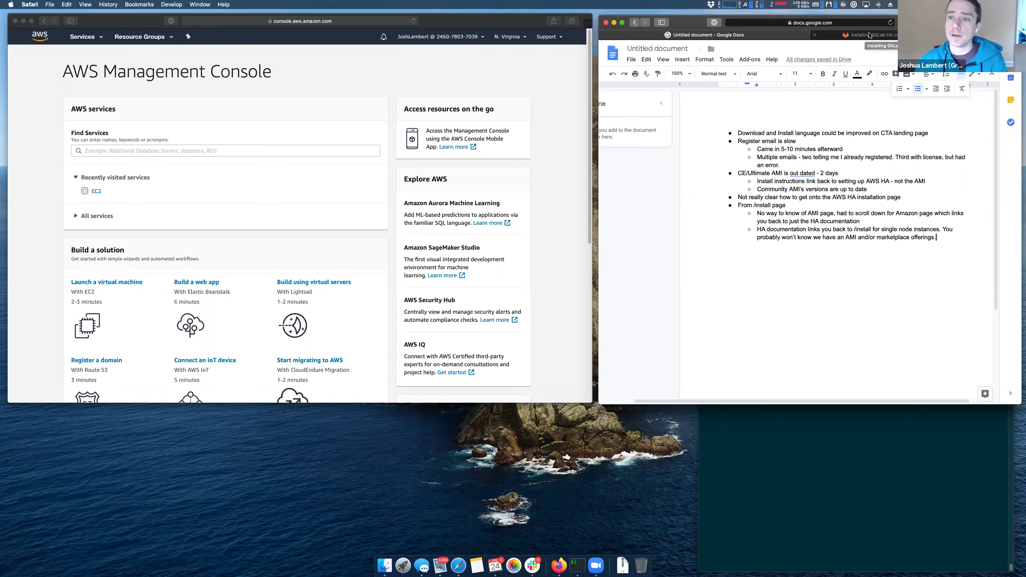
- Select the feedback notes text, then bring up the 'Installing GitLab HA on AWS' guide tab
left_click(786, 37)
left_click(872, 37)
left_click(775, 38)
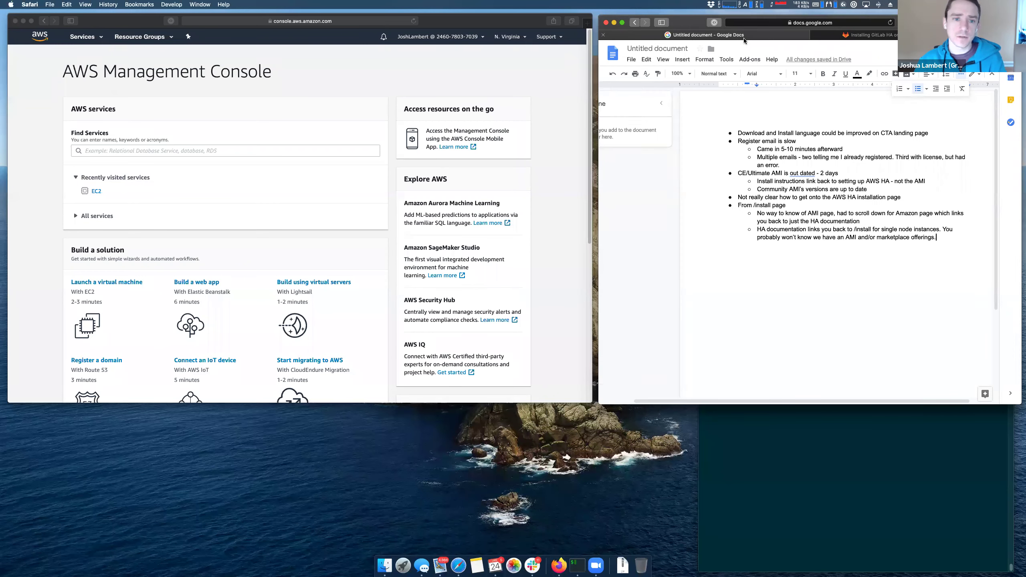
left_click(277, 108)
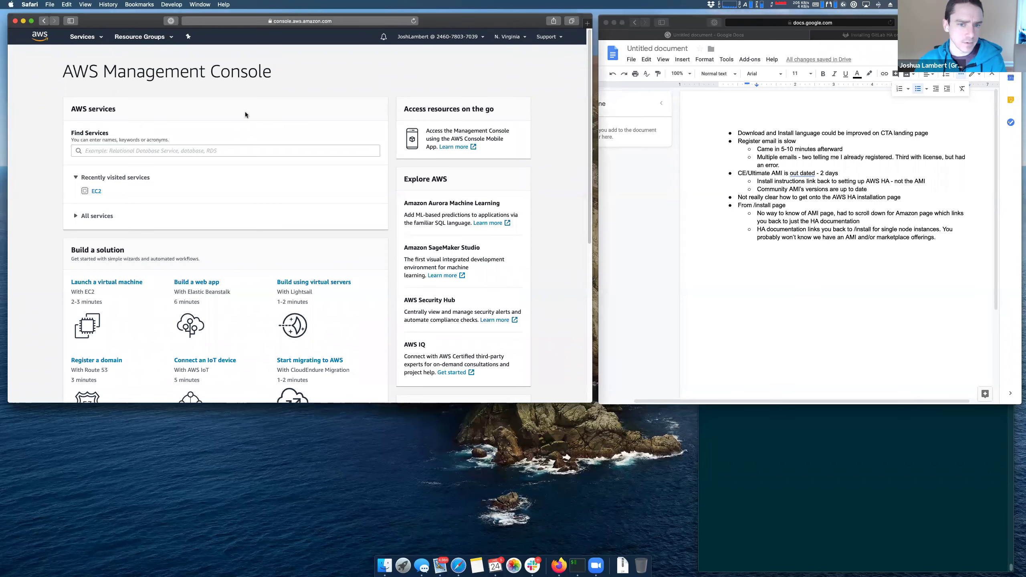
left_click(943, 230)
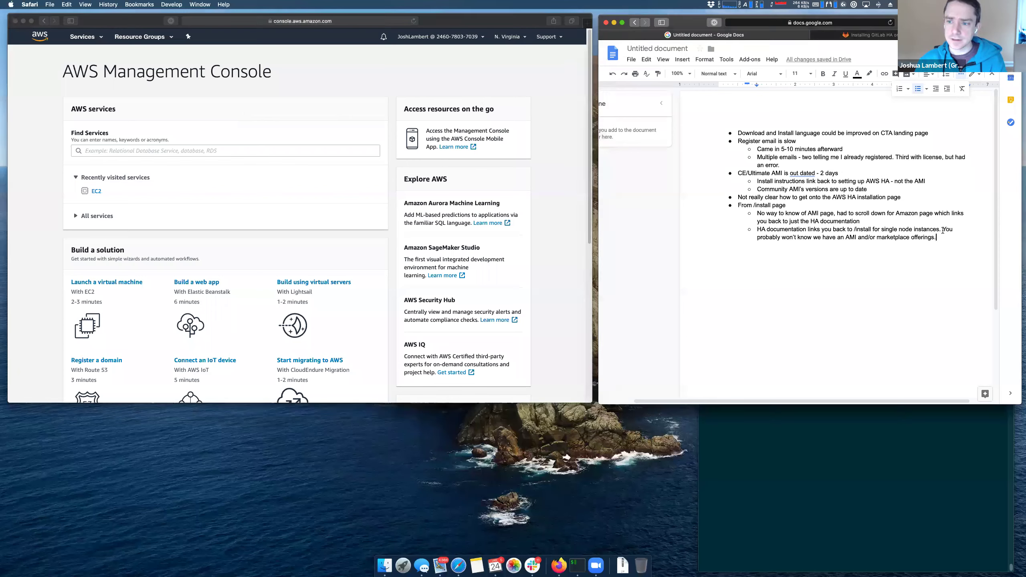
left_click_drag(926, 227, 726, 137)
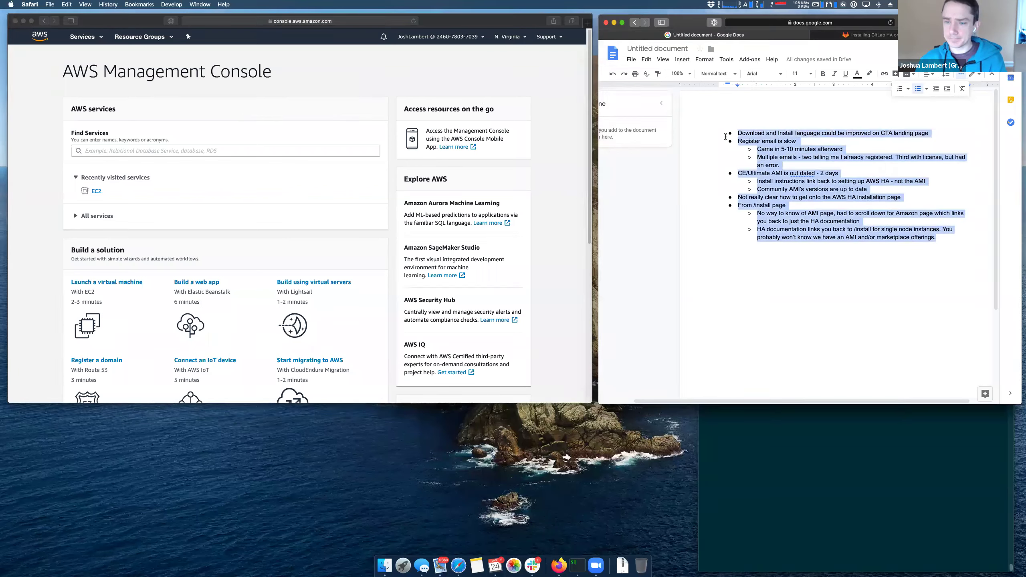
left_click(277, 89)
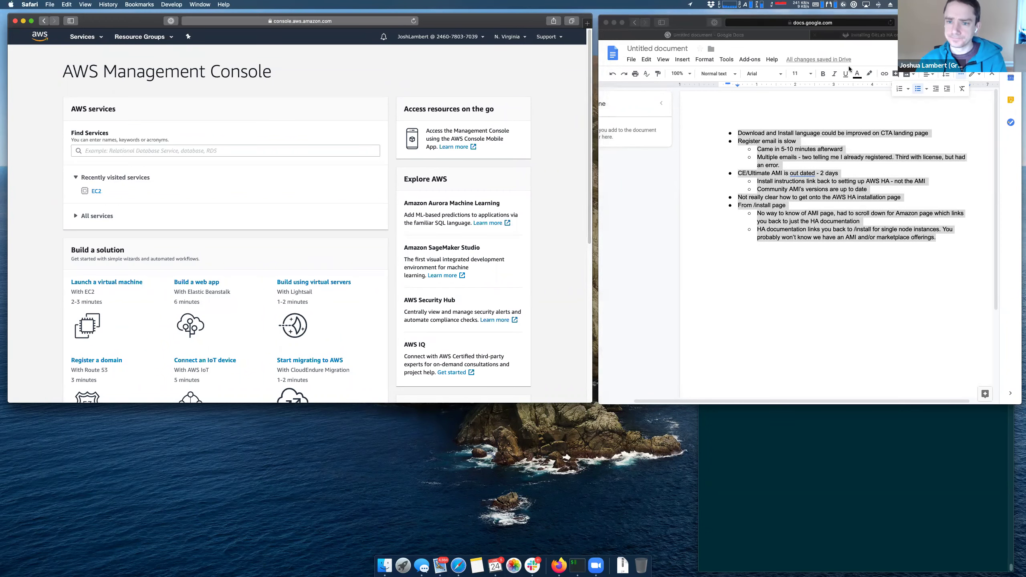
left_click(869, 34)
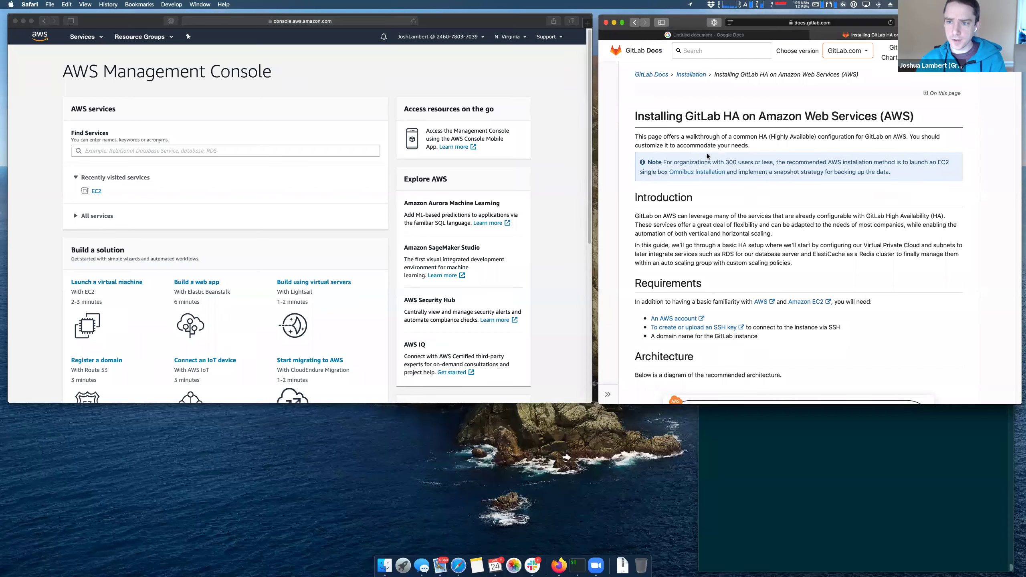
- Read through the architecture section, briefly highlighting the 300 users threshold
scroll(749, 174, "down", 3)
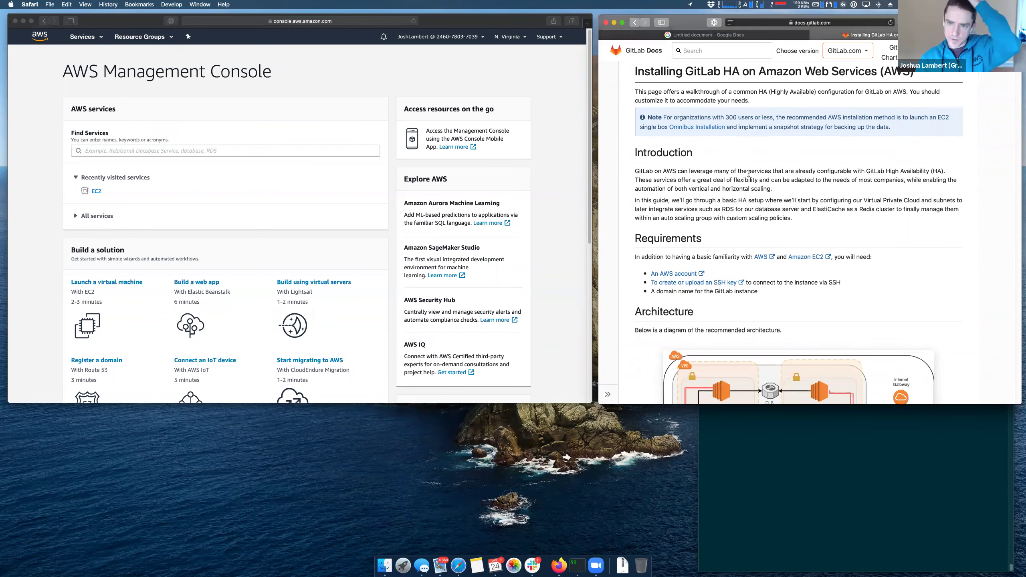
double_click(731, 117)
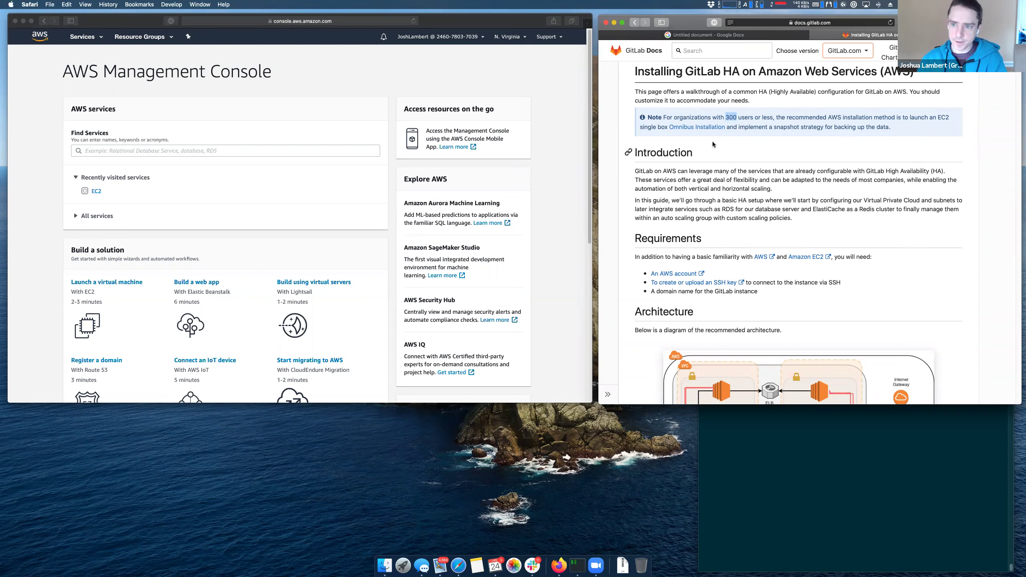
left_click(715, 153)
scroll(712, 151, "down", 1)
scroll(710, 152, "down", 1)
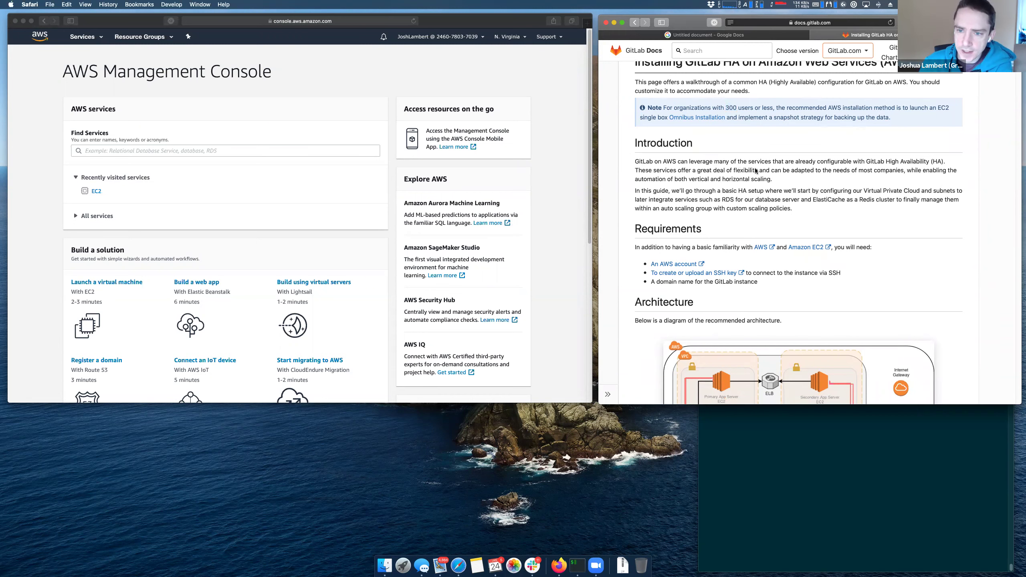
scroll(776, 190, "down", 5)
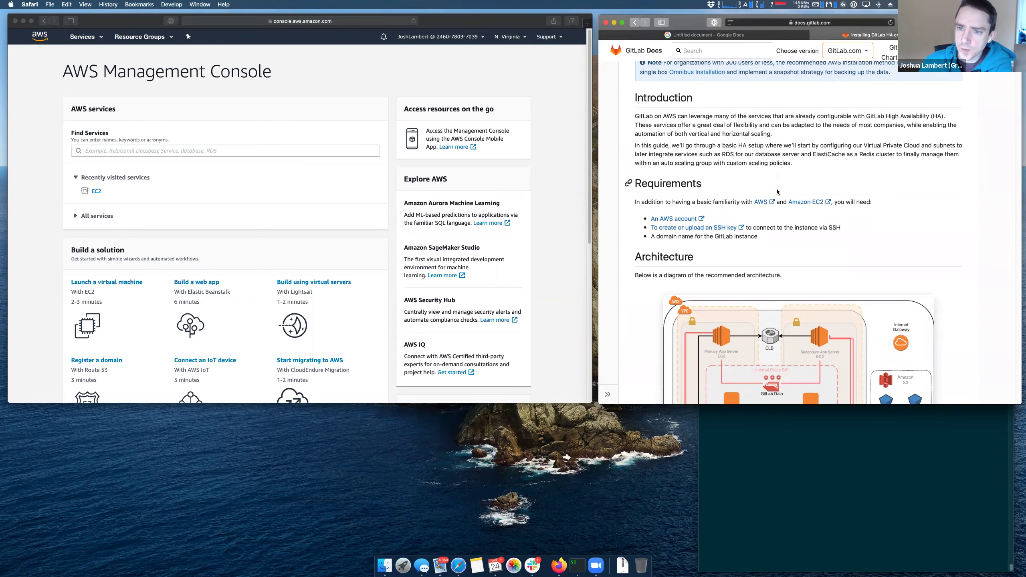
scroll(776, 191, "down", 5)
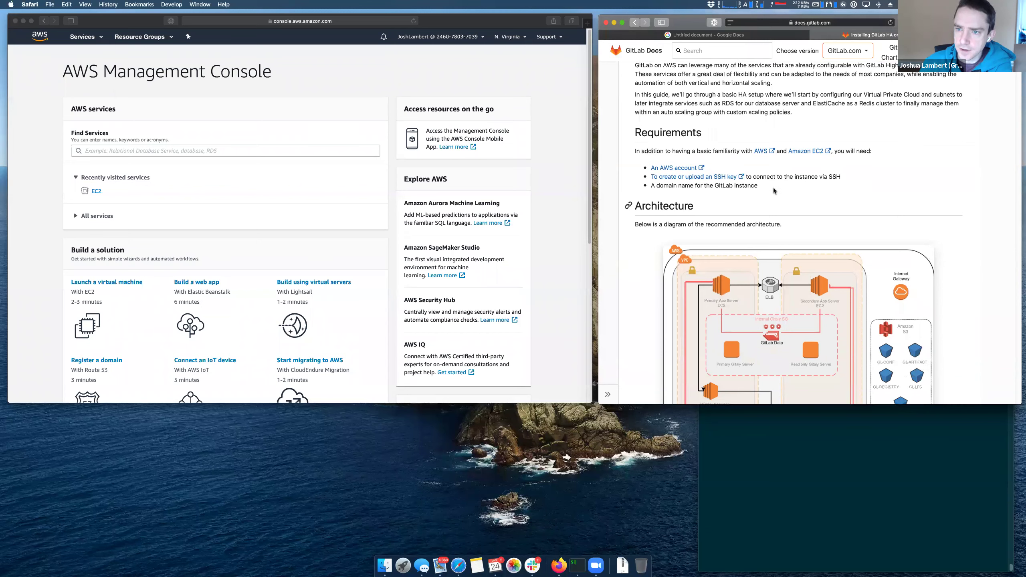
scroll(773, 190, "down", 5)
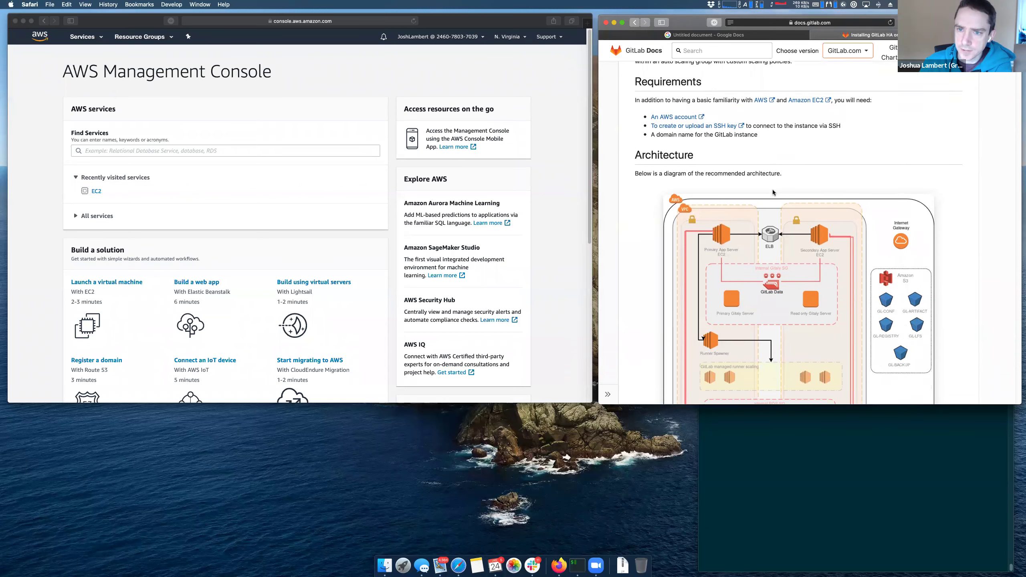
scroll(773, 193, "down", 1)
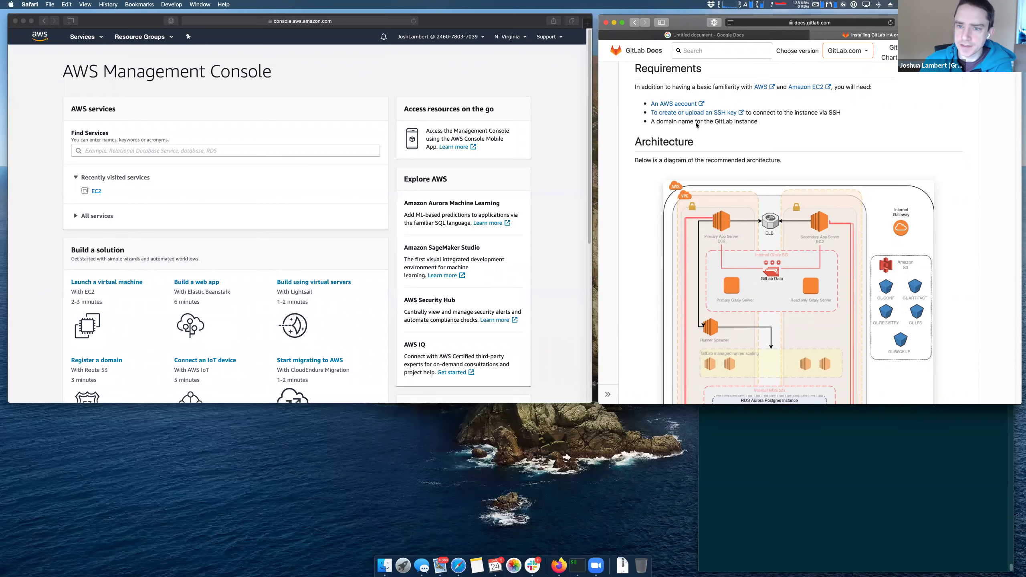
scroll(708, 131, "down", 4)
scroll(707, 133, "down", 3)
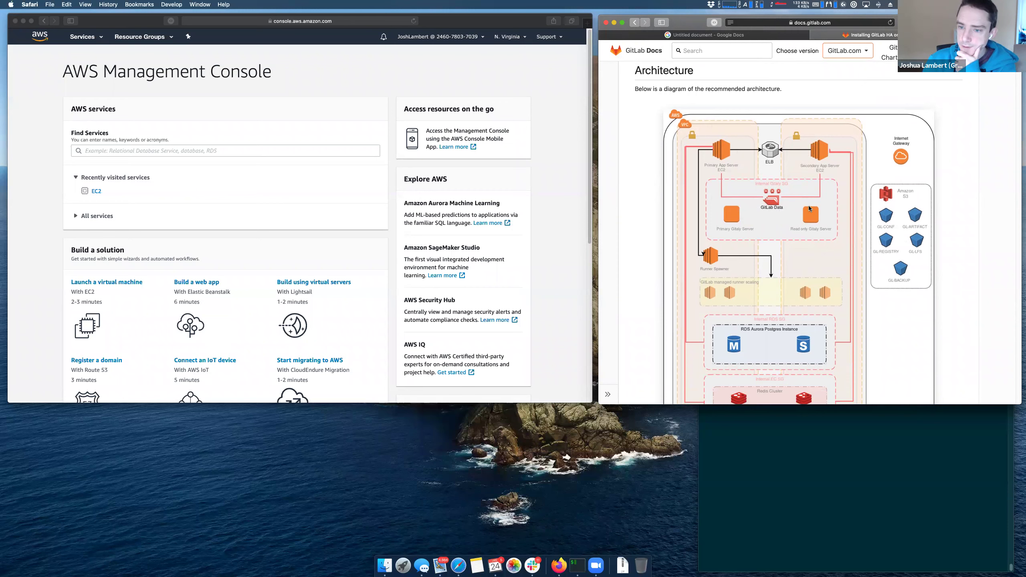
- Scroll past the AWS costs section down to 'Creating an IAM EC2 instance role'
scroll(810, 212, "down", 4)
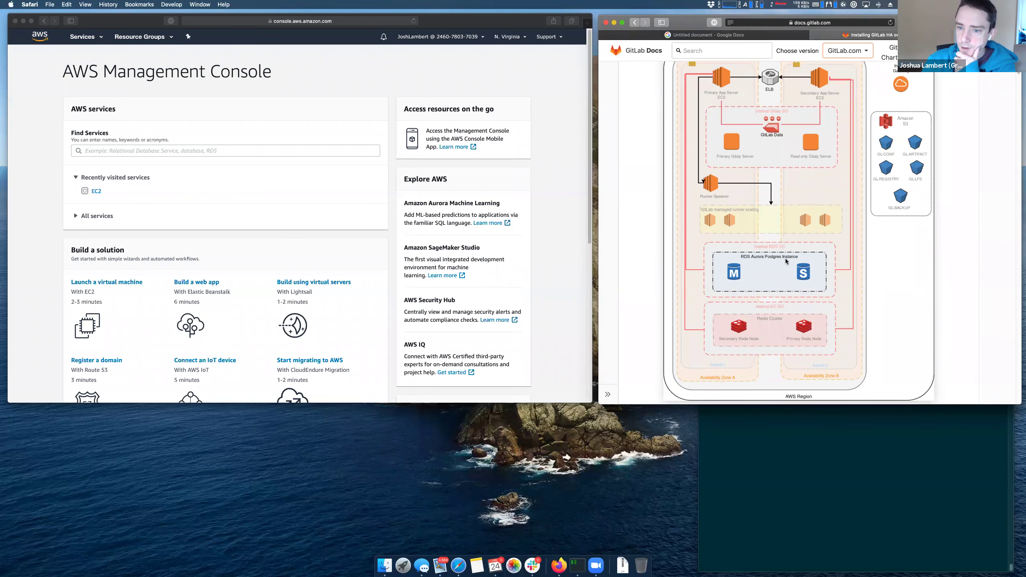
scroll(776, 271, "up", 4)
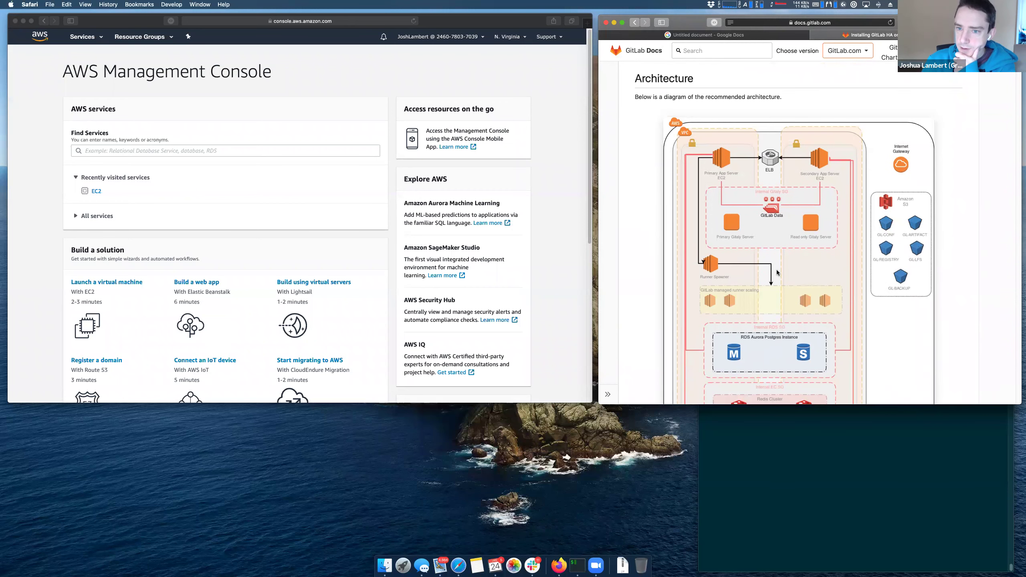
scroll(776, 272, "down", 4)
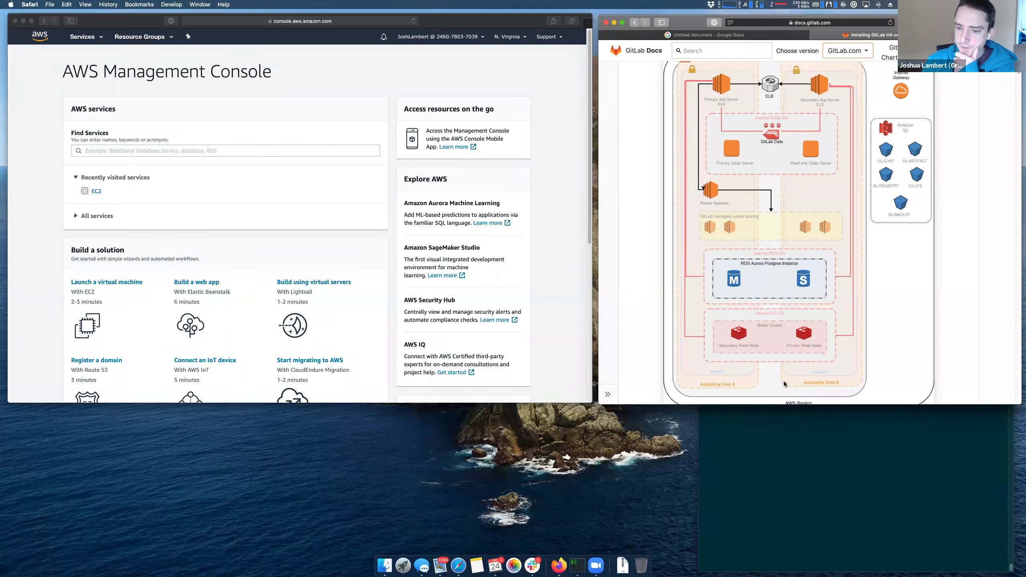
scroll(715, 295, "down", 3)
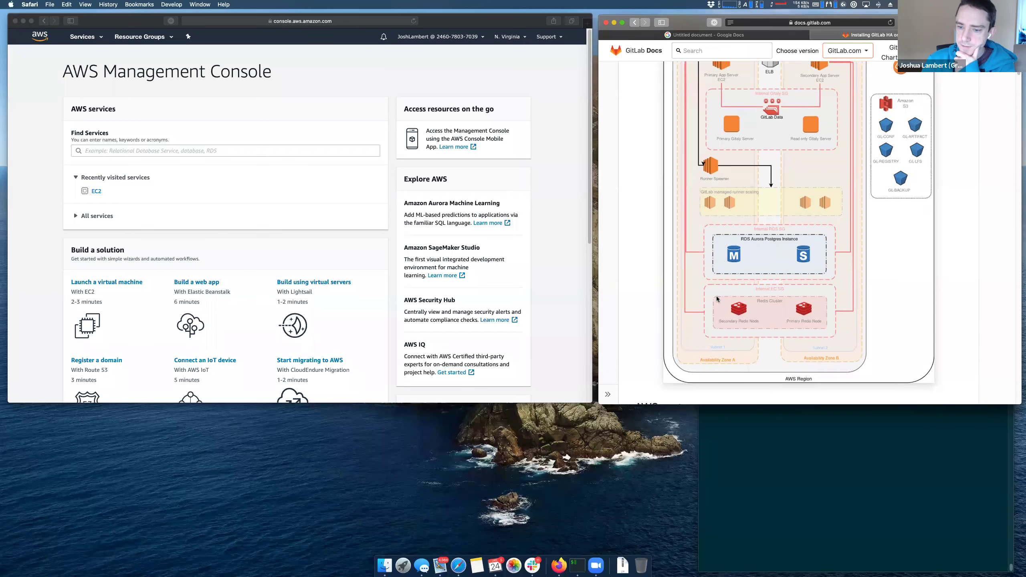
scroll(724, 290, "up", 5)
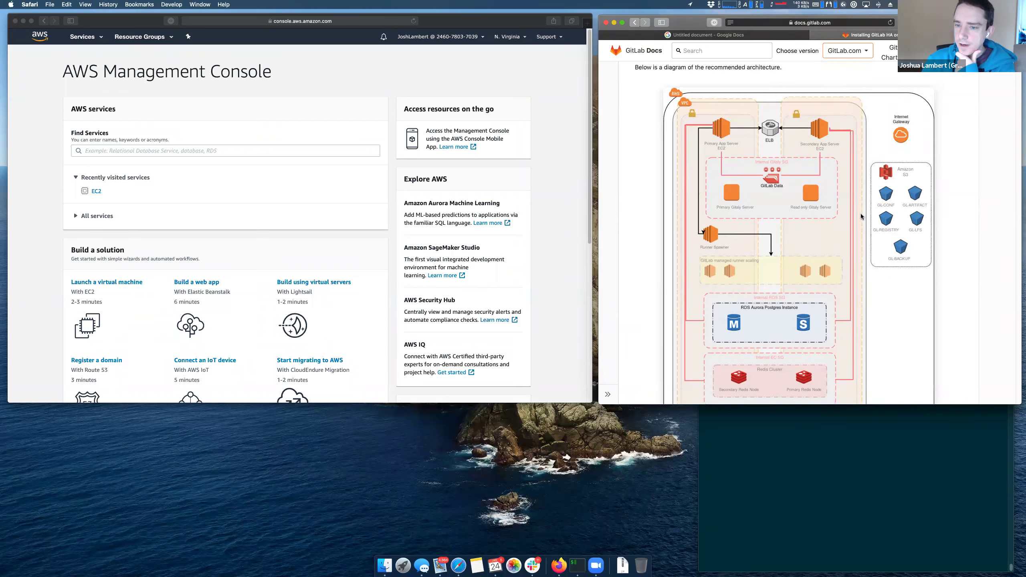
scroll(861, 219, "down", 2)
scroll(861, 218, "down", 1)
scroll(839, 206, "down", 10)
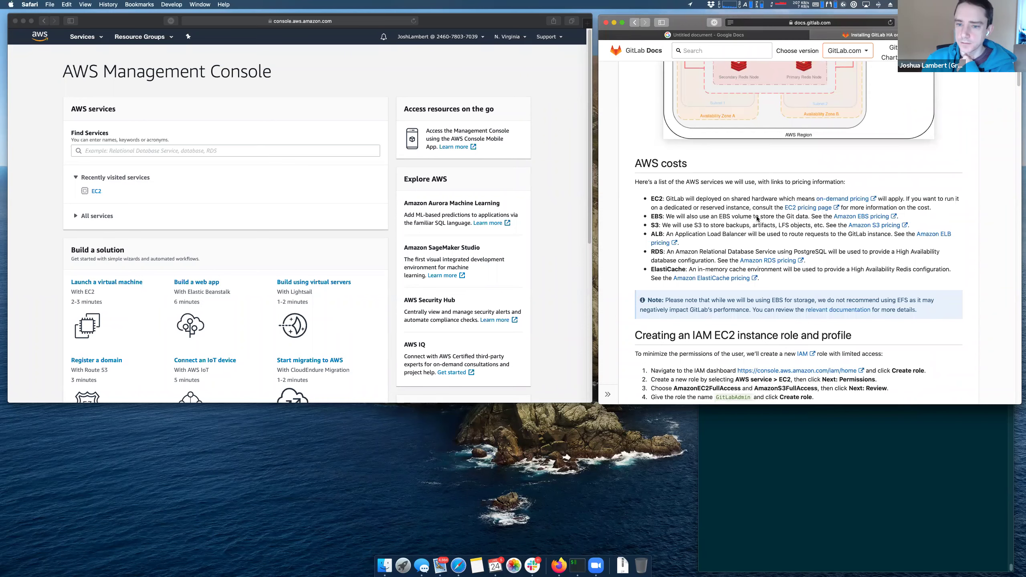
scroll(759, 215, "down", 7)
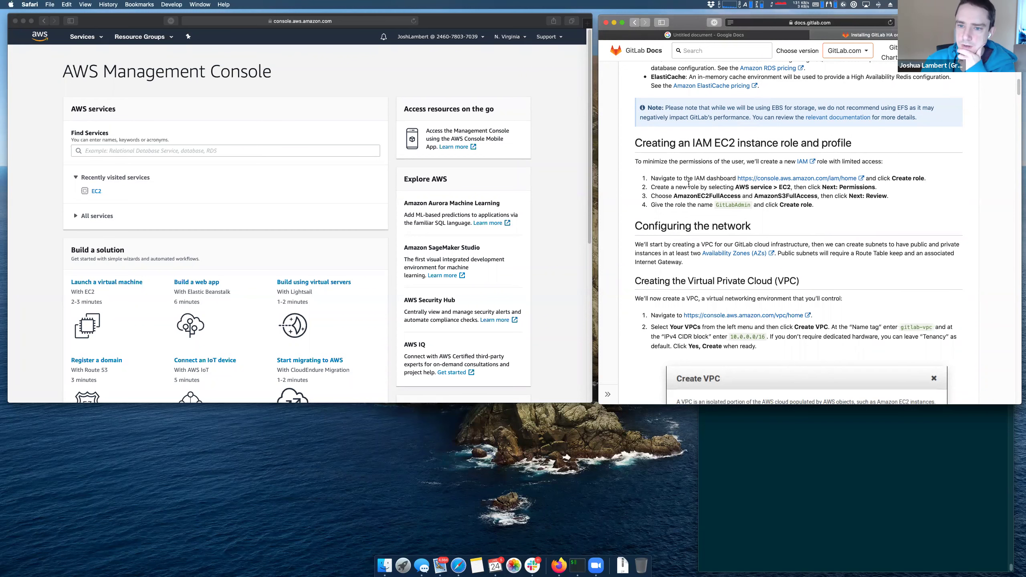
- Try the guide's IAM dashboard link twice, returning each time, then switch to the feedback notes
left_click(795, 181)
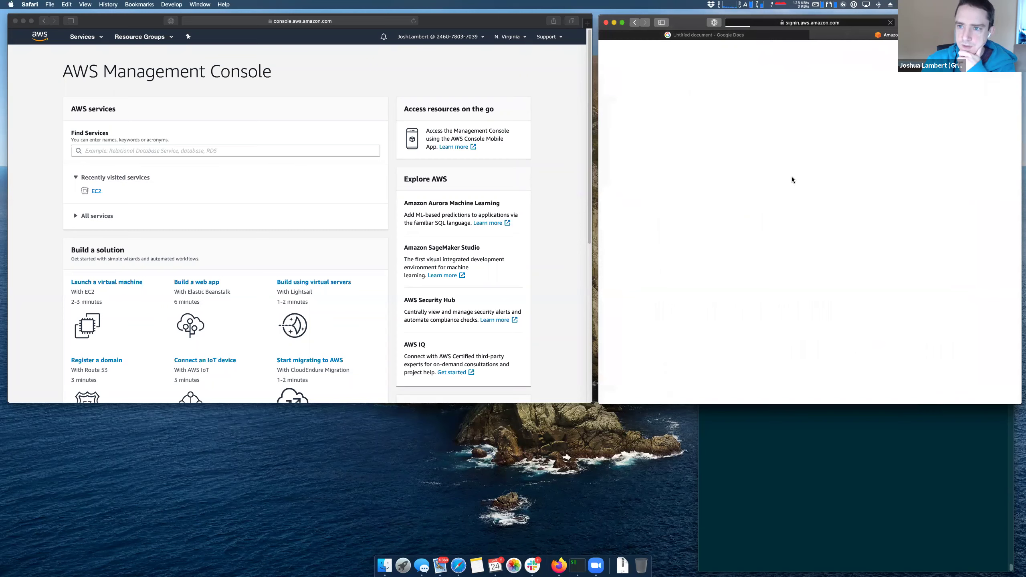
left_click(635, 22)
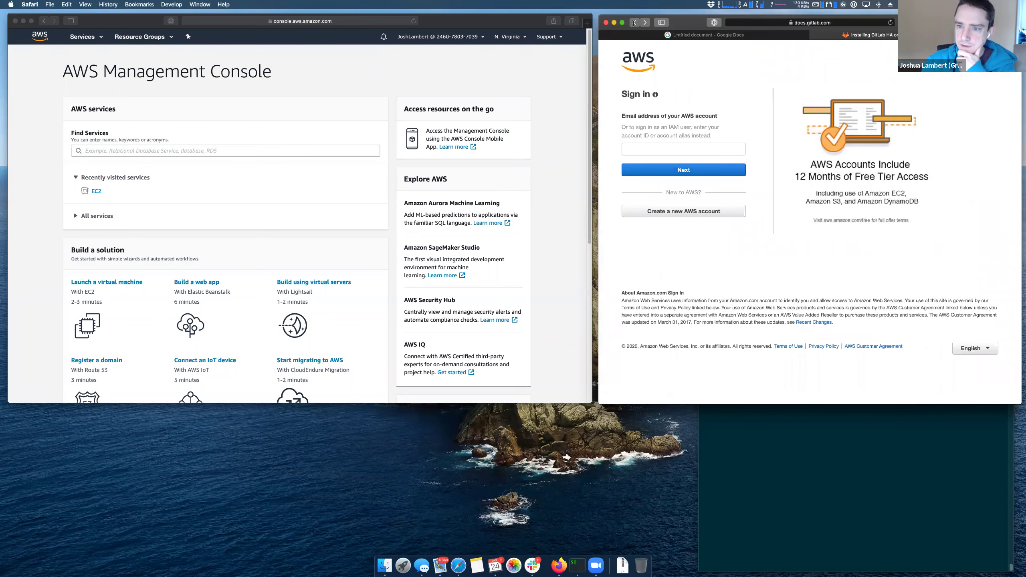
left_click(853, 182)
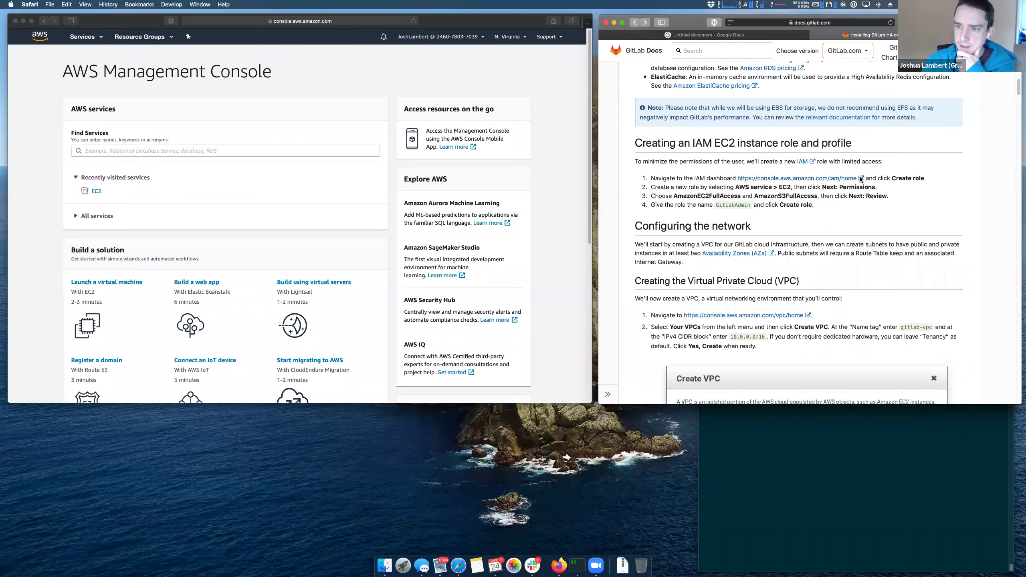
left_click(634, 22)
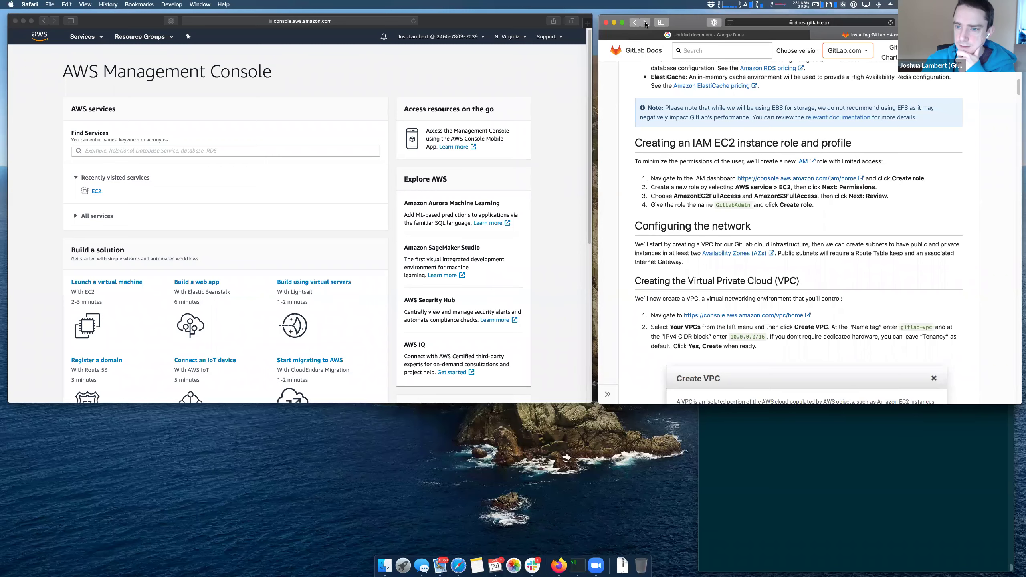
left_click(723, 36)
- Add an 'On AWS Docs page' bullet with an indented note that the link didn't spawn a new window
left_click(951, 250)
key("Return")
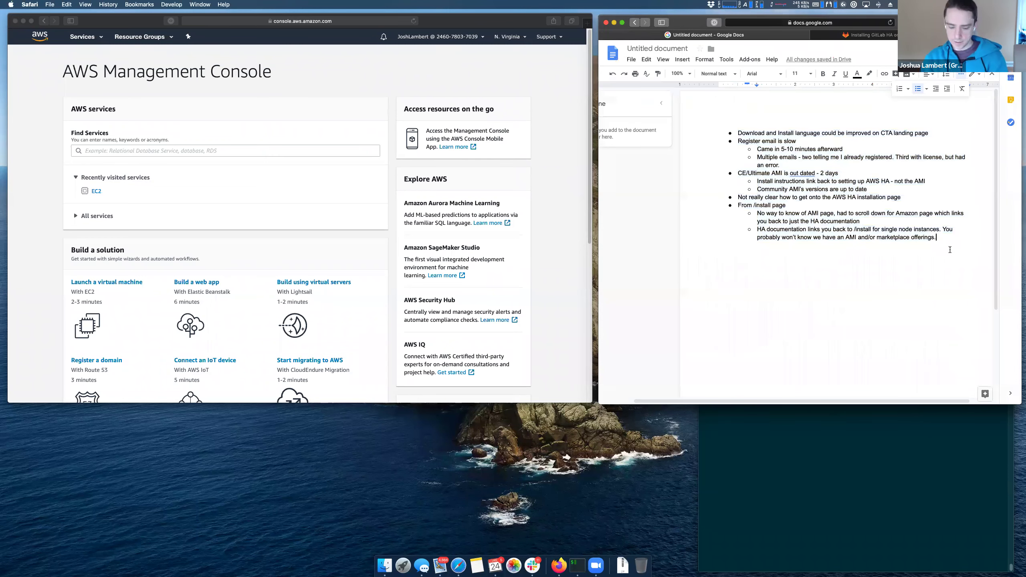
type("On A")
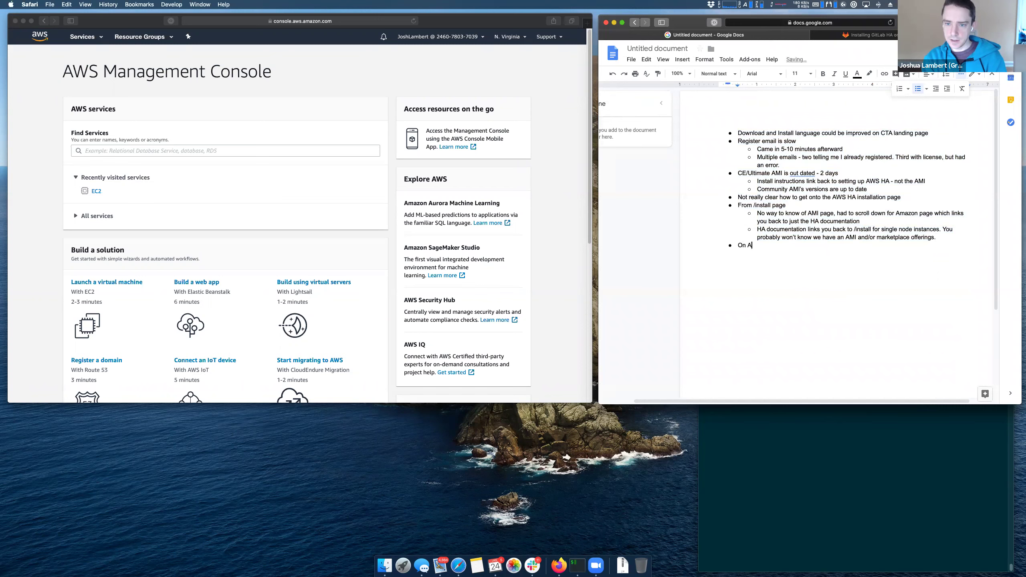
type("WS Docs page")
key("Return")
key("Tab")
type("L")
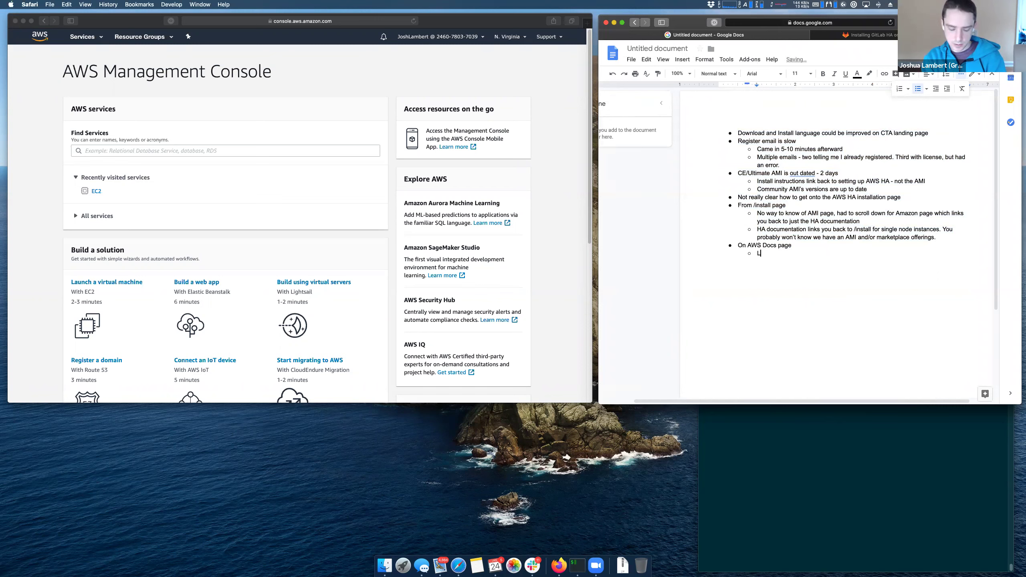
type("ink din't spawn a new window, even though it seemed liek it")
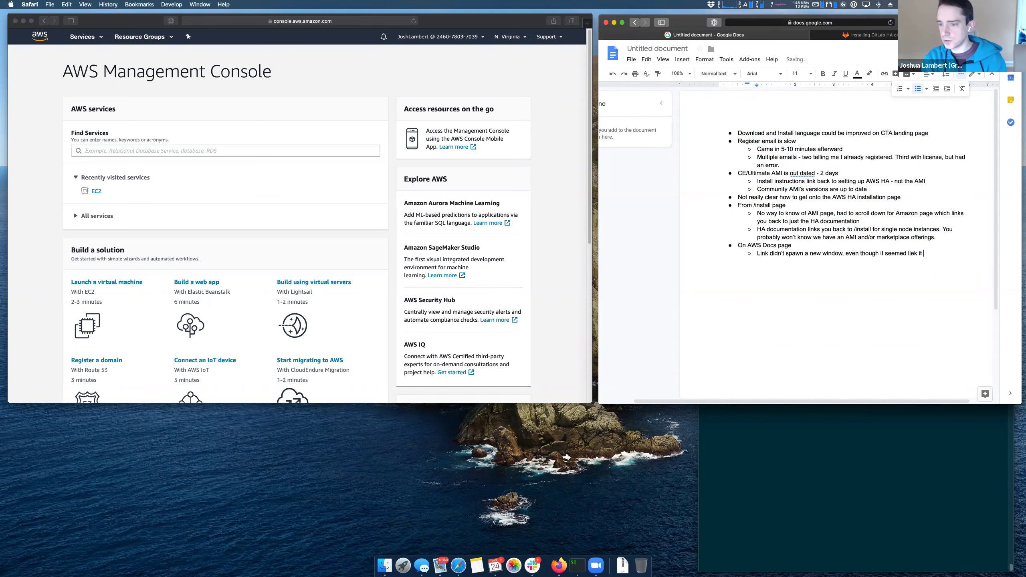
type(" should based on")
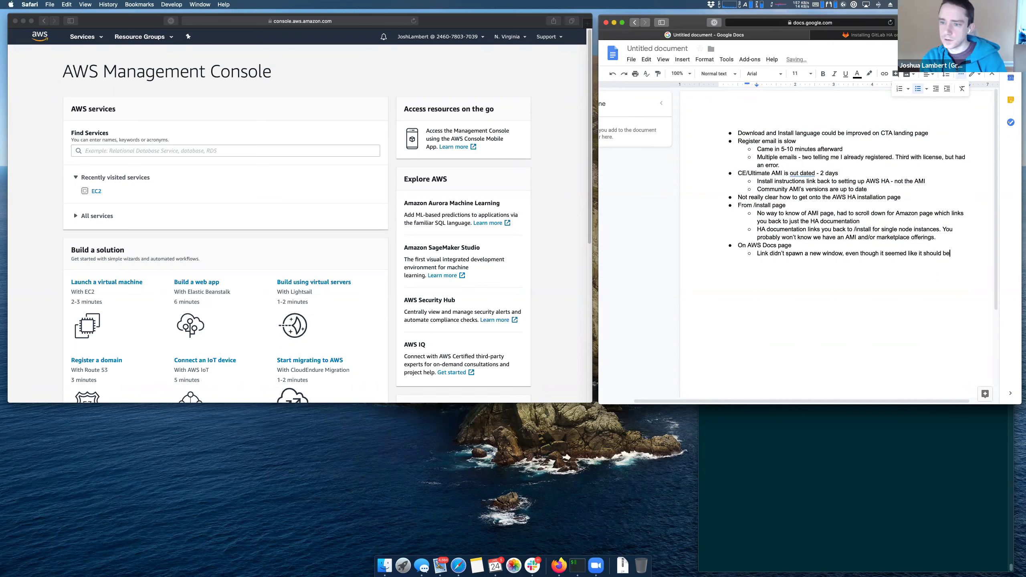
type(" the icon")
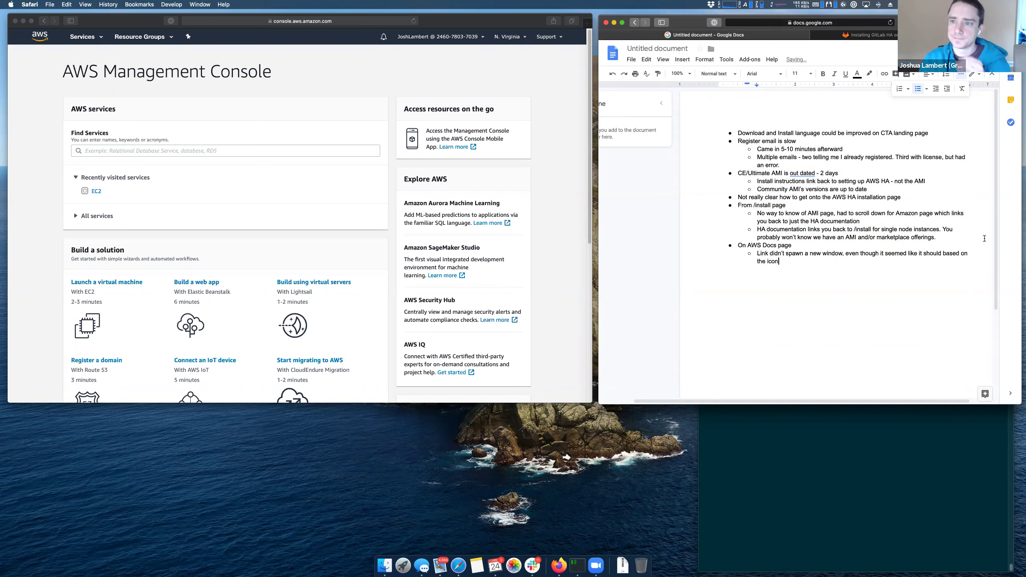
left_click(881, 38)
scroll(817, 190, "down", 1)
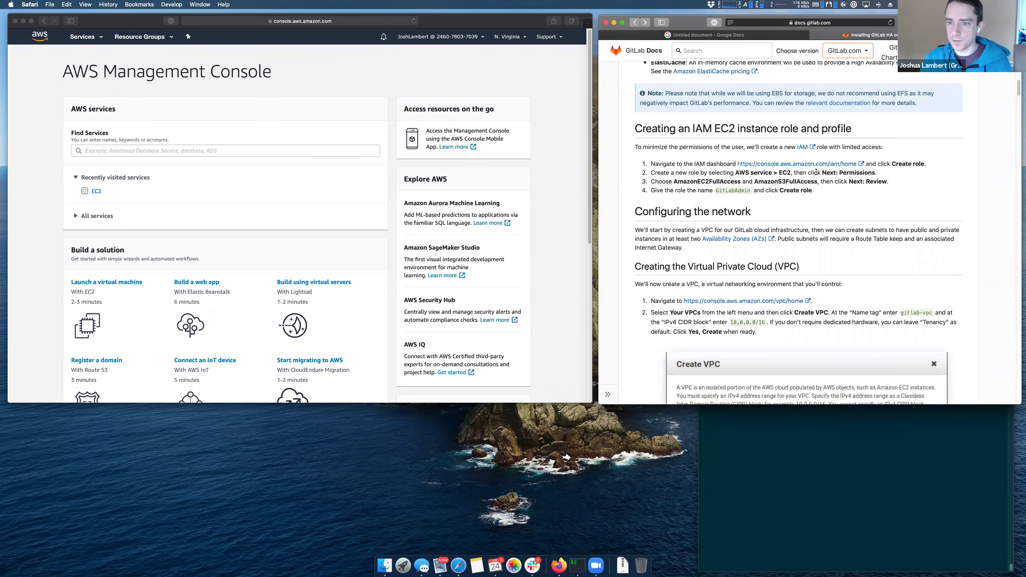
- Pull the IAM dashboard link into its own window, close sign-in, and find IAM via 'iam' search
left_click(797, 163, "super")
left_click_drag(849, 35, 493, 46)
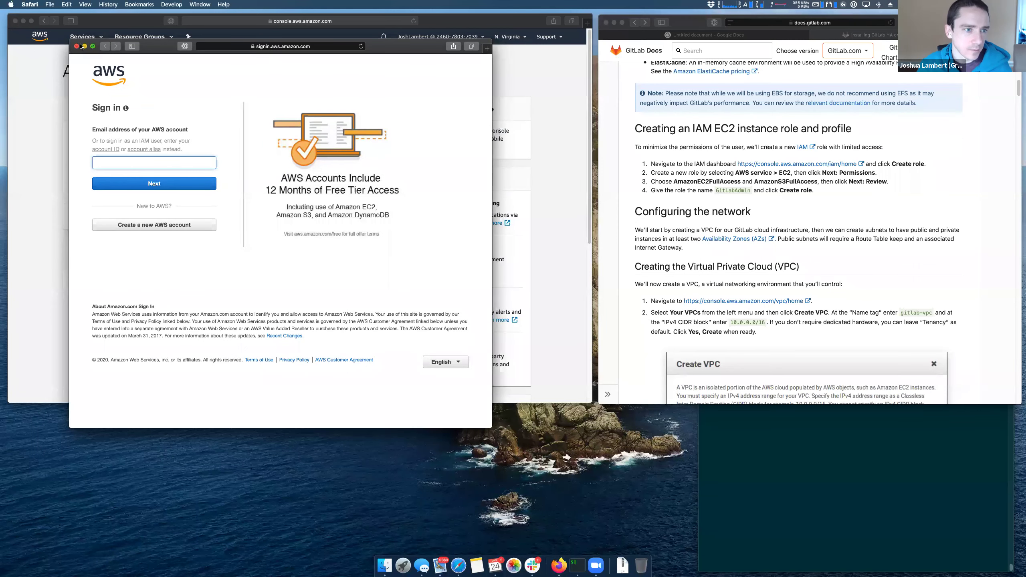
left_click(76, 46)
left_click(100, 39)
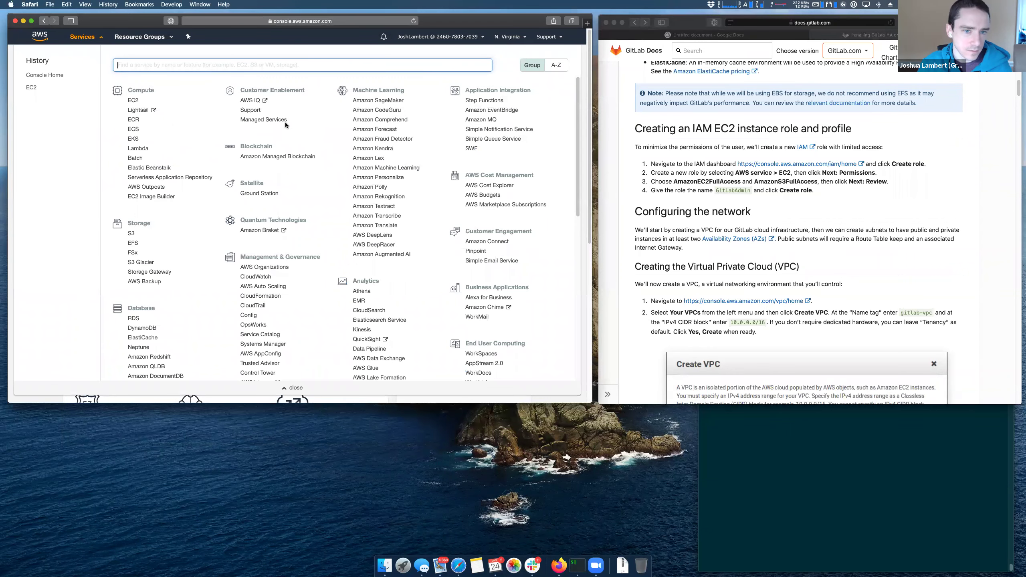
type("iam")
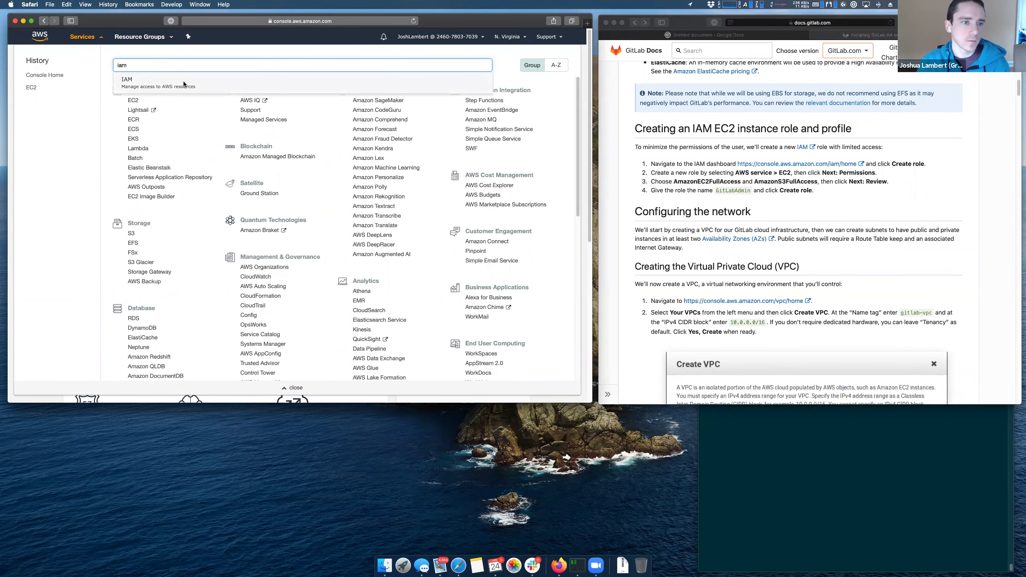
left_click(189, 84)
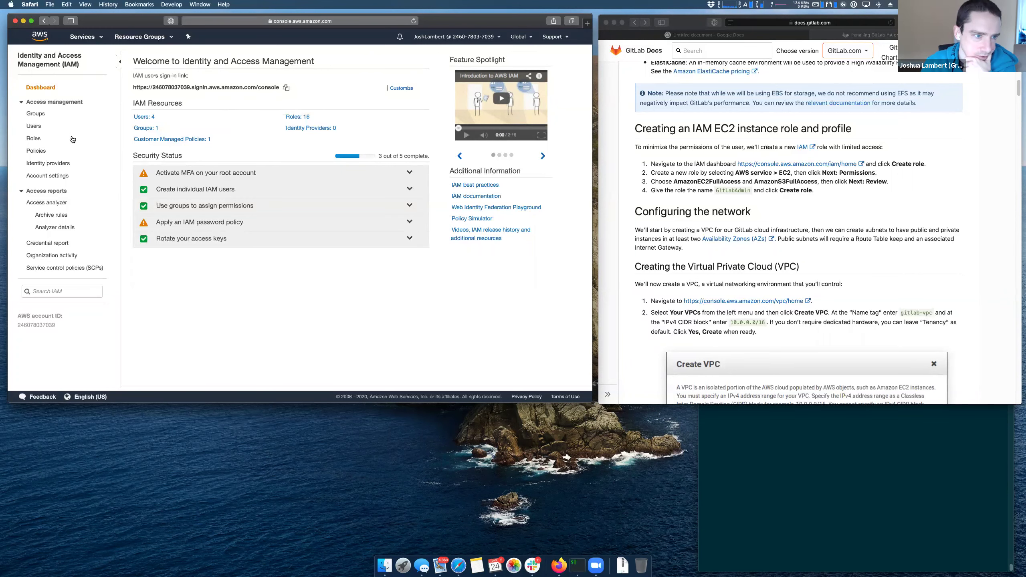
- Start a new IAM role with EC2 as the trusted service
left_click(35, 138)
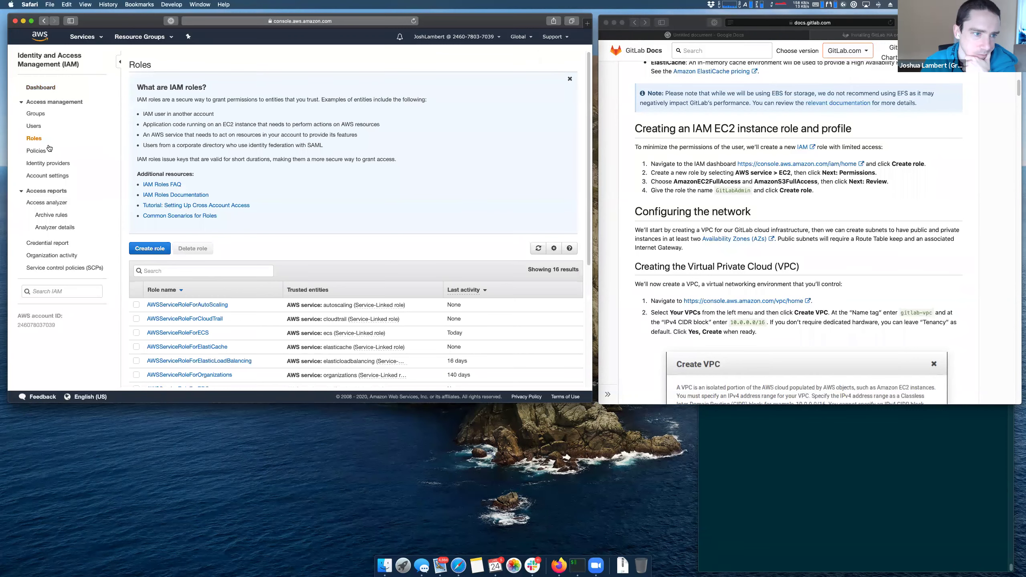
left_click(43, 88)
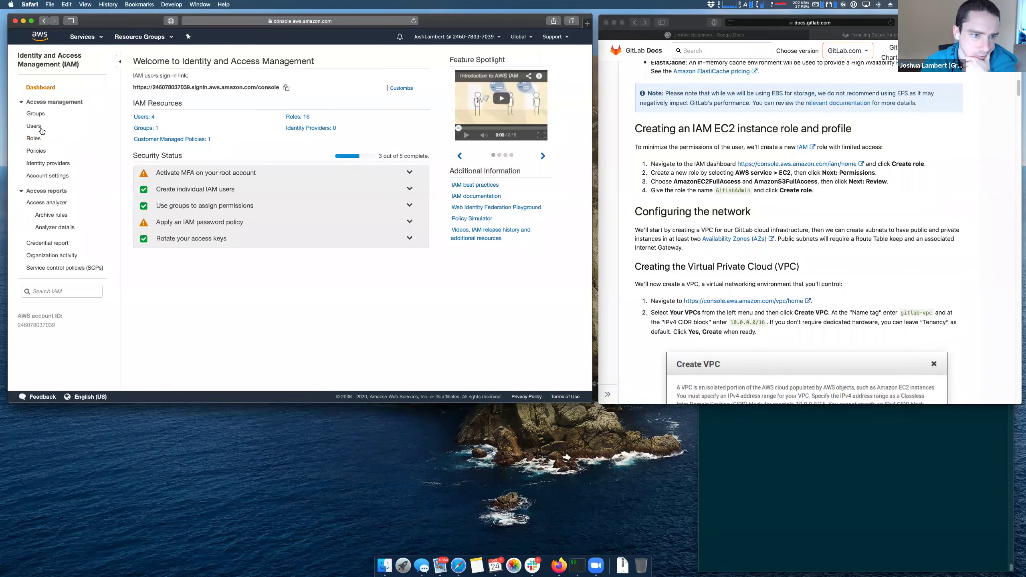
left_click(35, 139)
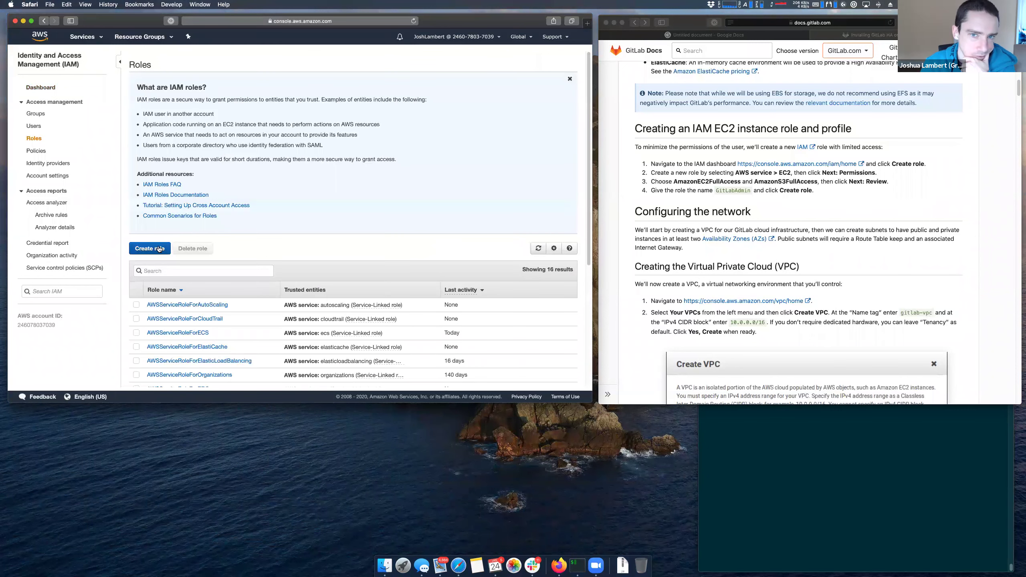
left_click(159, 249)
left_click(177, 163)
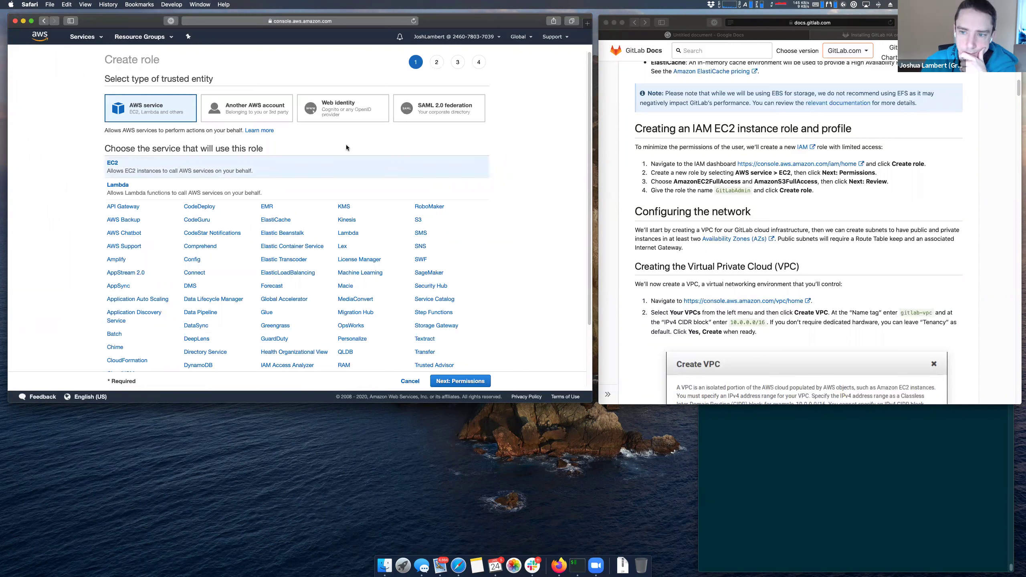
left_click(466, 380)
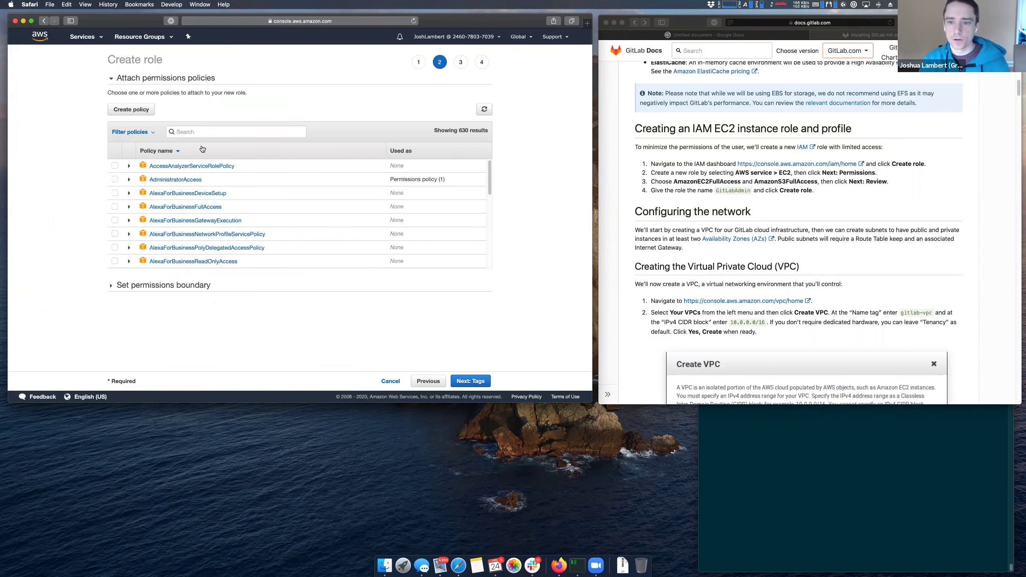
- Attach the AmazonEC2FullAccess and AmazonS3FullAccess policies to the role
type("fullacc")
type("es")
type("ec2")
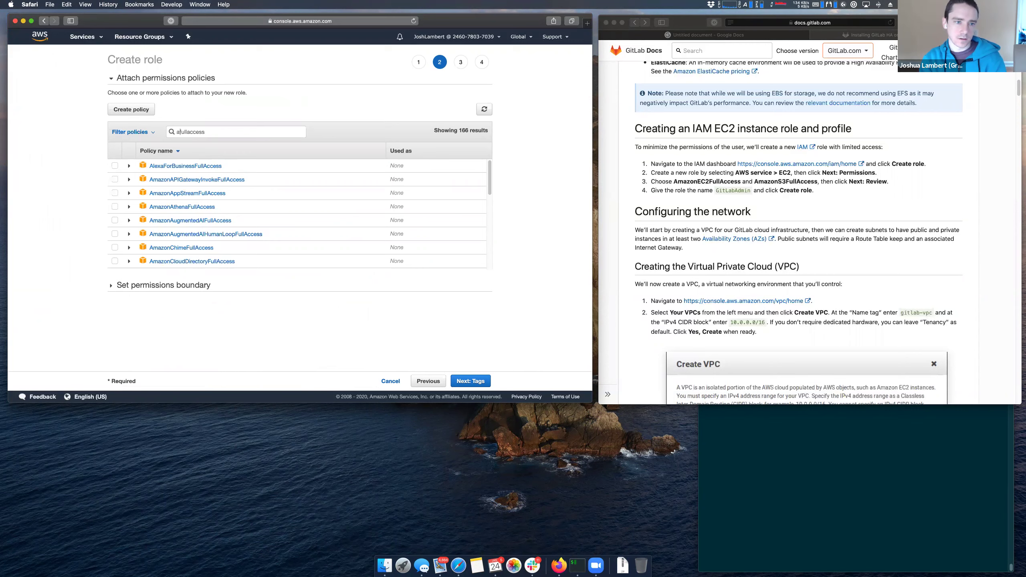
left_click(115, 166)
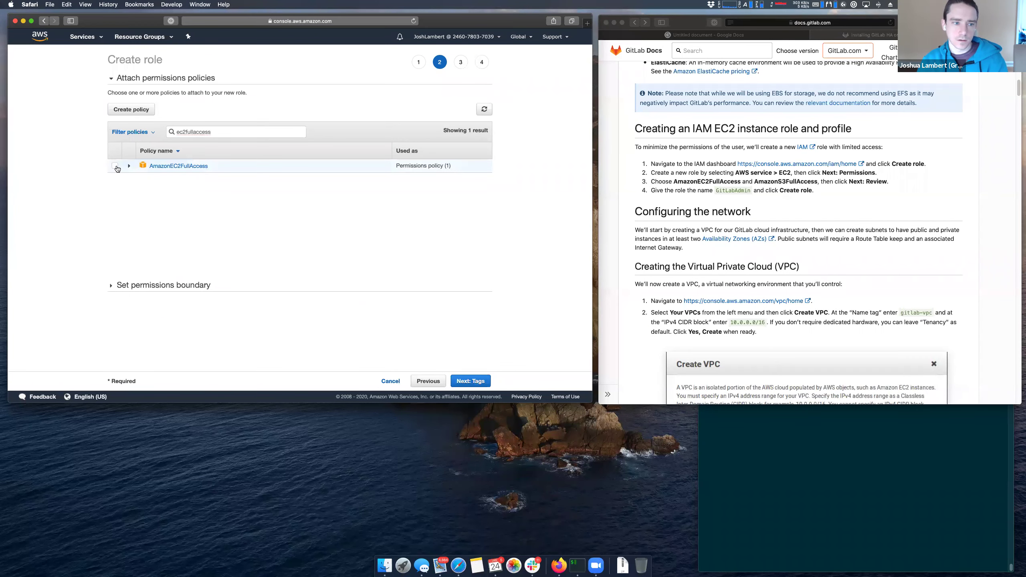
double_click(226, 130)
type("s3fu")
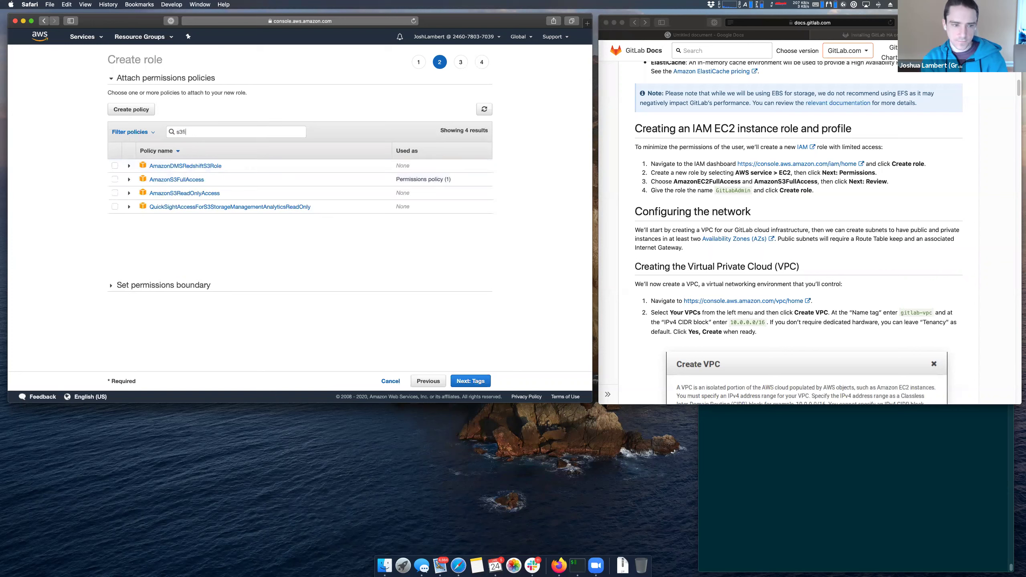
type("llaccess")
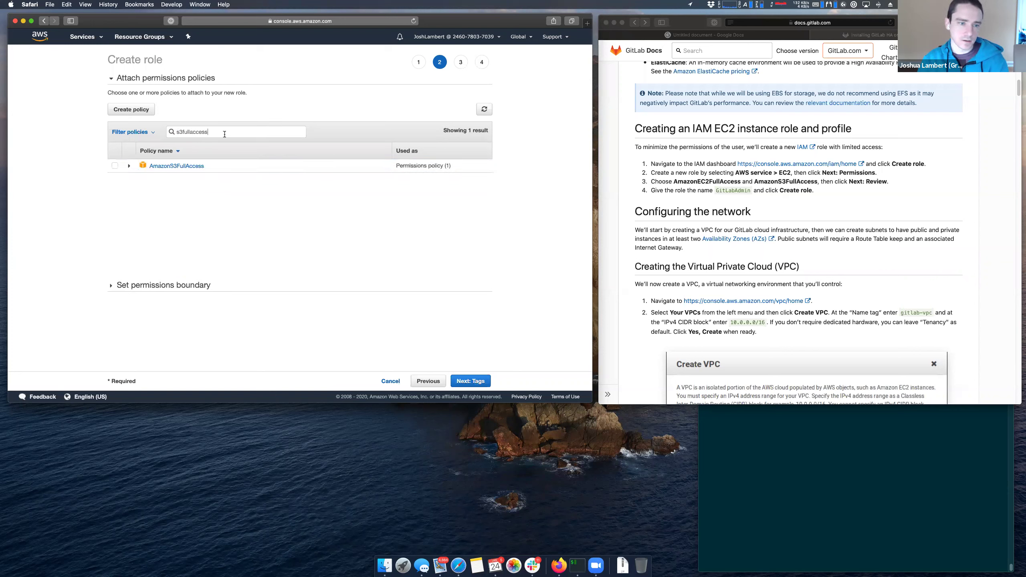
left_click(118, 166)
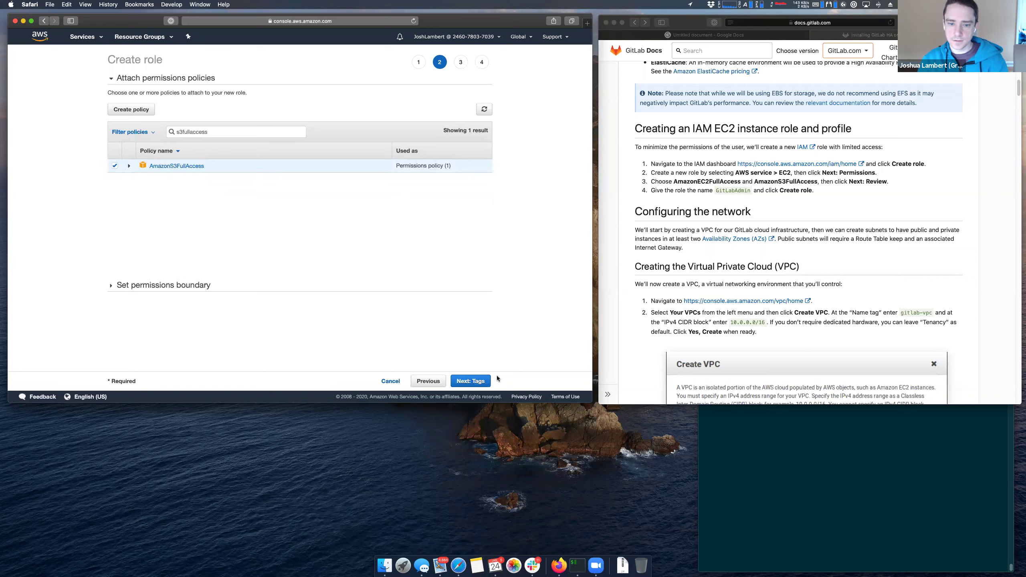
- Add an 'owner' tag with the owner's name as its value and proceed to Review
left_click(468, 382)
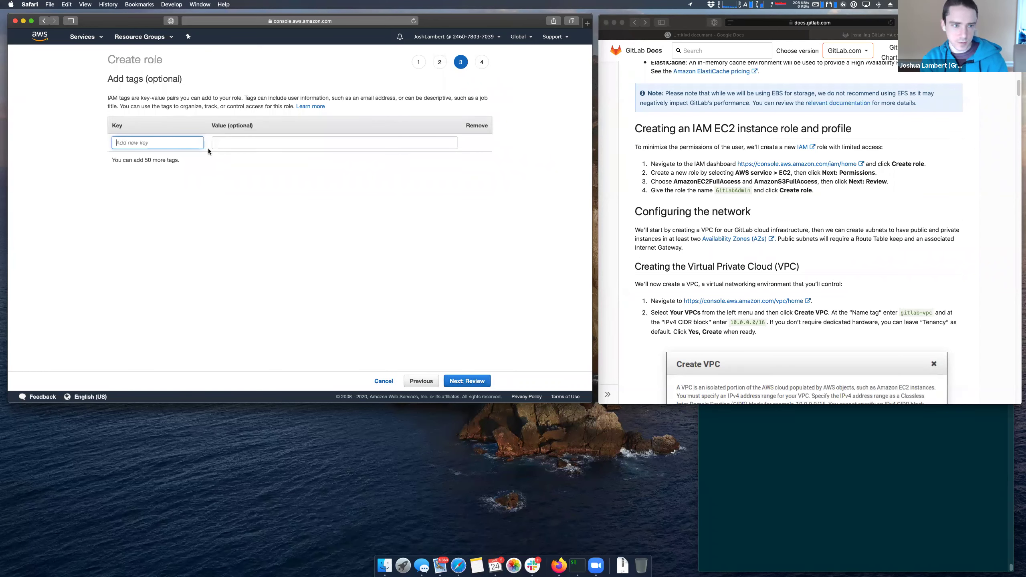
type("owner")
key("Tab")
type("joshlam")
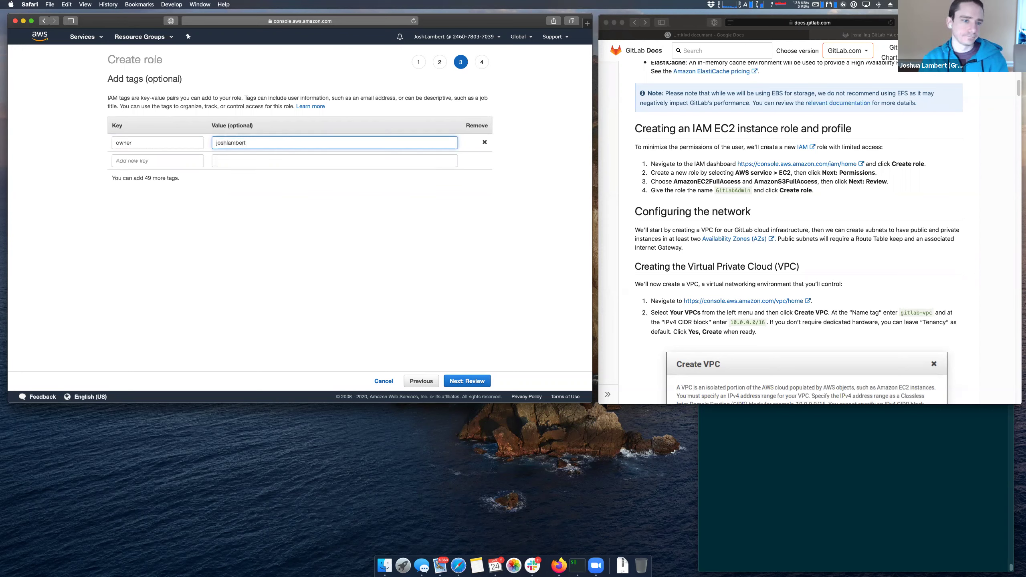
left_click(468, 381)
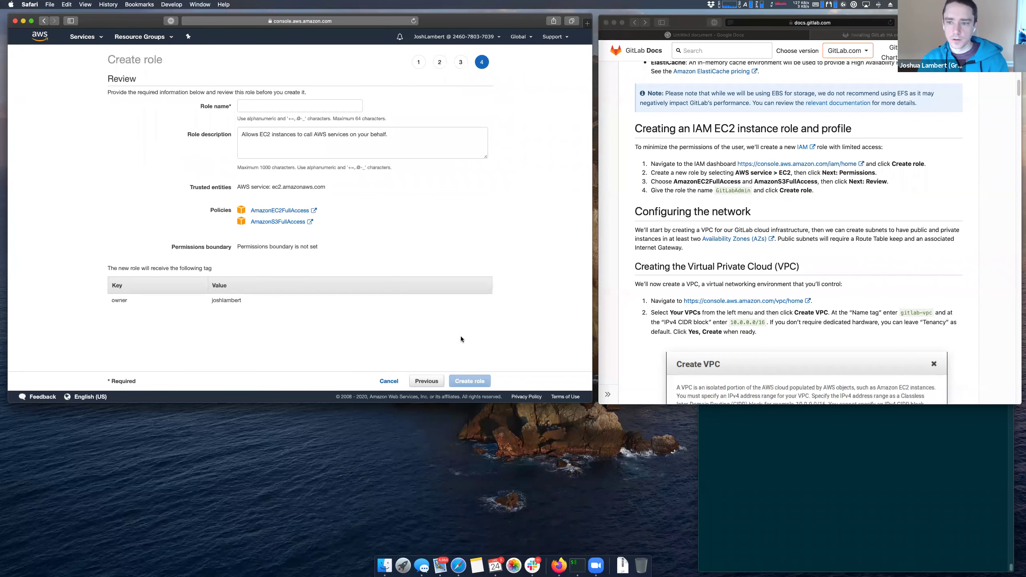
- Replace the taken role name 'GitLabAdmin' with a unique GitLabAdmin-based name and create the role
left_click(264, 109)
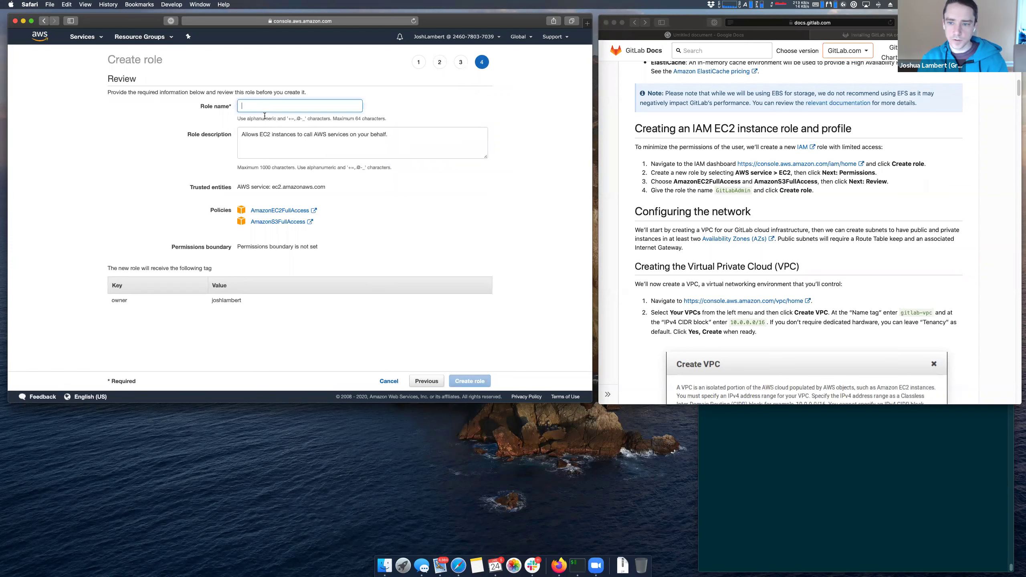
type("GitLabAdmin")
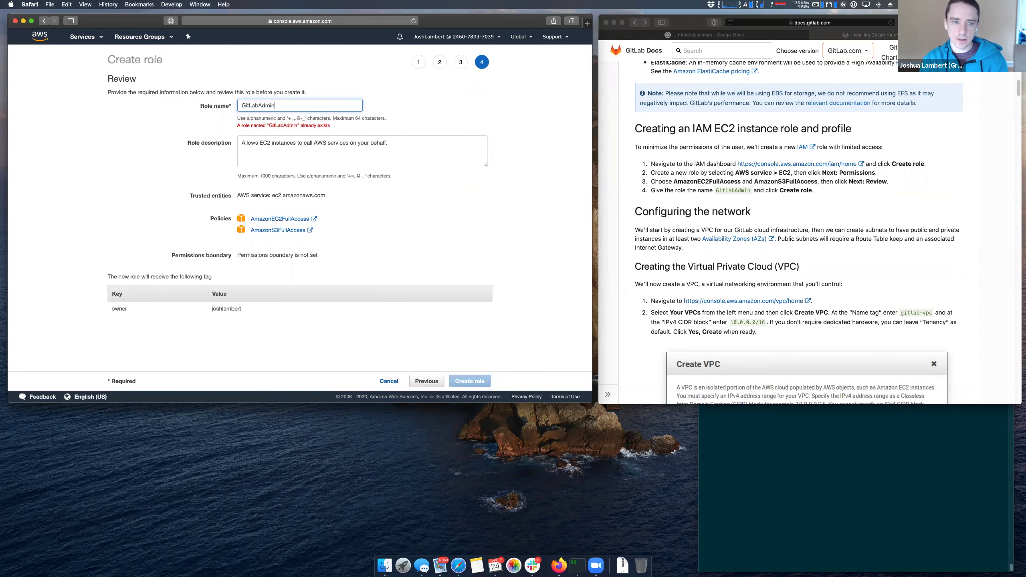
double_click(281, 108)
left_click(276, 108)
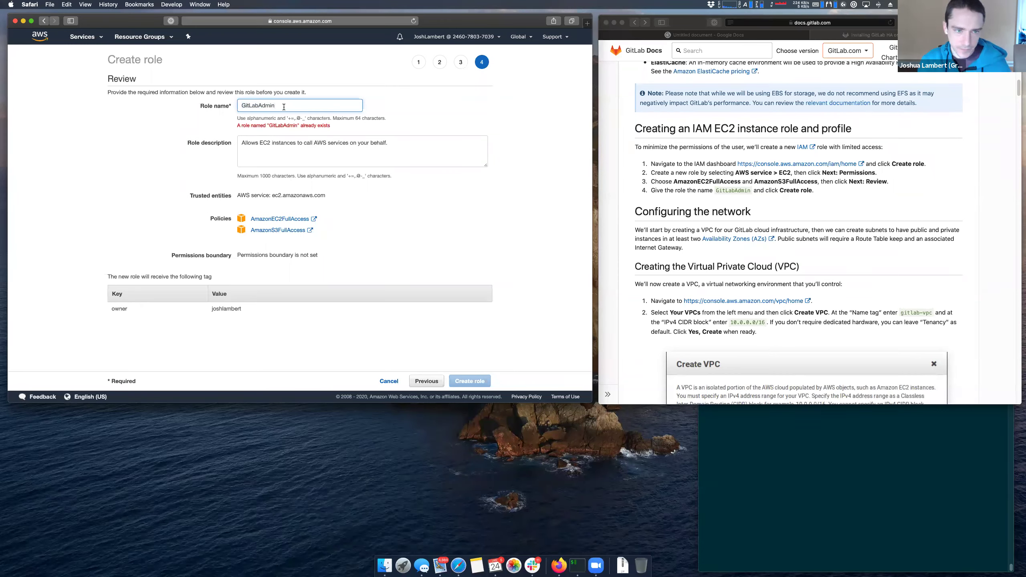
double_click(282, 106)
type("GitLab")
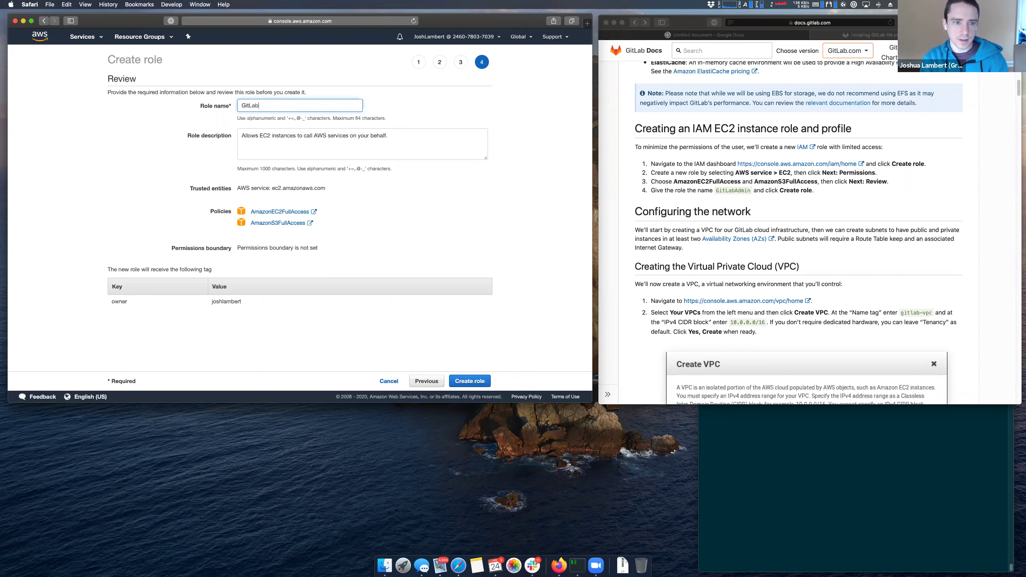
type("AdminJosh")
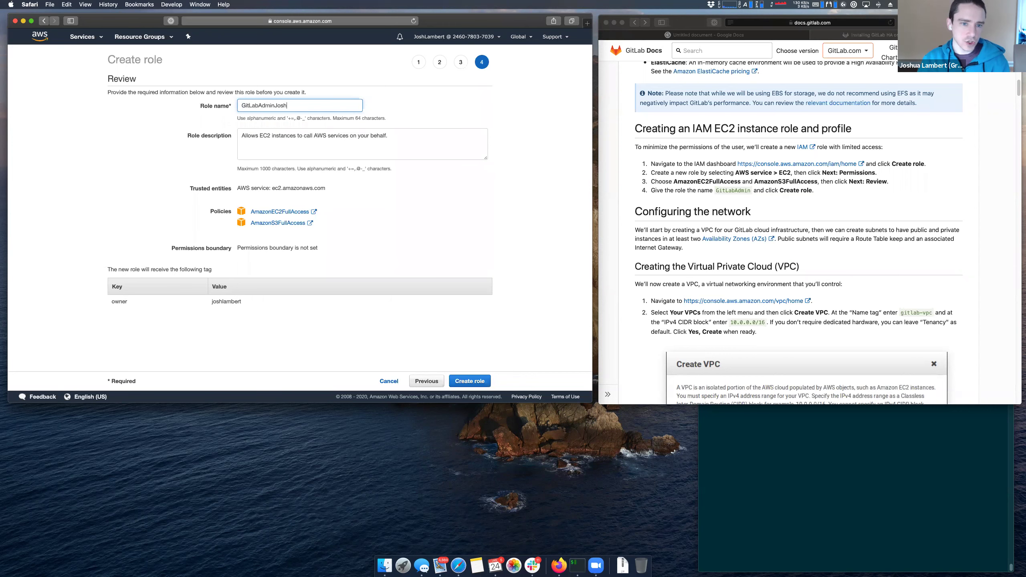
left_click(402, 143)
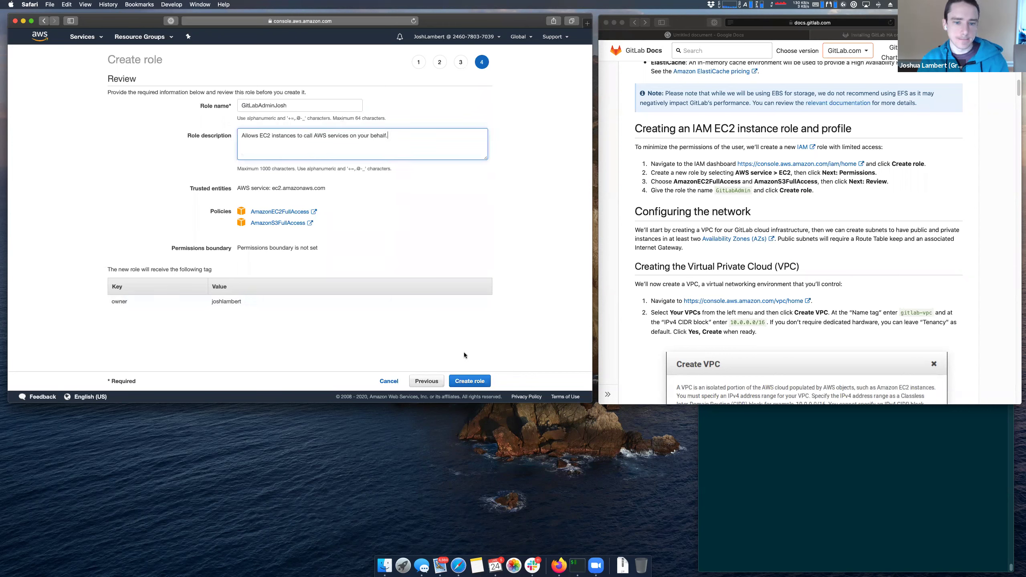
left_click(461, 381)
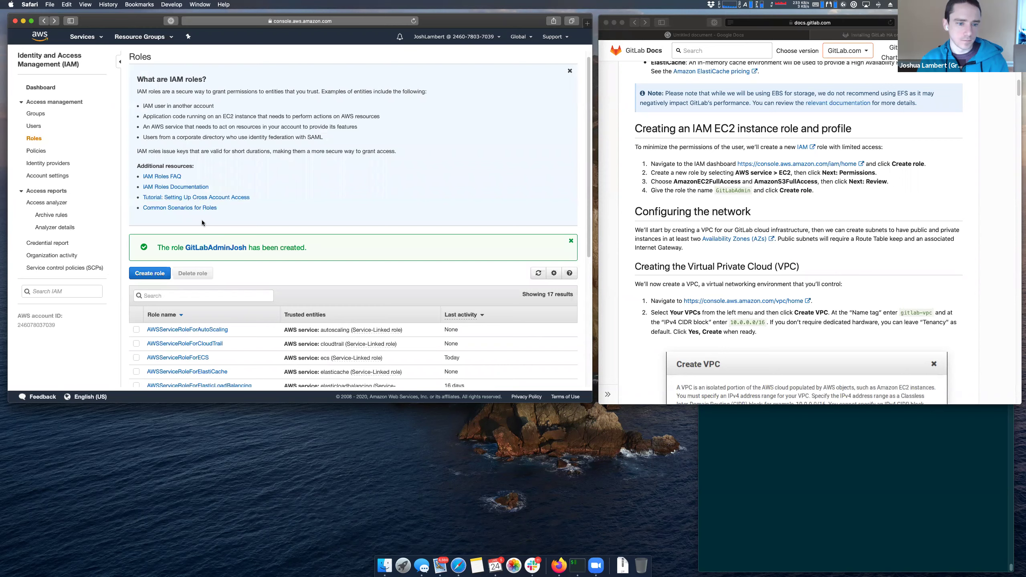
- Delete the newly created duplicate role and open GitLabAdmin, showing its EC2 and S3 full-access policies
scroll(202, 223, "down", 5)
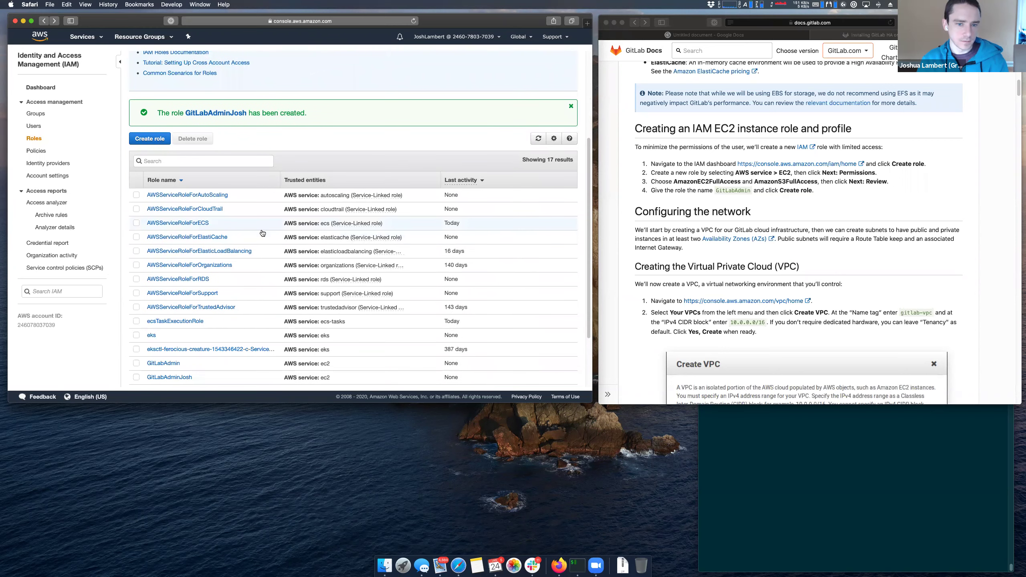
scroll(262, 233, "down", 3)
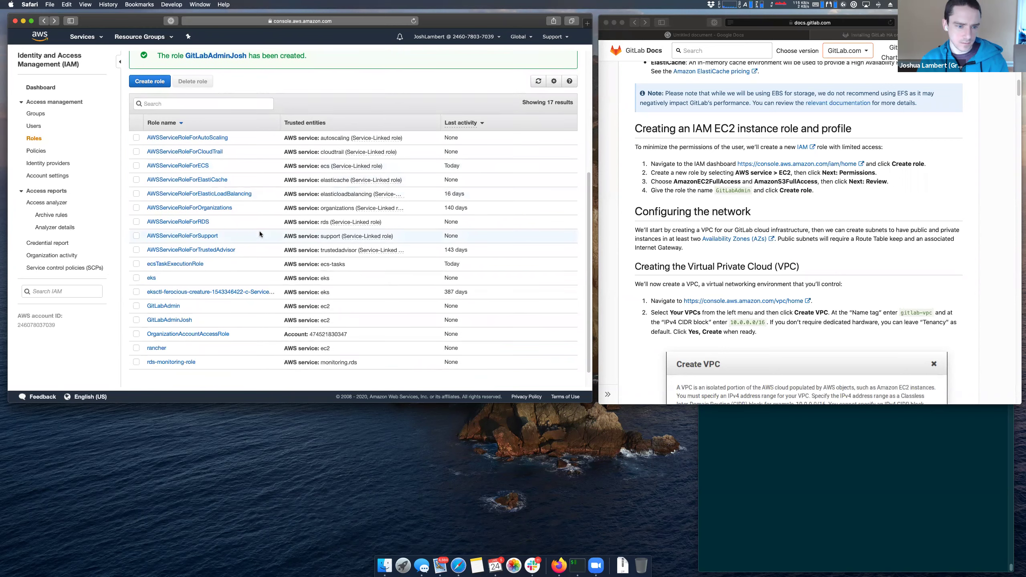
scroll(260, 231, "up", 8)
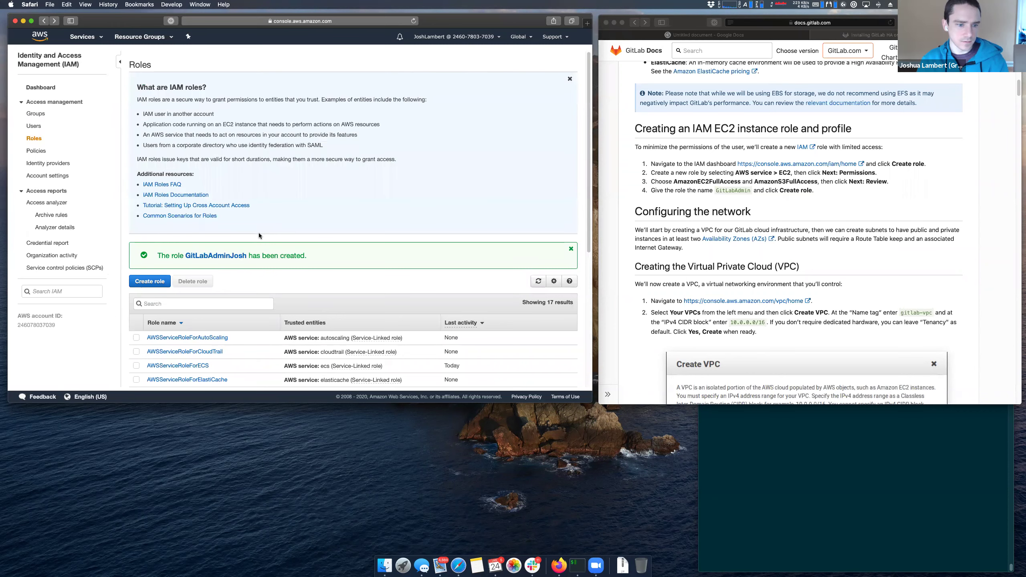
scroll(215, 291, "down", 8)
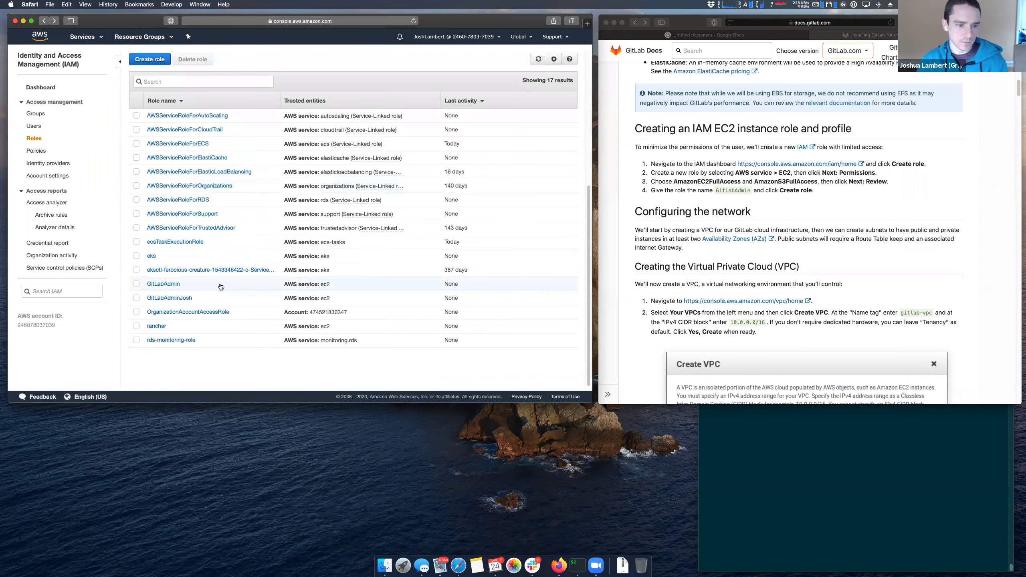
left_click(137, 284)
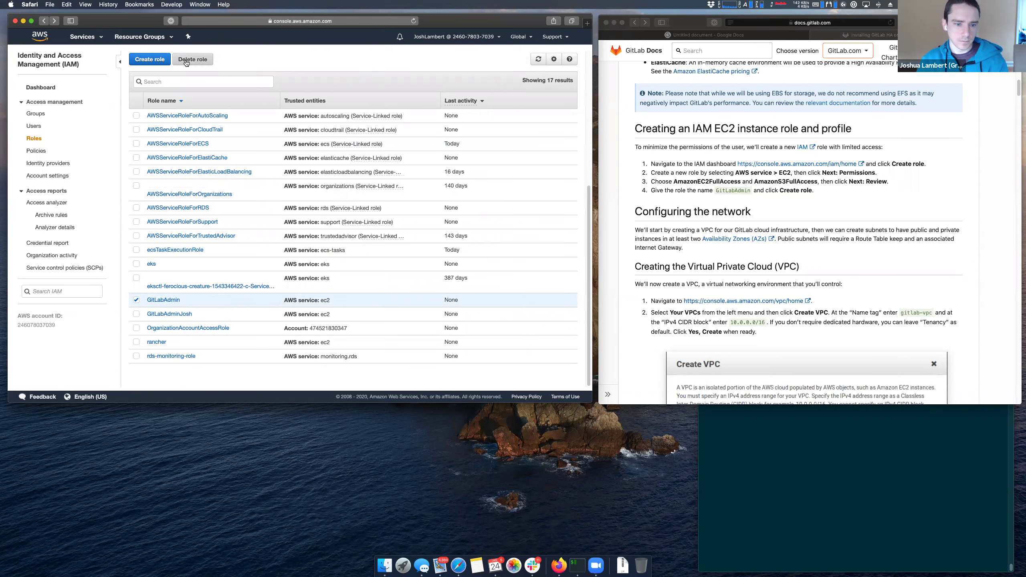
left_click(137, 307)
left_click(136, 322)
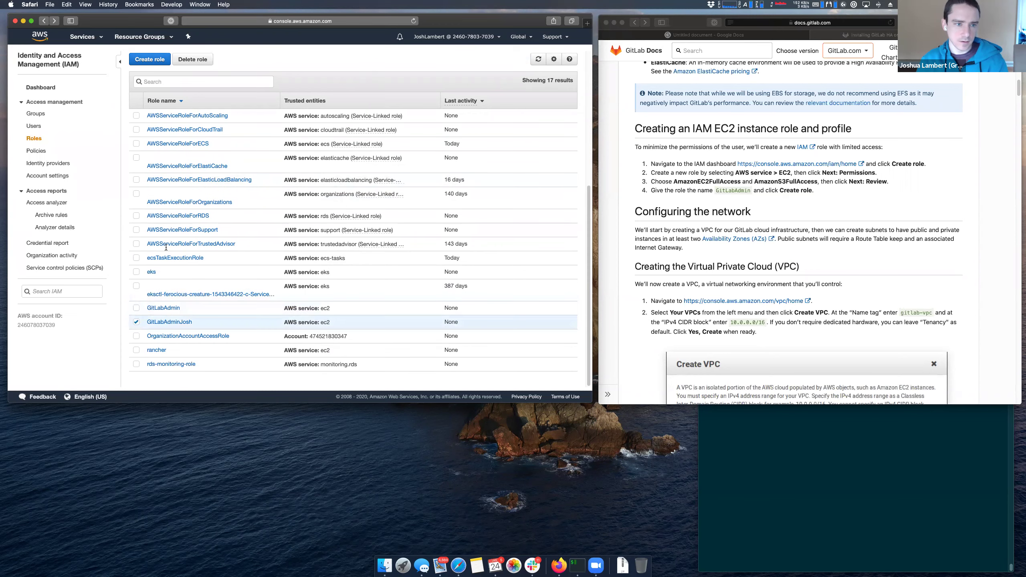
left_click(204, 59)
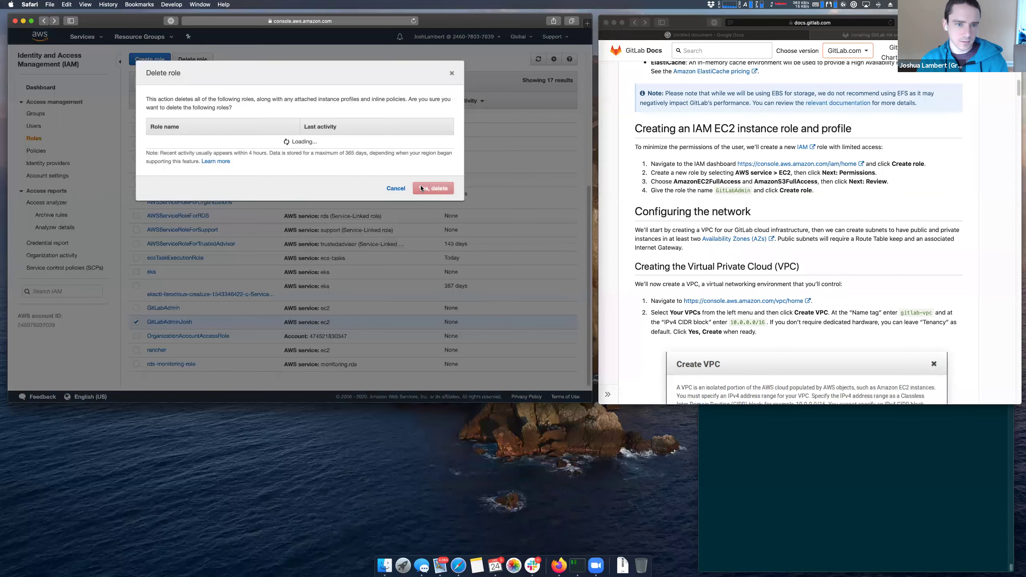
left_click(428, 188)
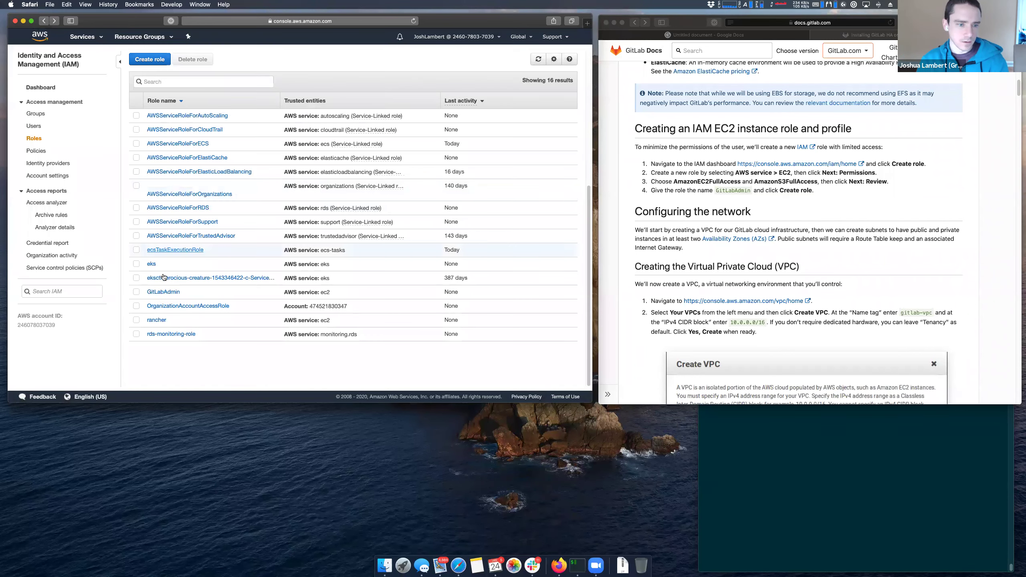
left_click(164, 291)
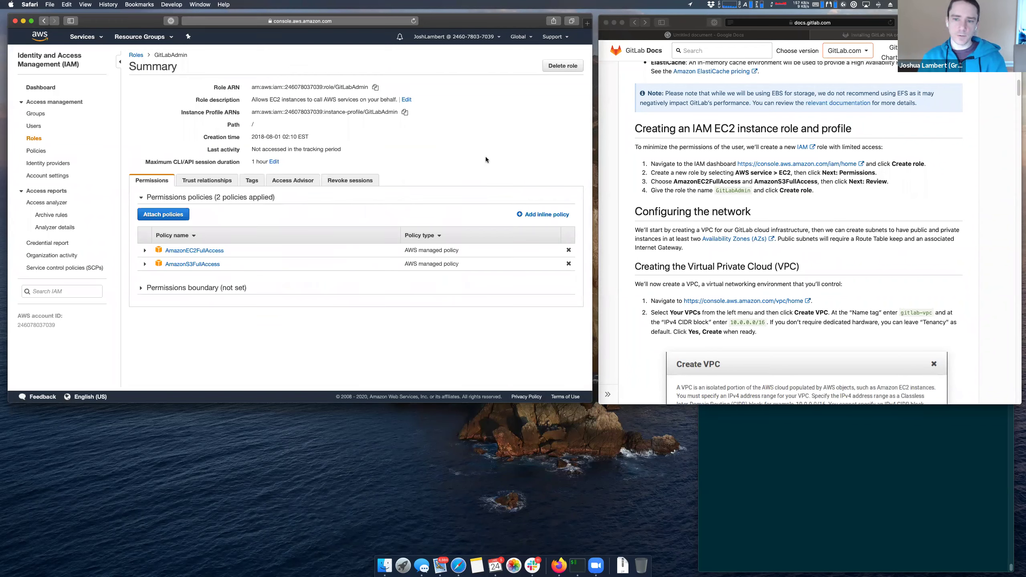
- Glance at the setup guide, then return to the IAM dashboard and bring up the services catalog
left_click(760, 219)
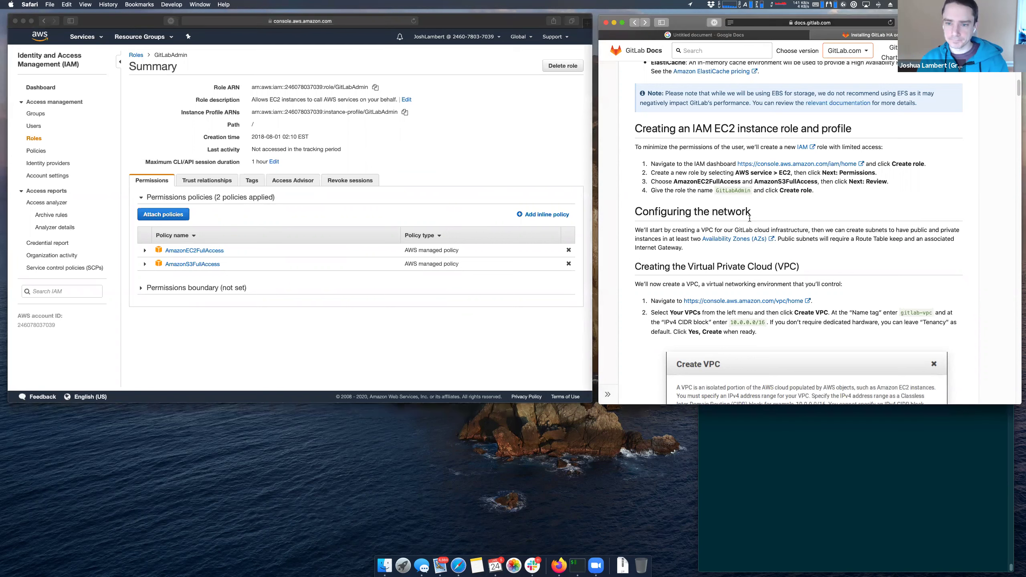
scroll(749, 223, "down", 1)
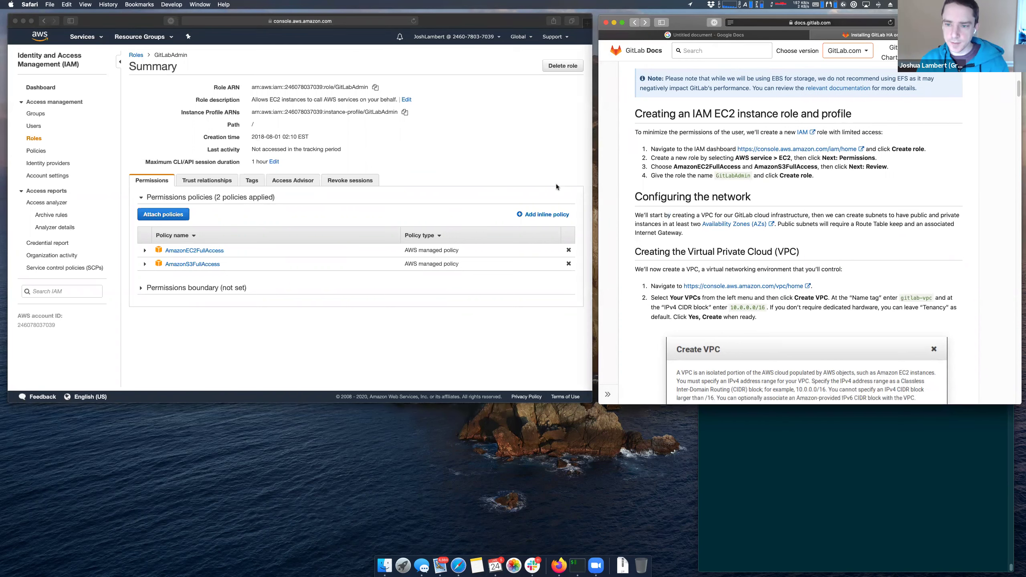
left_click(41, 87)
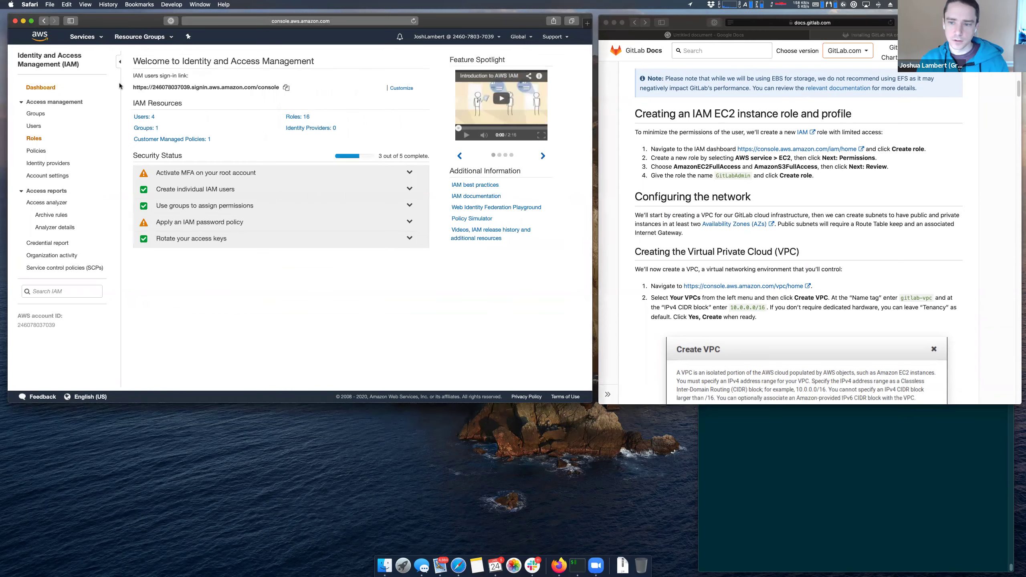
left_click(86, 36)
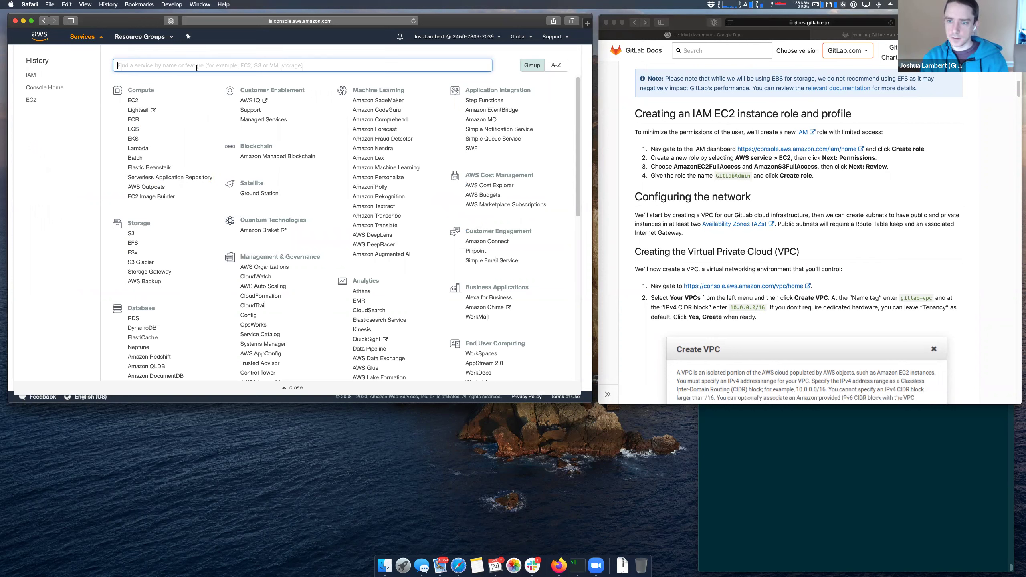
- Find and open the VPC service through the 'vpv' services search
type("vpv")
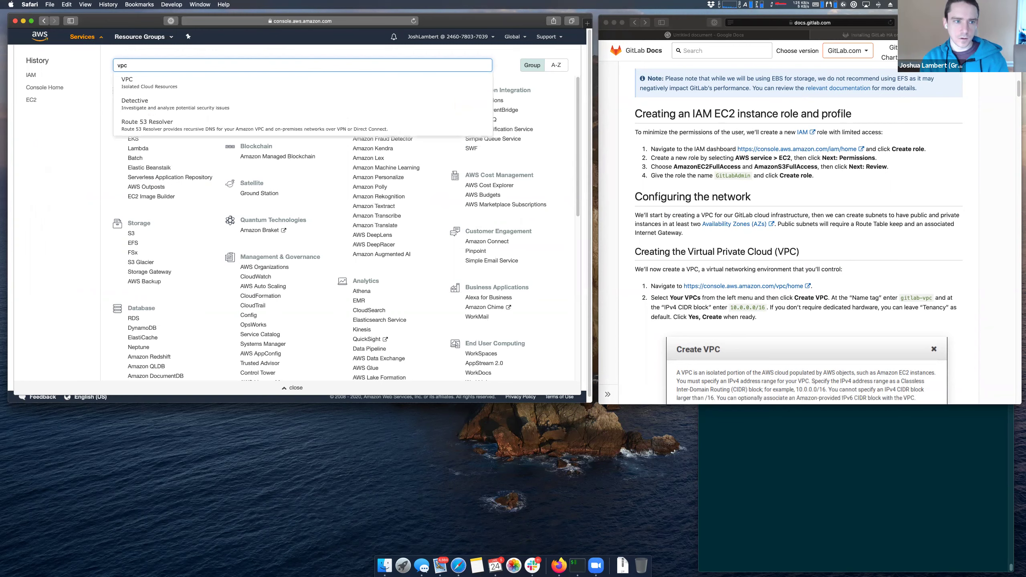
left_click(189, 80)
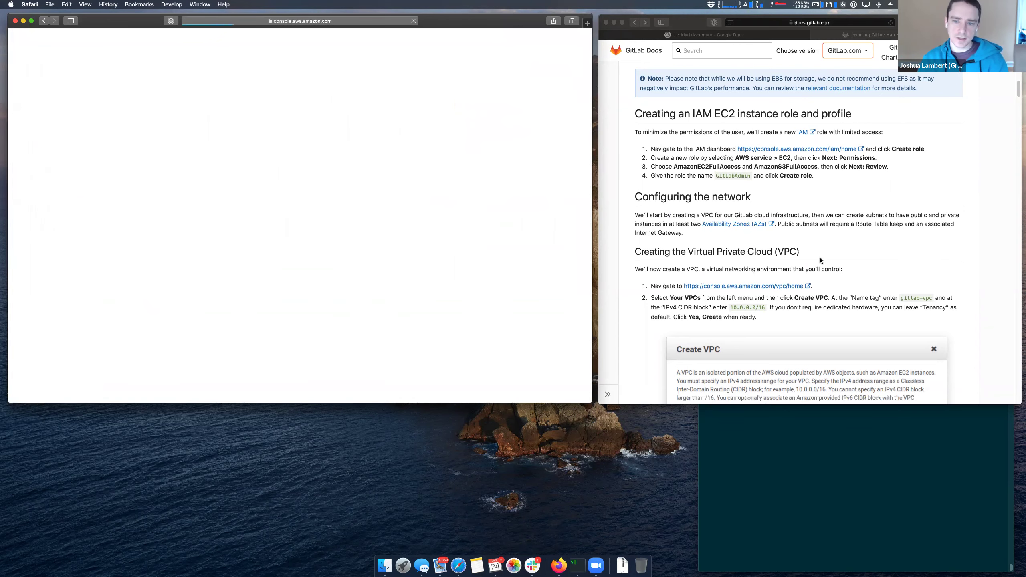
scroll(759, 255, "down", 1)
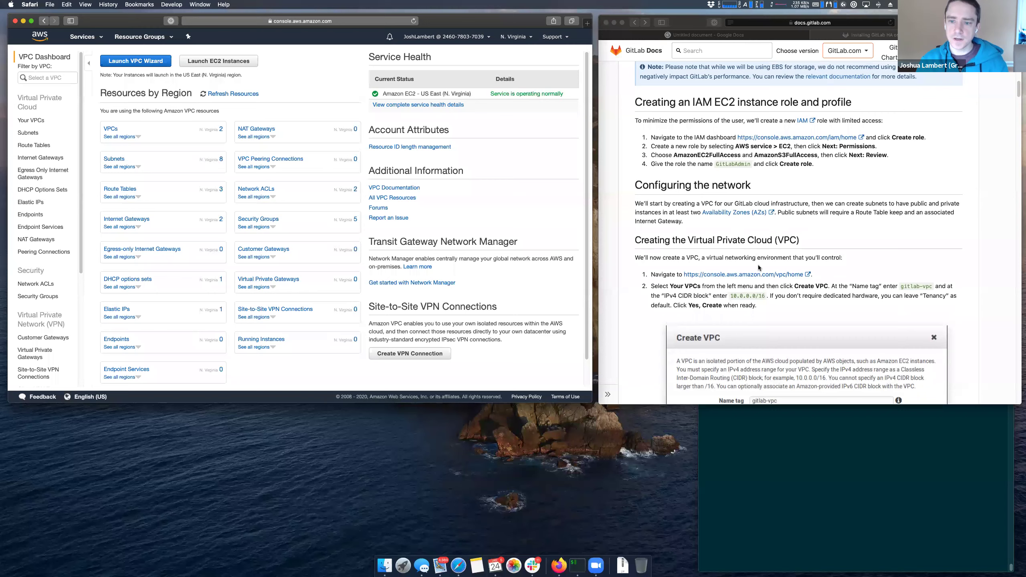
scroll(761, 272, "down", 2)
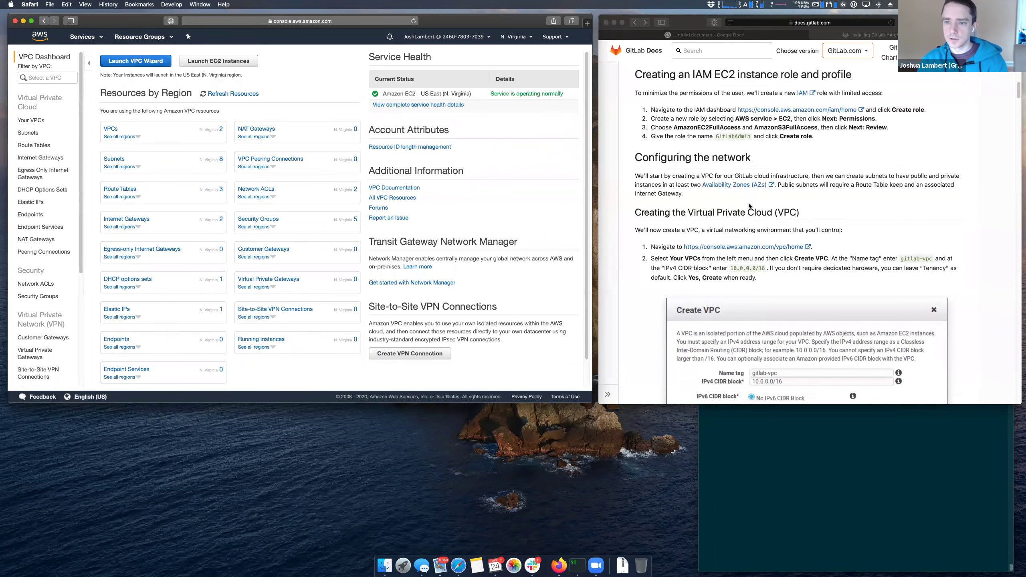
- Check the guide's Availability Zones reference, then list the existing VPCs in N. Virginia
left_click(742, 185)
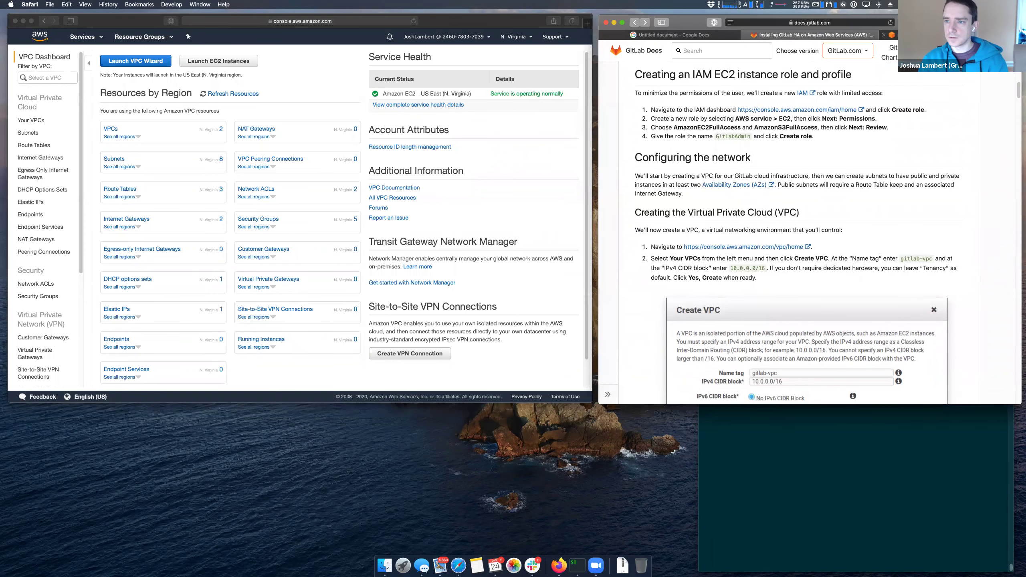
scroll(854, 141, "down", 8)
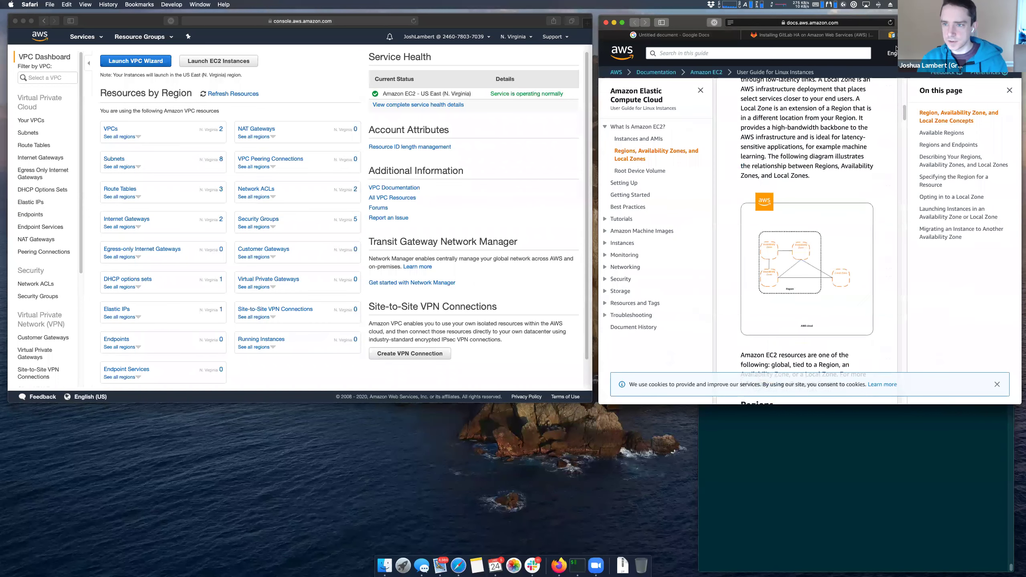
left_click(884, 35)
scroll(812, 223, "down", 3)
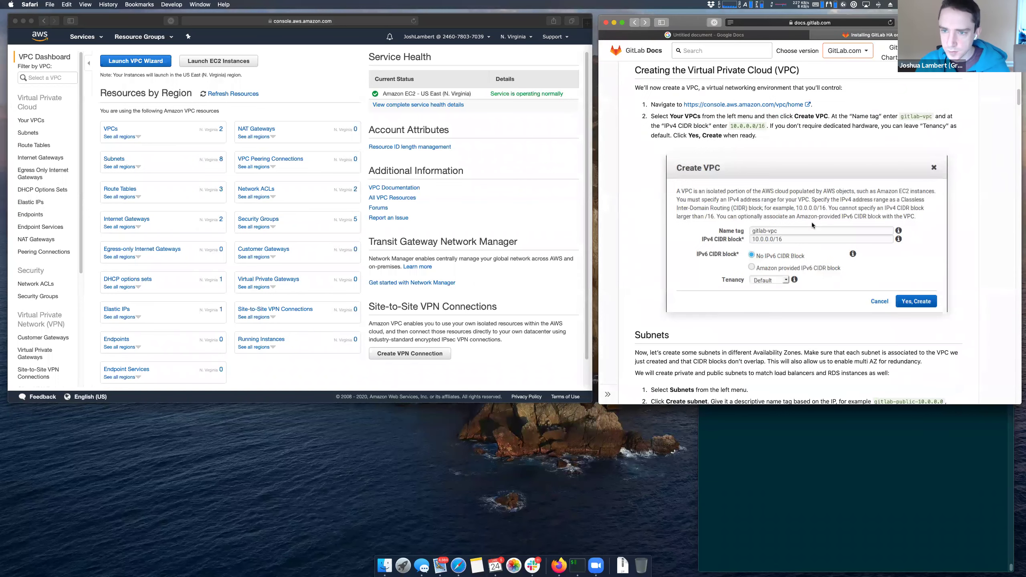
scroll(804, 217, "up", 1)
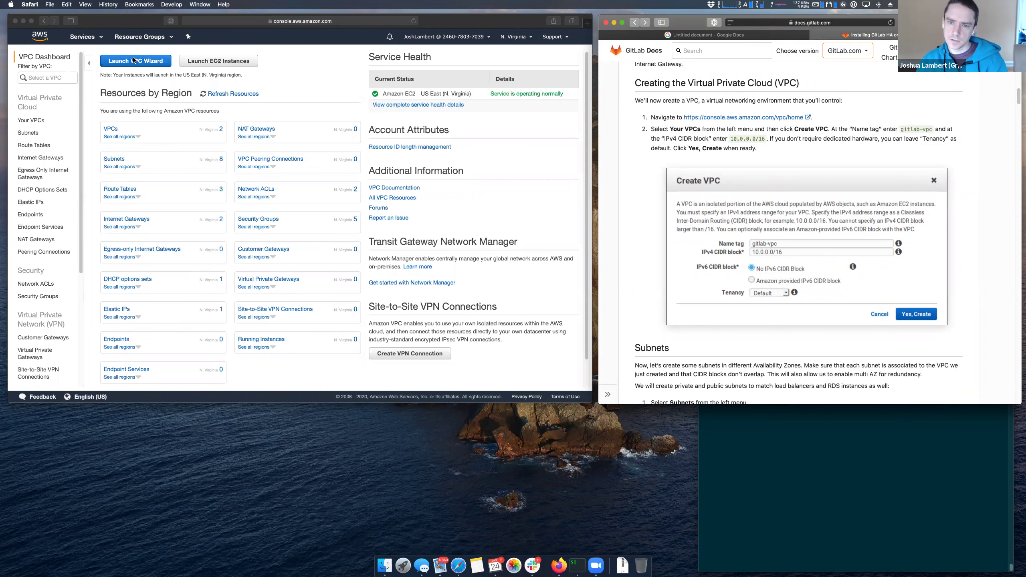
left_click(31, 120)
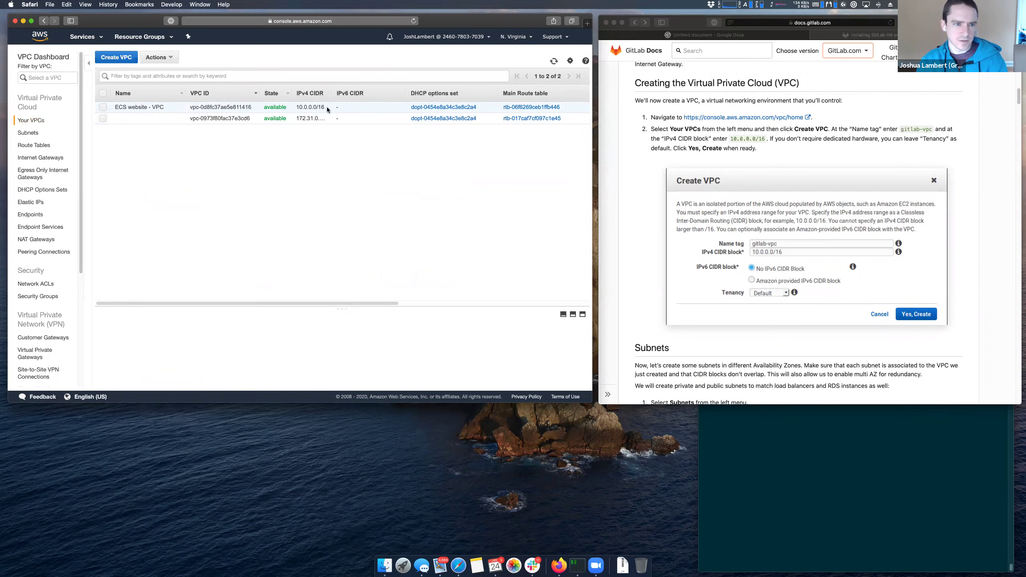
left_click(101, 108)
left_click(157, 60)
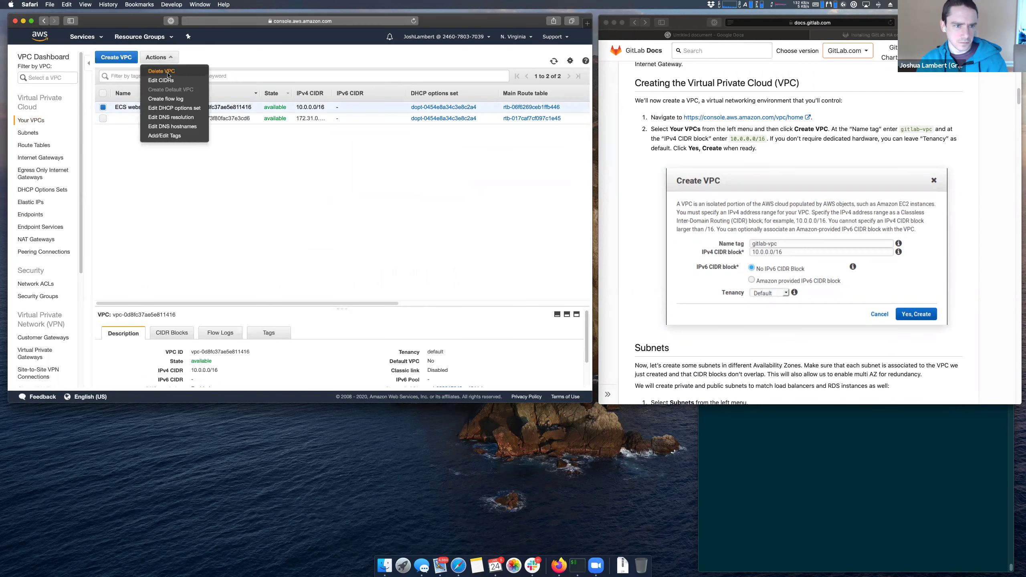
left_click(161, 71)
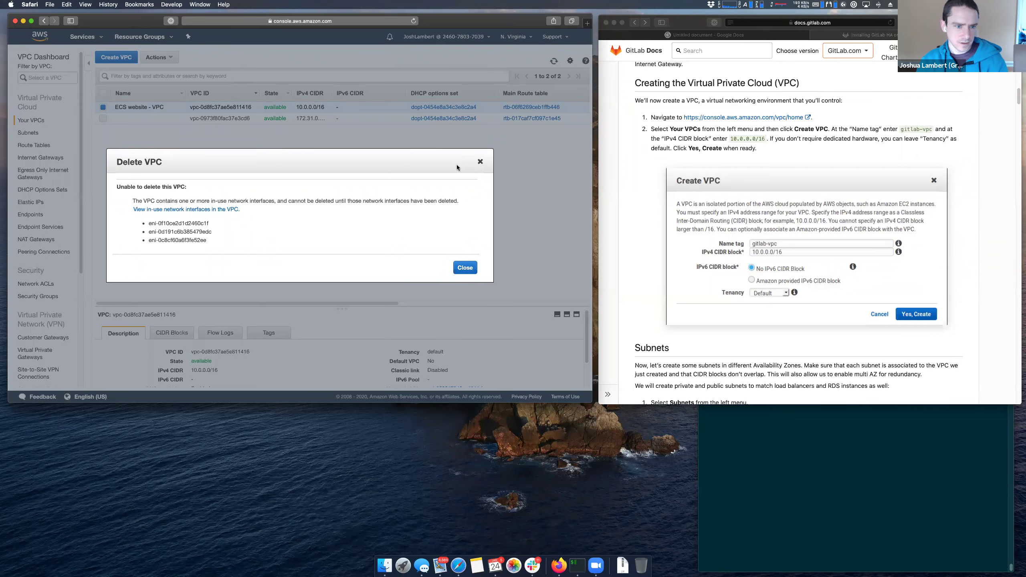
left_click(479, 162)
left_click(104, 106)
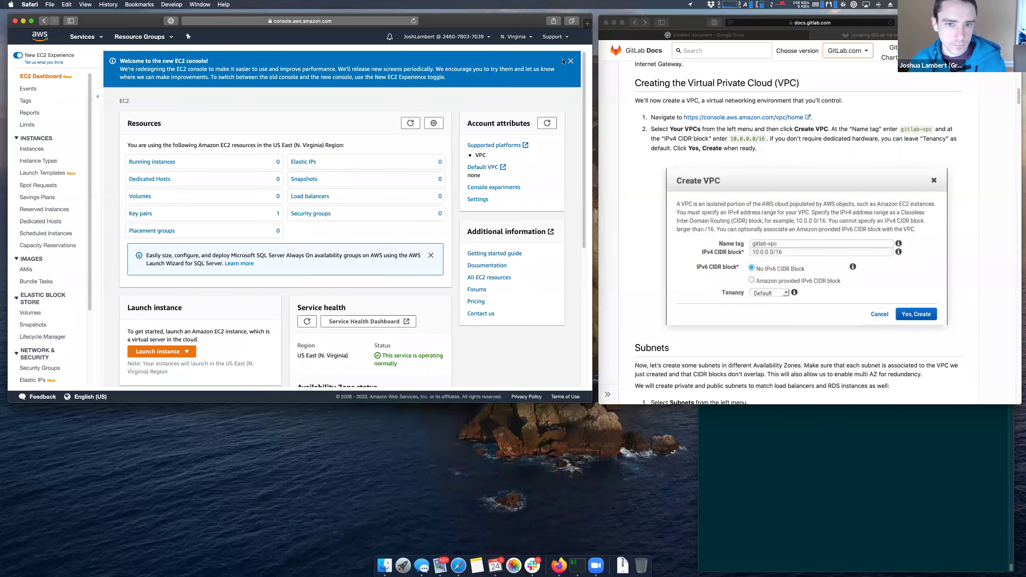
- Dismiss the 'Welcome to the new EC2 console' banner on the EC2 Dashboard
left_click(570, 61)
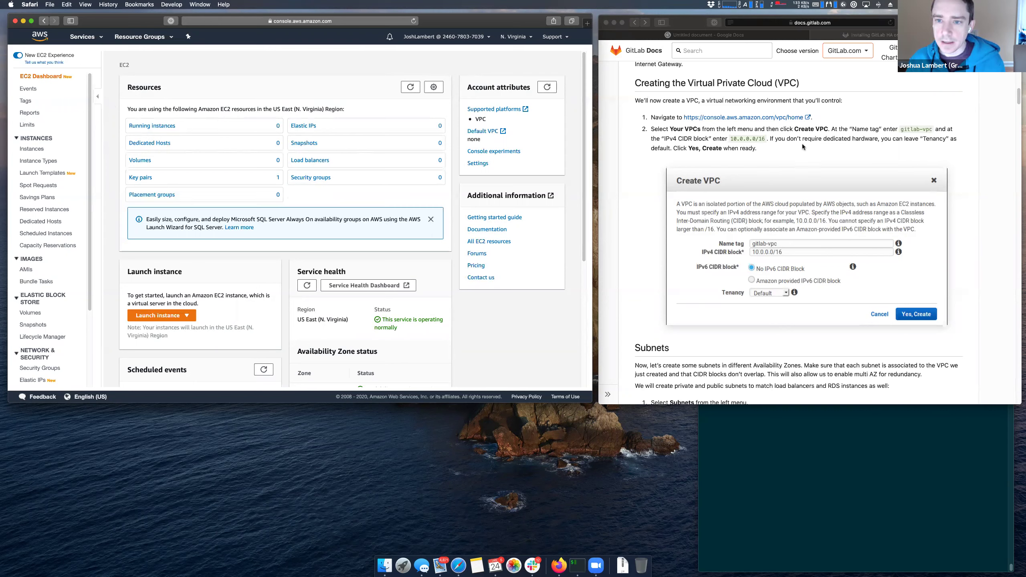
- Find the IAM role and profile heading in the guide, then bring up the full AWS services list
scroll(723, 130, "up", 6)
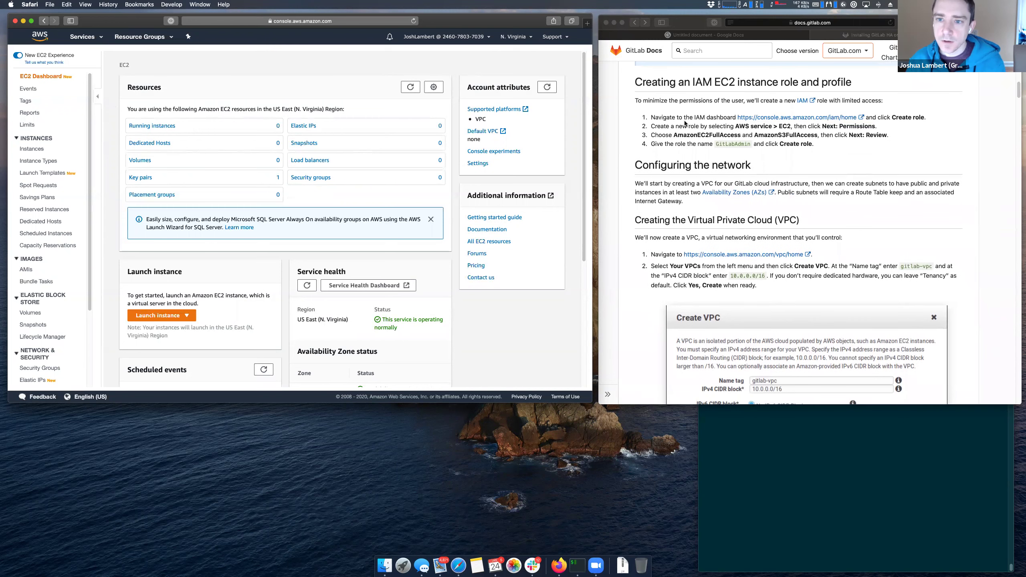
left_click_drag(852, 83, 623, 76)
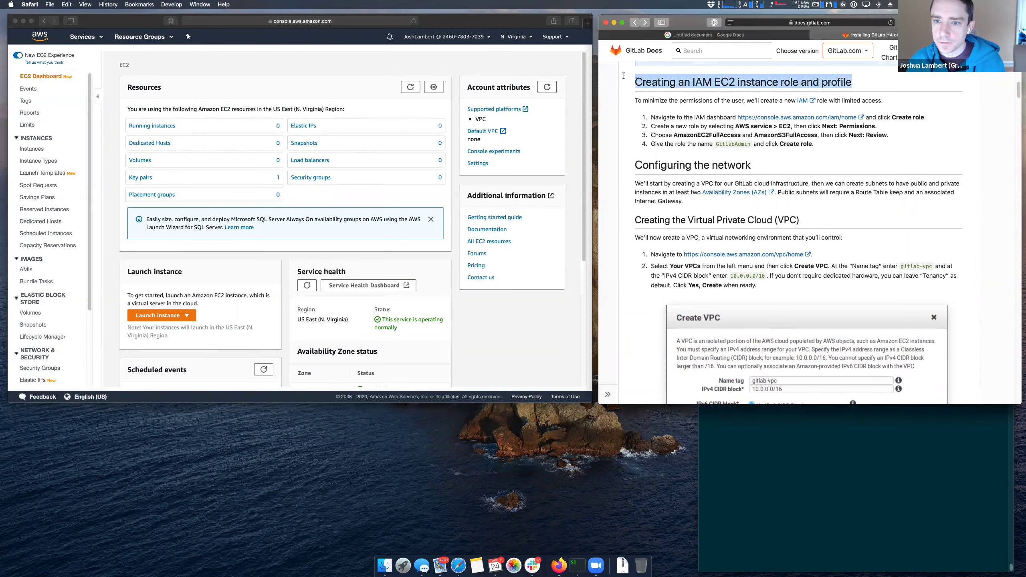
left_click(89, 40)
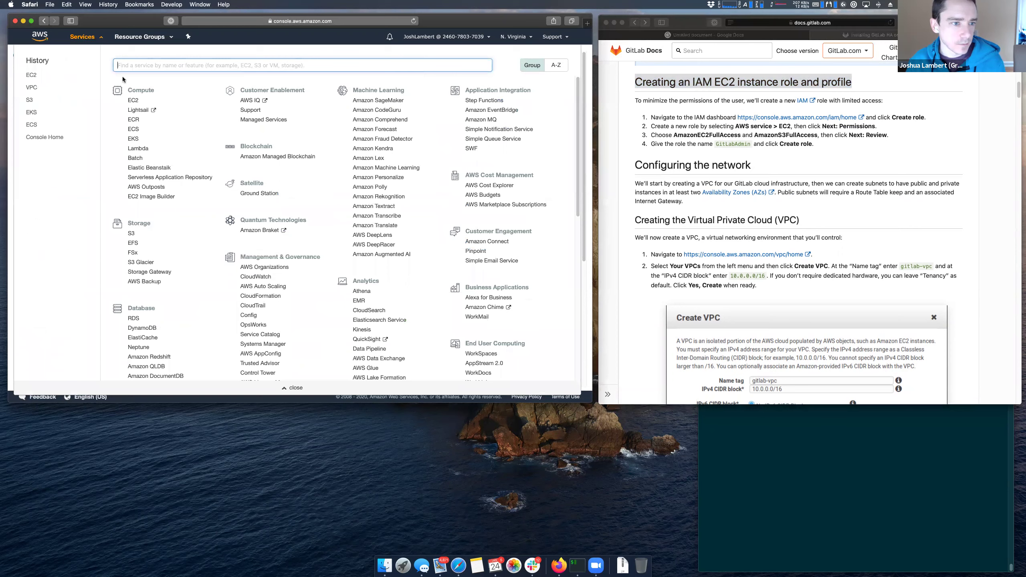
- Go to IAM and filter the Roles list for 'gitlab'
type("iam")
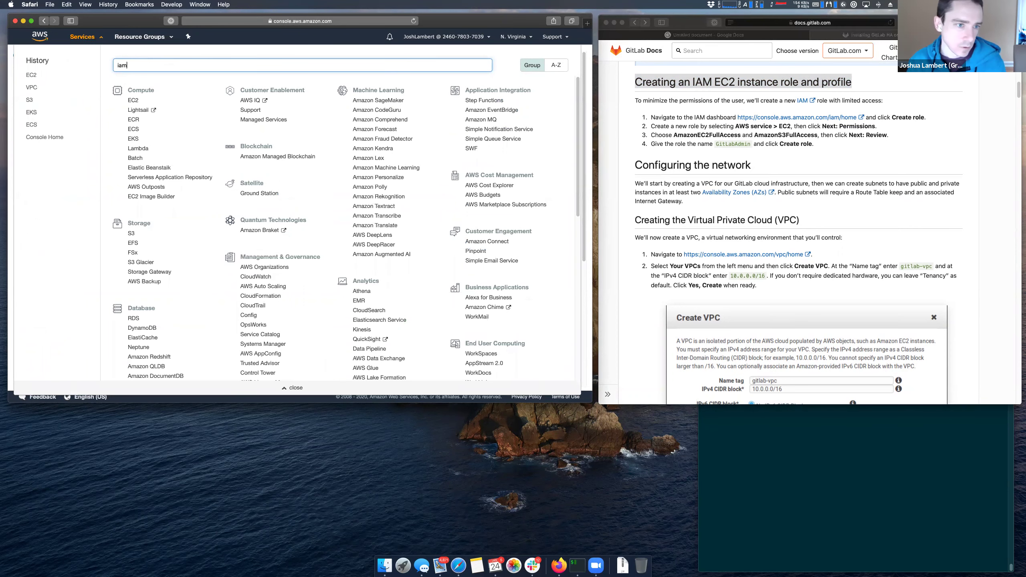
key("Return")
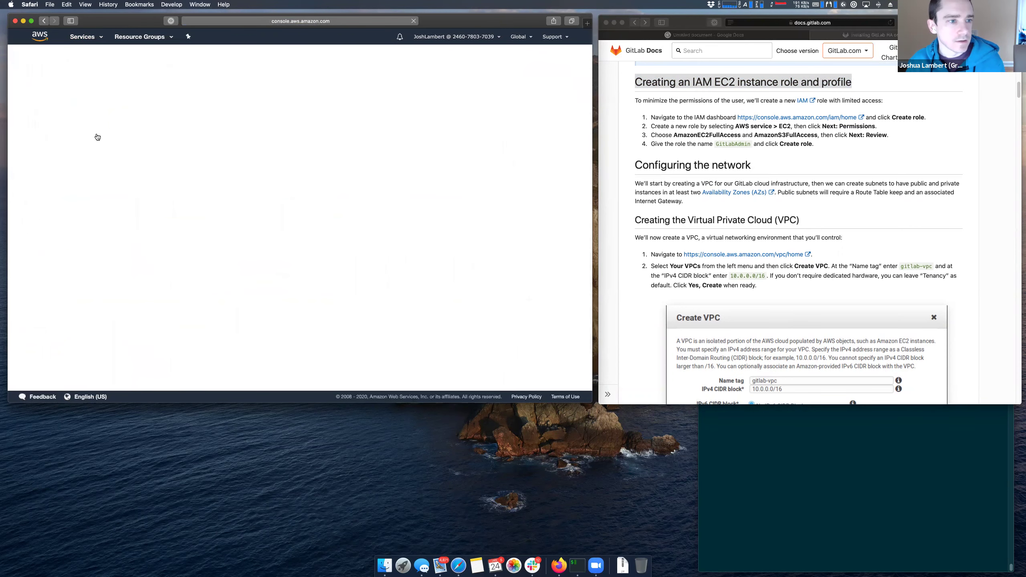
left_click(36, 139)
type("gitlab")
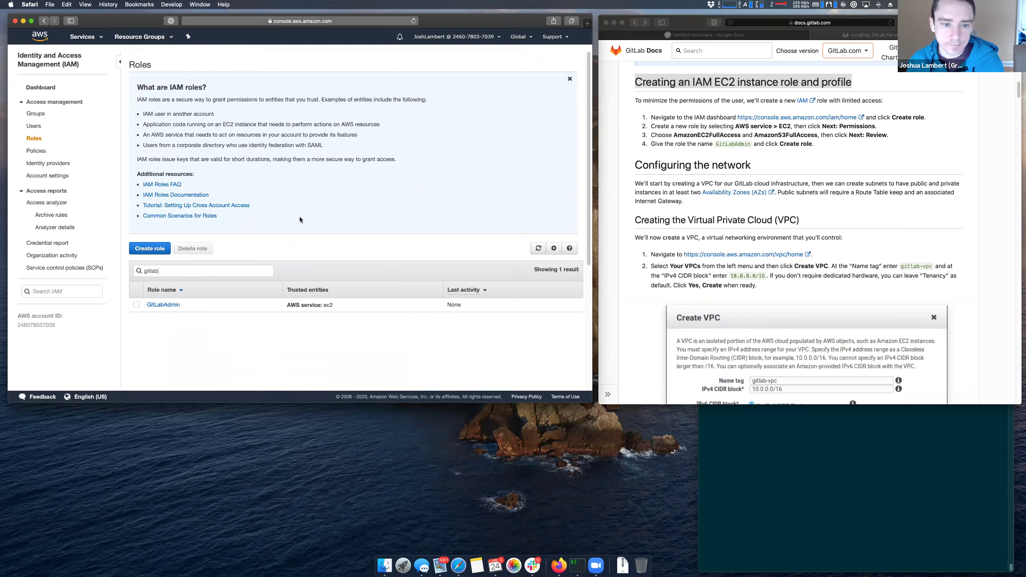
- Open the GitLabAdmin role and inspect its AmazonEC2FullAccess policy details
left_click(184, 304)
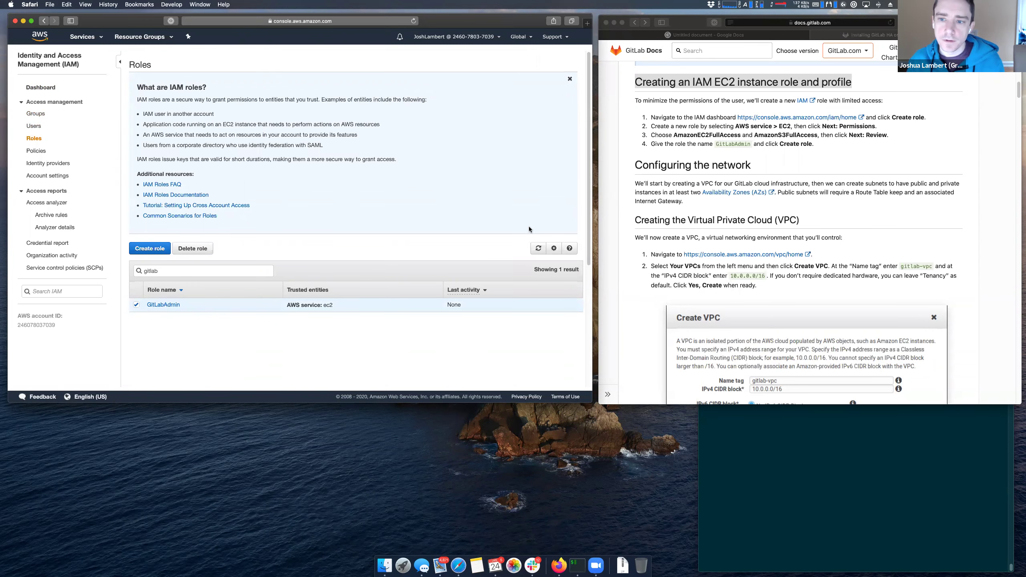
left_click(163, 305)
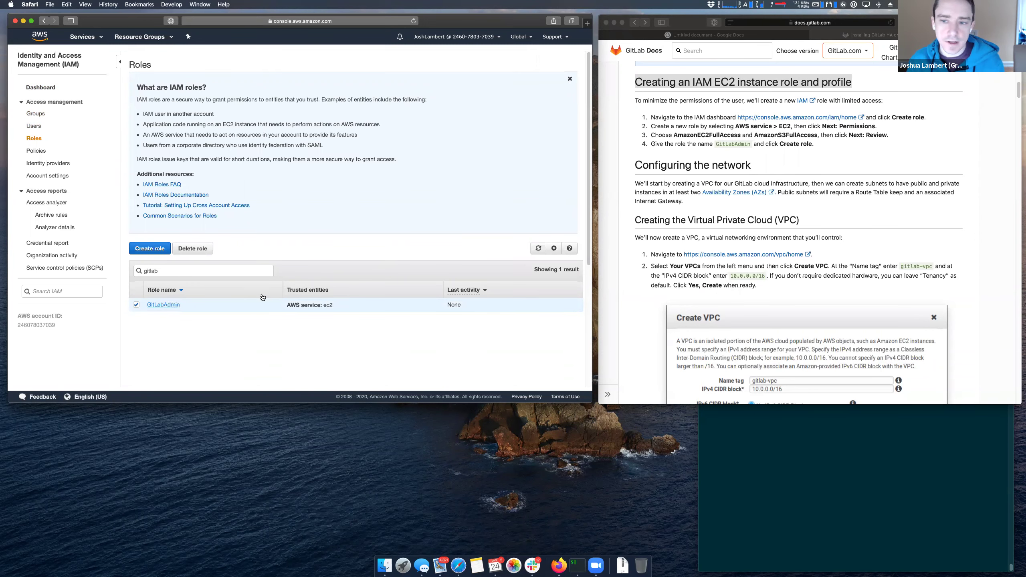
left_click(145, 251)
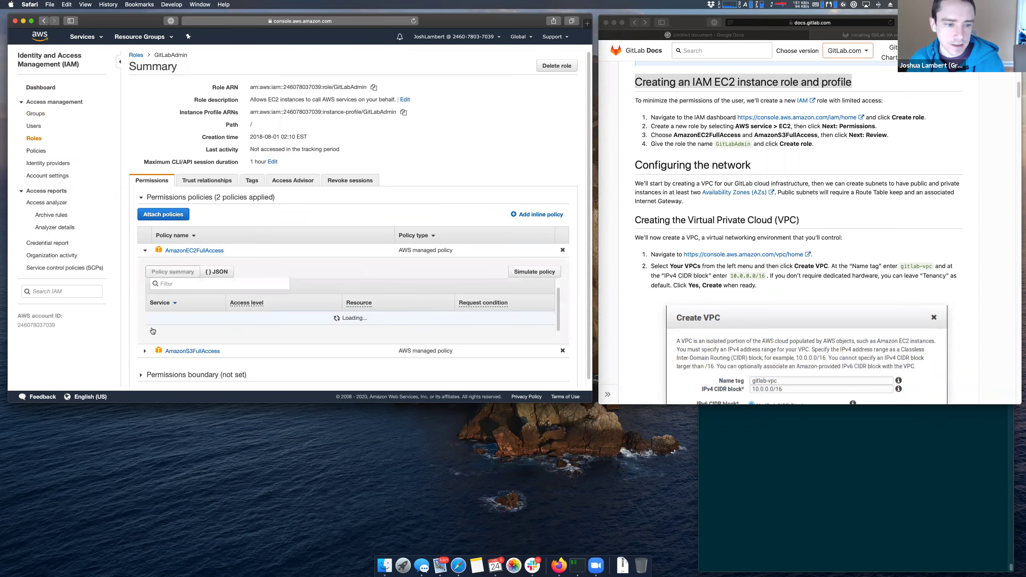
left_click(146, 250)
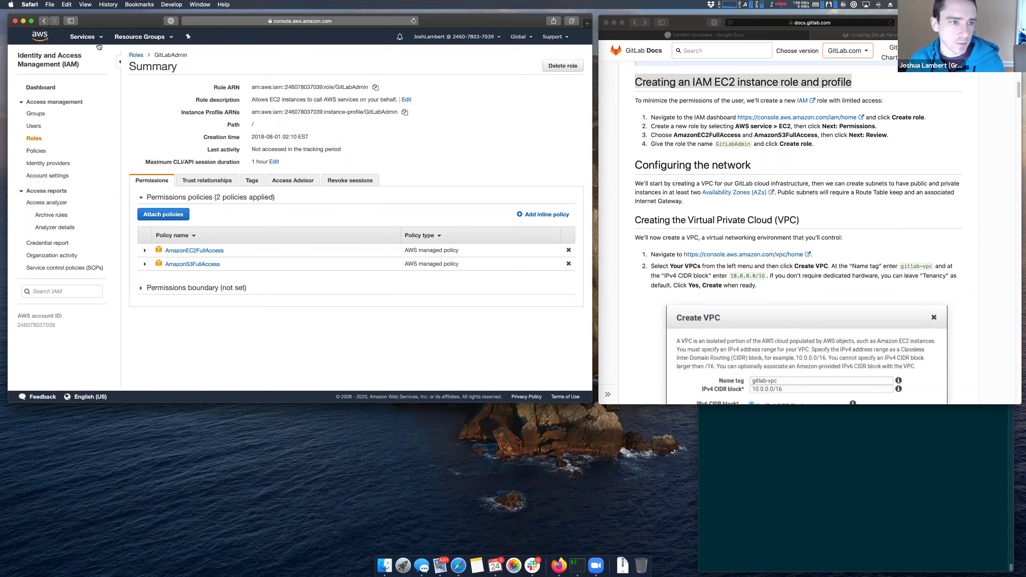
left_click(87, 37)
- Create a VPC named gitlab-vpc with IPv4 CIDR 10.0.0.0/16 and return to Your VPCs
left_click(32, 100)
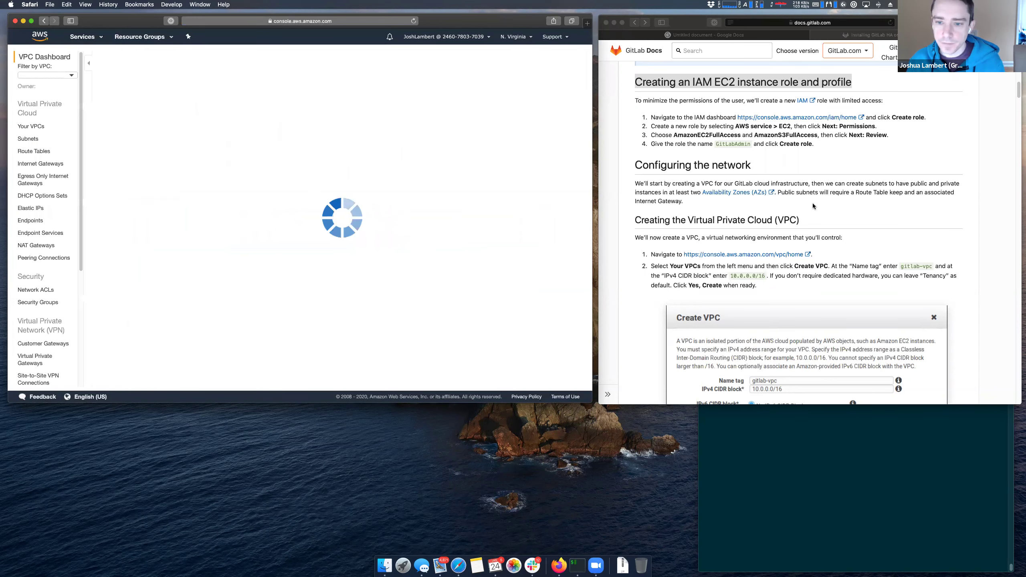
scroll(813, 203, "down", 3)
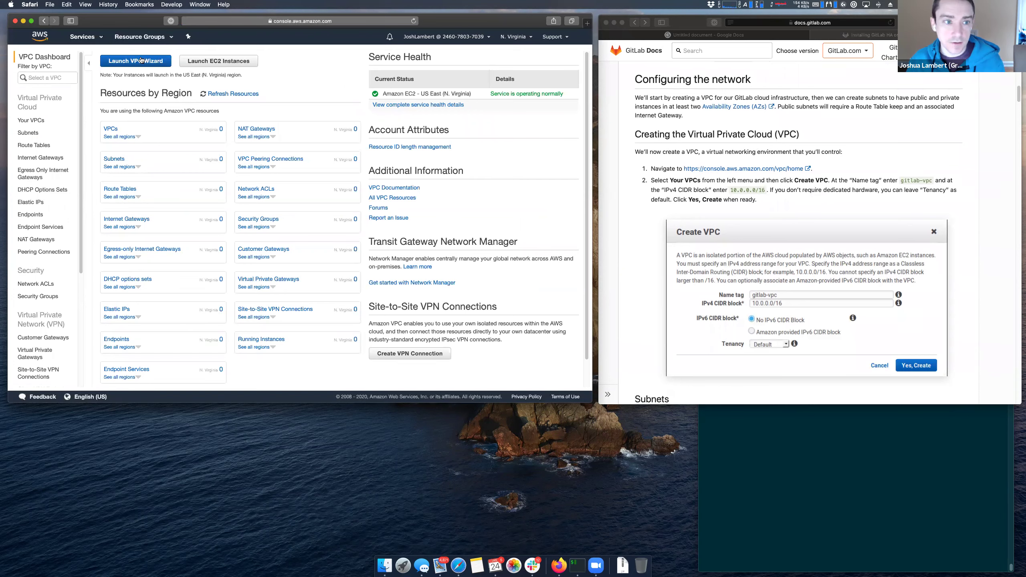
left_click(31, 120)
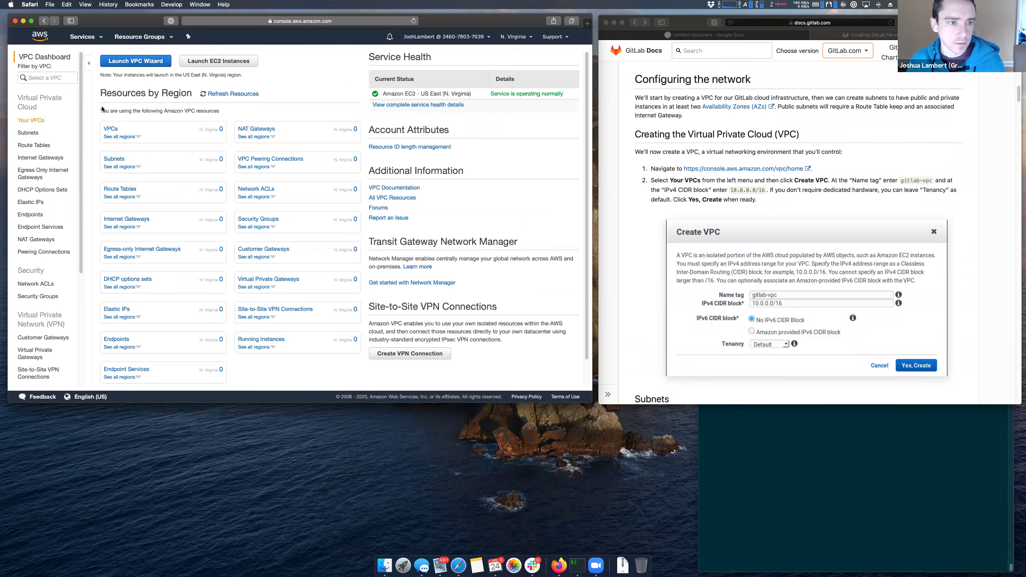
left_click(122, 60)
left_click(145, 118)
type("gitlab-vpc")
key("Tab")
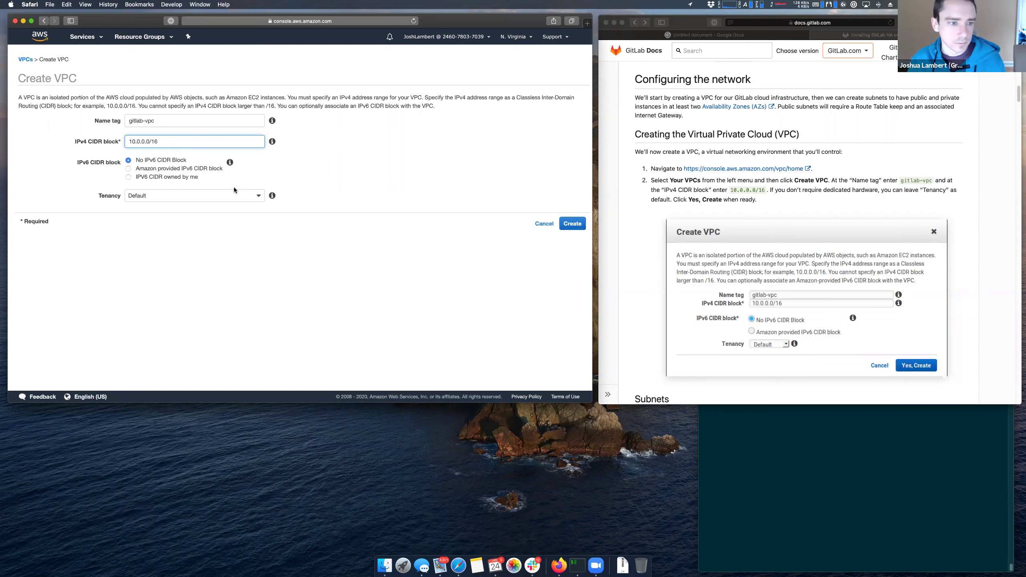
left_click(571, 225)
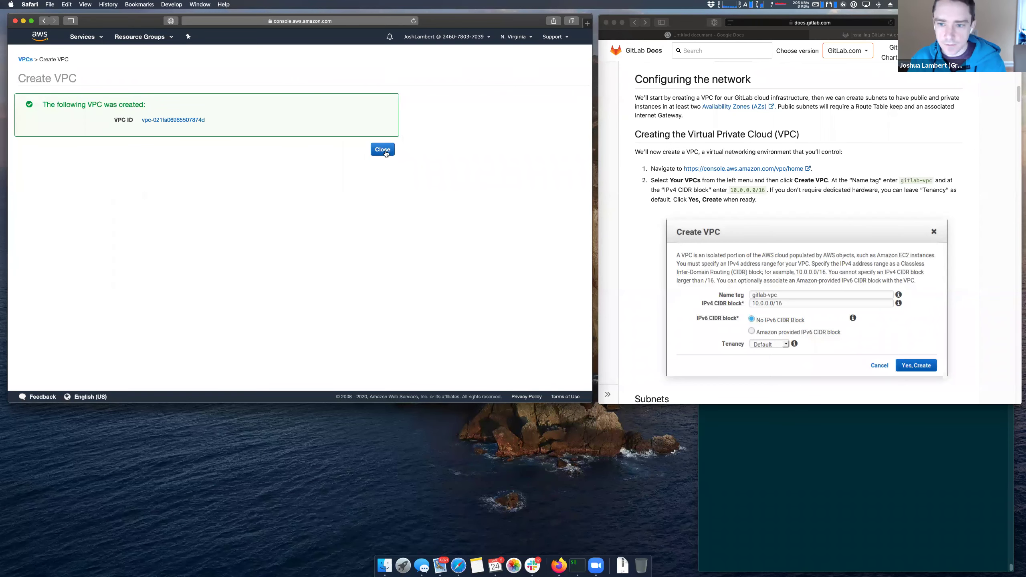
scroll(748, 202, "down", 3)
scroll(675, 185, "down", 10)
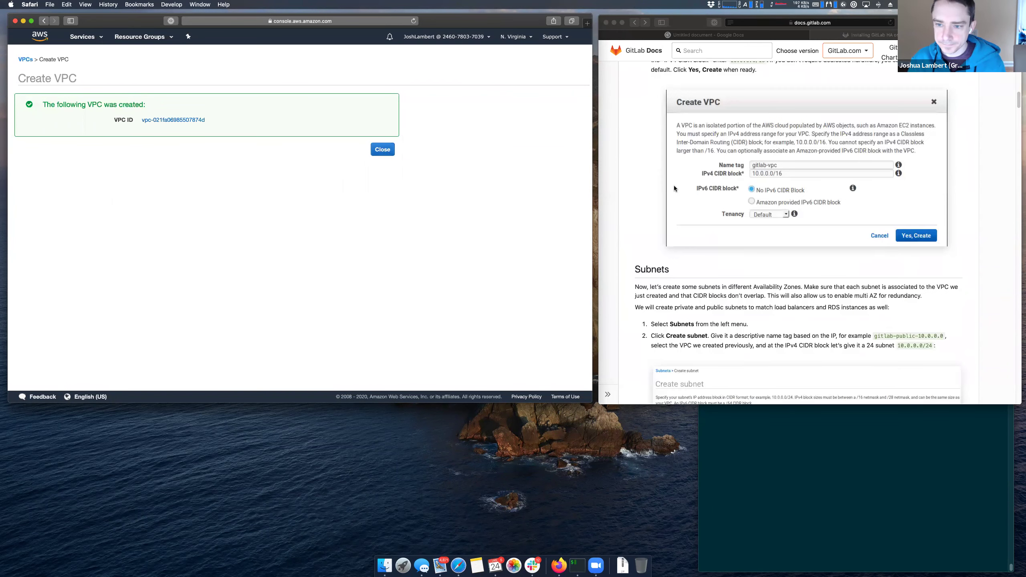
left_click(390, 150)
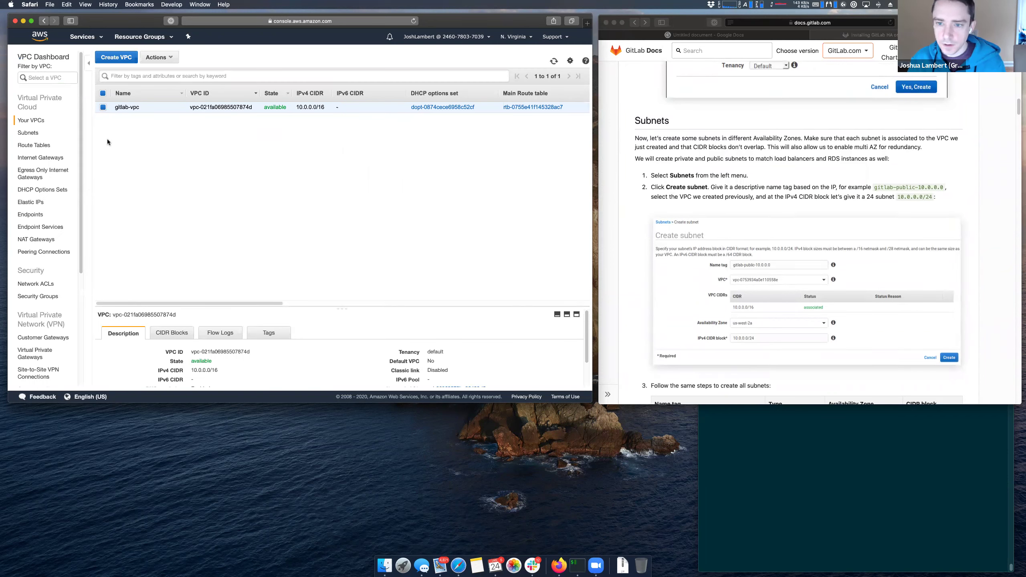
- Start a new subnet and paste 'gitlab-public-10.0.0.0' from the guide as its name tag
scroll(626, 186, "down", 1)
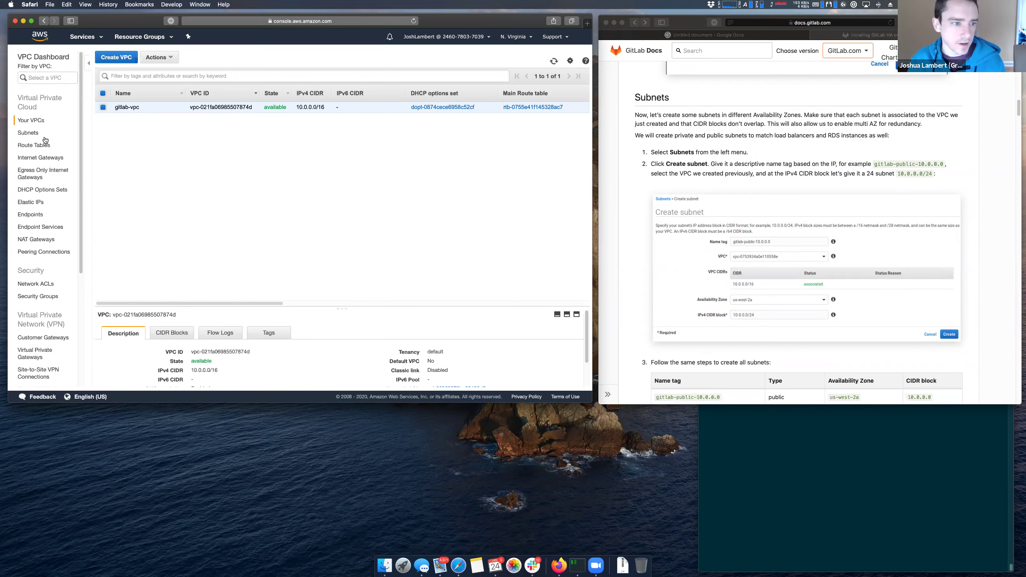
left_click(350, 125)
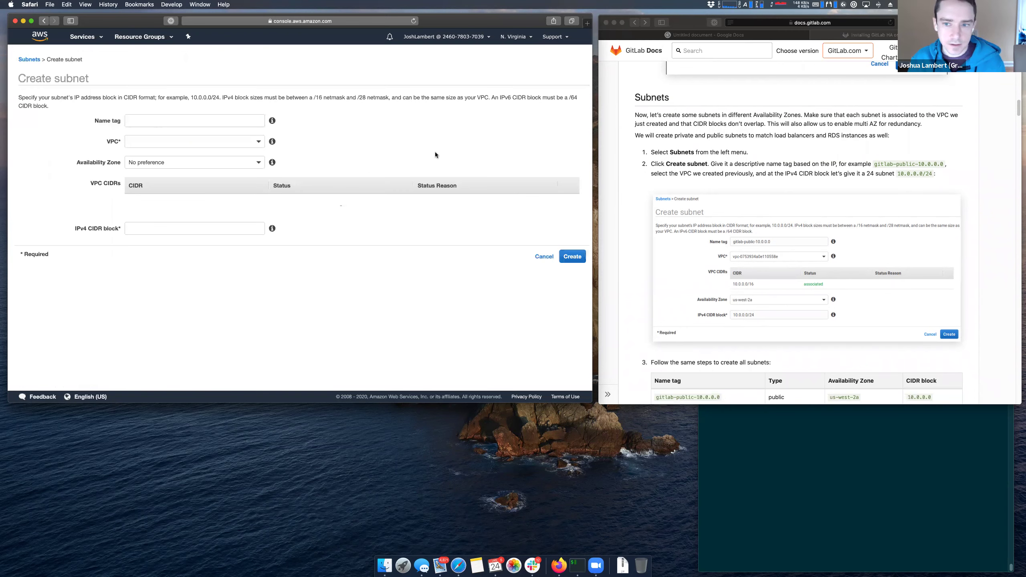
left_click(857, 171)
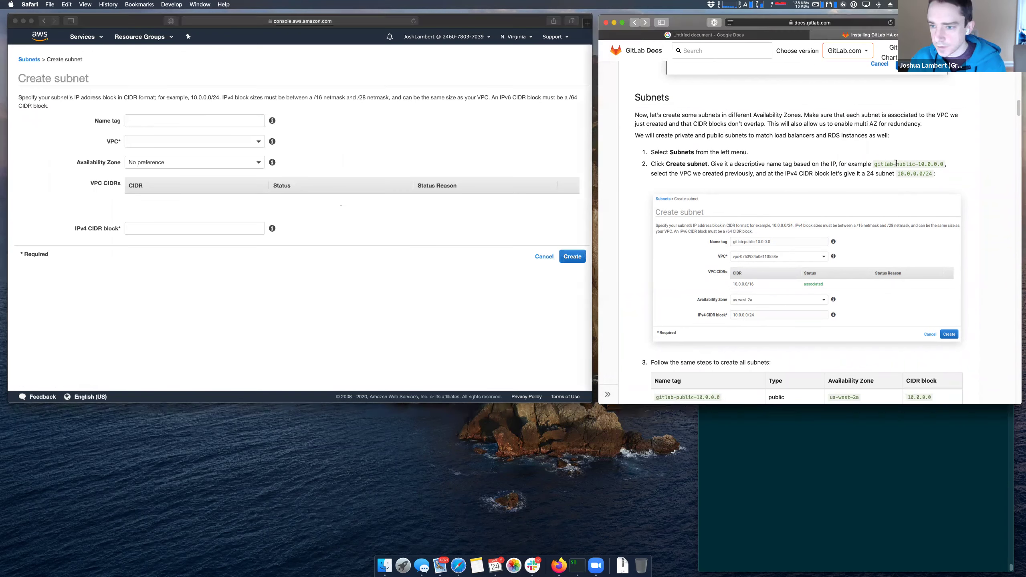
left_click_drag(875, 163, 944, 163)
key("super+c")
left_click(191, 128)
left_click(181, 123)
key("super+v")
- Put the subnet in gitlab-vpc with availability zone us-east-1e
left_click(169, 140)
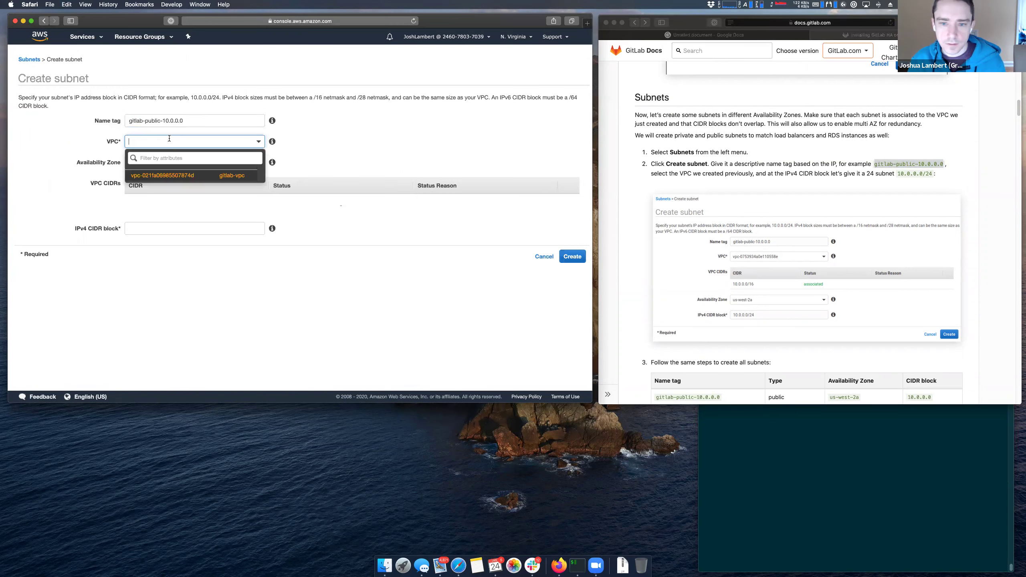
left_click(198, 176)
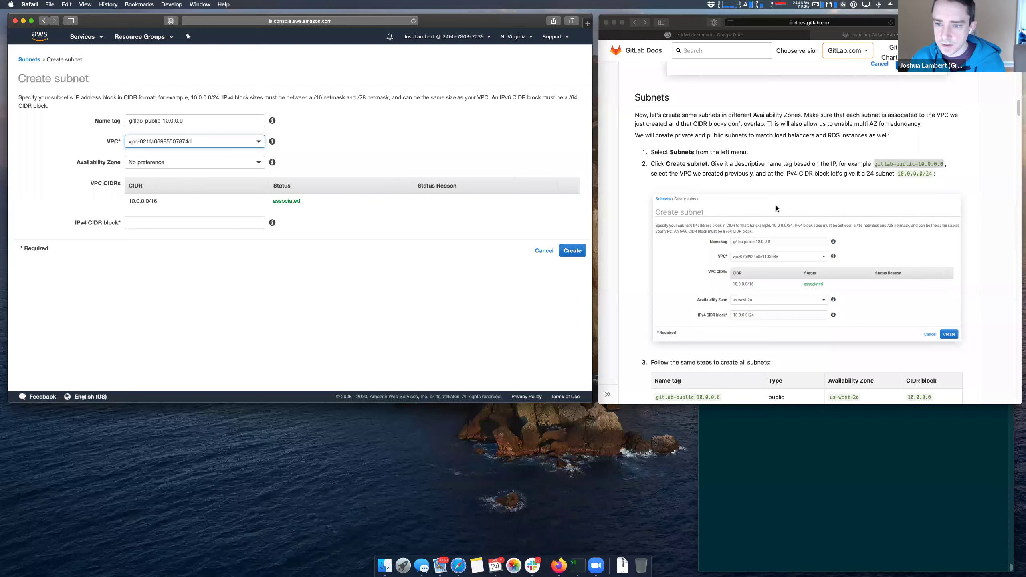
scroll(771, 208, "down", 3)
scroll(758, 210, "down", 1)
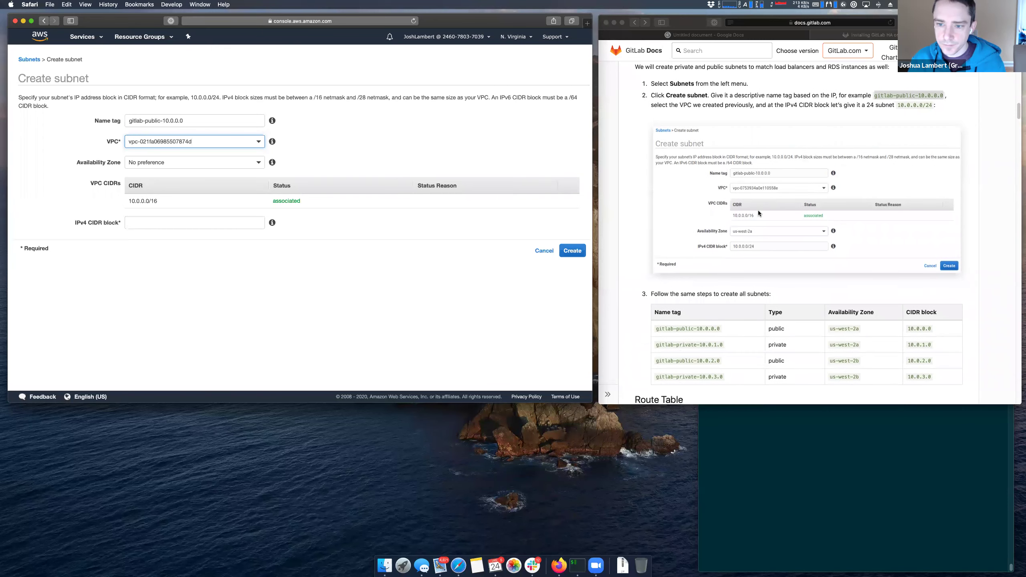
left_click(163, 162)
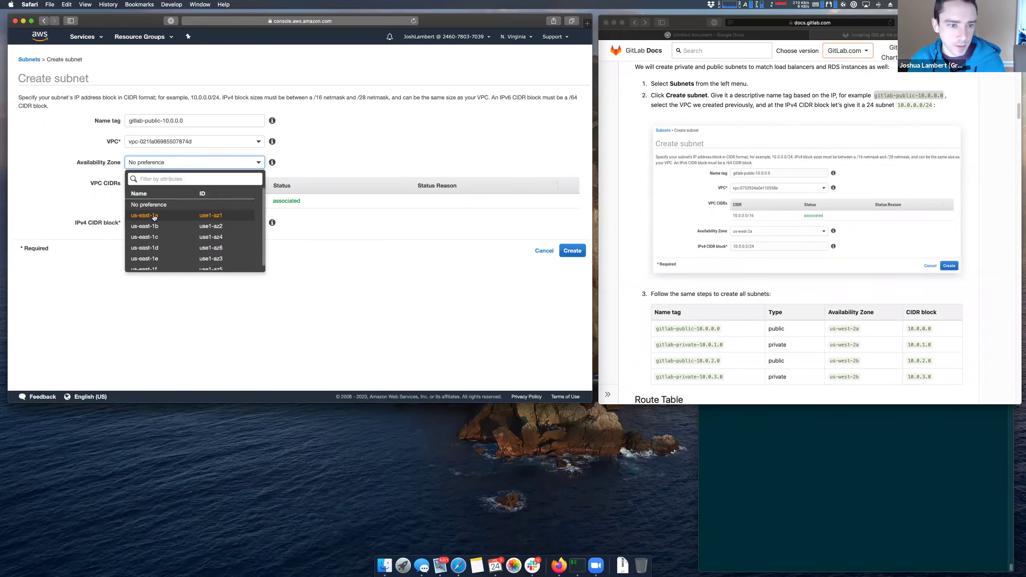
scroll(162, 222, "down", 1)
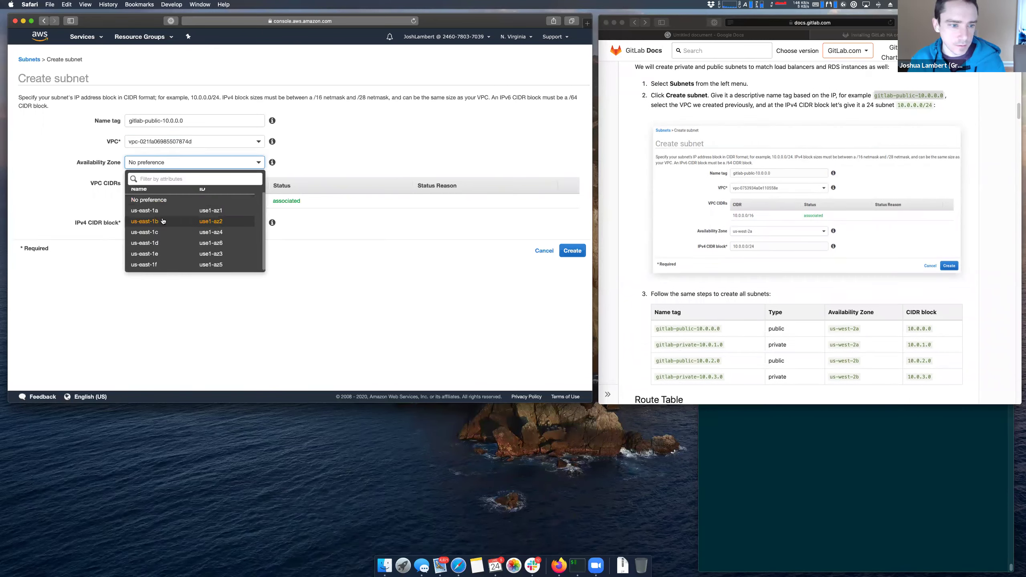
left_click(149, 244)
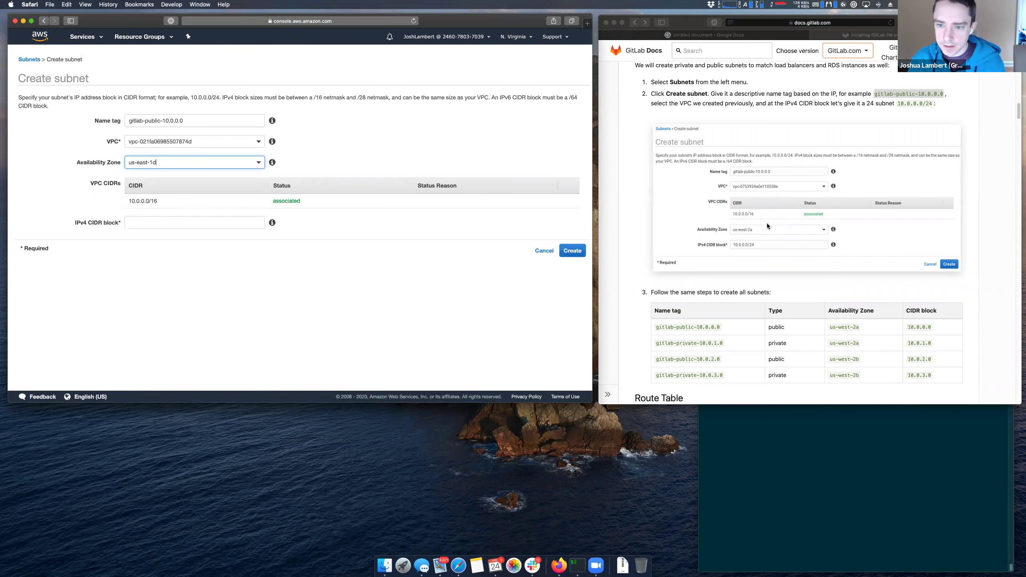
scroll(767, 223, "down", 1)
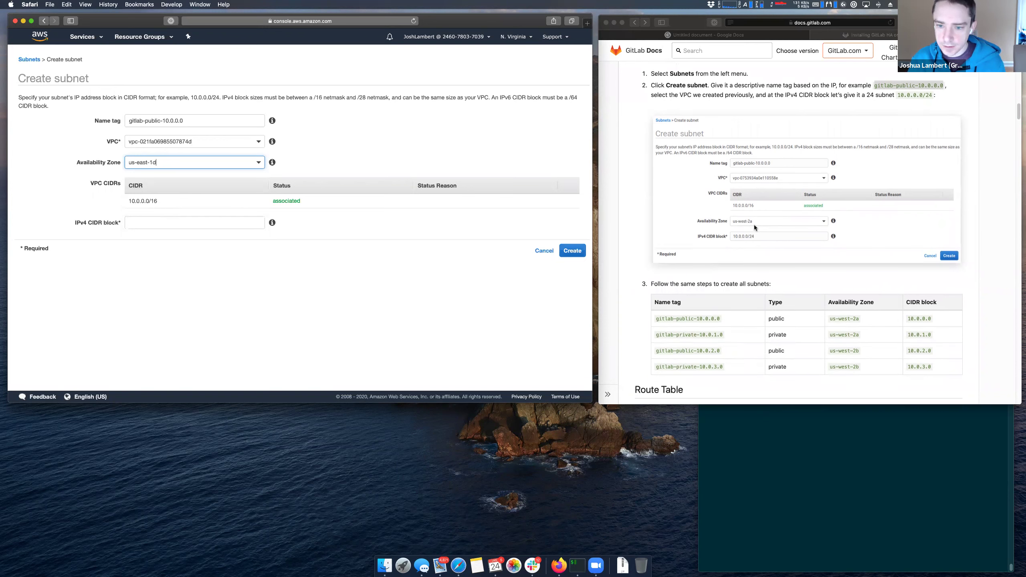
scroll(754, 225, "up", 2)
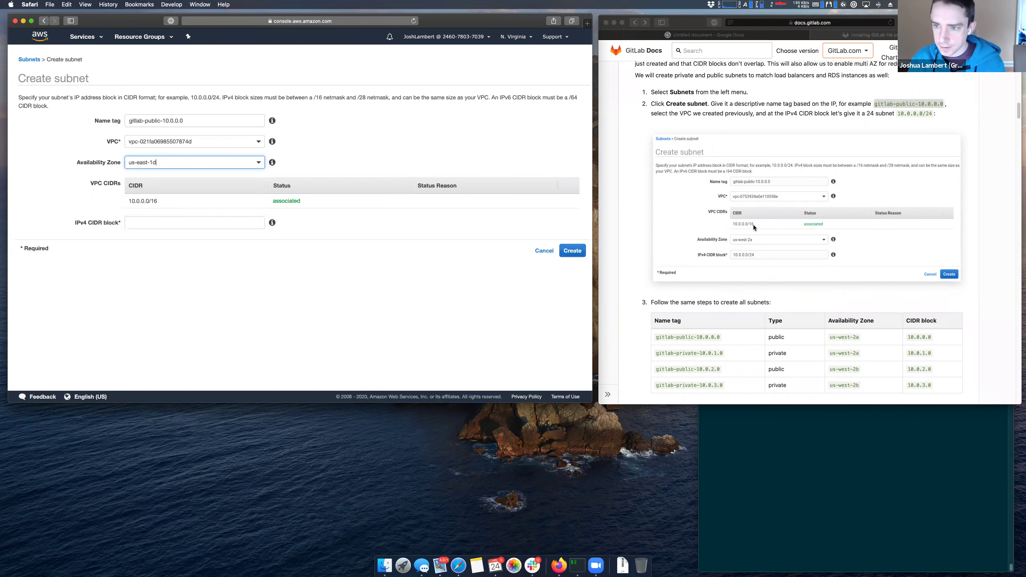
scroll(754, 225, "down", 1)
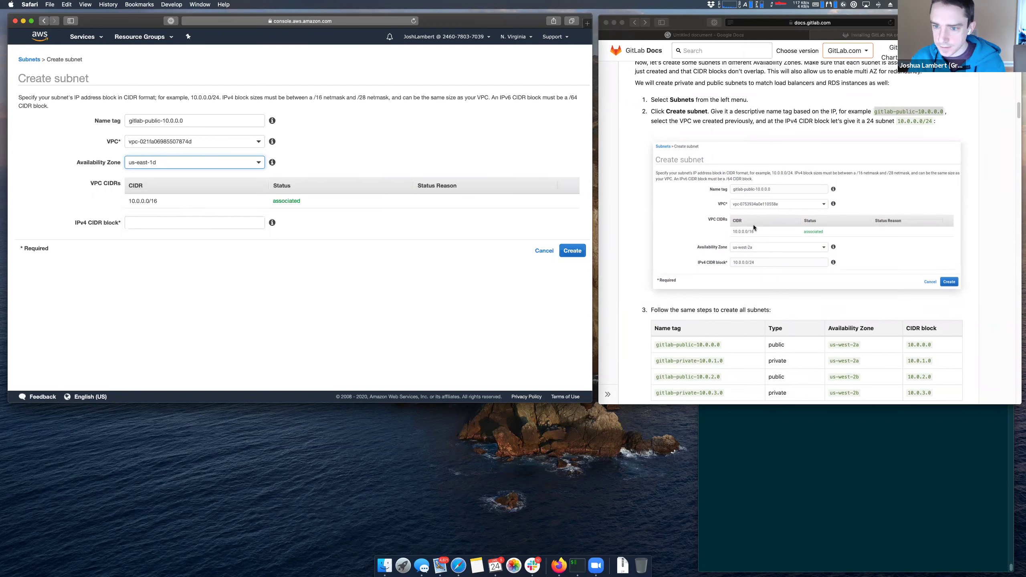
scroll(753, 224, "down", 1)
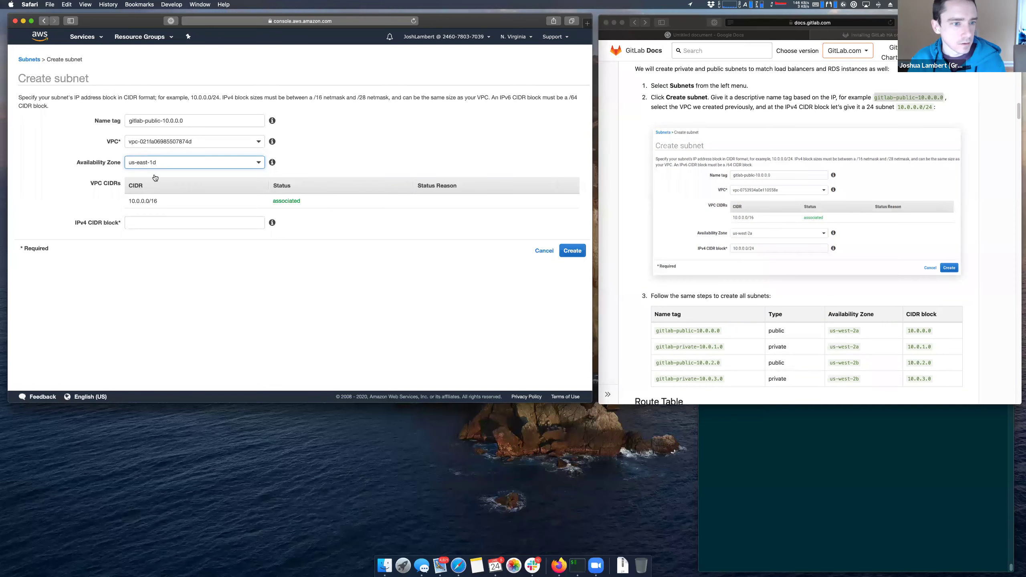
left_click(166, 159)
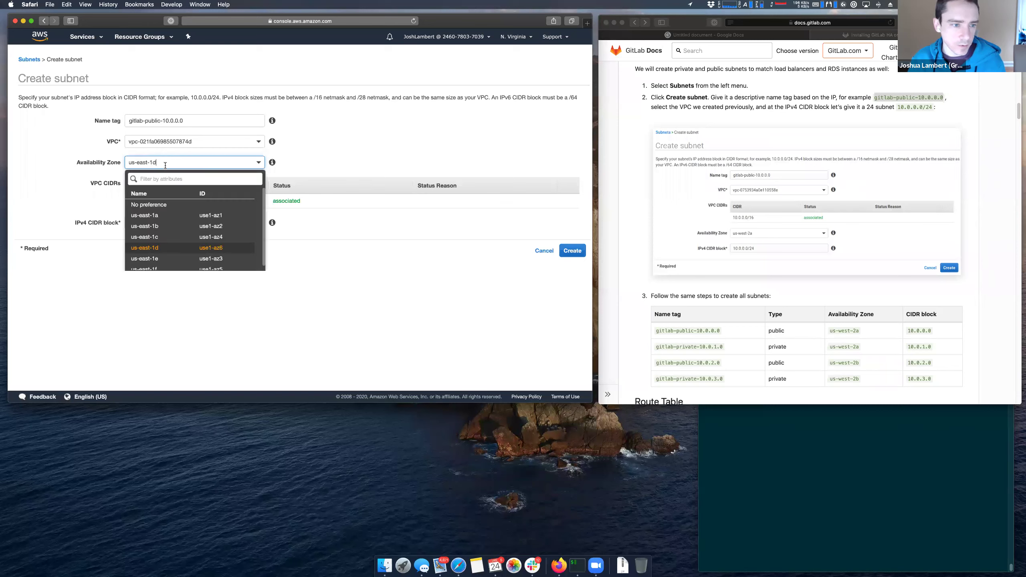
left_click(159, 209)
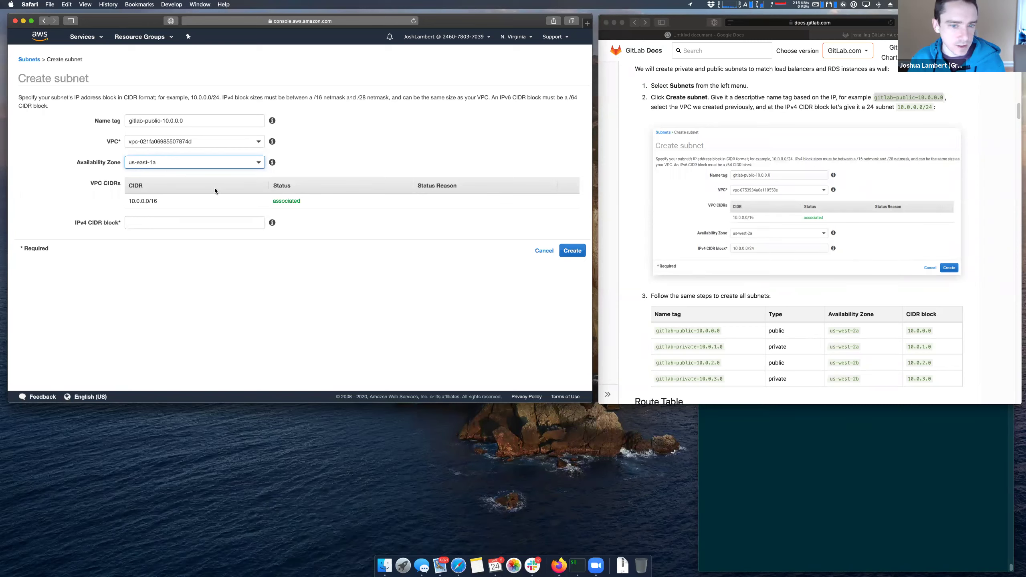
left_click(206, 167)
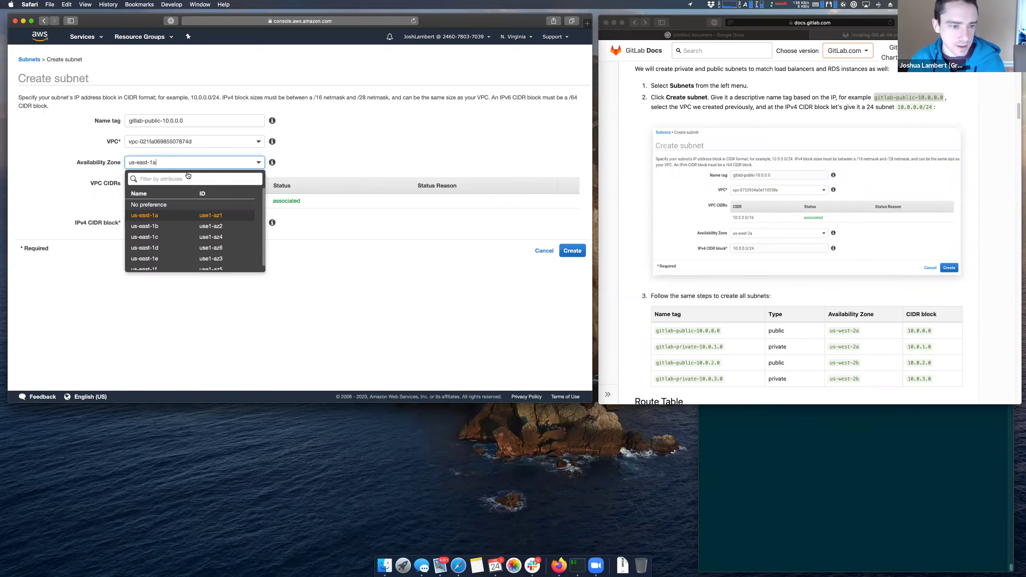
left_click(170, 253)
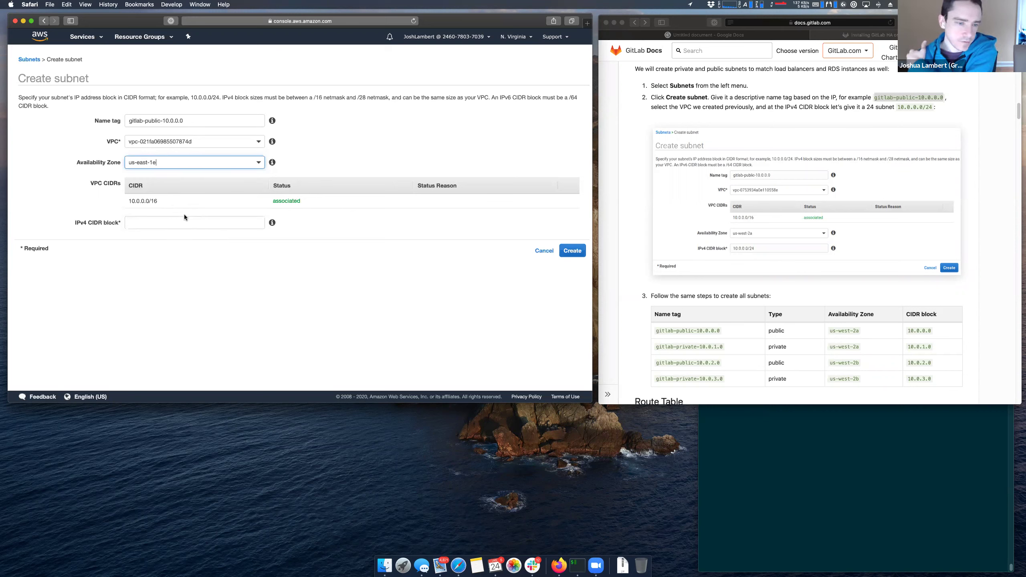
left_click(188, 215)
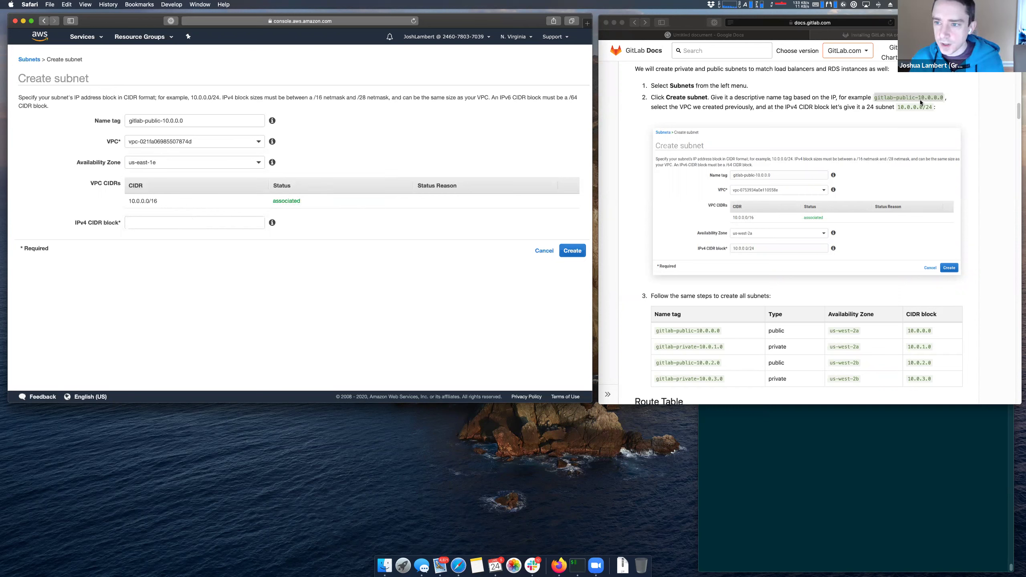
- Paste CIDR block 10.0.0.0/24 from the guide and create the subnet
double_click(905, 98)
left_click_drag(898, 107, 932, 107)
key("super+c")
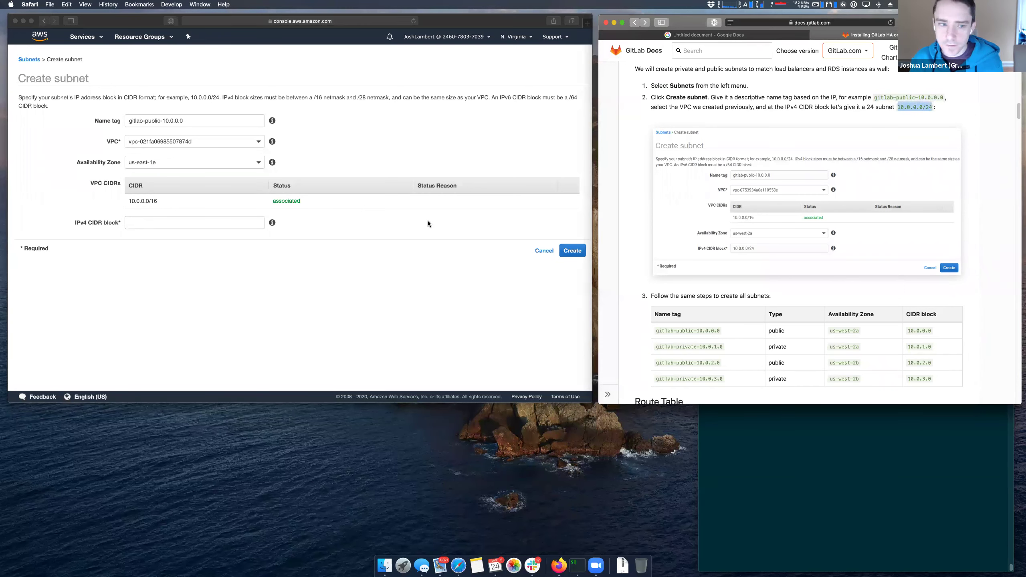
left_click(150, 220)
key("super+v")
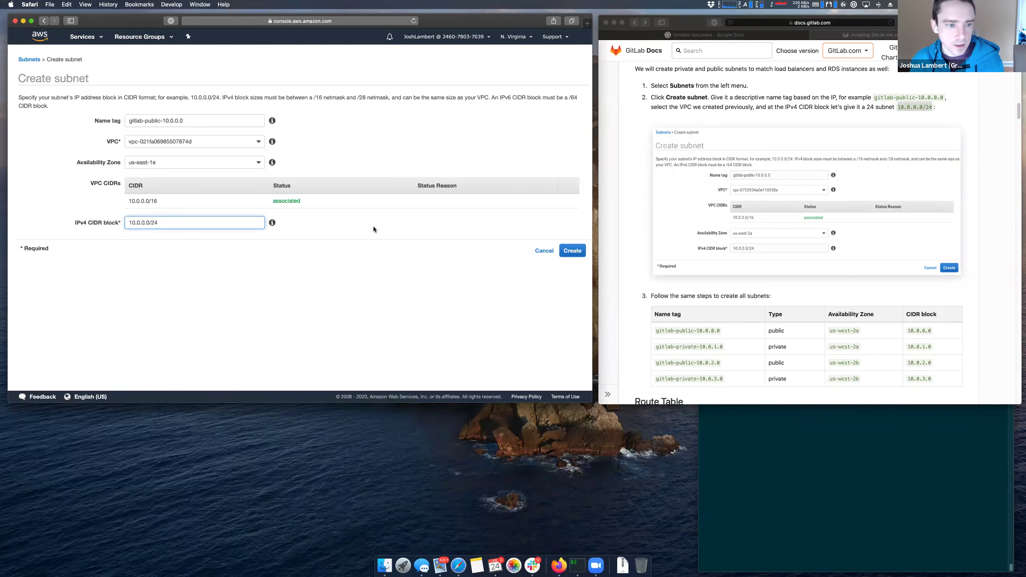
left_click(572, 251)
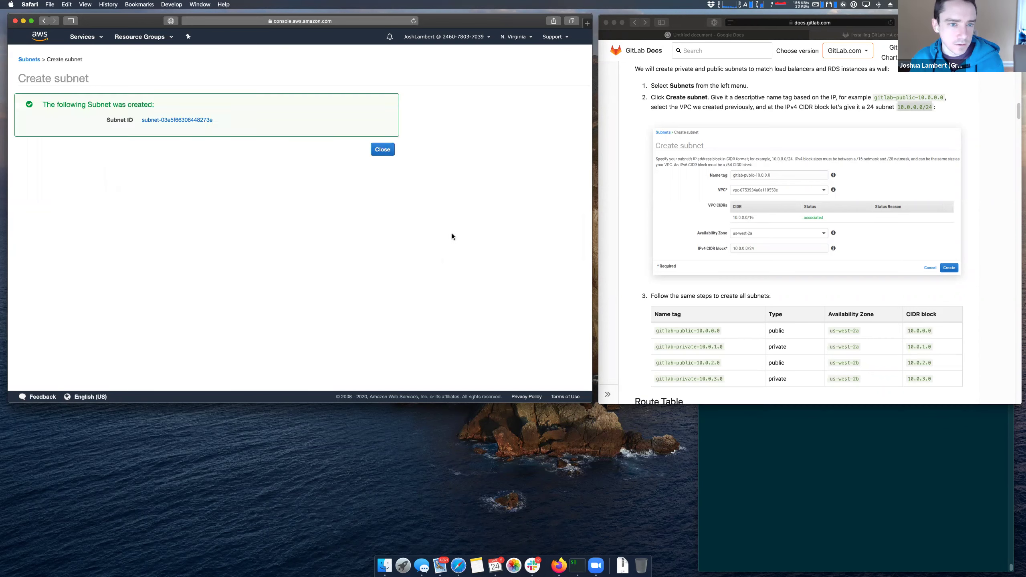
left_click(383, 150)
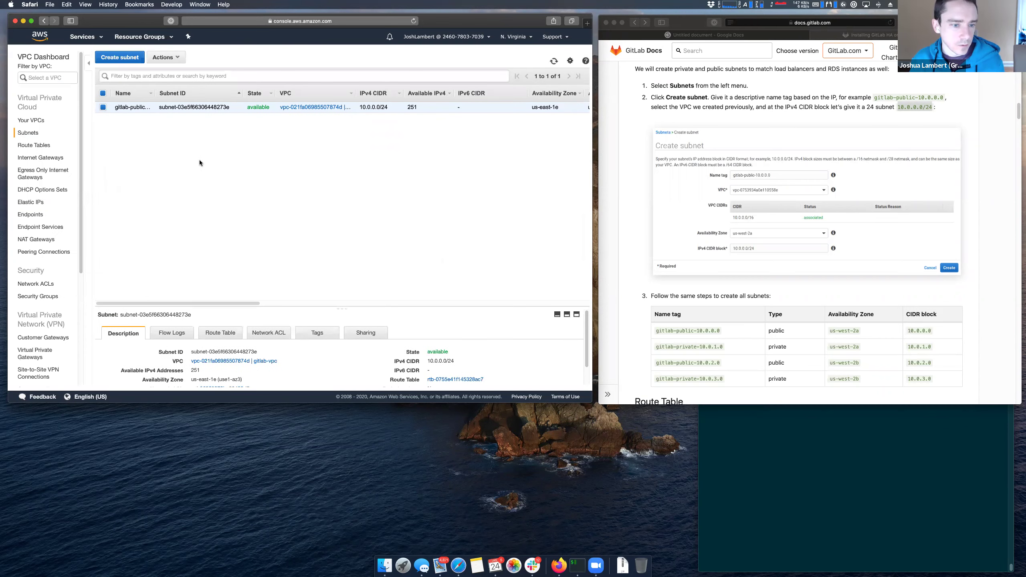
left_click(132, 57)
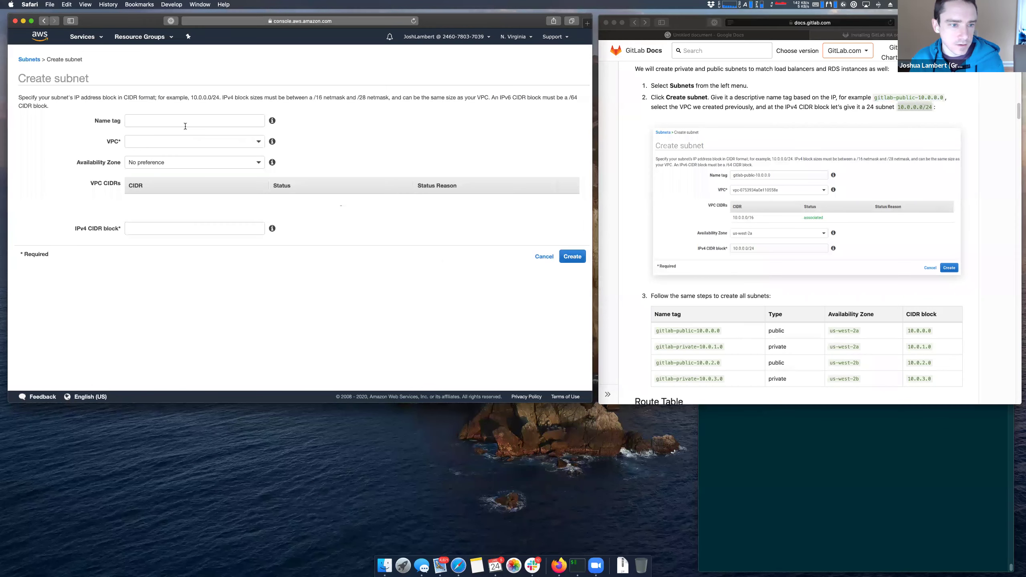
- Name the new subnet gitlab-private-10.0.1.0, in gitlab-vpc, zone us-east-1e
left_click(706, 349)
left_click_drag(723, 347, 656, 348)
key("super+c")
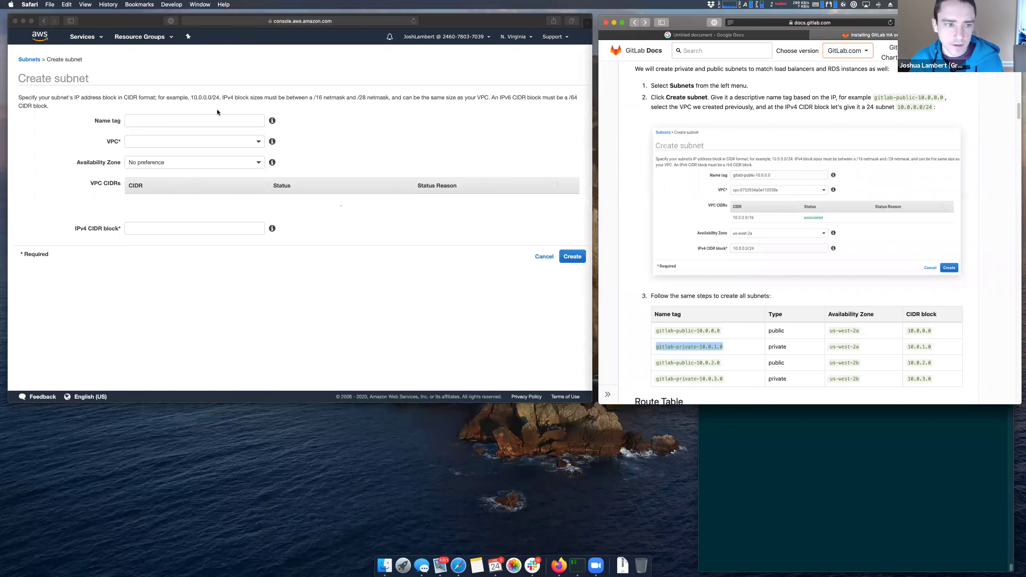
left_click(210, 119)
key("super+v")
left_click(187, 145)
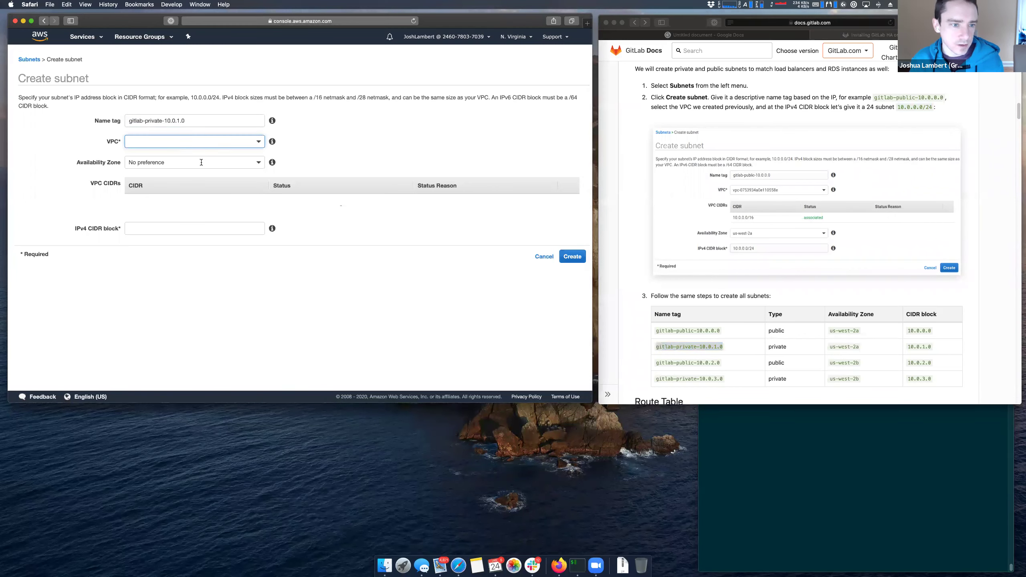
left_click(192, 167)
left_click(176, 164)
scroll(184, 234, "down", 1)
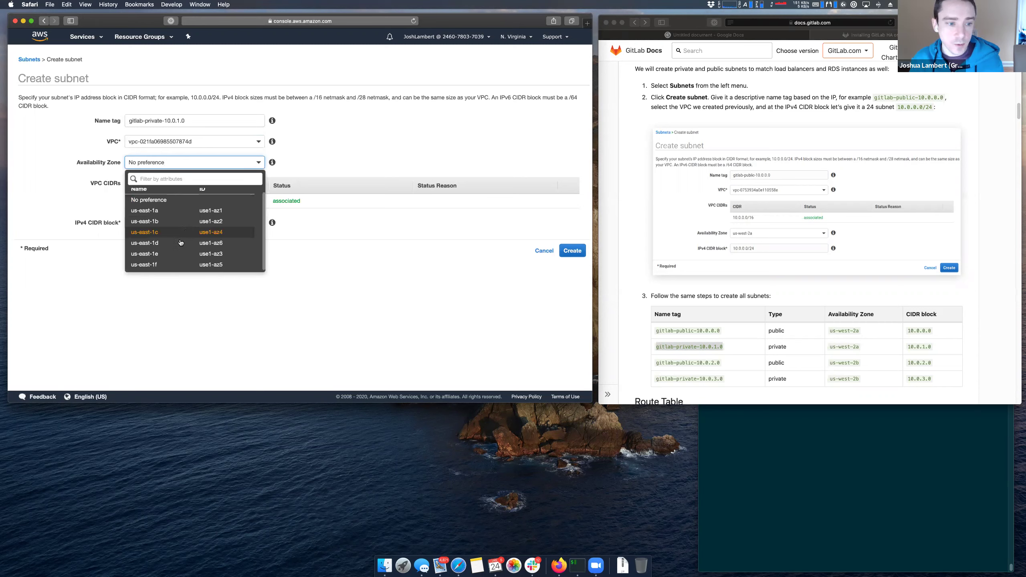
left_click(182, 256)
- Set the subnet's IPv4 CIDR block to 10.0.1.0/24, replacing the mistaken 10.0.2.0
left_click(170, 228)
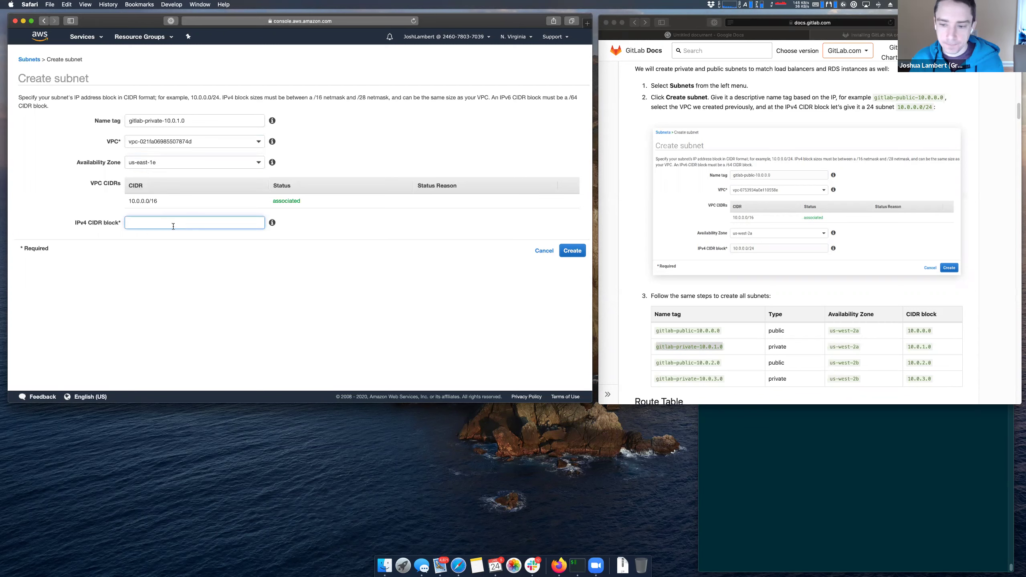
left_click(941, 363)
left_click_drag(933, 363, 912, 362)
key("super+c")
left_click(226, 223)
key("super+v")
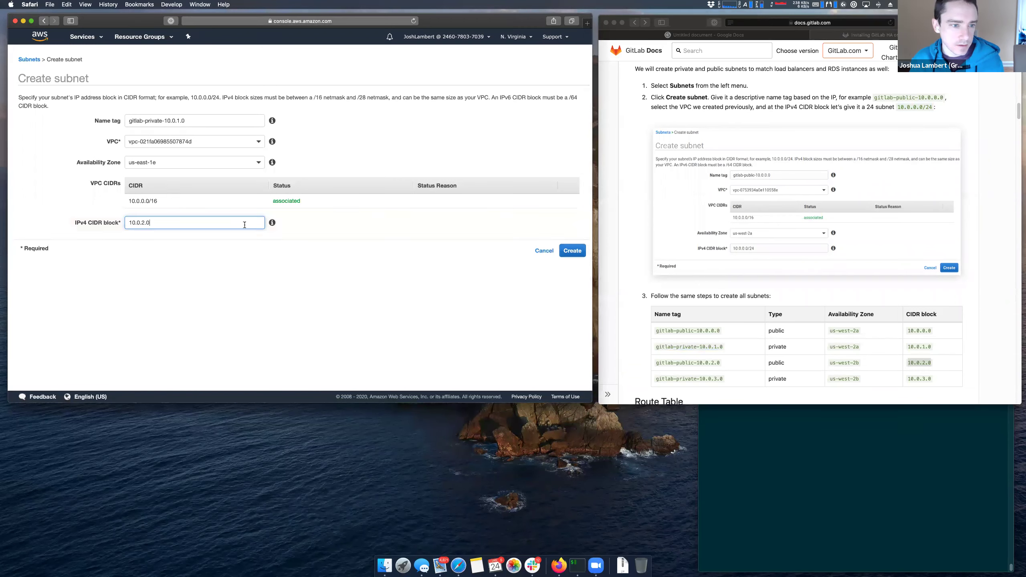
left_click(906, 347)
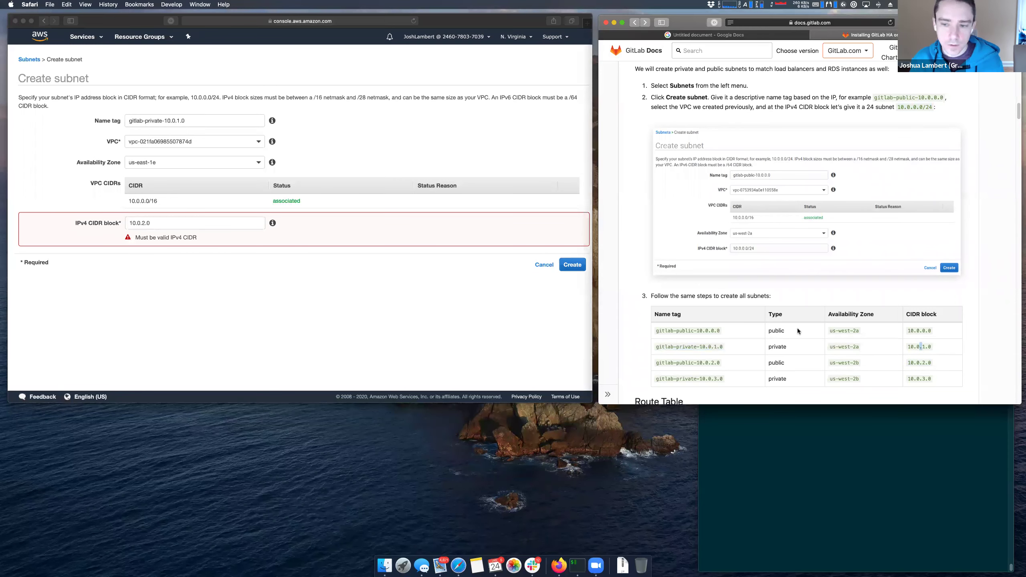
double_click(921, 344)
triple_click(921, 344)
key("super+c")
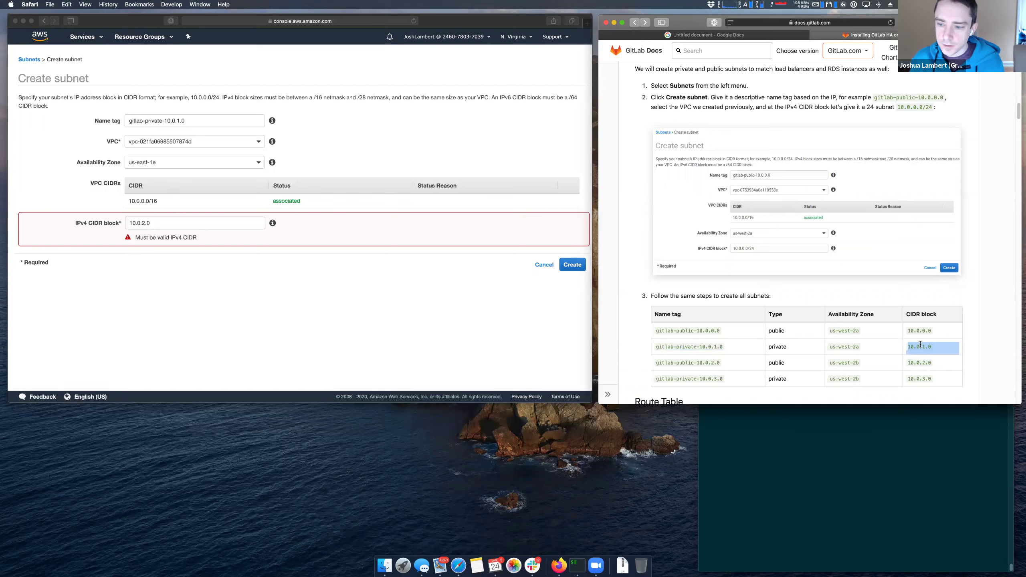
left_click(178, 223)
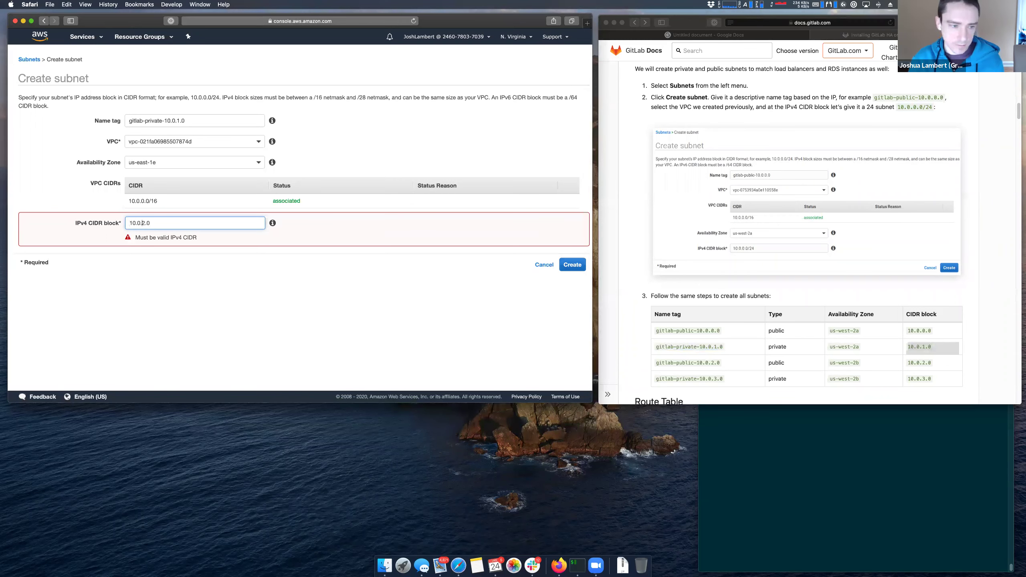
double_click(142, 223)
key("super+v")
left_click(397, 185)
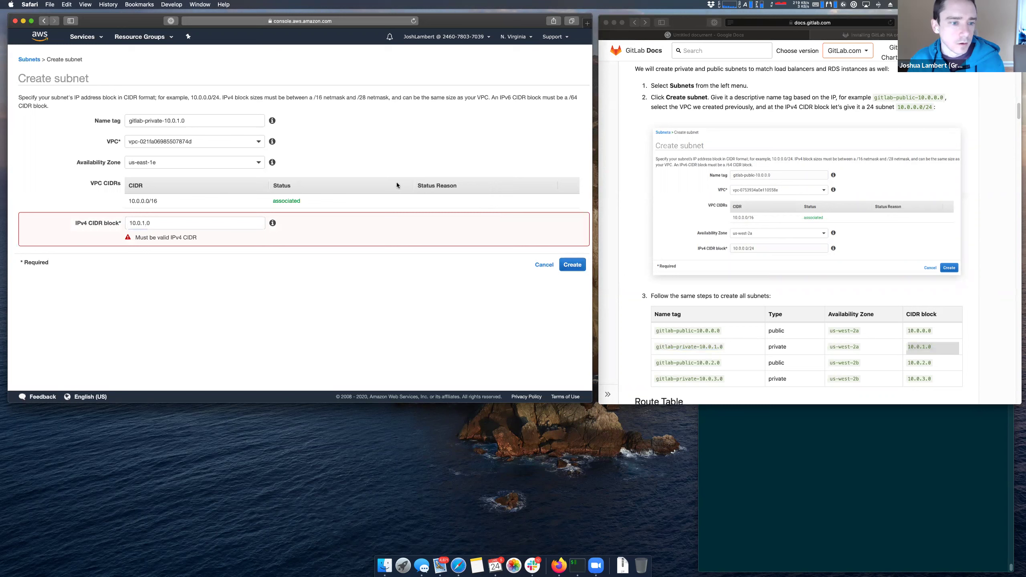
left_click(166, 221)
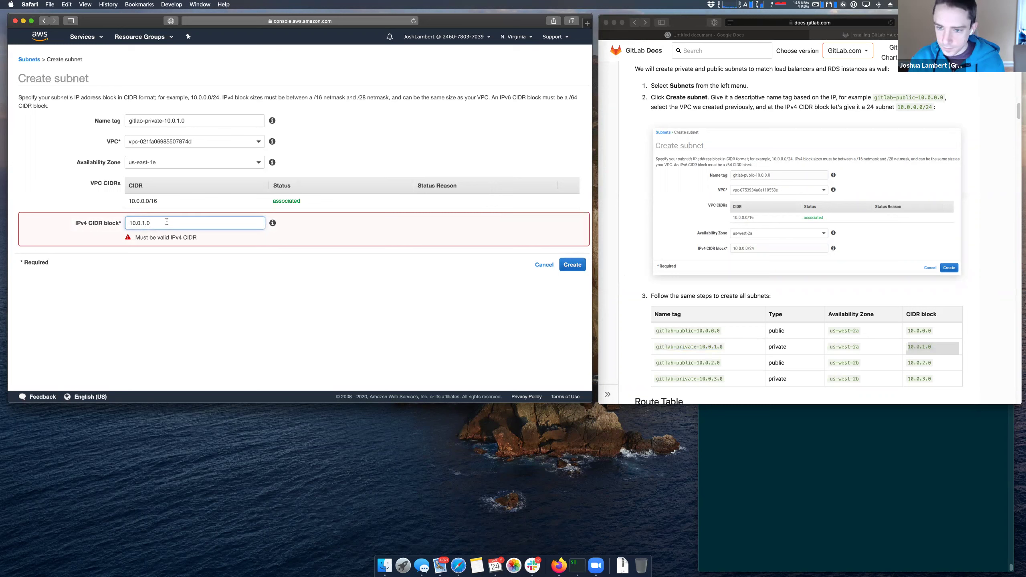
type("/25")
key("BackSpace")
type("4")
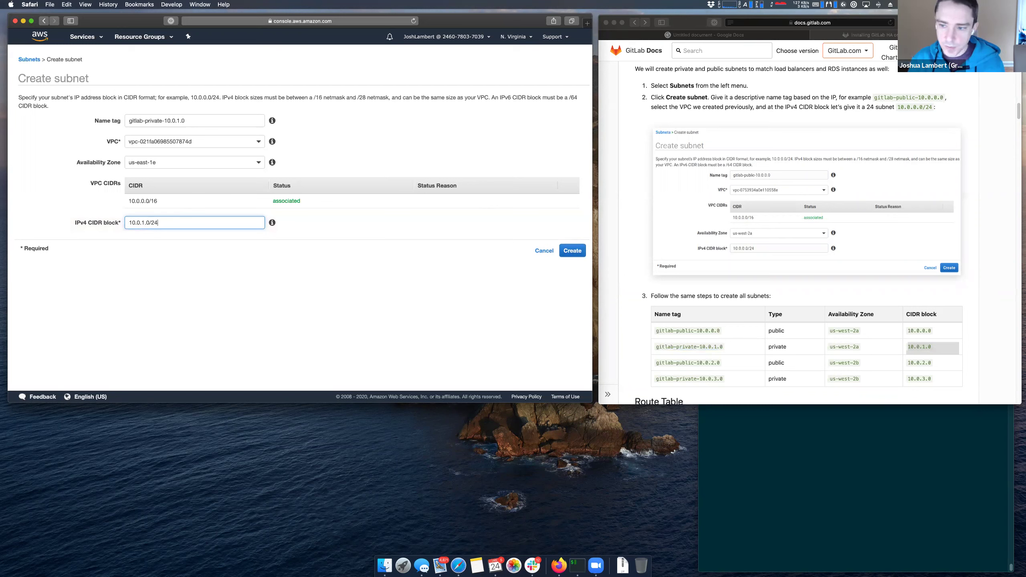
left_click(942, 326)
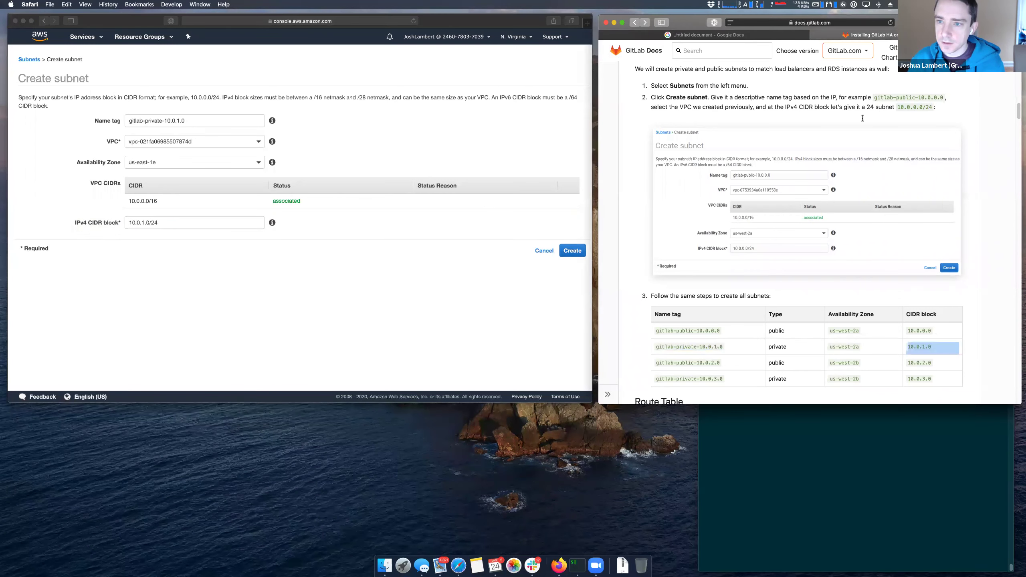
- Add the note 'On VPC subnet creation add /24 to CIDR block' to the feedback document
left_click(745, 35)
key("Return")
type("On VPC subne")
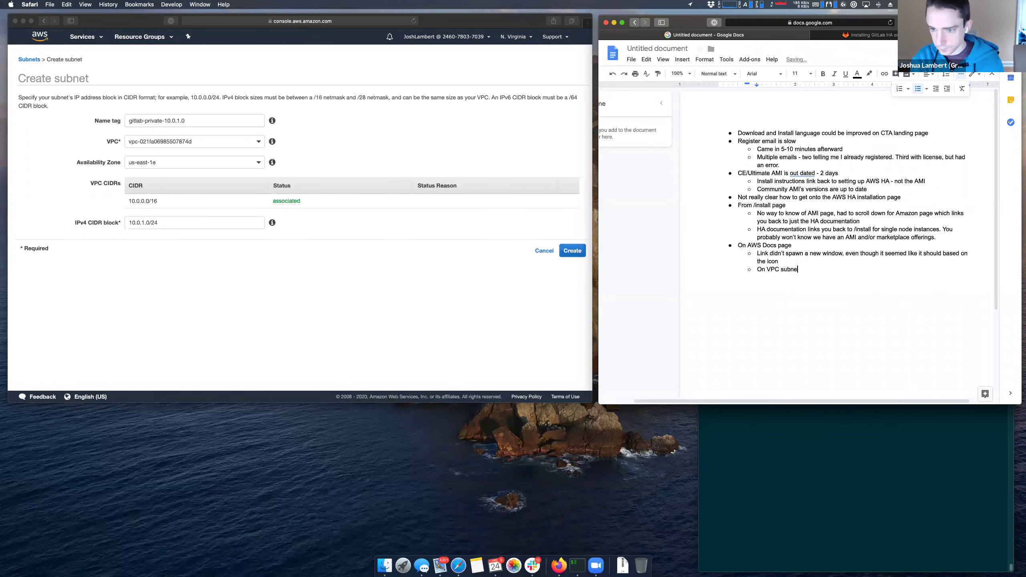
type("t creation add /")
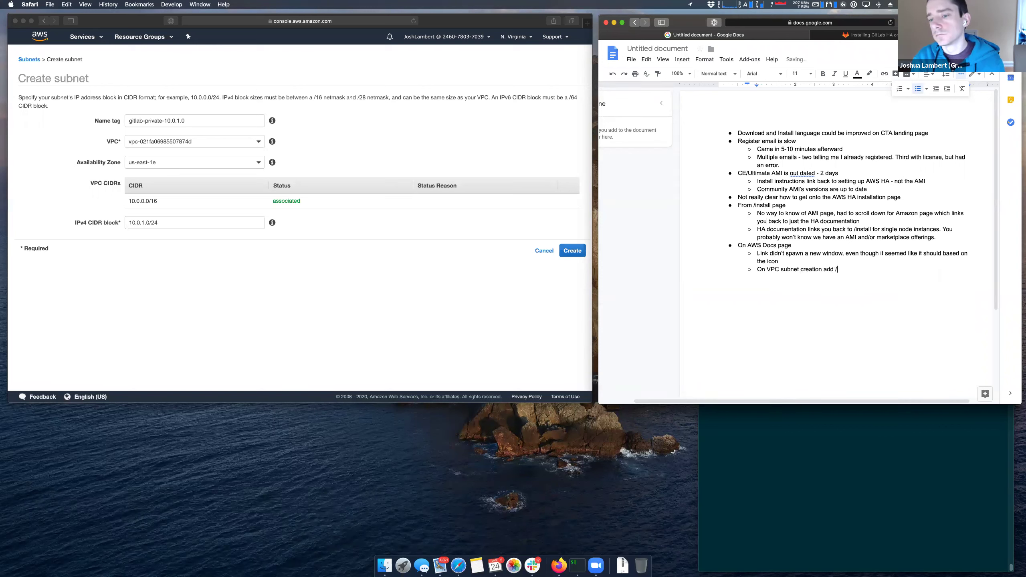
type("24 to CIDR blocks")
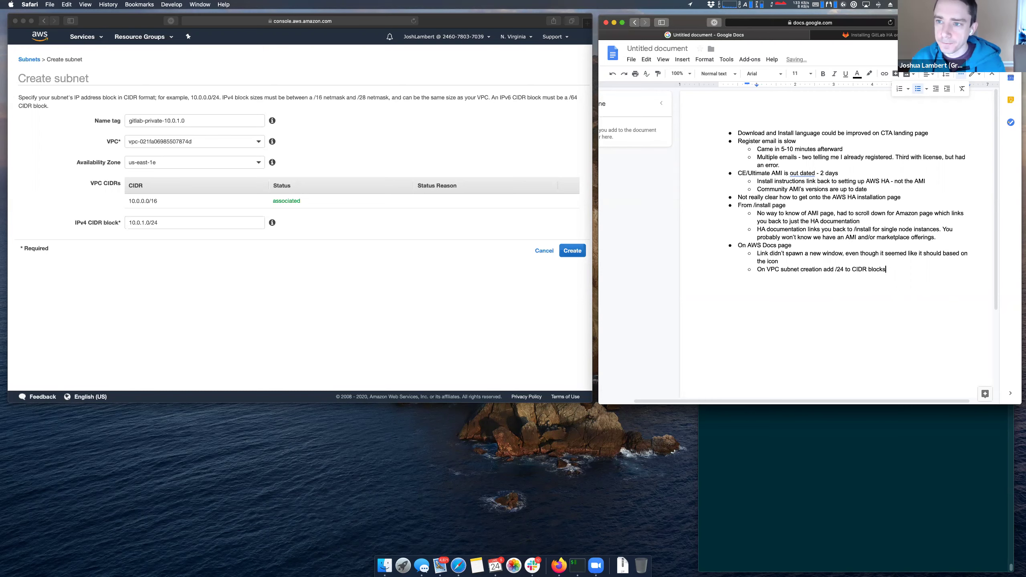
left_click(852, 36)
- Create the gitlab-private-10.0.1.0 subnet and dismiss the confirmation
left_click(858, 325)
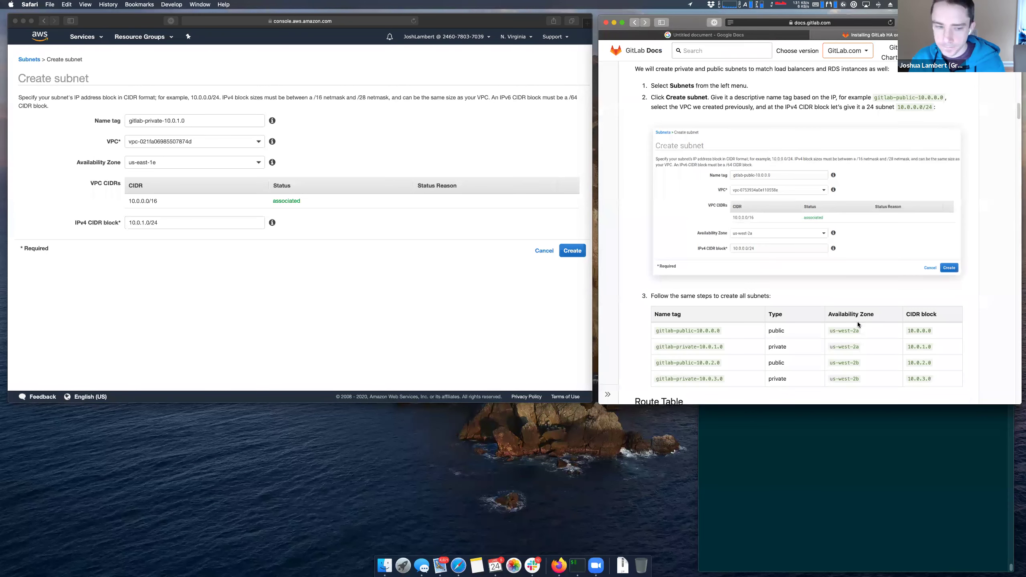
left_click(156, 229)
left_click(566, 251)
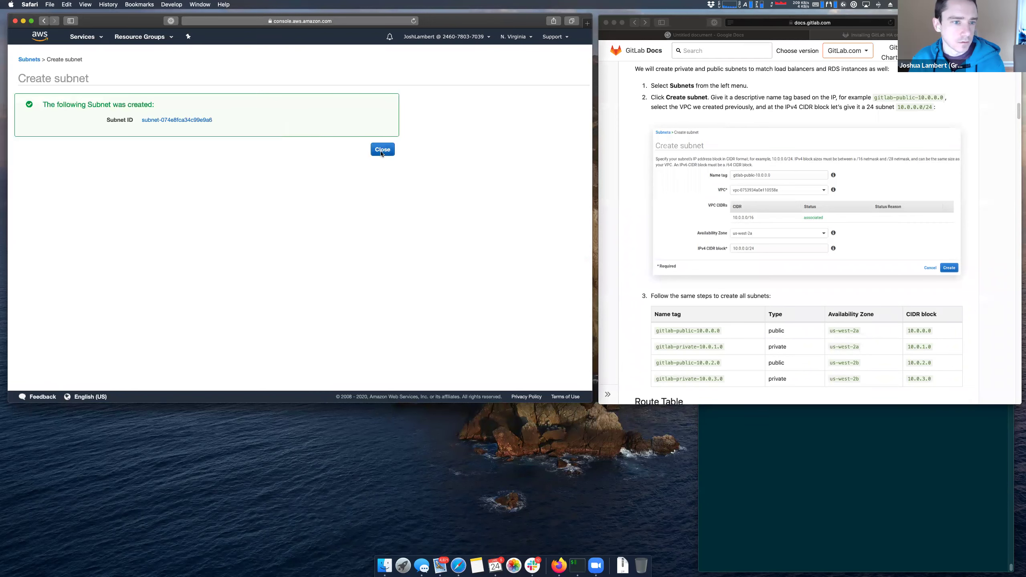
left_click(382, 151)
- Start a new subnet named gitlab-public-10.0.2.0 in gitlab-vpc, zone us-east-1f
left_click(117, 58)
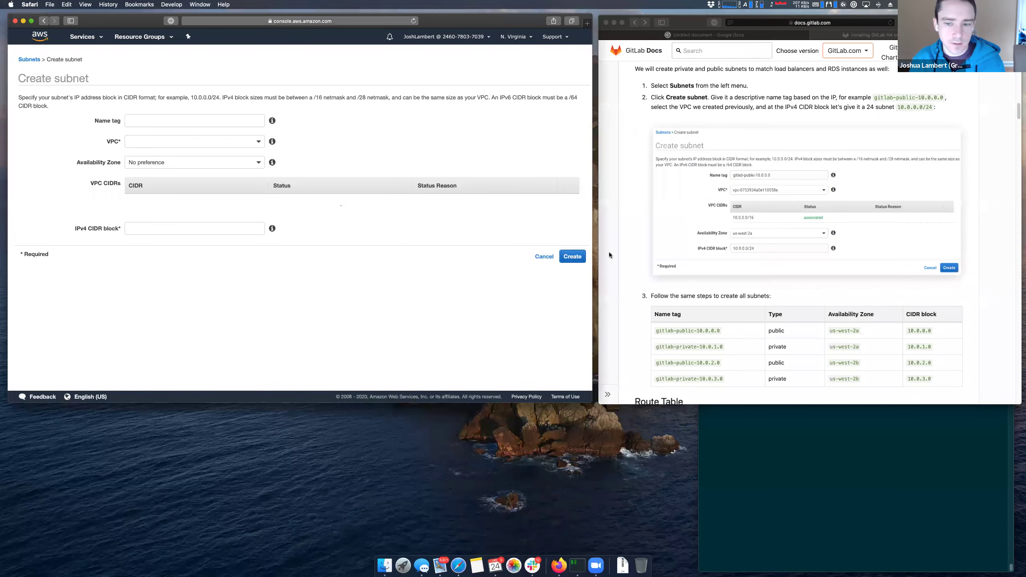
left_click(714, 362)
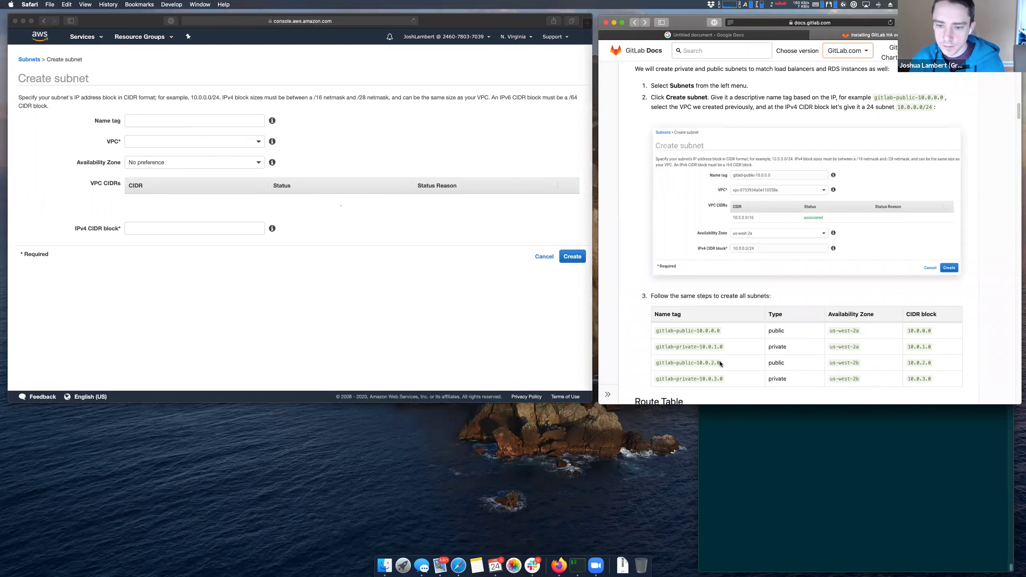
triple_click(703, 359)
key("super+c")
left_click(176, 121)
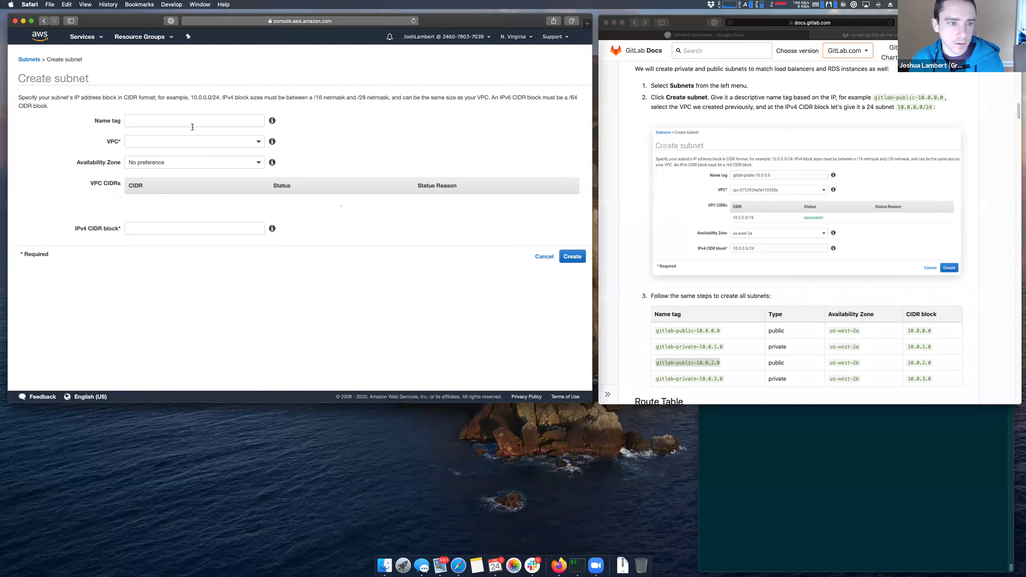
key("super+v")
left_click(182, 141)
left_click(167, 173)
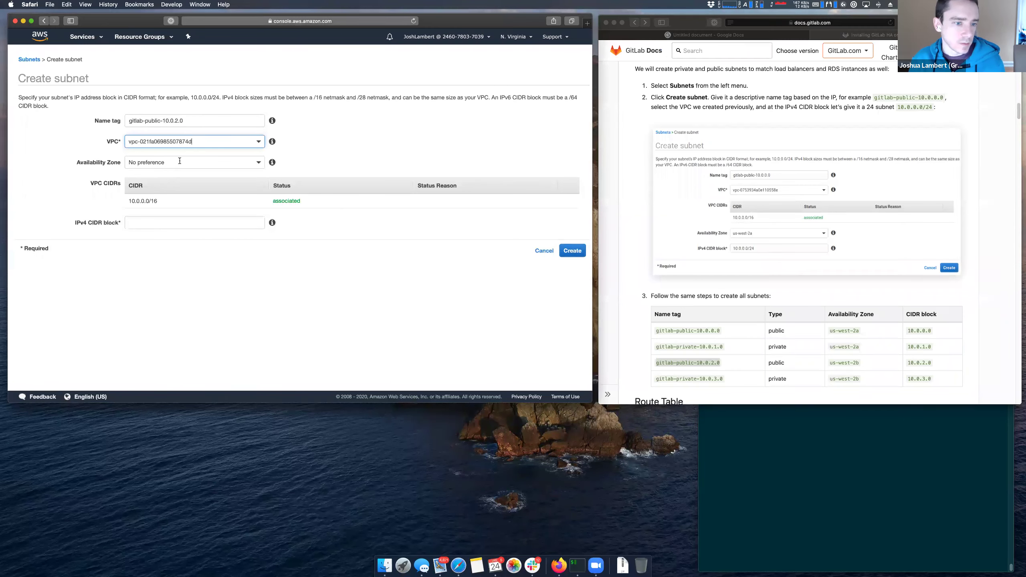
left_click(180, 161)
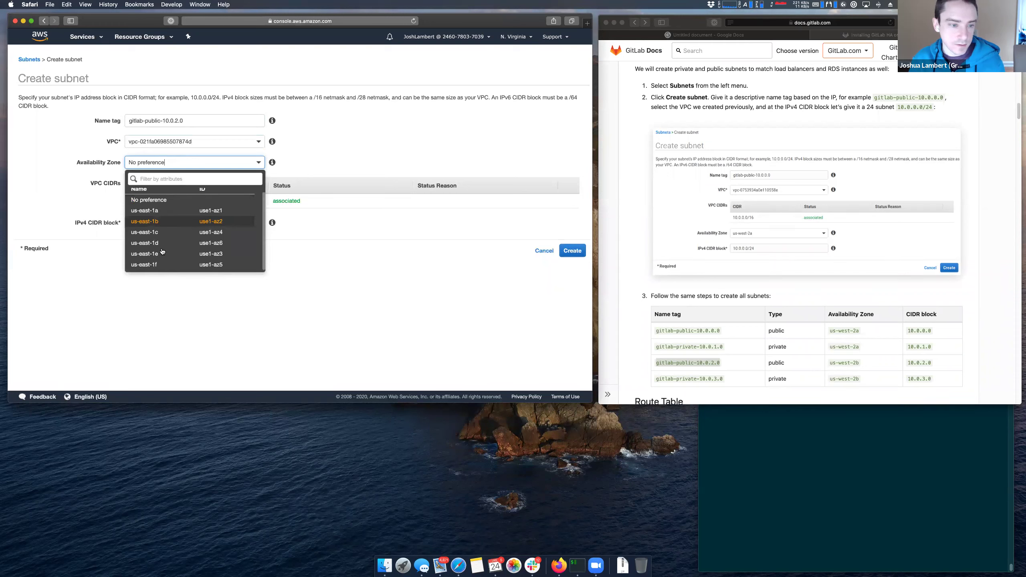
left_click(154, 265)
- Give the subnet CIDR block 10.0.2.0/24 and create it
left_click(171, 222)
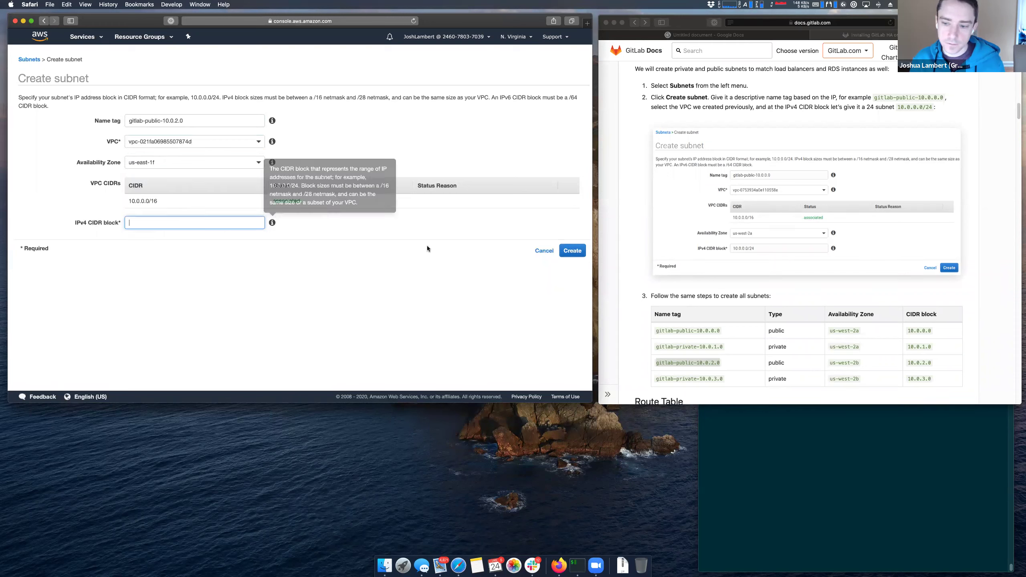
type("10.0")
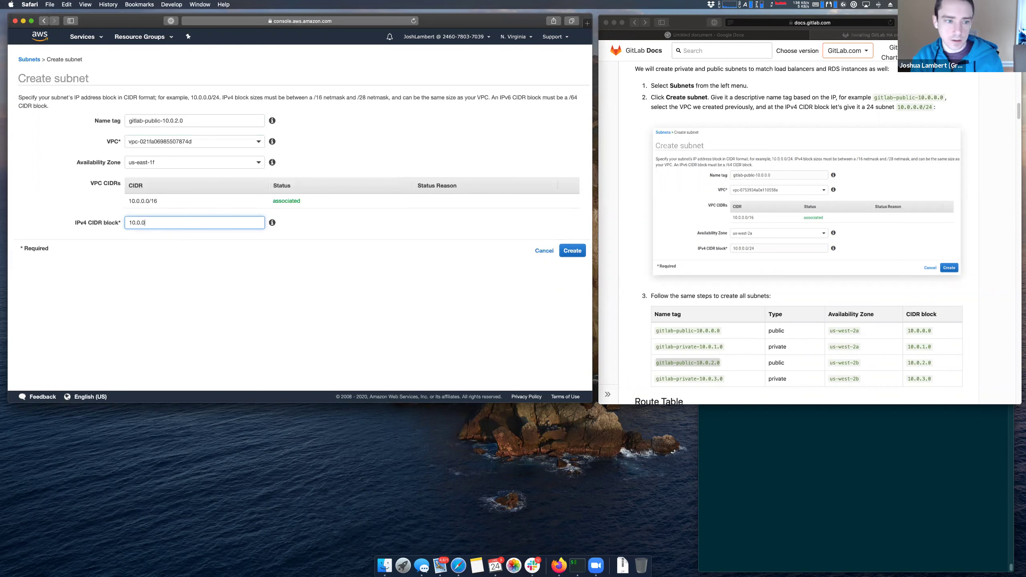
type(".2.0.24/24")
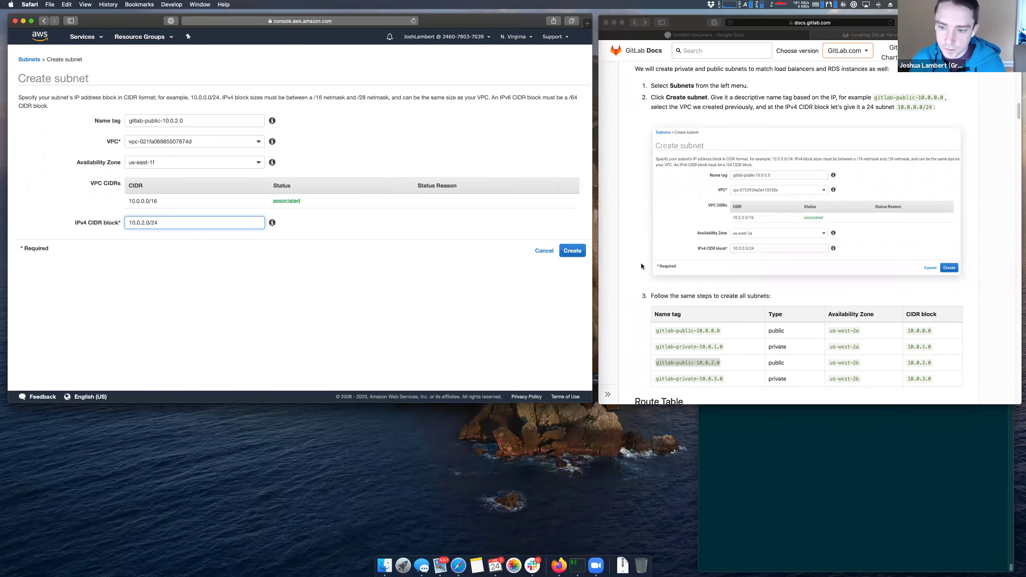
left_click(570, 250)
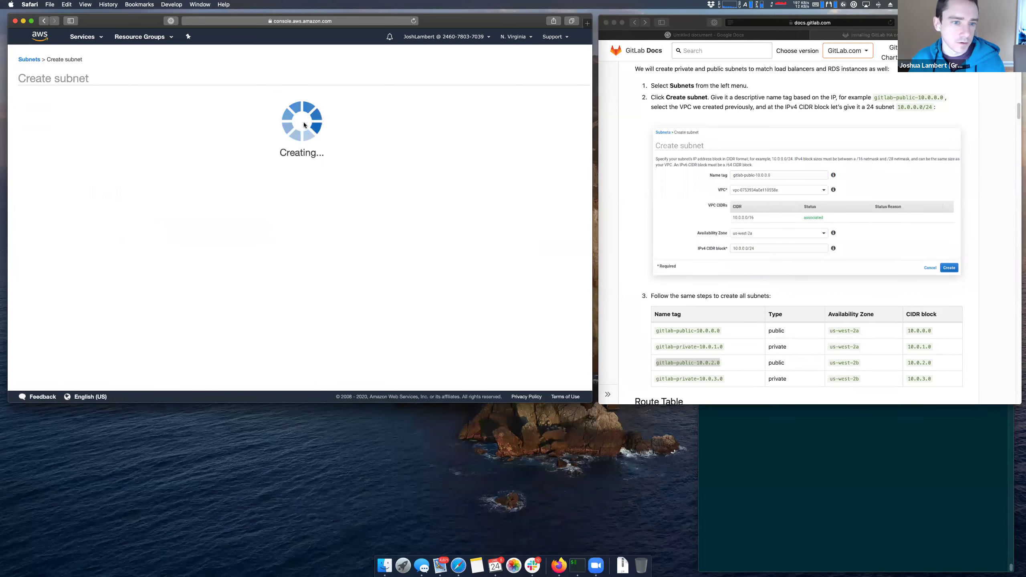
left_click(385, 153)
left_click(128, 58)
left_click(179, 119)
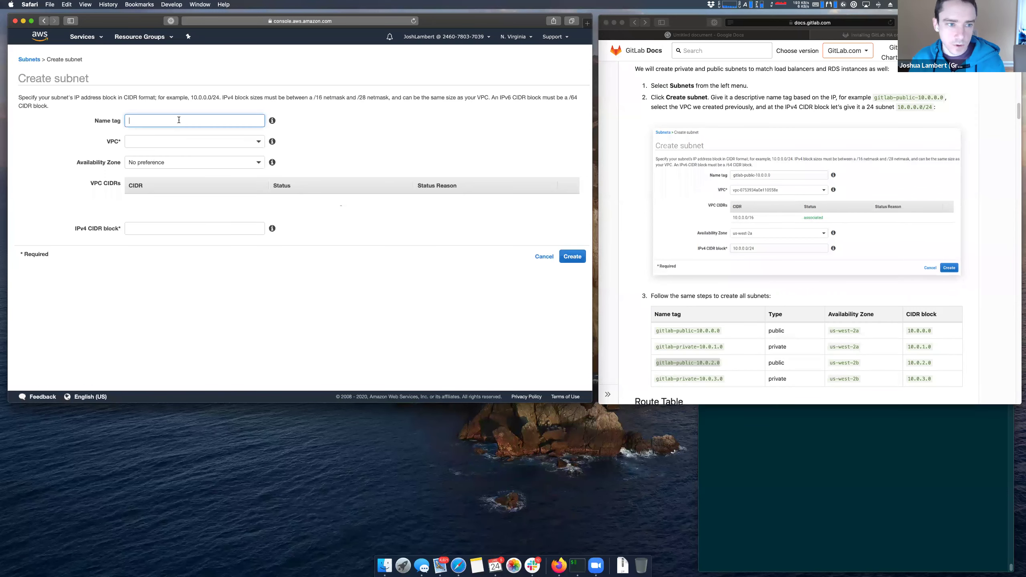
- Copy 'gitlab-private-10.0.3.0' from the guide as the name tag and choose gitlab-vpc
left_click(726, 382)
left_click_drag(724, 380, 657, 377)
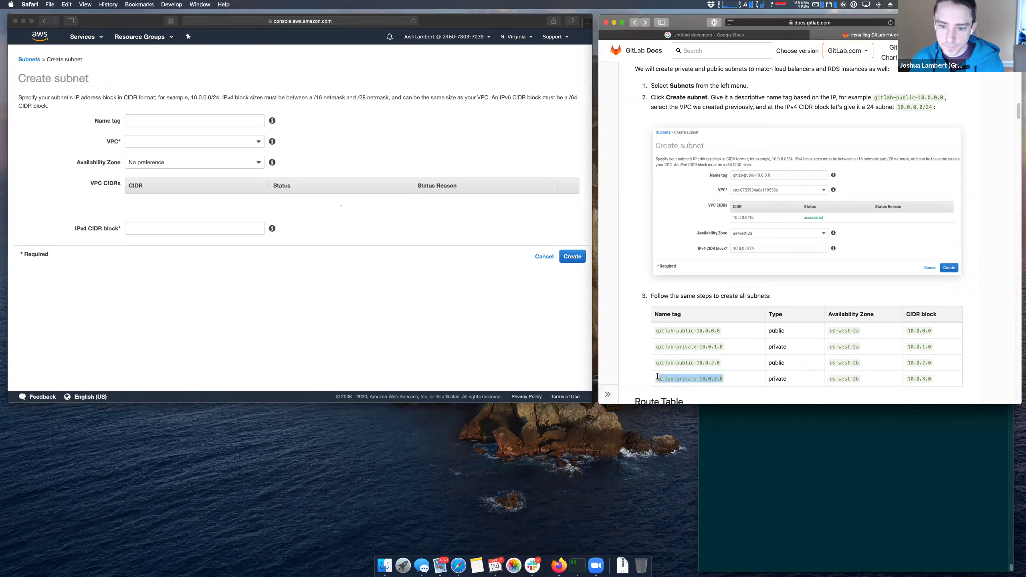
key("super+c")
left_click(173, 119)
key("super+v")
left_click(166, 140)
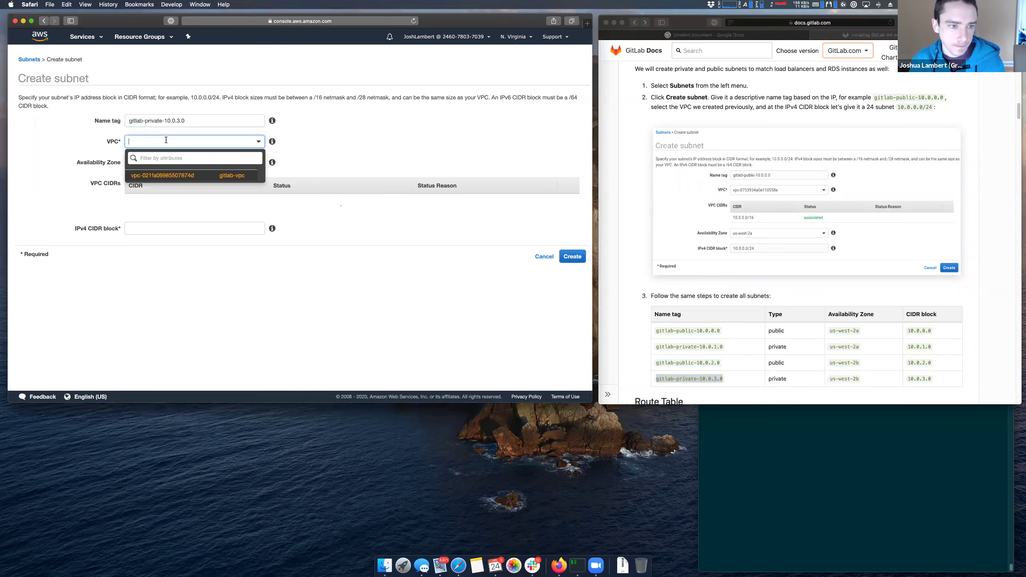
left_click(162, 175)
- Set zone us-east-1f and CIDR 10.0.3.0/24, then create the subnet
left_click(166, 162)
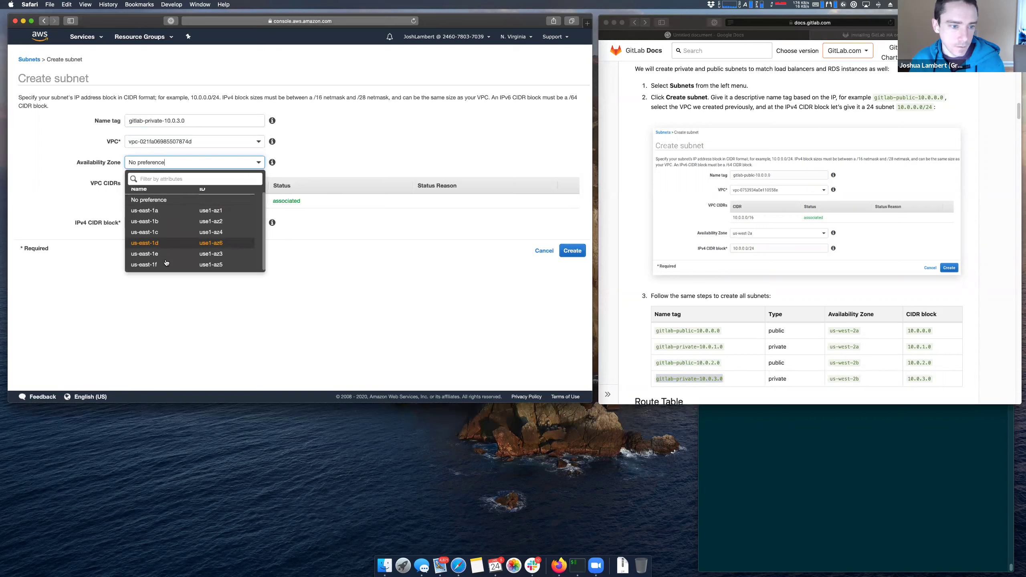
left_click(166, 263)
left_click(163, 223)
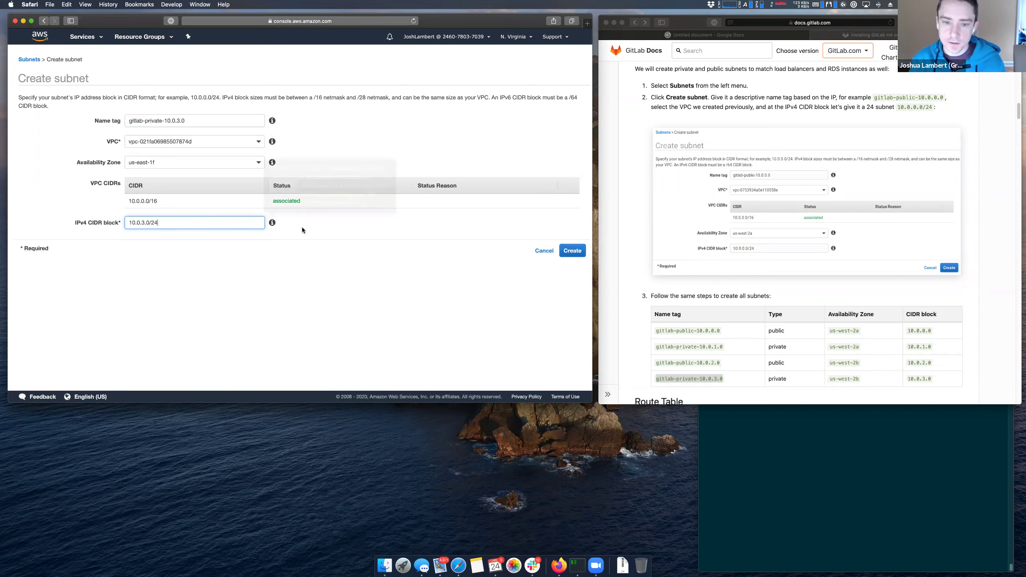
left_click(572, 251)
left_click(382, 149)
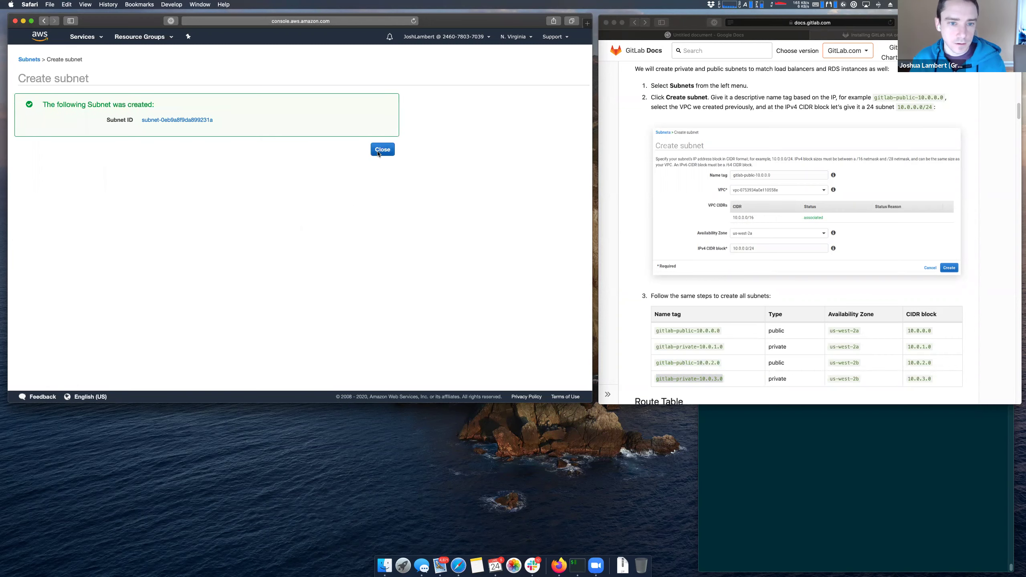
scroll(733, 207, "down", 2)
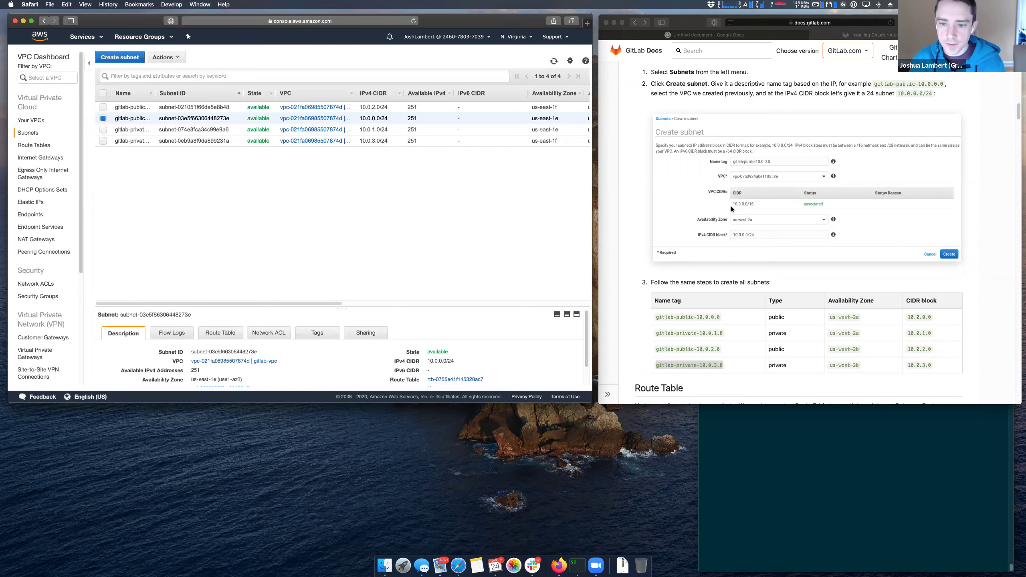
- Read the guide's Route Table section, then bring up the VPC Route Tables list
scroll(725, 229, "down", 5)
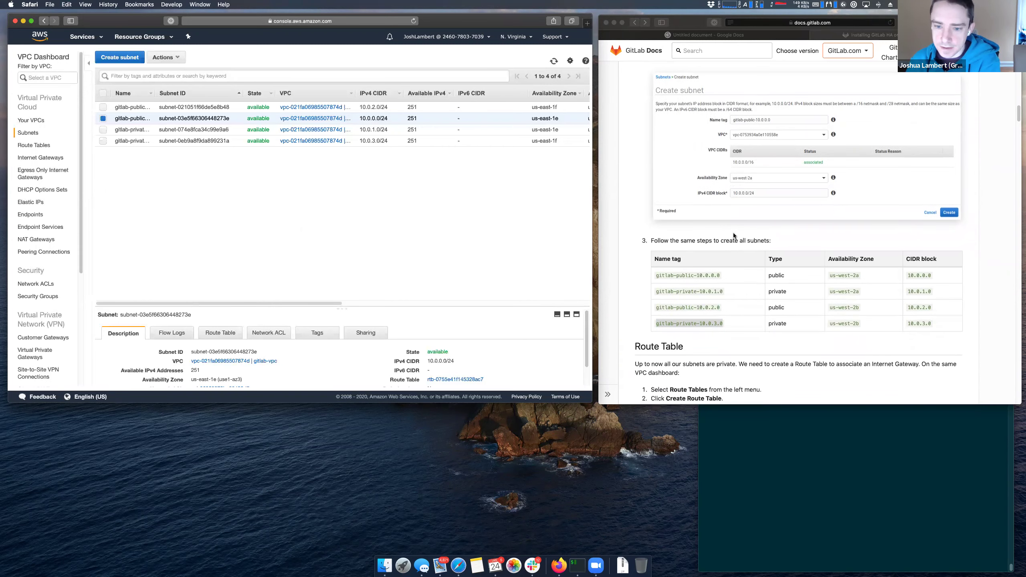
scroll(742, 236, "up", 15)
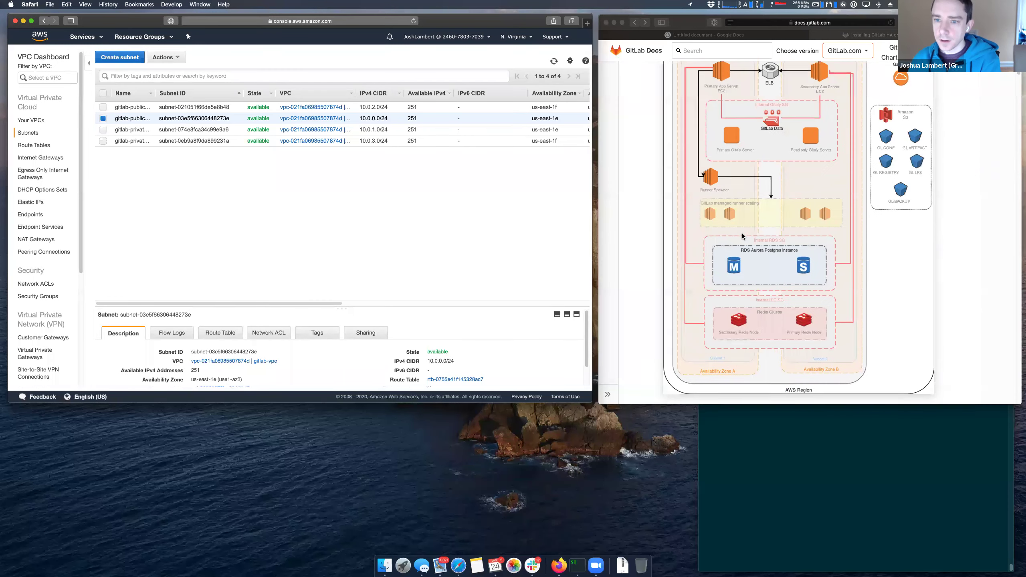
scroll(743, 235, "up", 3)
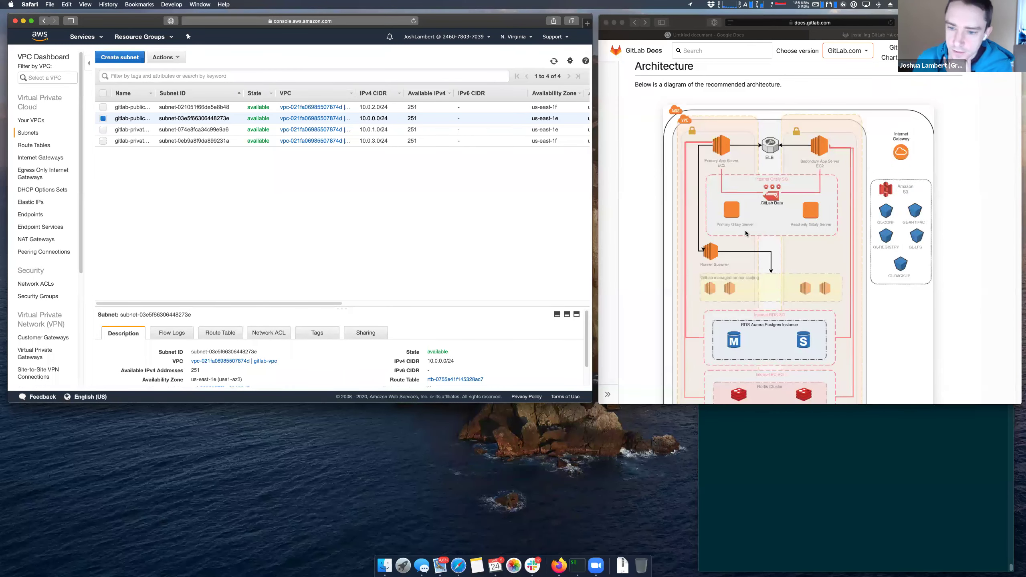
scroll(746, 230, "down", 15)
scroll(745, 233, "down", 10)
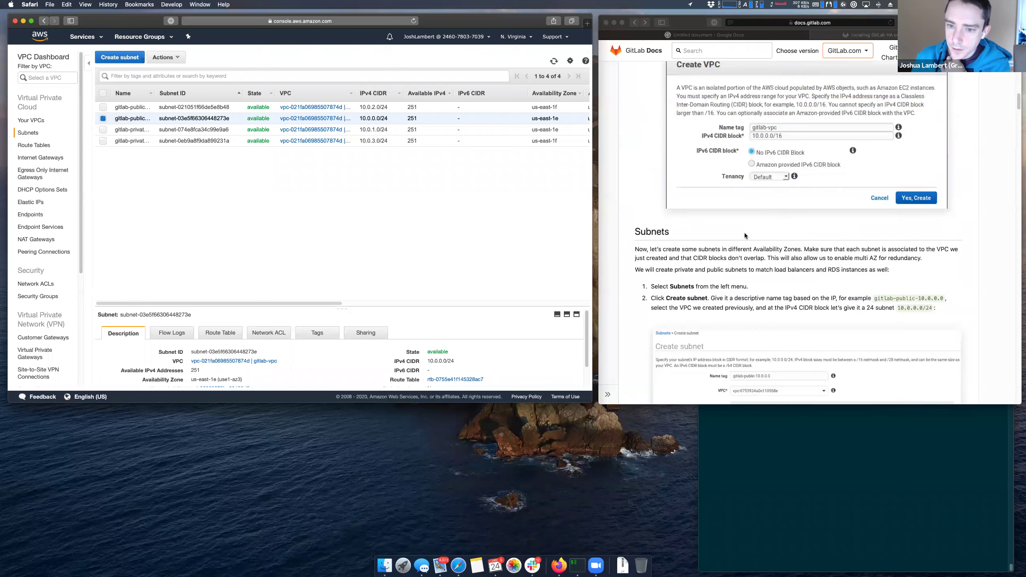
scroll(744, 232, "down", 4)
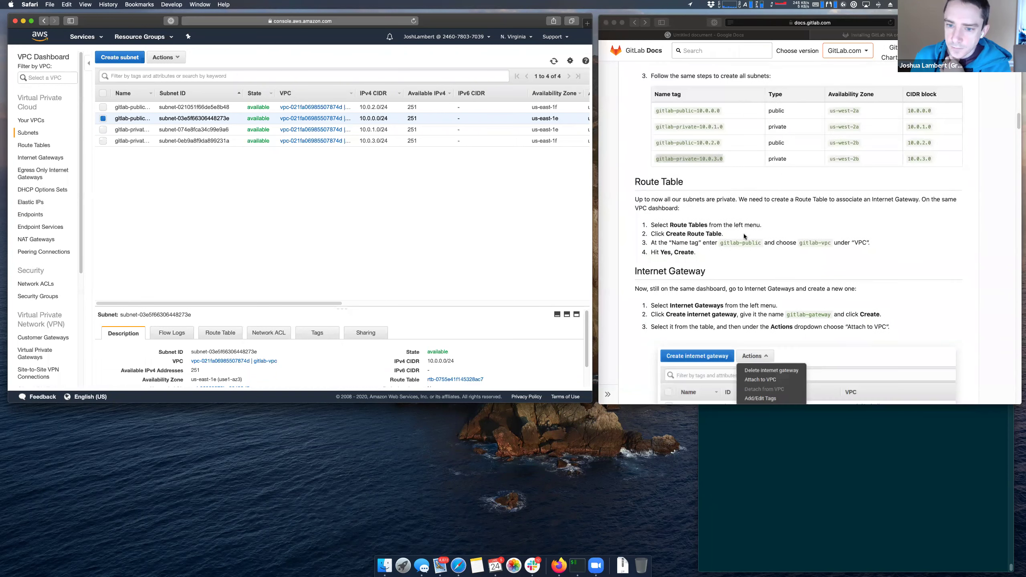
left_click(42, 144)
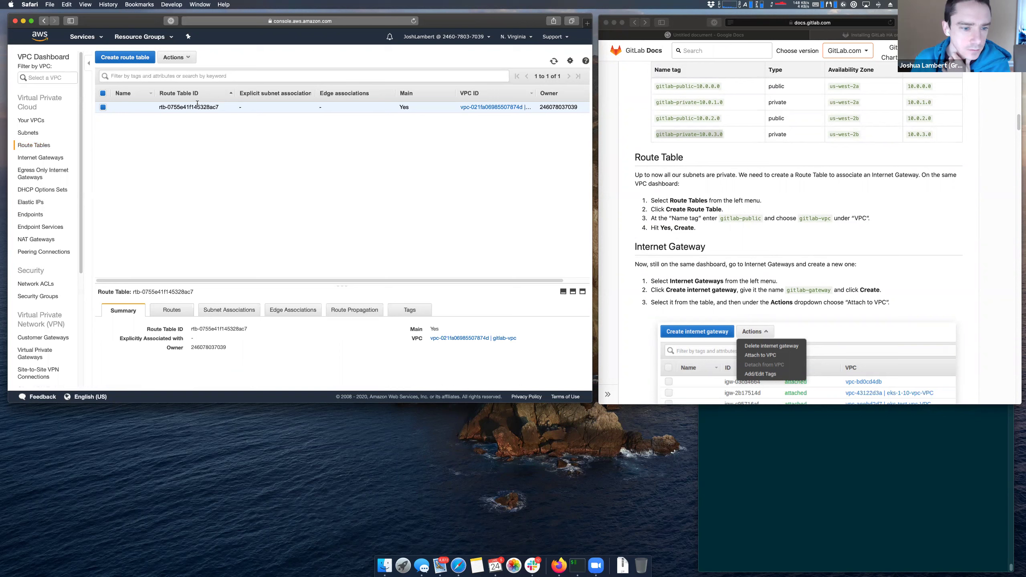
- Create route table gitlab-public attached to gitlab-vpc and close the confirmation
left_click(137, 59)
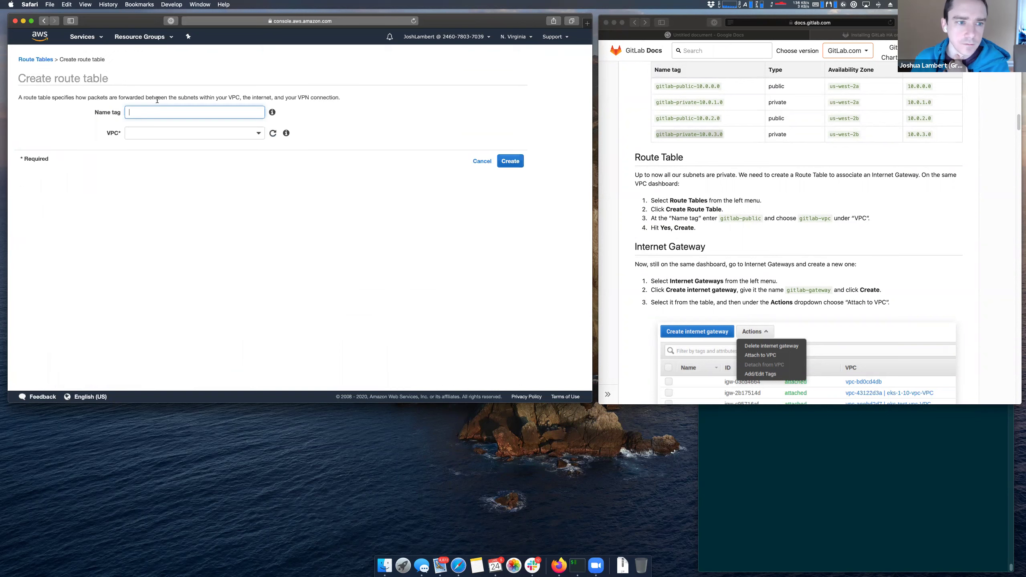
type("gitlab-public")
left_click(178, 133)
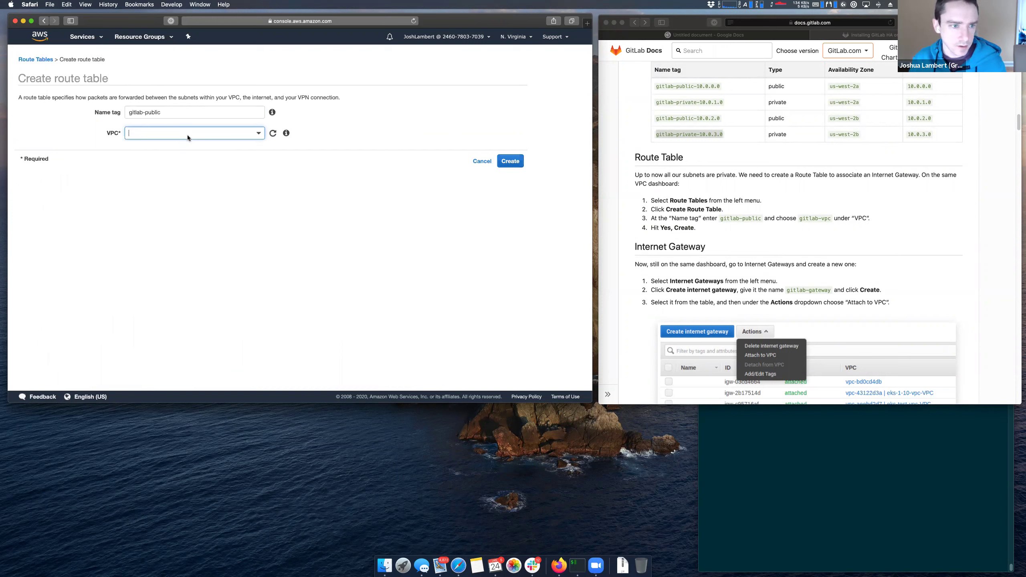
left_click(177, 168)
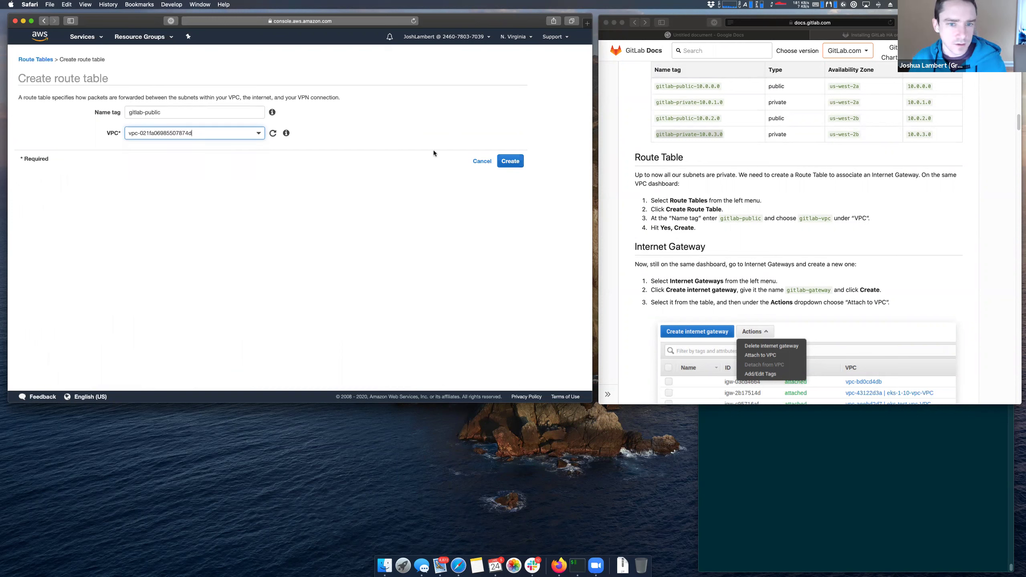
left_click(510, 161)
left_click(383, 151)
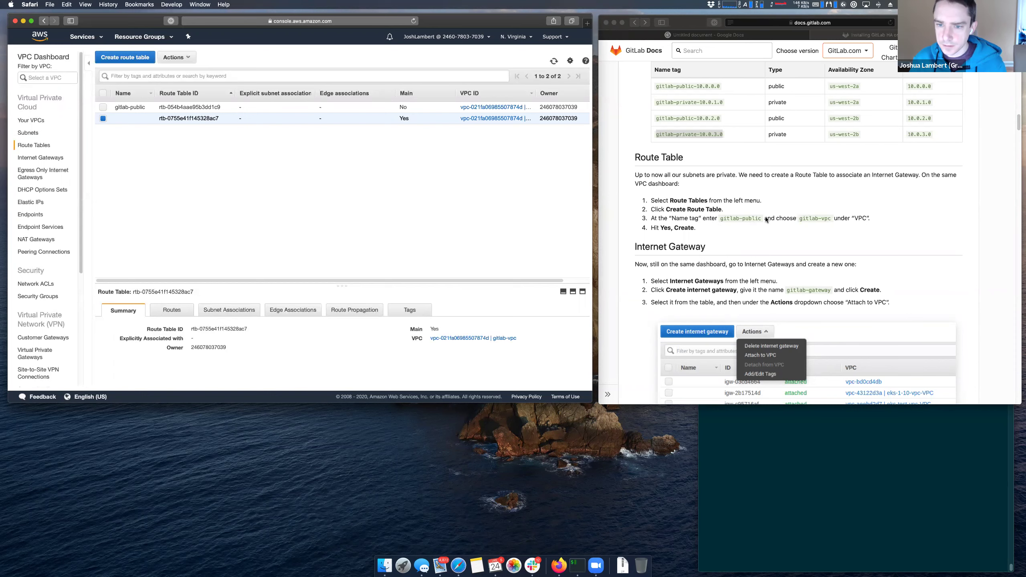
- Create an internet gateway named gitlab-gateway
scroll(765, 219, "down", 3)
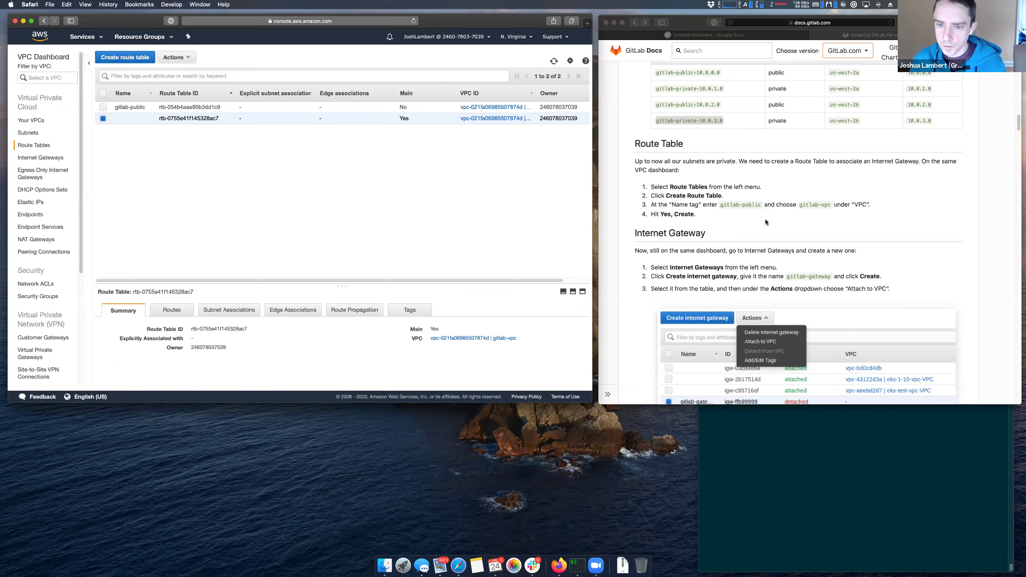
scroll(761, 223, "down", 1)
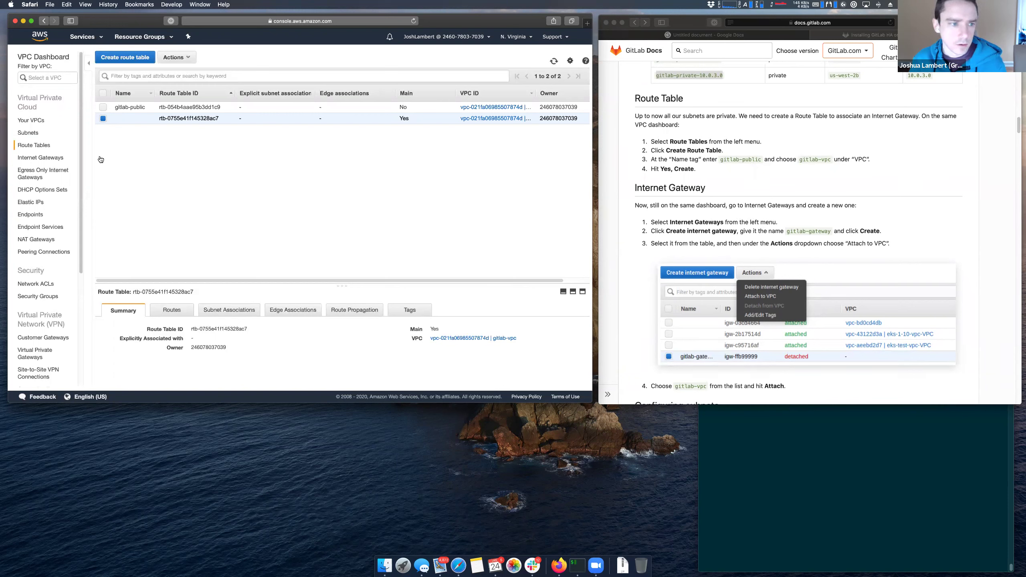
left_click(41, 157)
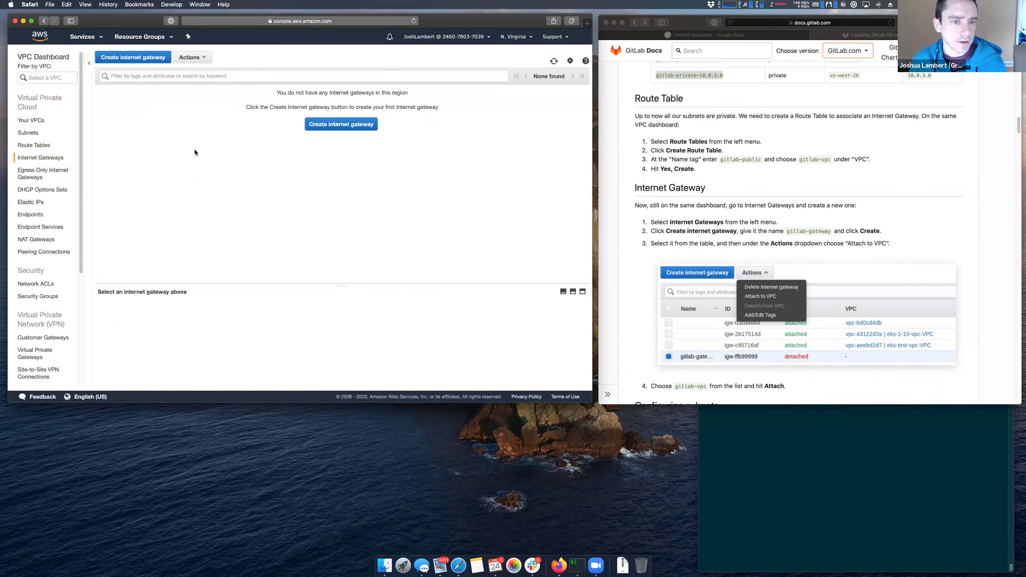
left_click(326, 124)
left_click(143, 111)
type("gitlab-gateway")
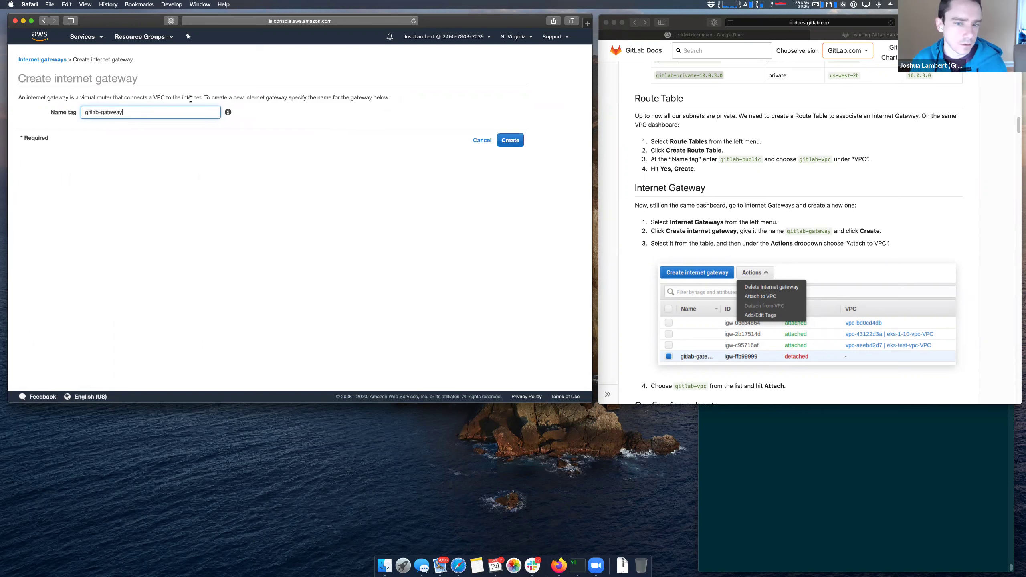
left_click(510, 140)
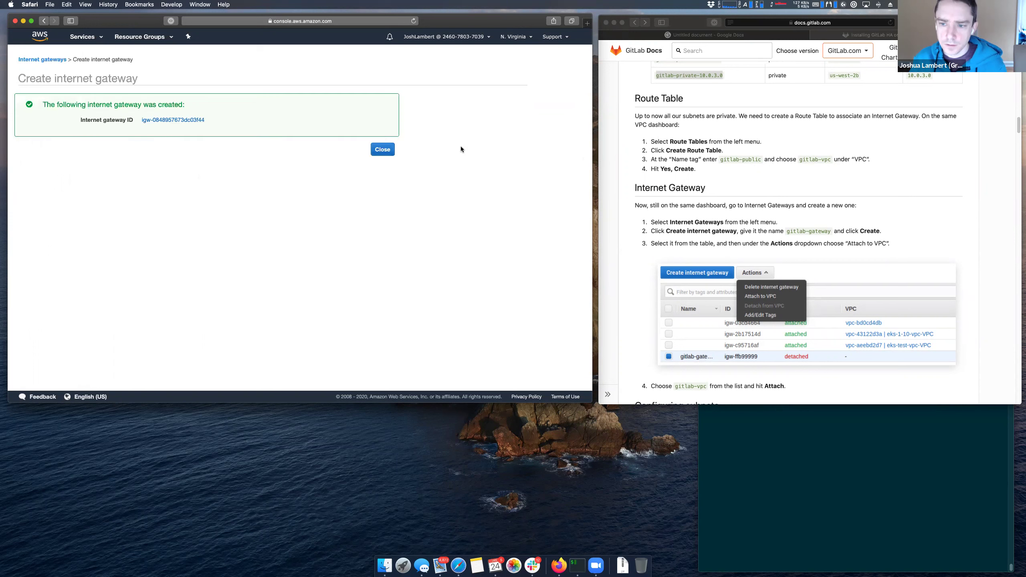
left_click(382, 149)
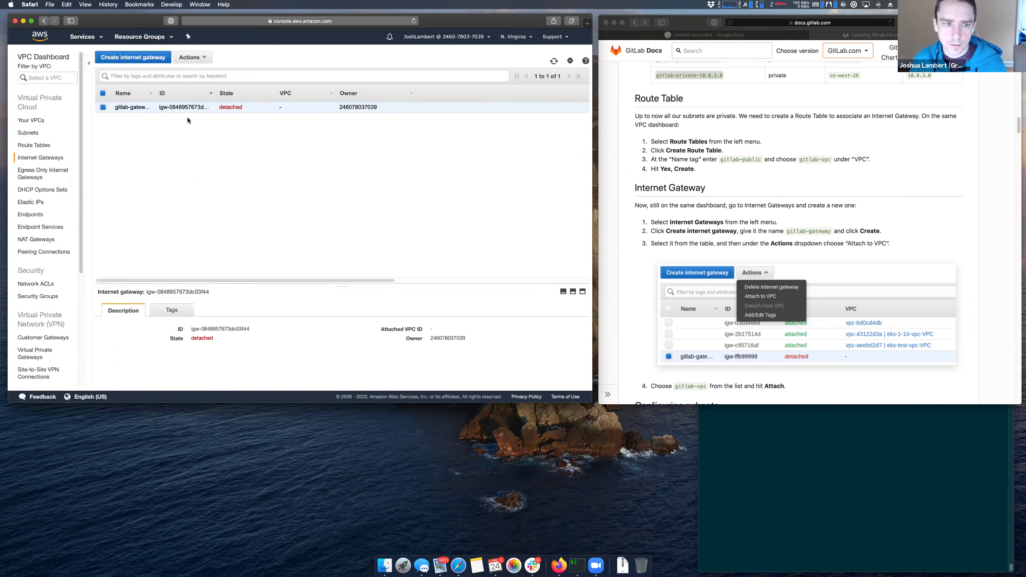
- Attach gitlab-gateway to gitlab-vpc
right_click(174, 106)
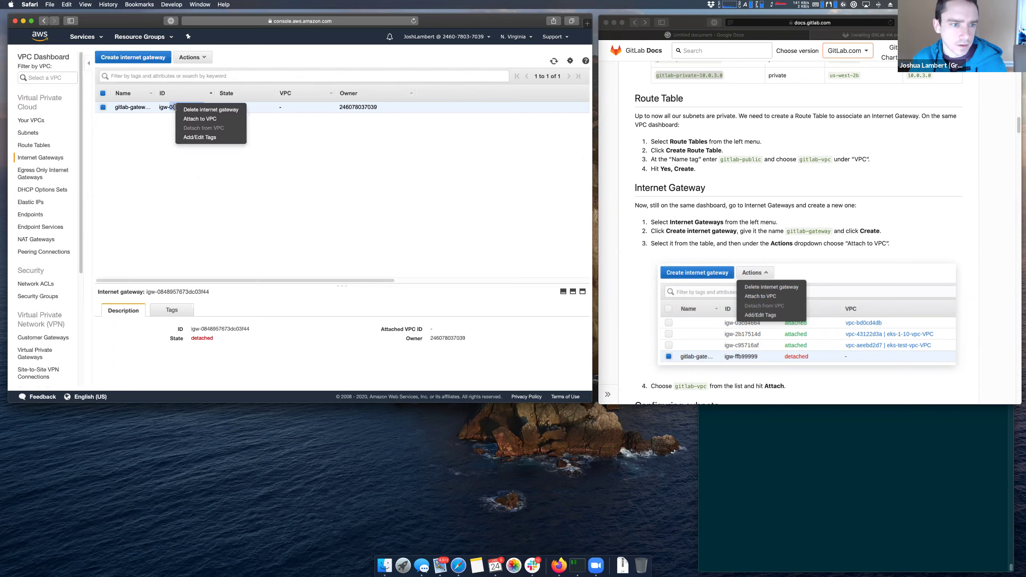
left_click(195, 119)
left_click(181, 115)
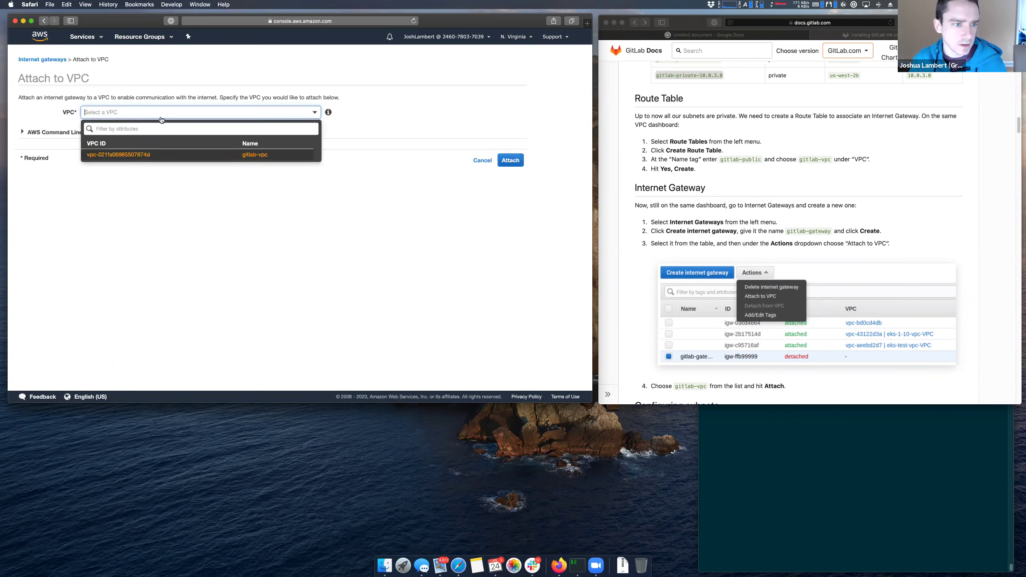
left_click(97, 154)
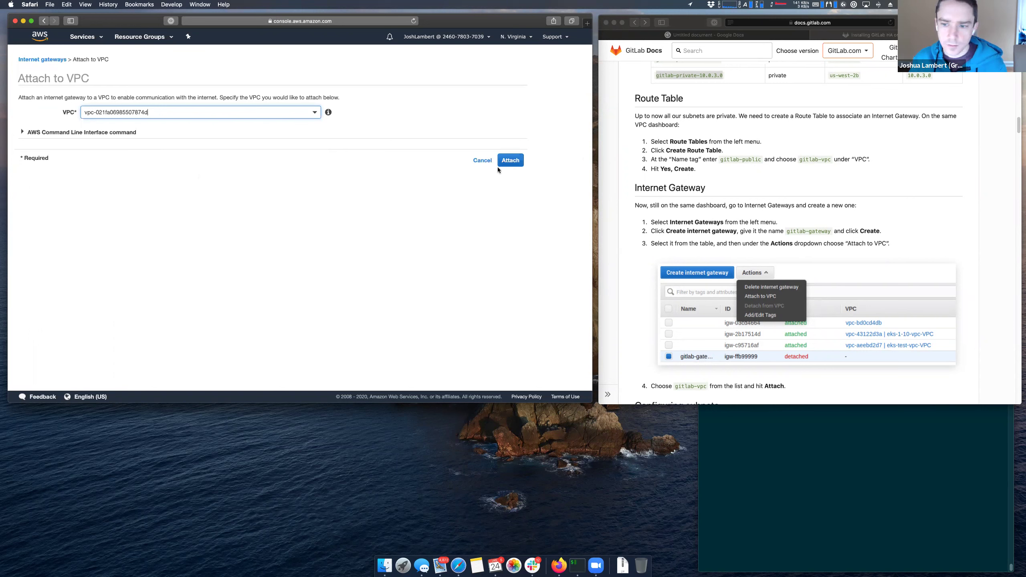
left_click(510, 160)
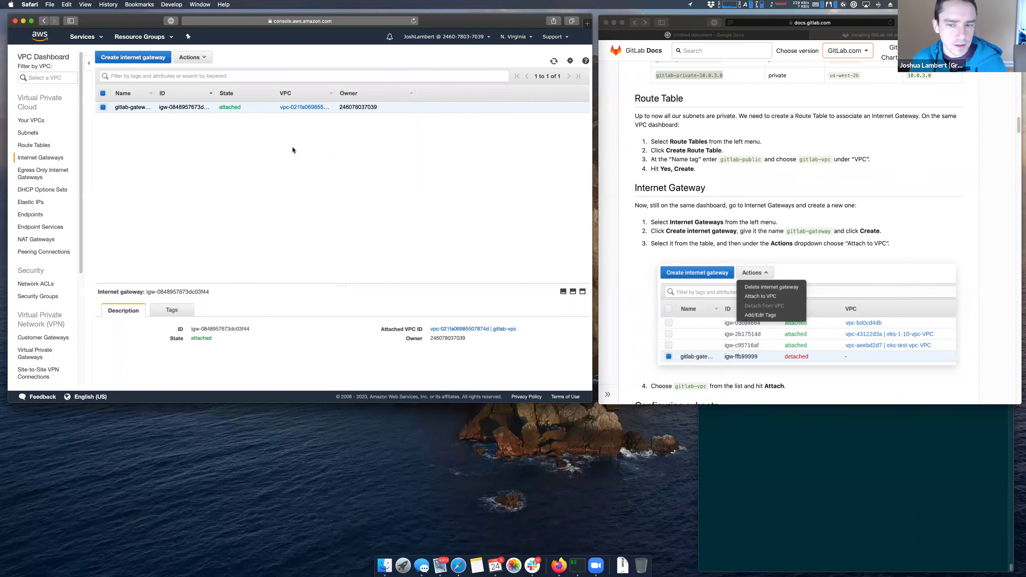
scroll(809, 231, "down", 3)
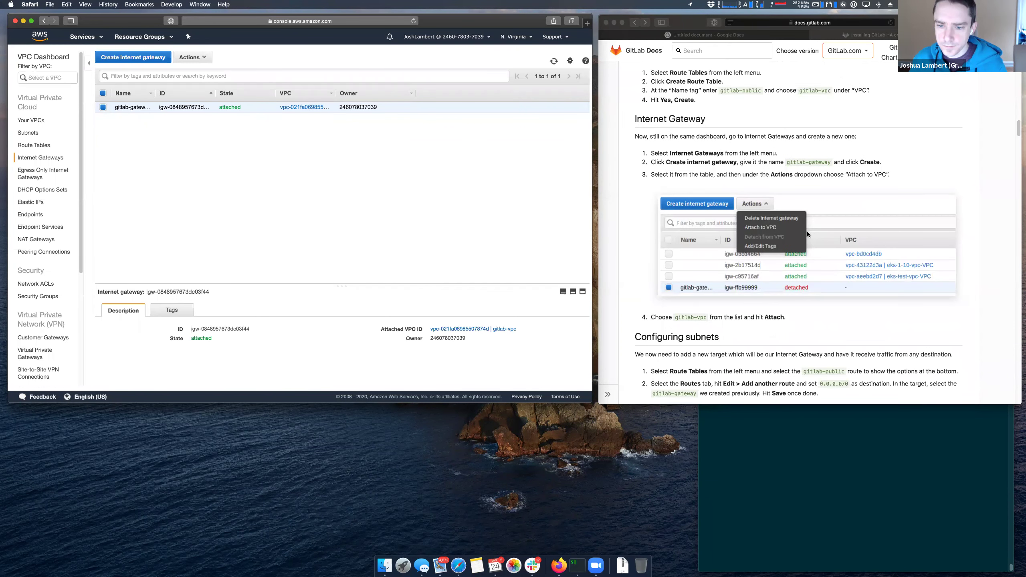
scroll(802, 234, "down", 6)
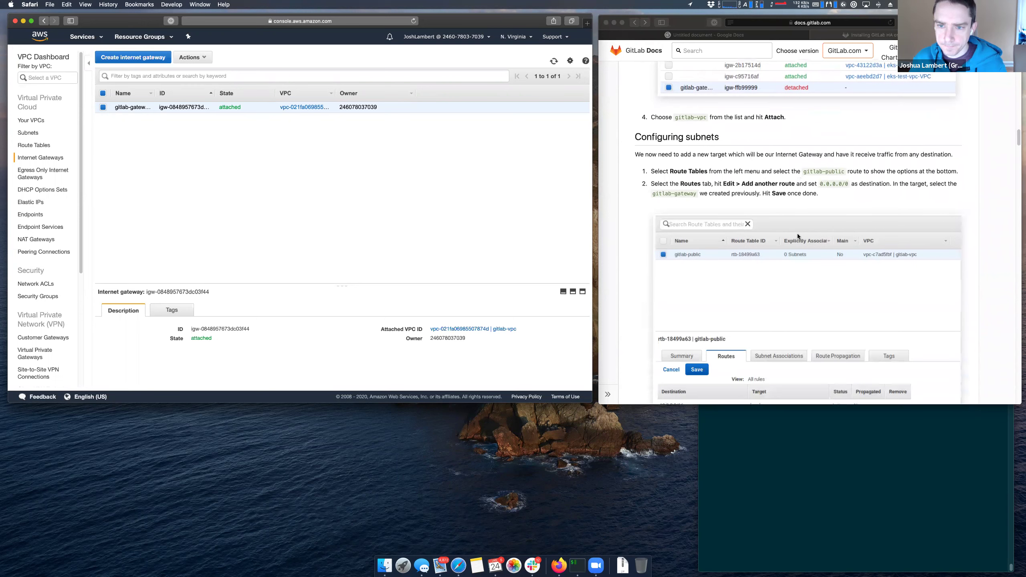
scroll(798, 235, "down", 3)
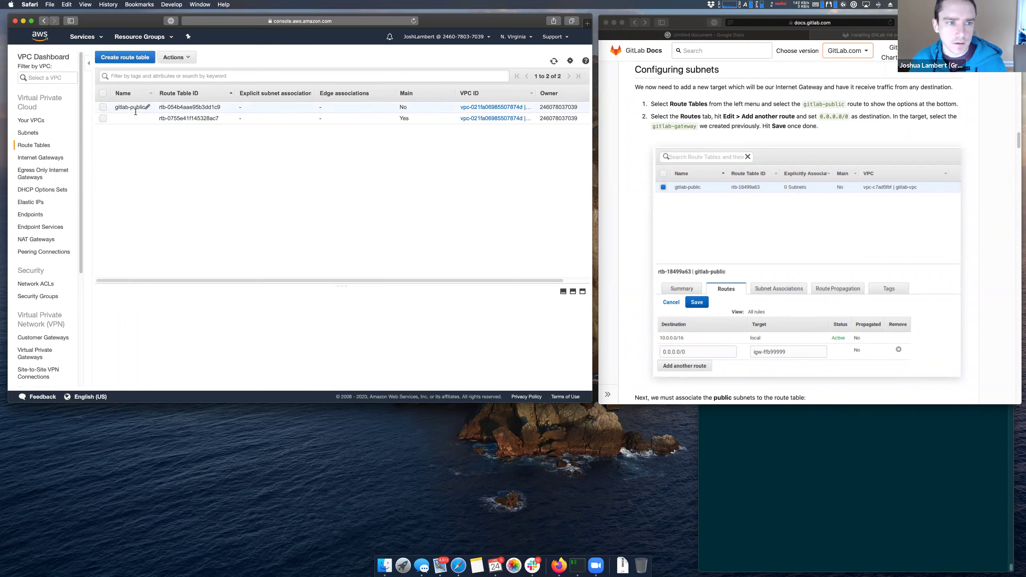
- Select gitlab-public and view its routes, showing only the local 10.0.0.0/16 route
left_click(104, 107)
left_click(172, 310)
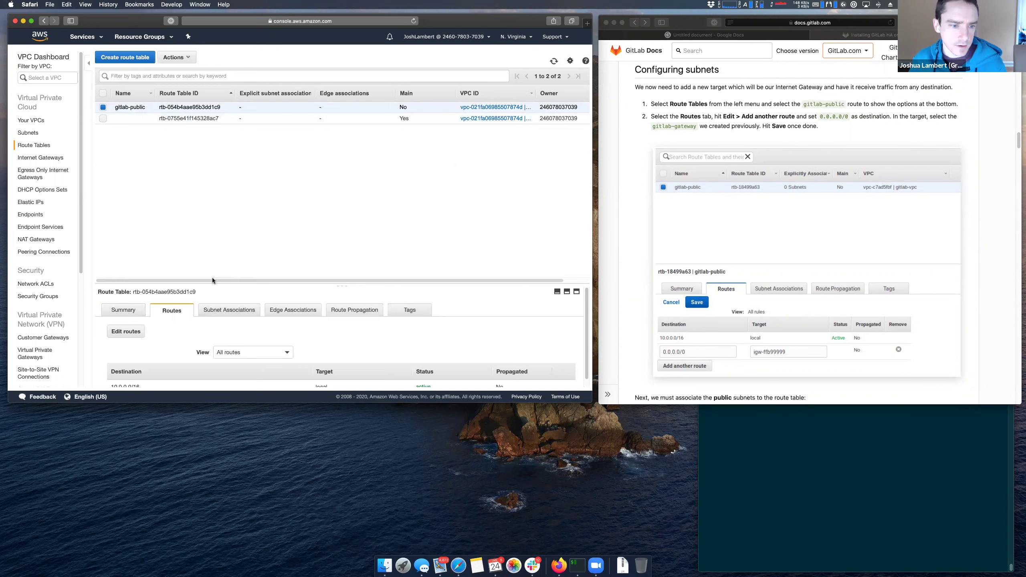
scroll(499, 328, "down", 1)
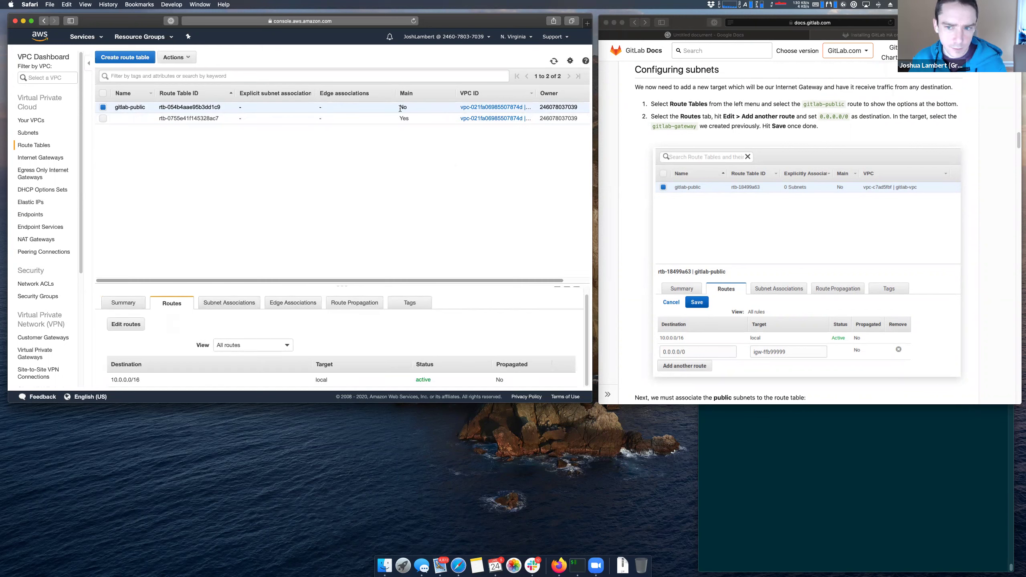
scroll(684, 159, "up", 6)
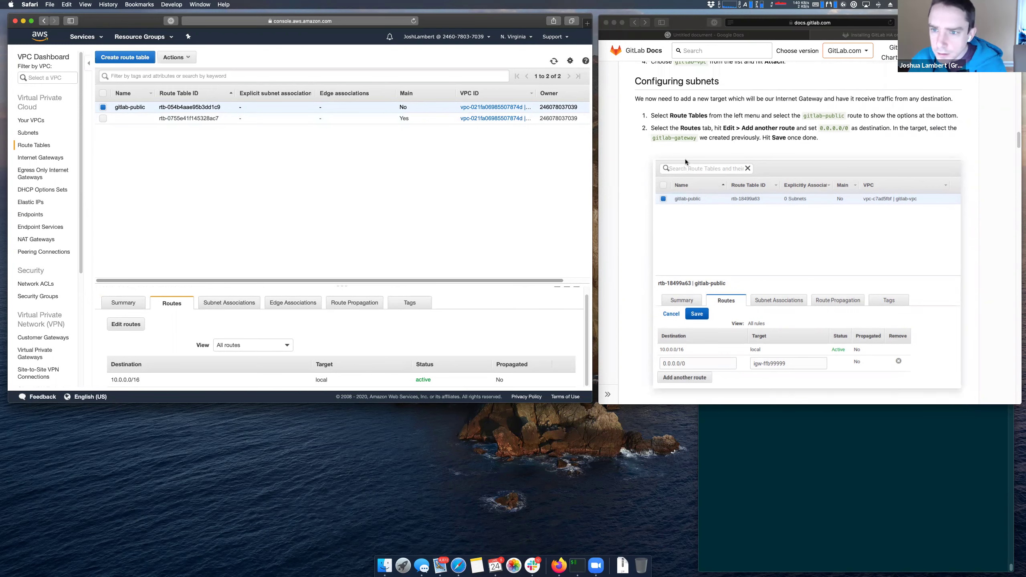
scroll(685, 162, "up", 3)
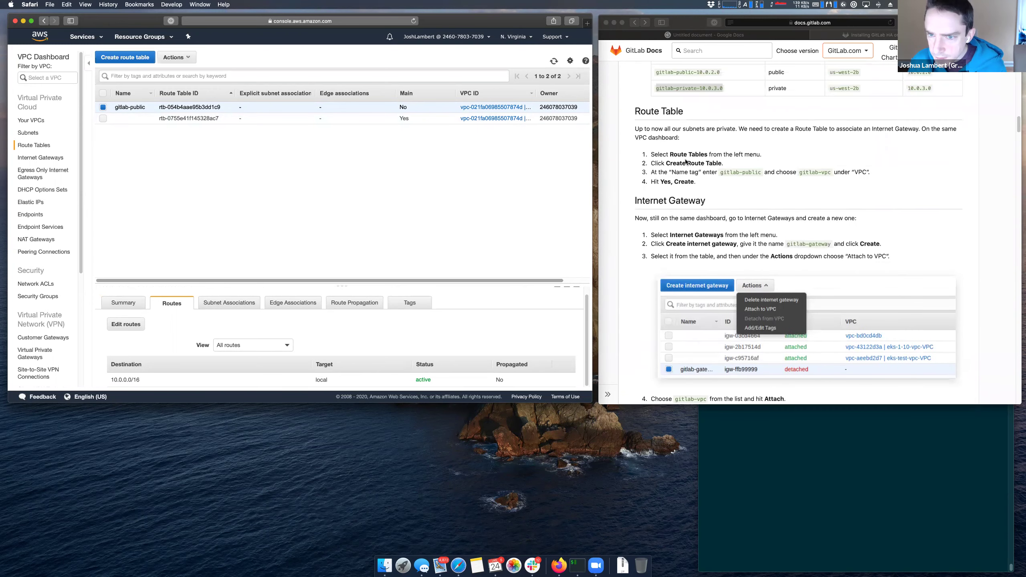
scroll(685, 161, "up", 6)
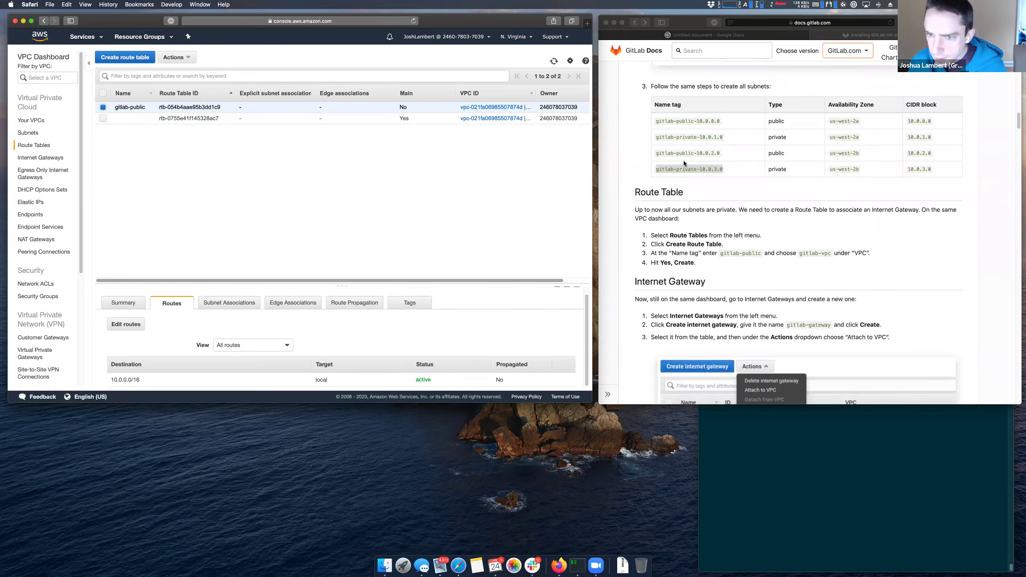
scroll(683, 161, "up", 5)
scroll(686, 166, "down", 5)
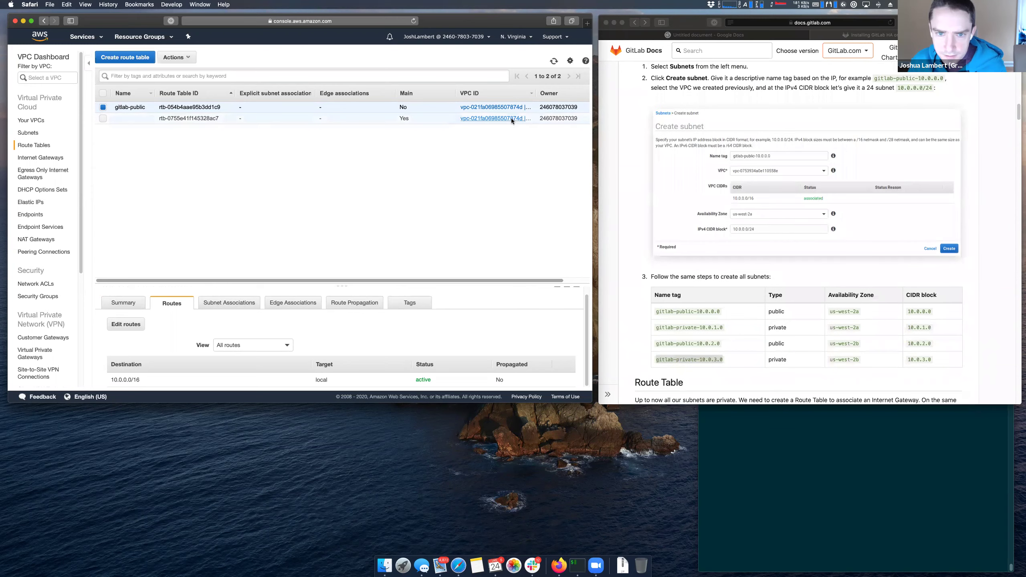
scroll(700, 175, "down", 8)
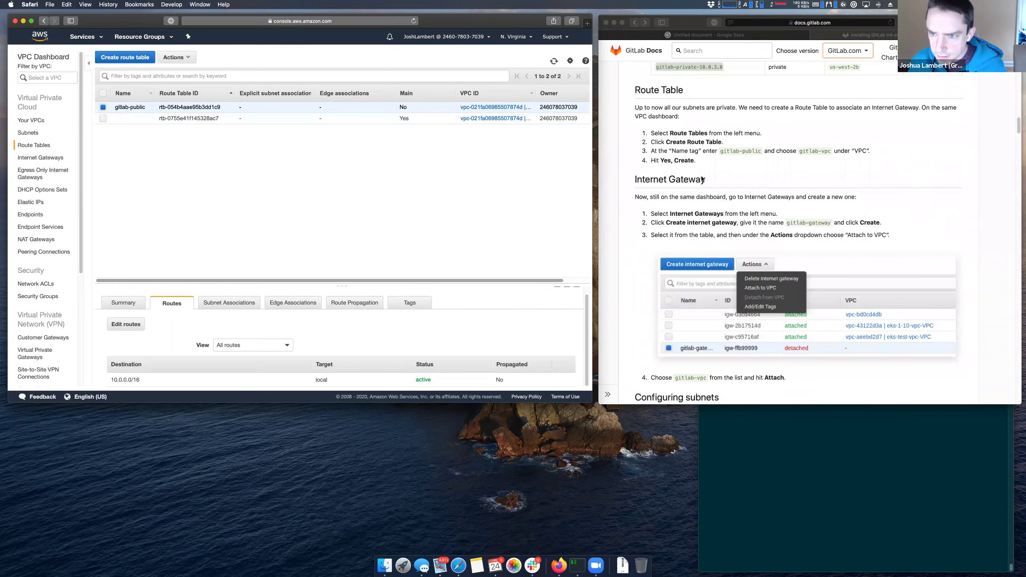
scroll(702, 178, "up", 4)
scroll(700, 177, "up", 5)
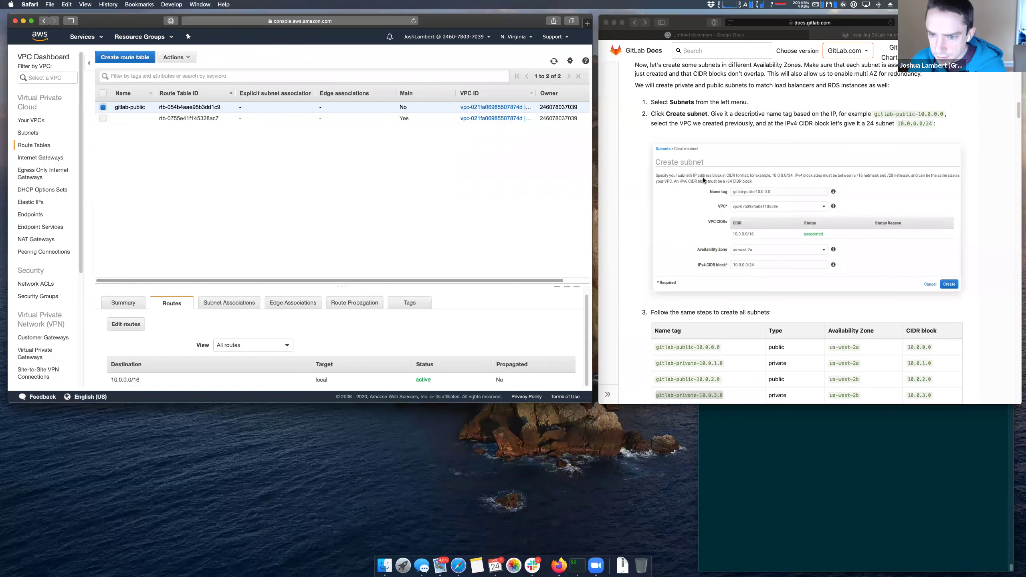
scroll(702, 178, "down", 15)
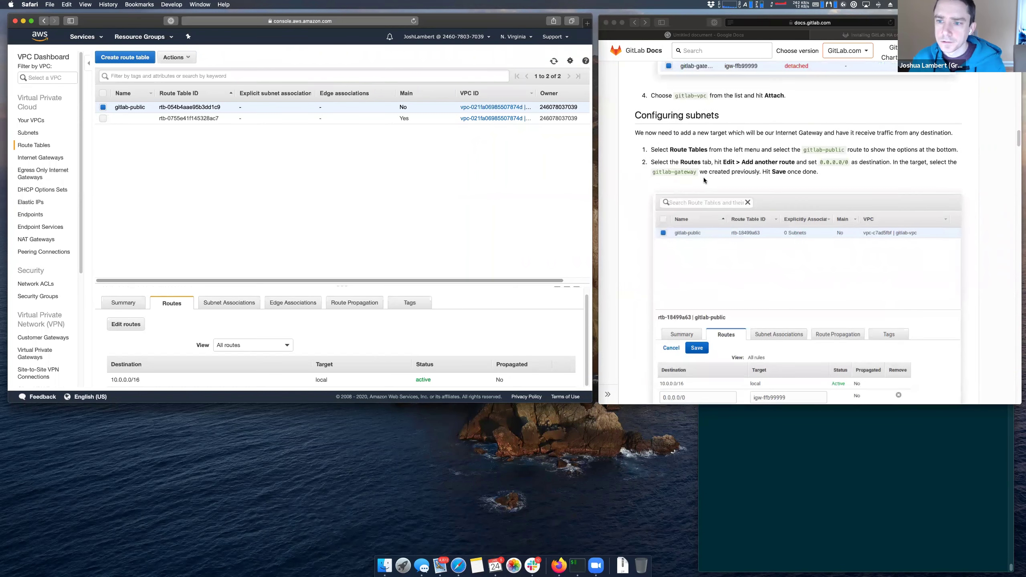
scroll(704, 178, "down", 2)
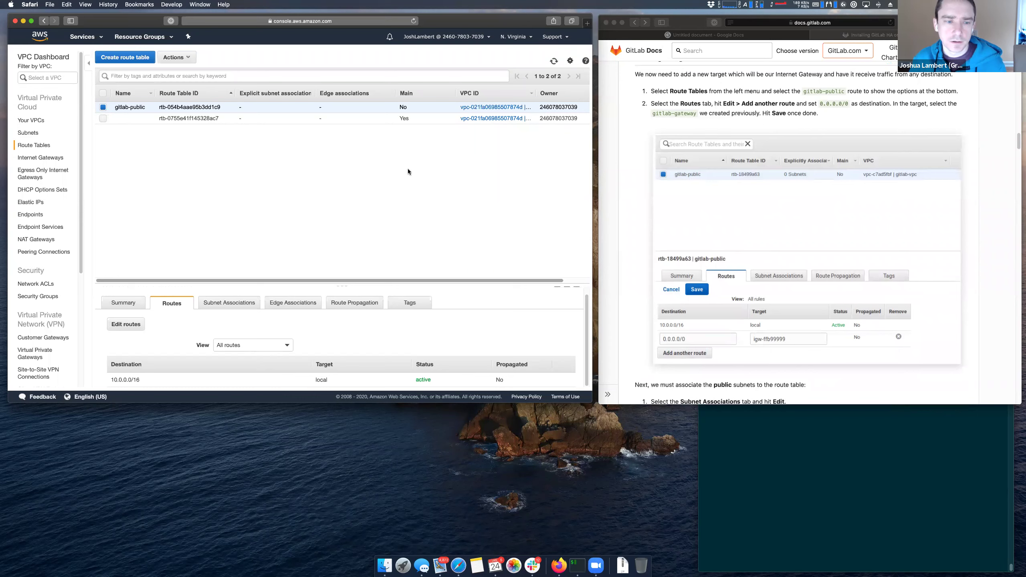
scroll(682, 179, "up", 3)
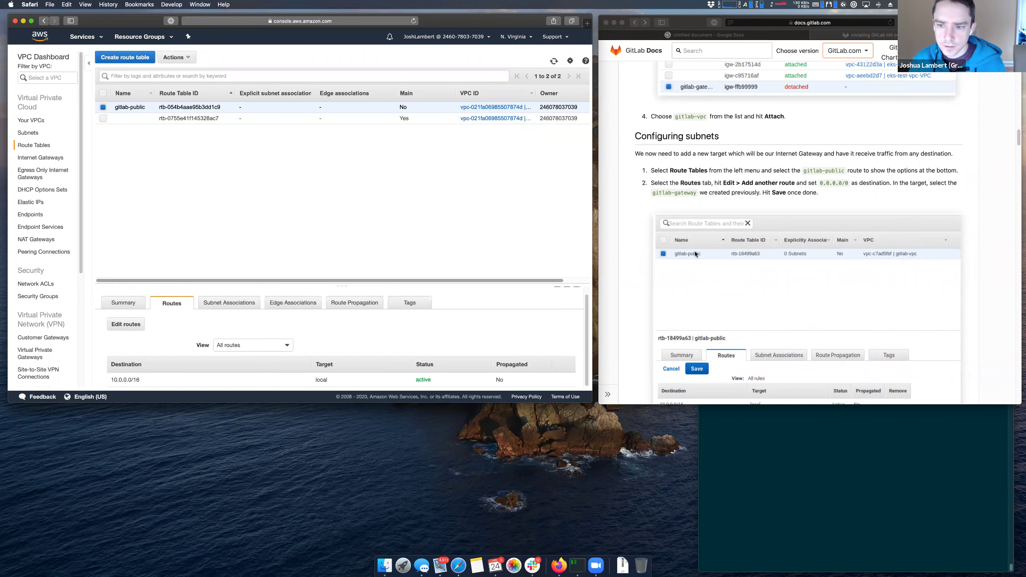
- Narrow the selection back to gitlab-public alone and bring the feedback notes forward
left_click(102, 107)
left_click(102, 108)
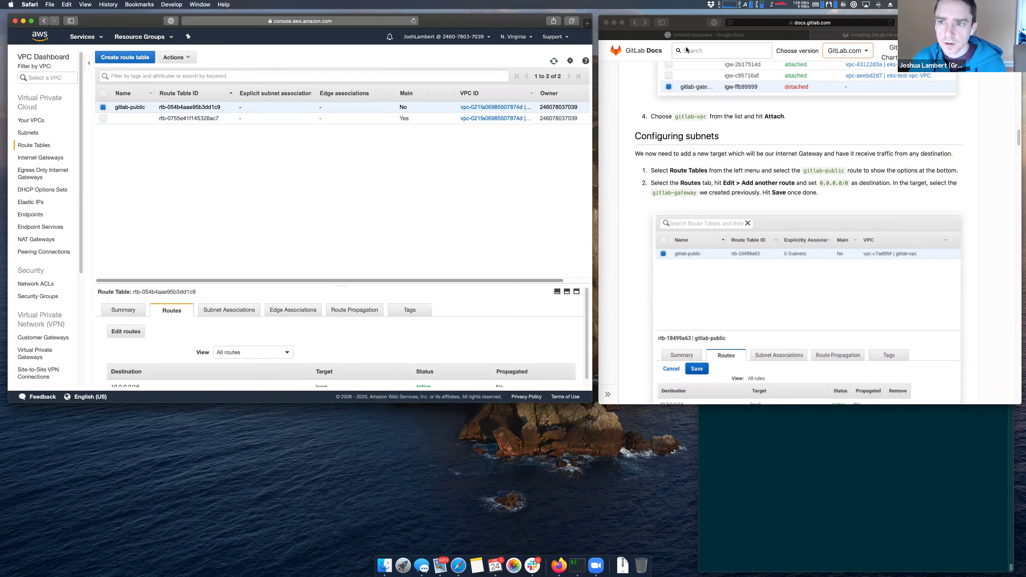
left_click(707, 35)
- Note that a blank-named route table appeared by default in the VPC, missing from the instructions
key("Return")
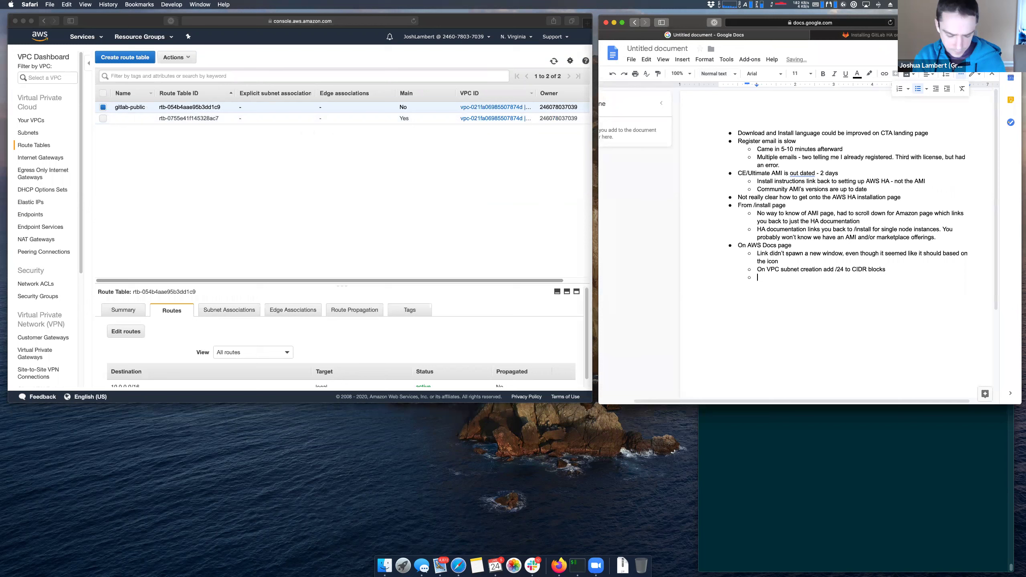
type("There")
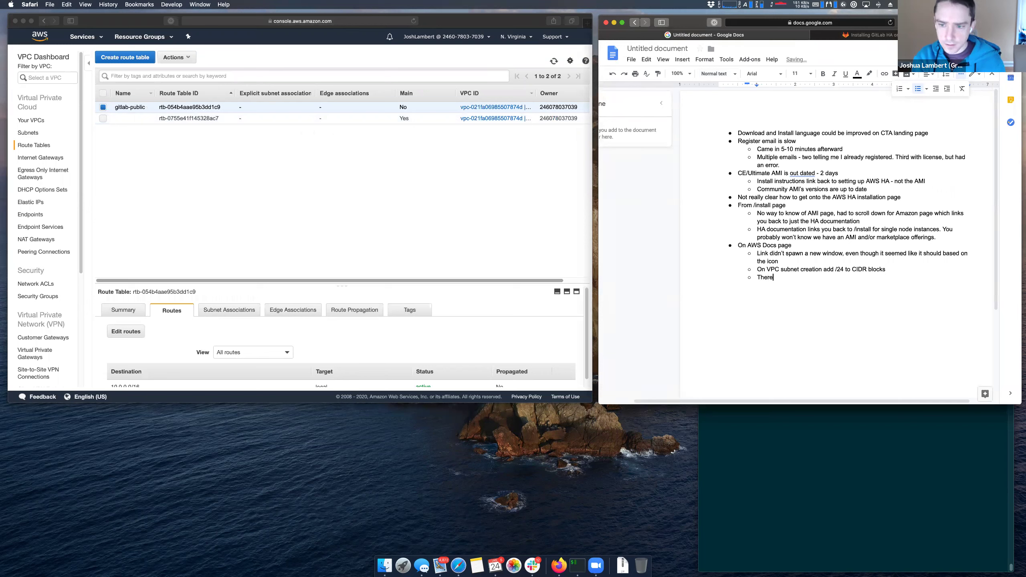
type(" is a blank named ")
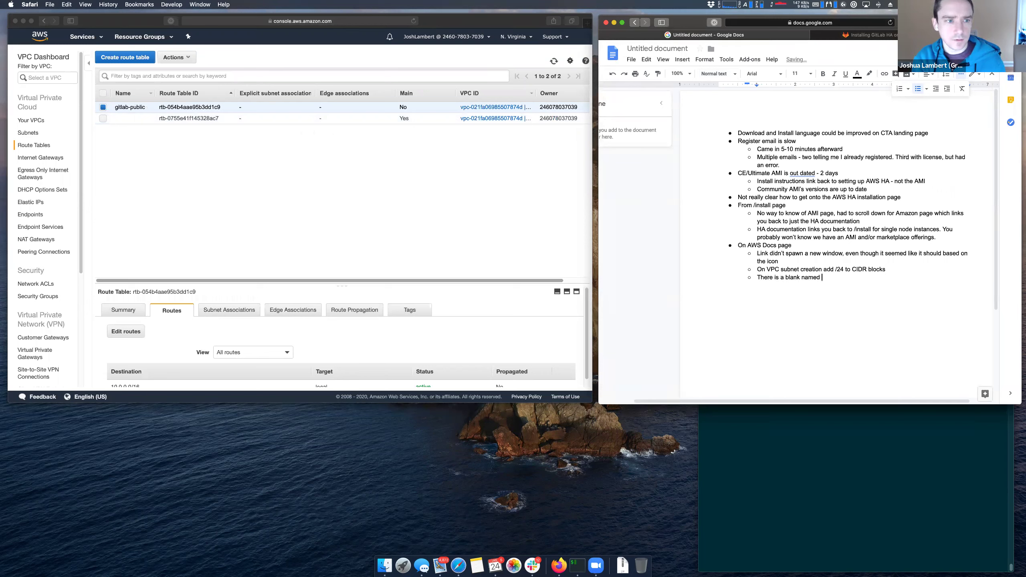
type("route table")
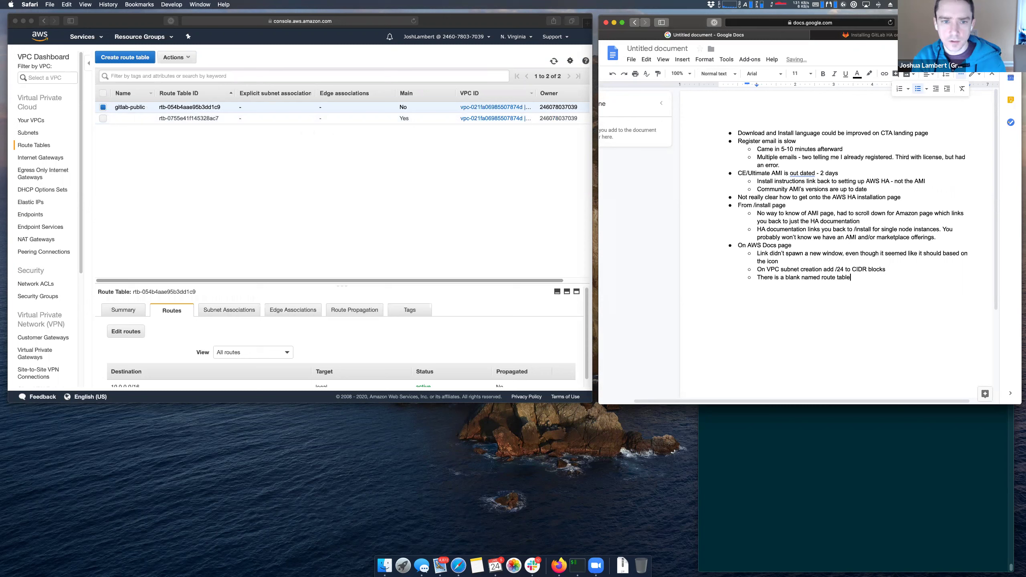
type(" that seemed to be ")
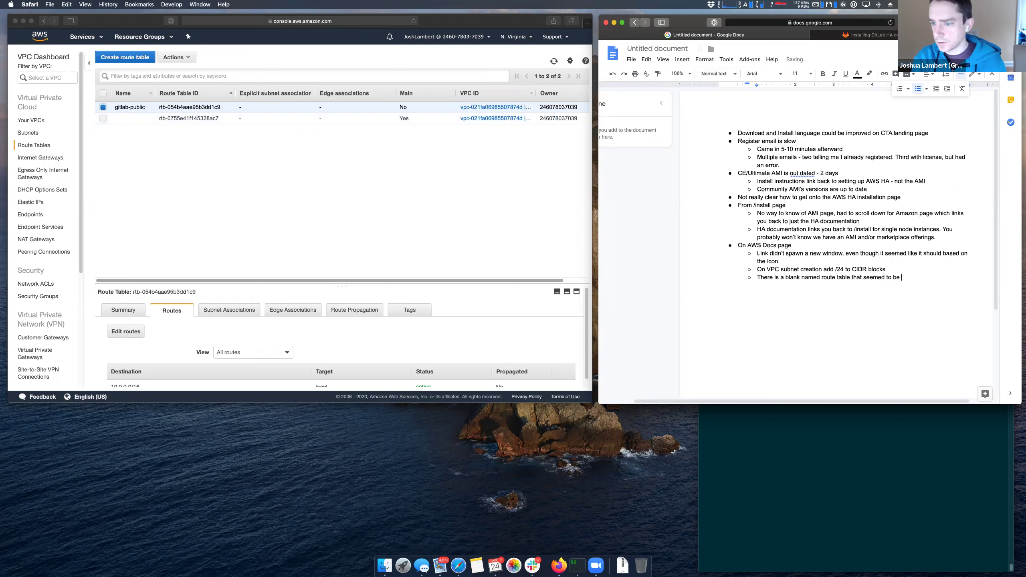
type("created by default ")
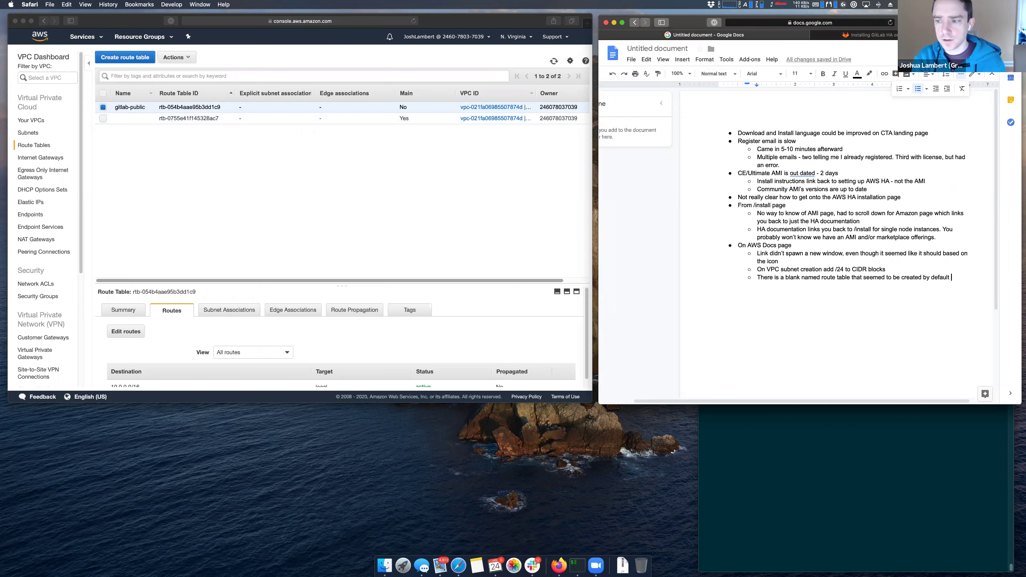
type("in my VPC?")
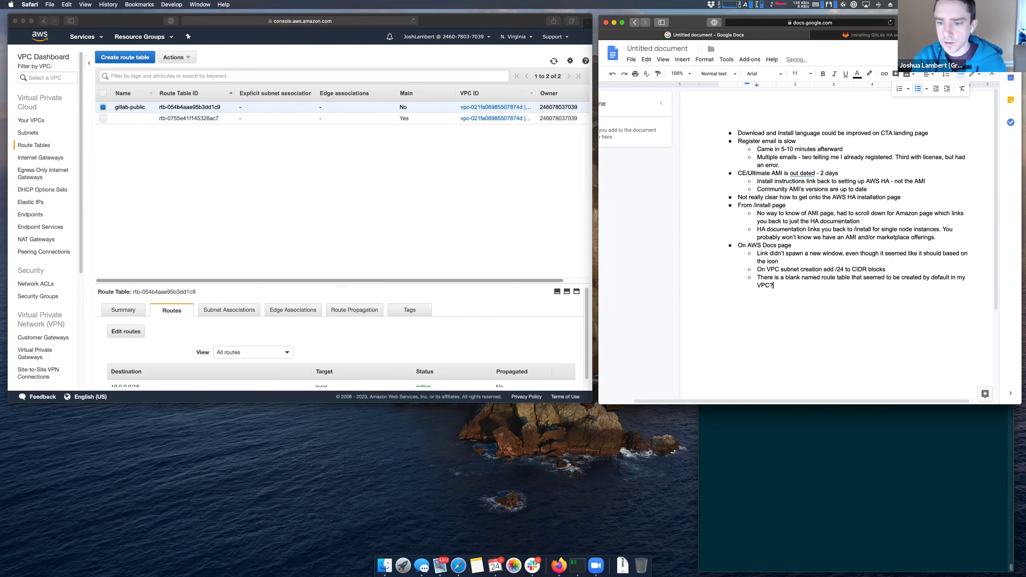
type(" Not present in inst")
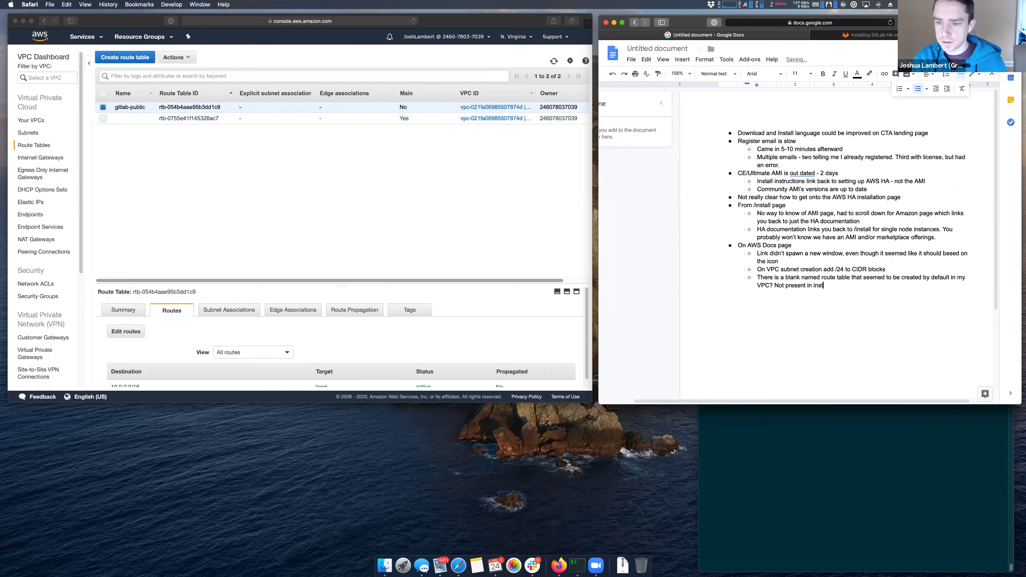
type("ructions")
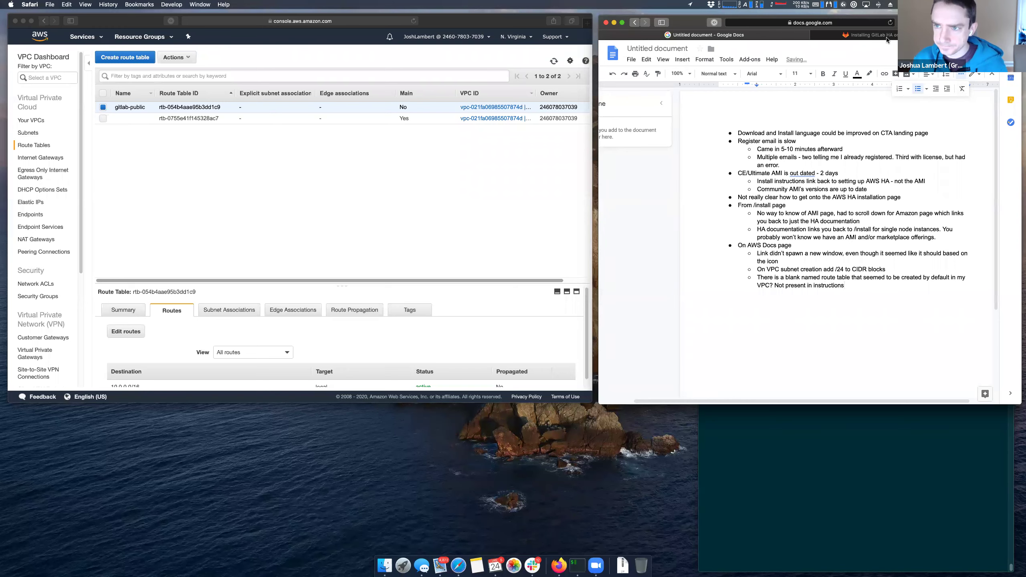
left_click(865, 35)
- Inspect the unnamed route table's routes, which hold only a local target
left_click(229, 145)
left_click(109, 119)
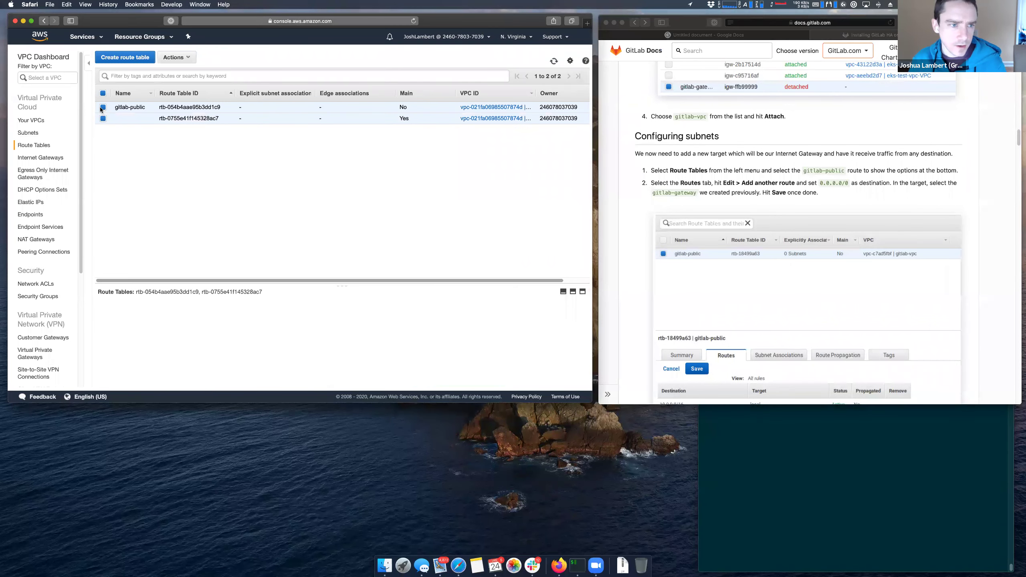
left_click(177, 58)
left_click(283, 189)
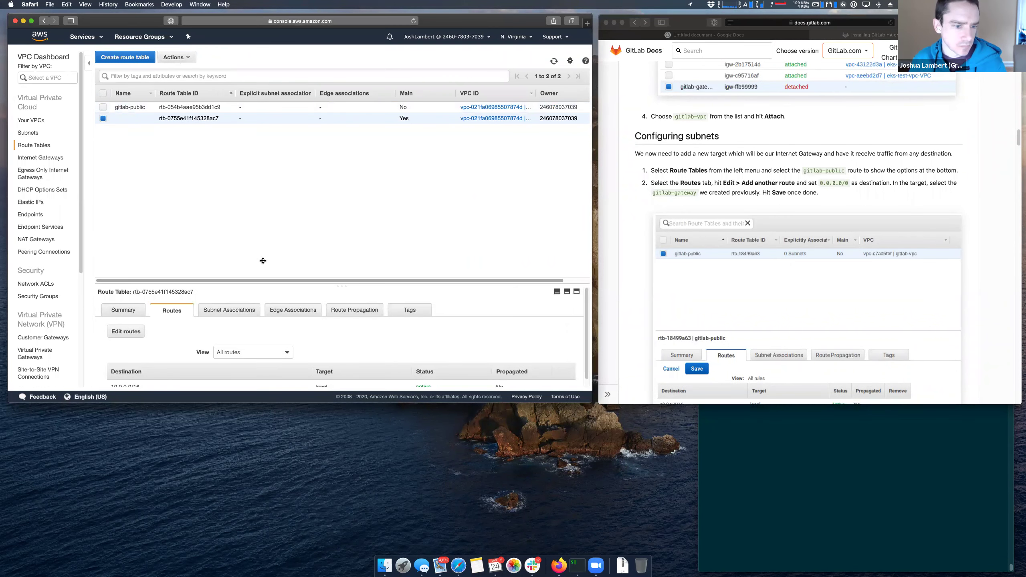
scroll(208, 310, "down", 1)
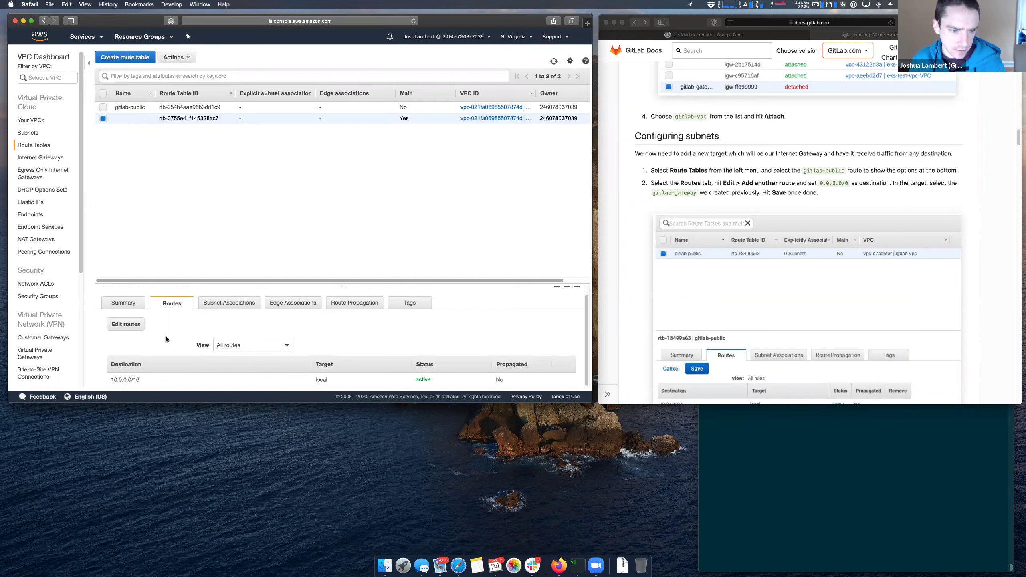
double_click(321, 379)
scroll(697, 266, "down", 2)
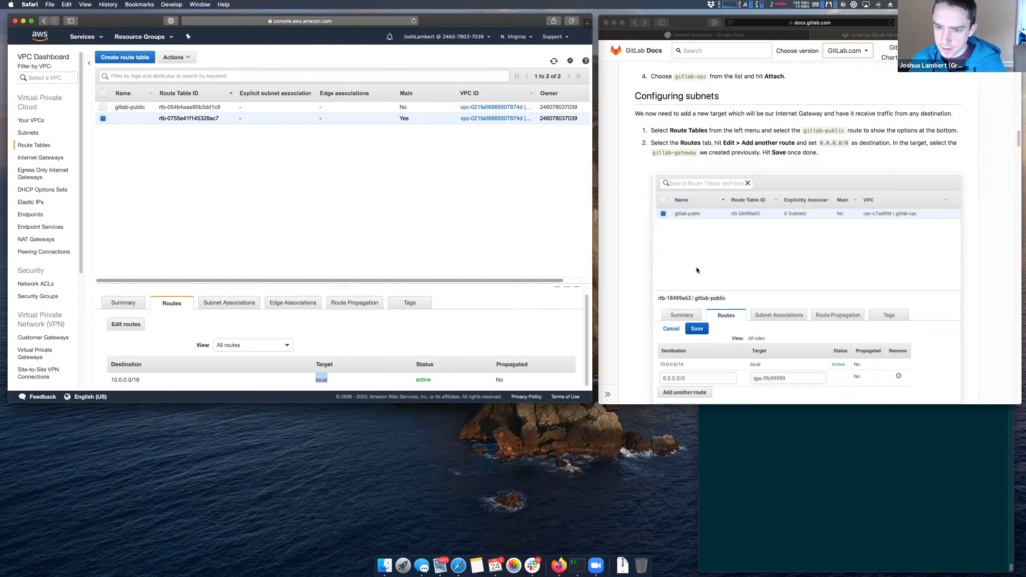
scroll(696, 268, "down", 1)
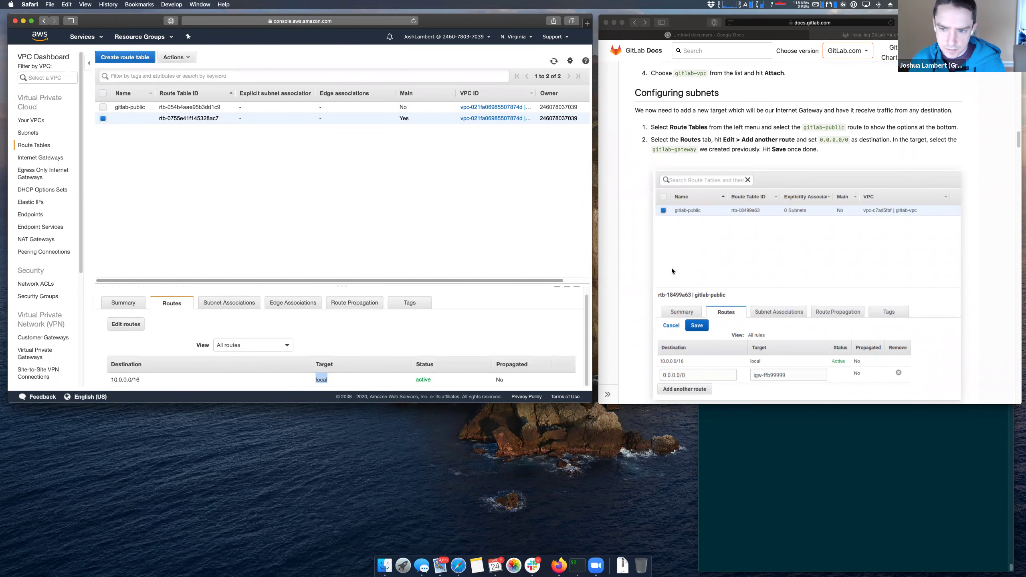
scroll(673, 270, "down", 5)
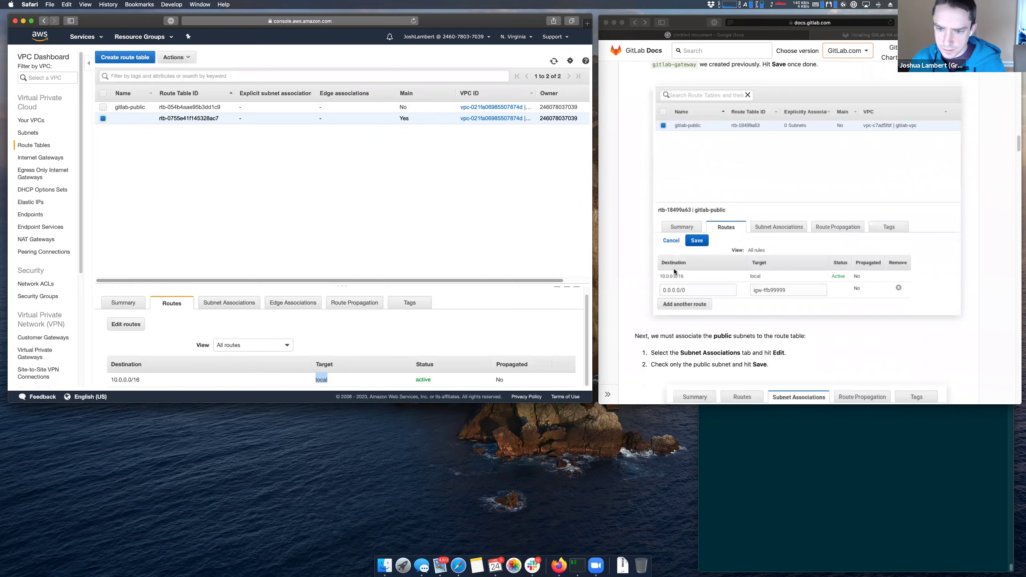
scroll(674, 272, "down", 15)
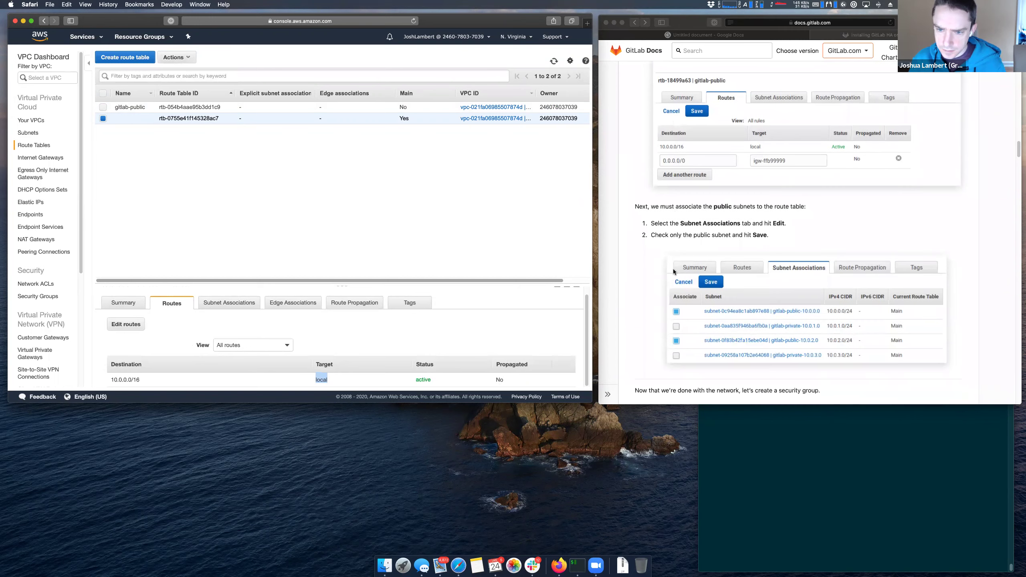
scroll(674, 271, "down", 8)
scroll(674, 273, "up", 20)
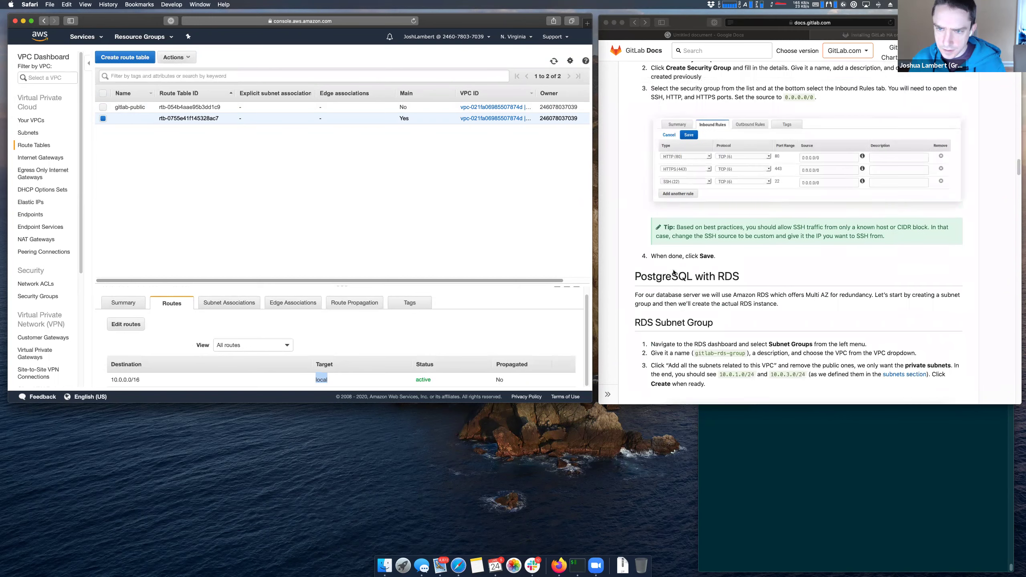
scroll(673, 273, "up", 1)
left_click(269, 232)
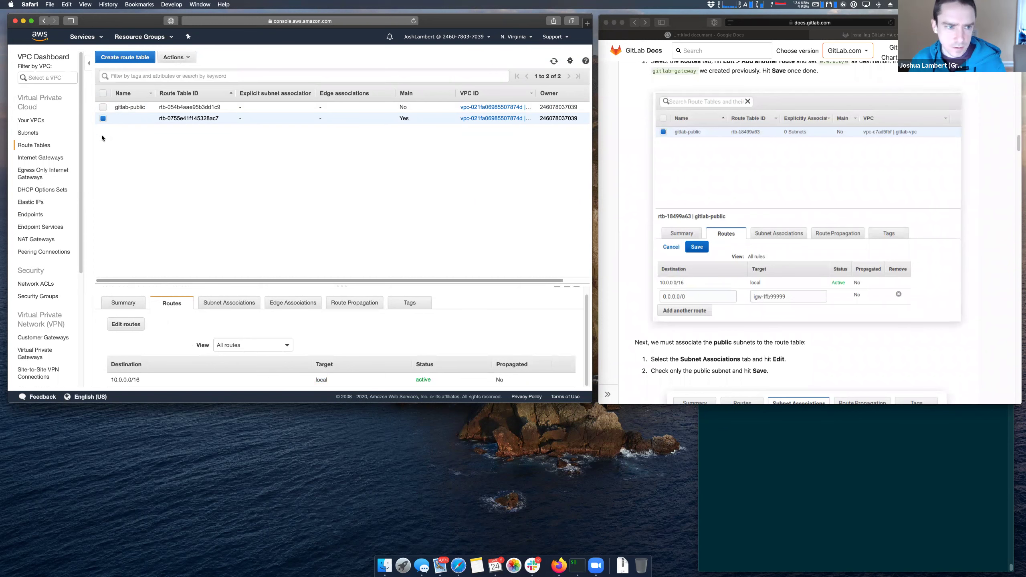
- Reselect gitlab-public, still holding only the local 10.0.0.0/16 route
left_click(103, 109)
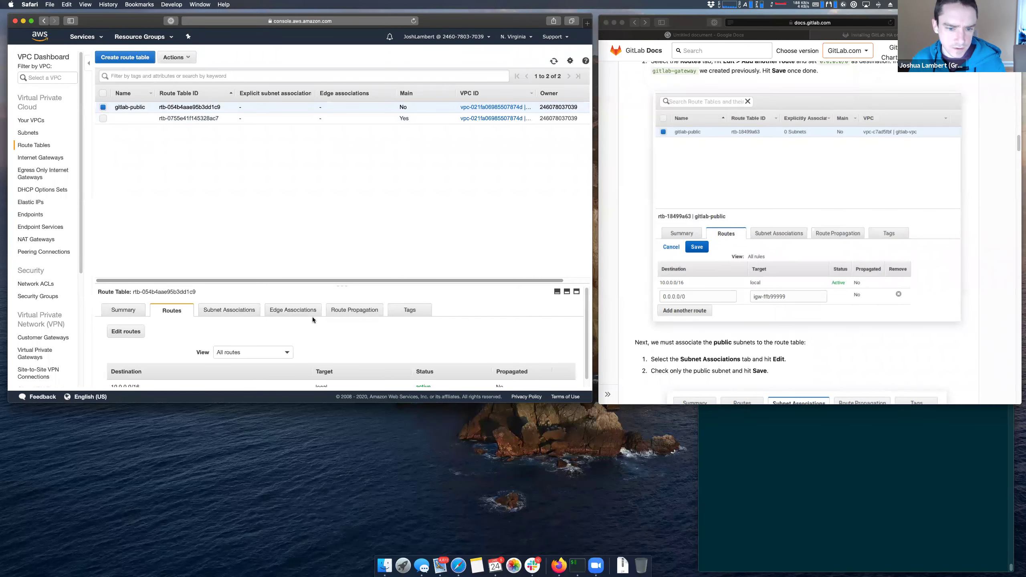
scroll(312, 320, "down", 1)
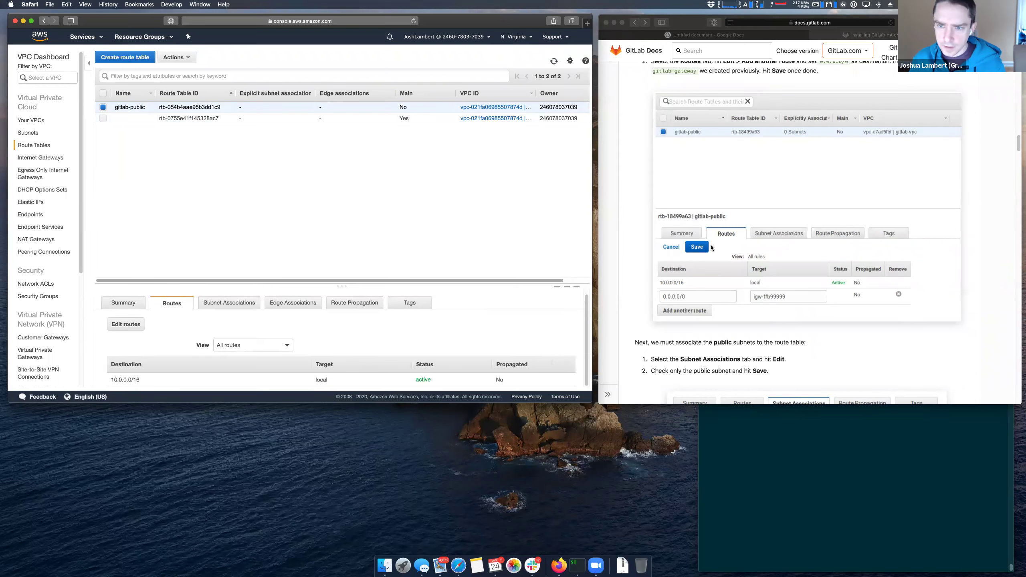
scroll(710, 244, "up", 2)
scroll(710, 244, "down", 1)
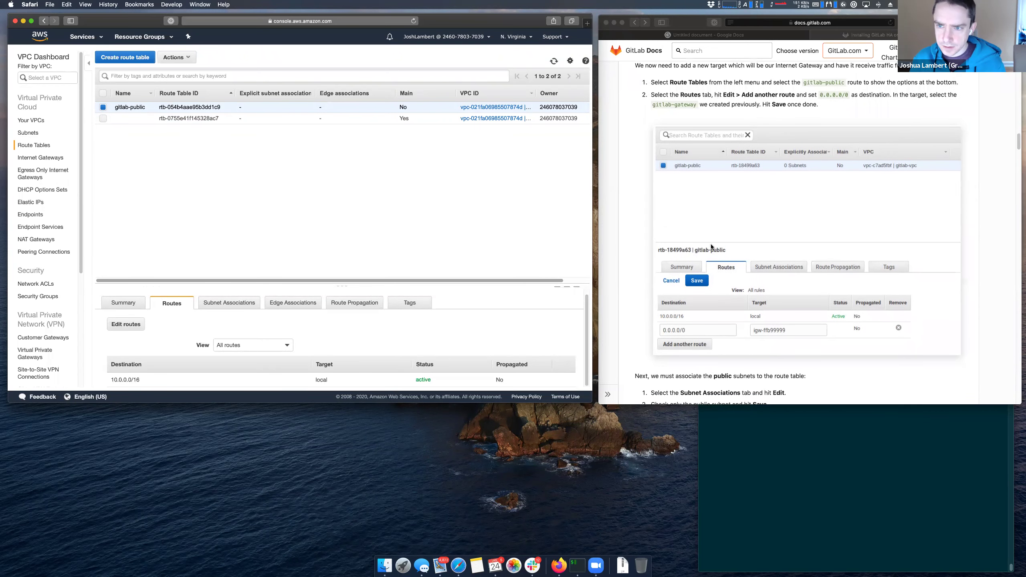
scroll(709, 244, "up", 1)
scroll(710, 245, "up", 1)
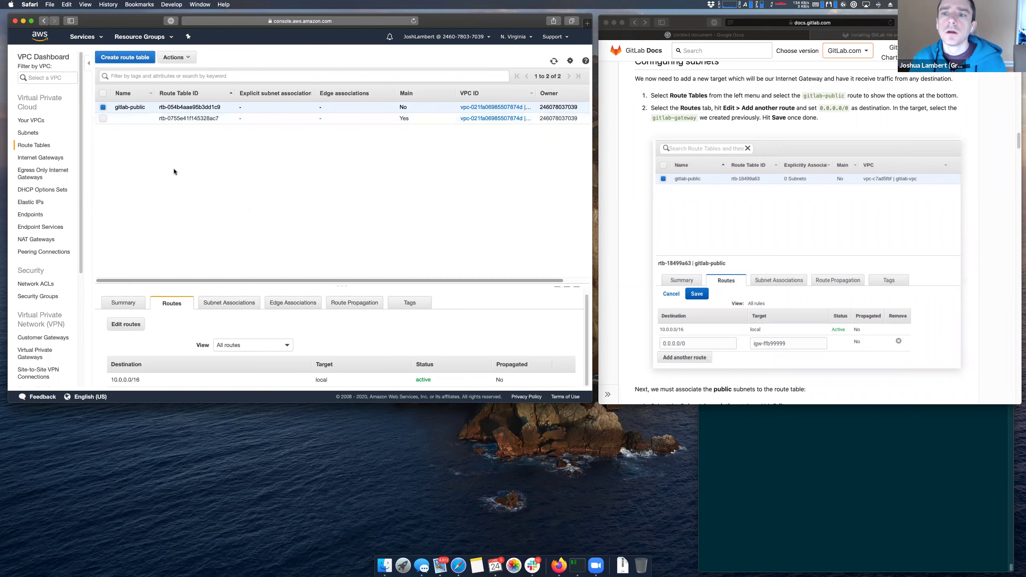
- Add and save a gitlab-public route with destination 0.0.0.0/0 and target internet gateway gitlab-gateway
left_click(132, 325)
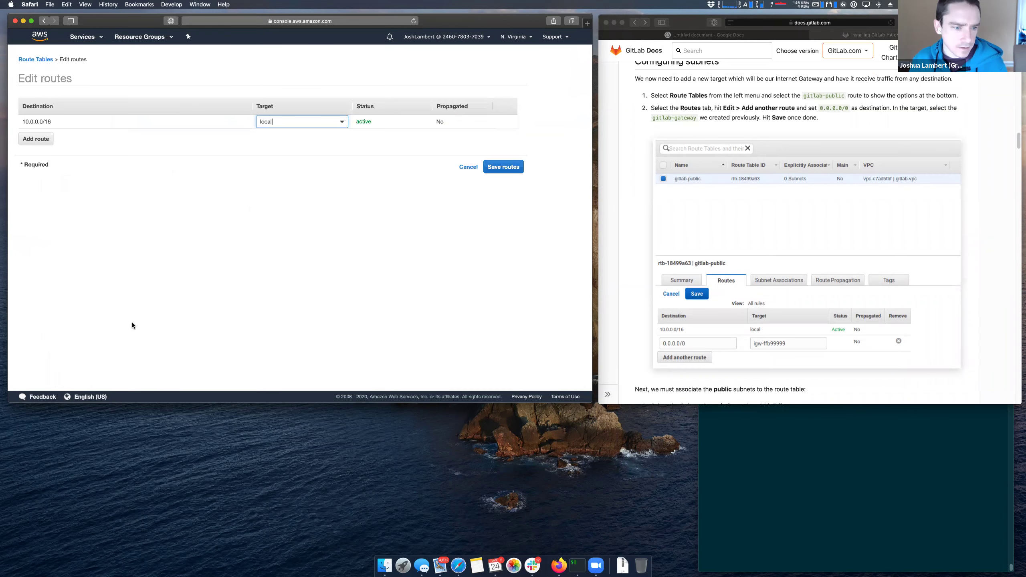
left_click(40, 139)
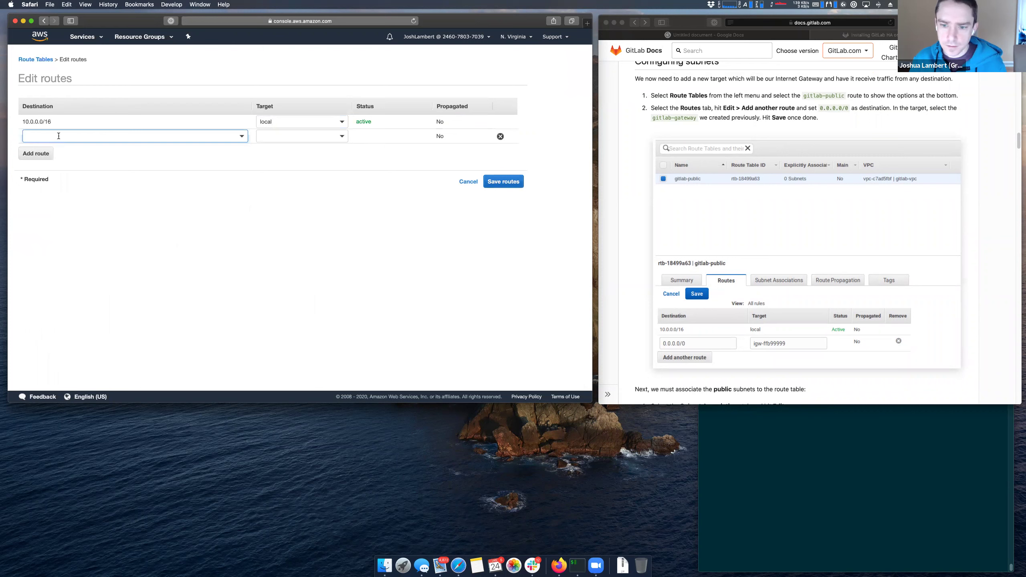
type("0.0.0.0")
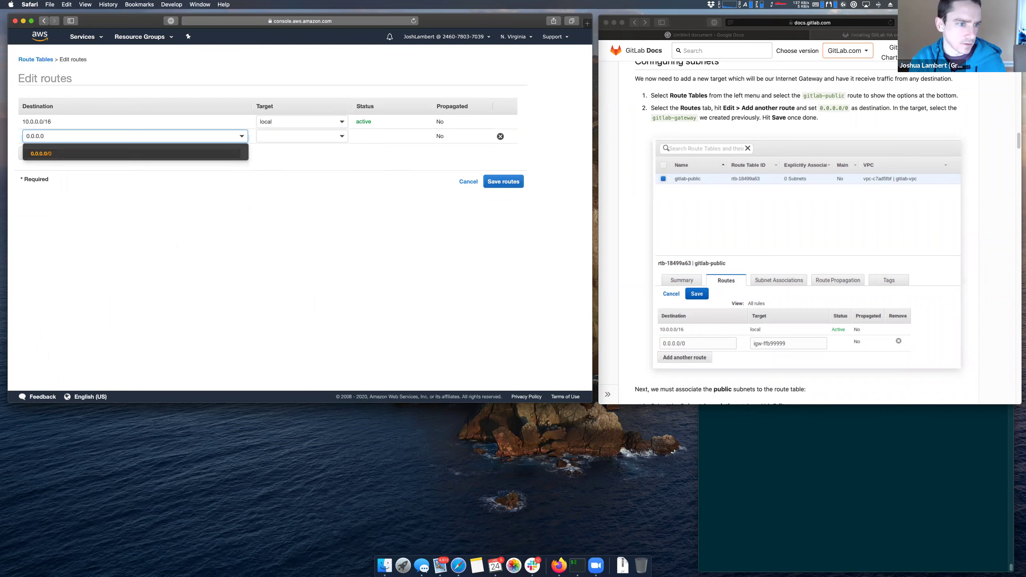
left_click(142, 153)
left_click(291, 139)
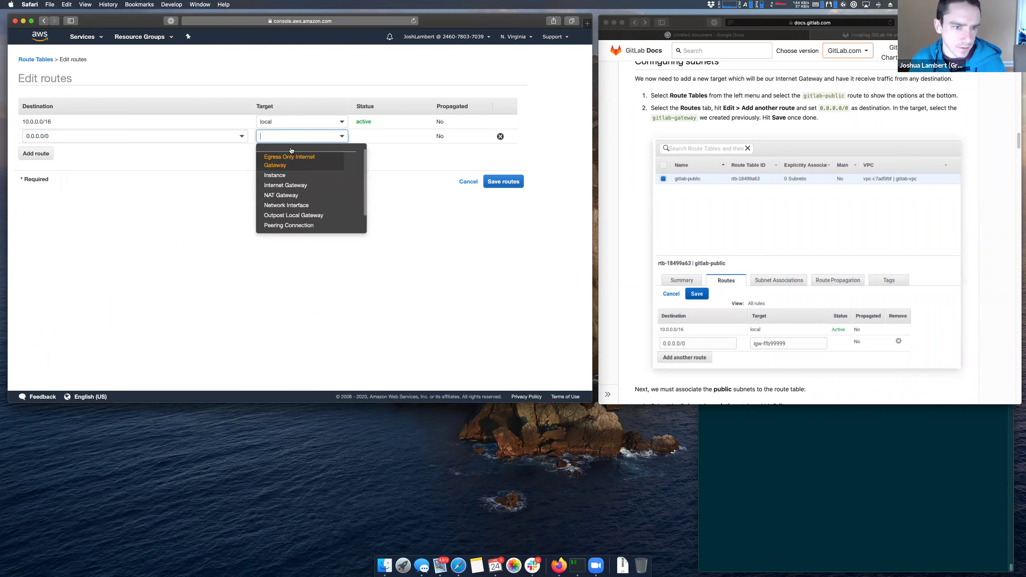
left_click(294, 186)
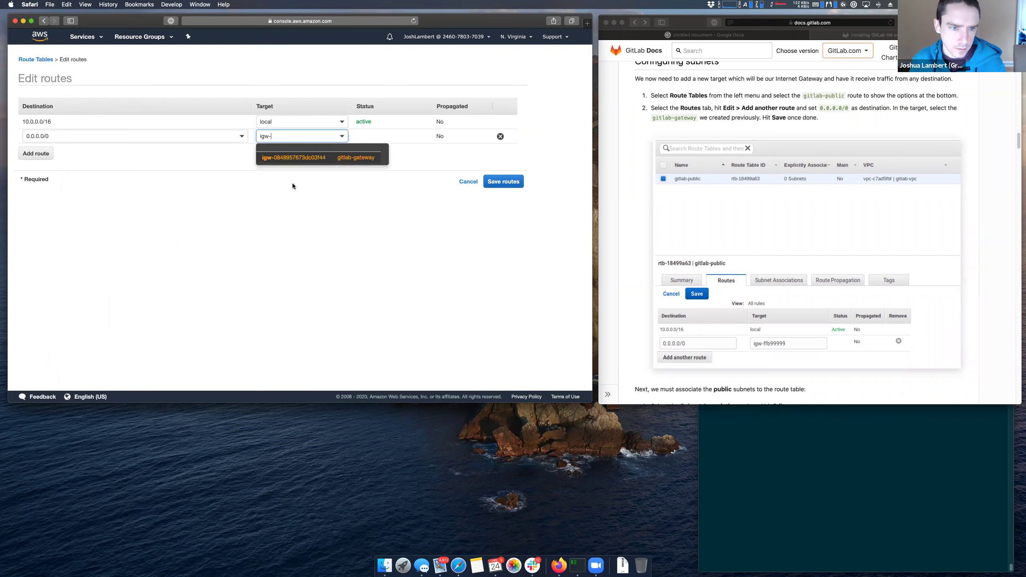
left_click(296, 162)
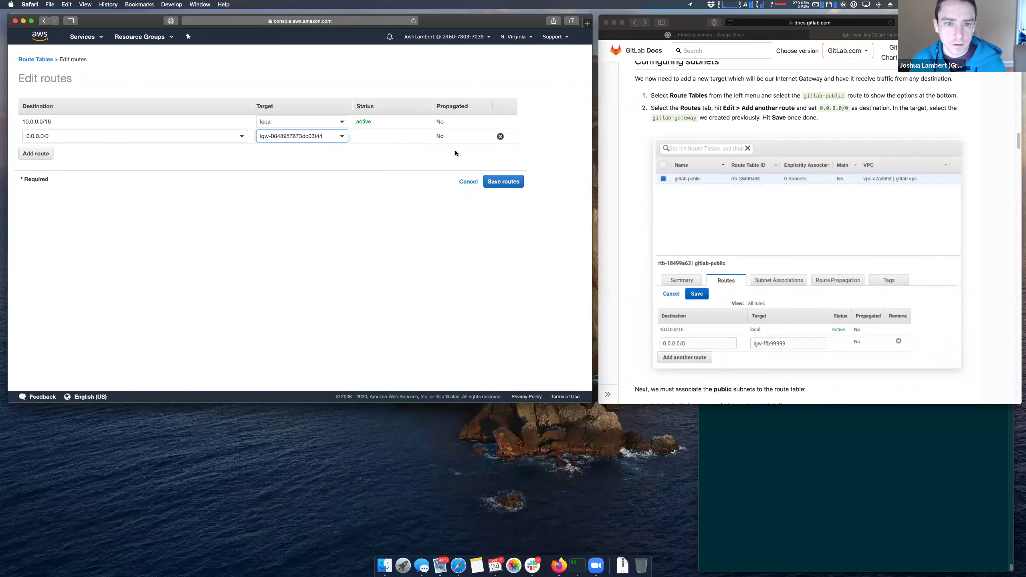
left_click(503, 181)
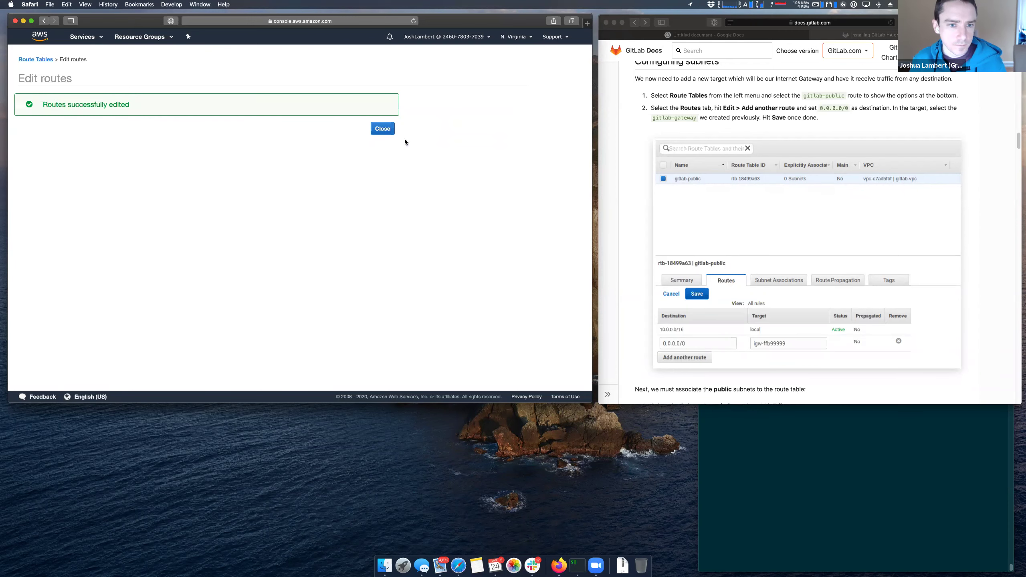
- Discard a second, unneeded route edit and show gitlab-public's empty subnet associations
scroll(755, 209, "down", 1)
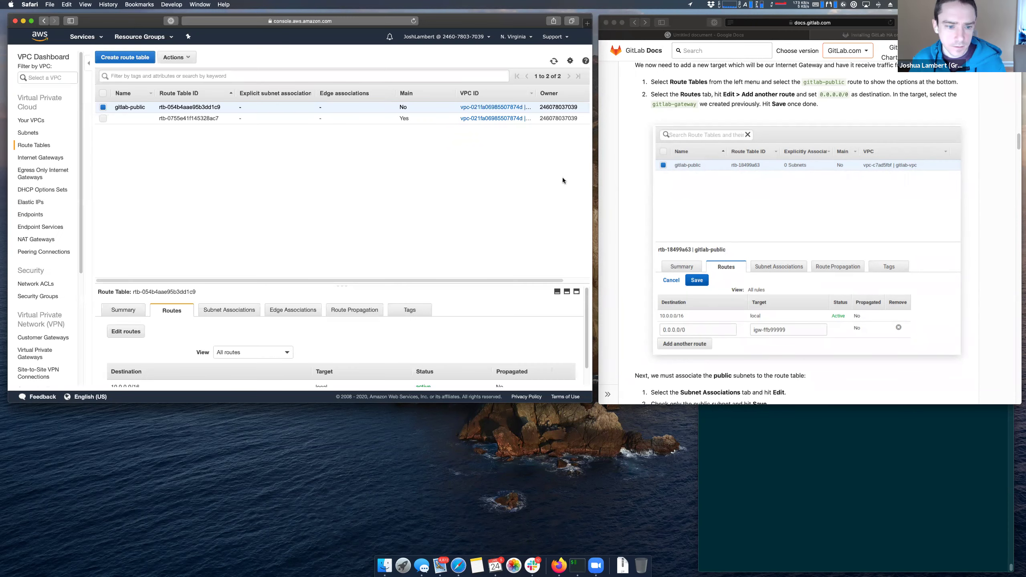
scroll(406, 336, "down", 2)
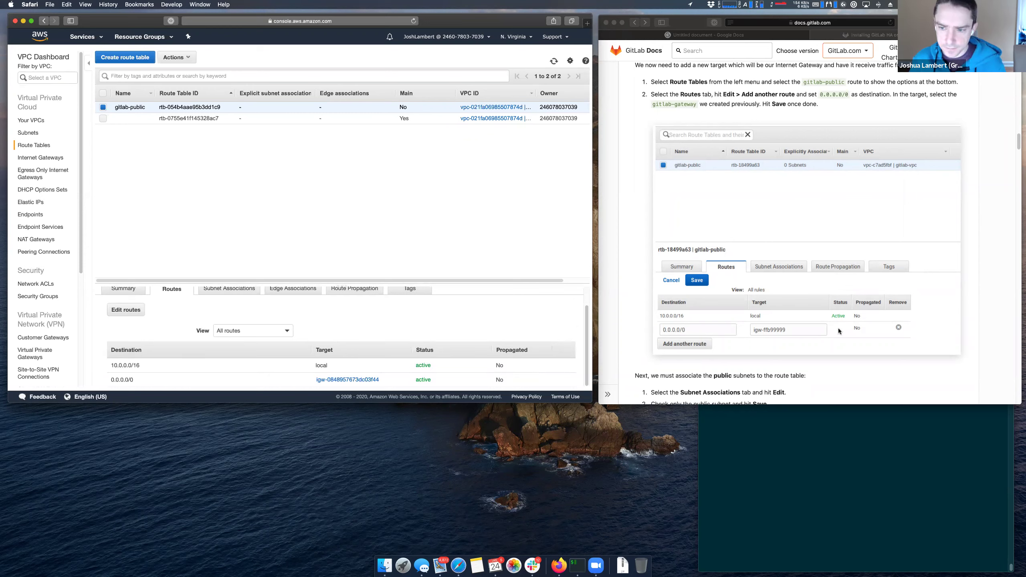
scroll(839, 329, "down", 5)
scroll(785, 308, "down", 3)
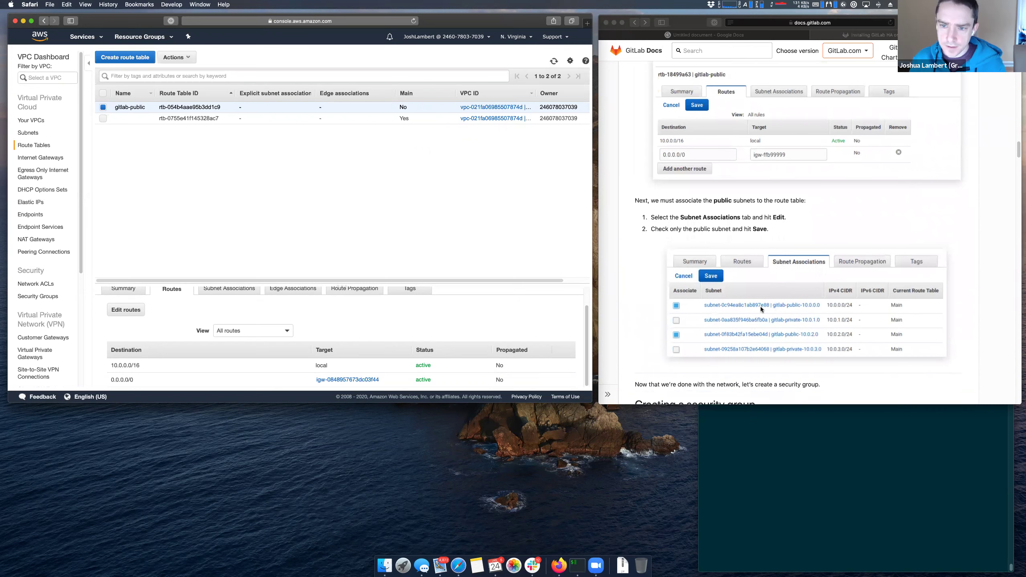
left_click(107, 311)
left_click(41, 152)
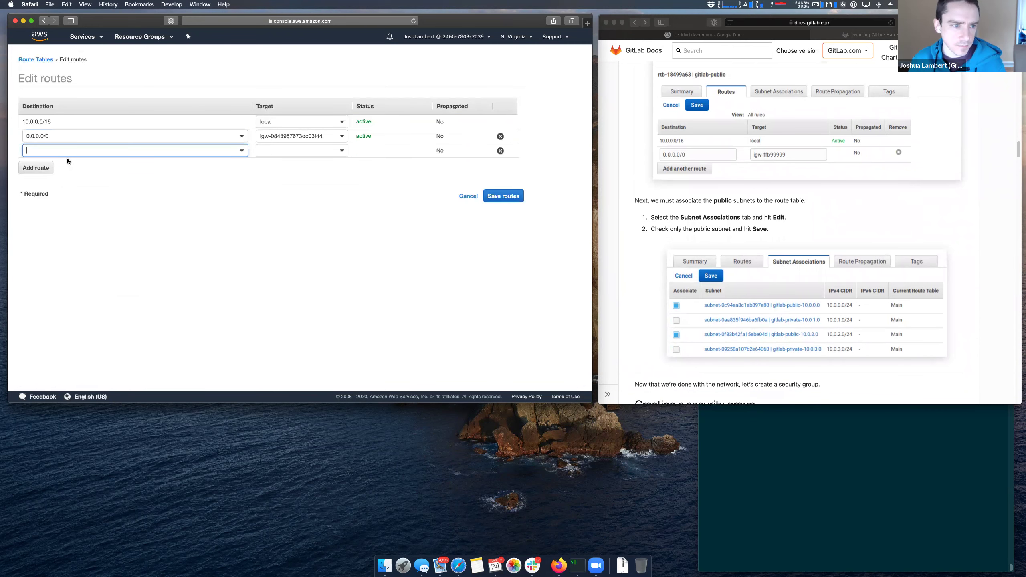
left_click(134, 151)
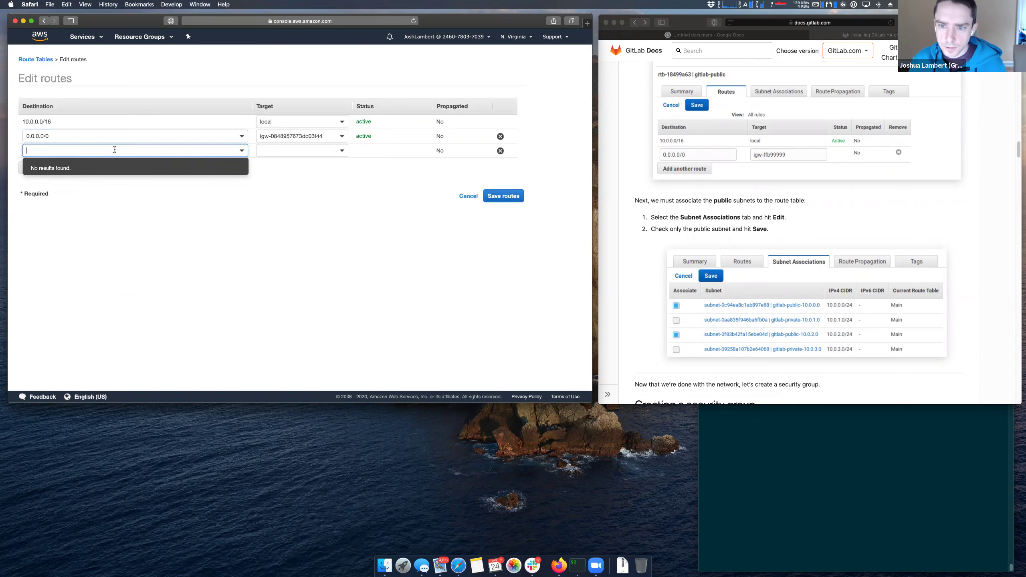
left_click(157, 198)
left_click(465, 196)
left_click(253, 315)
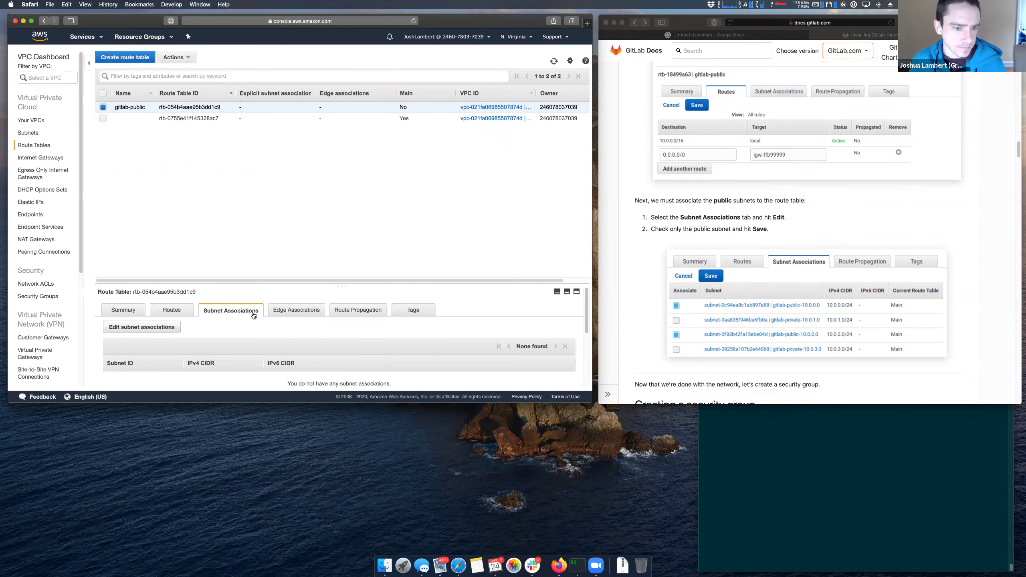
- Associate subnets 10.0.0.0/24 and 10.0.2.0/24 with gitlab-public and save
left_click(150, 312)
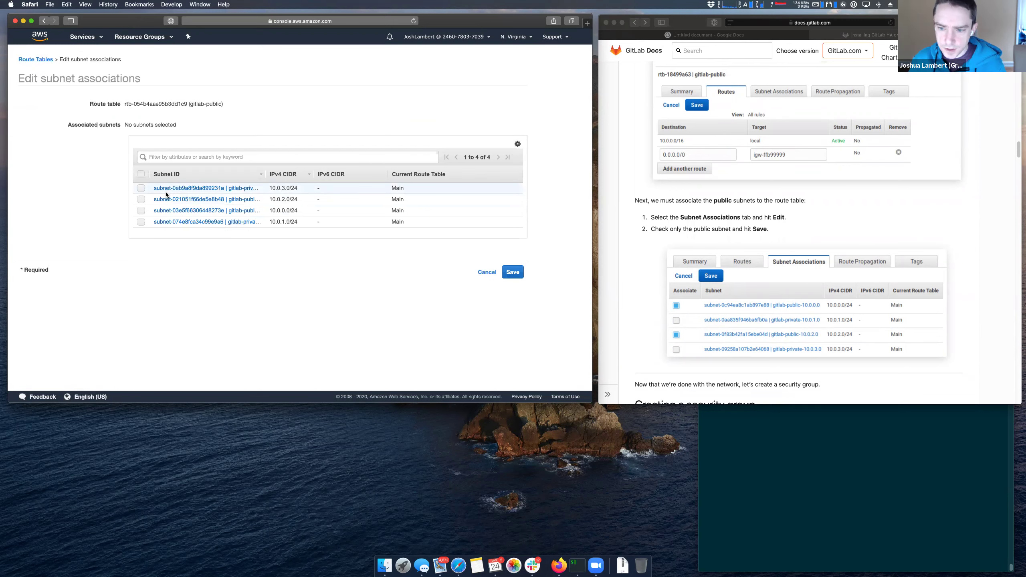
left_click(141, 211)
left_click(141, 202)
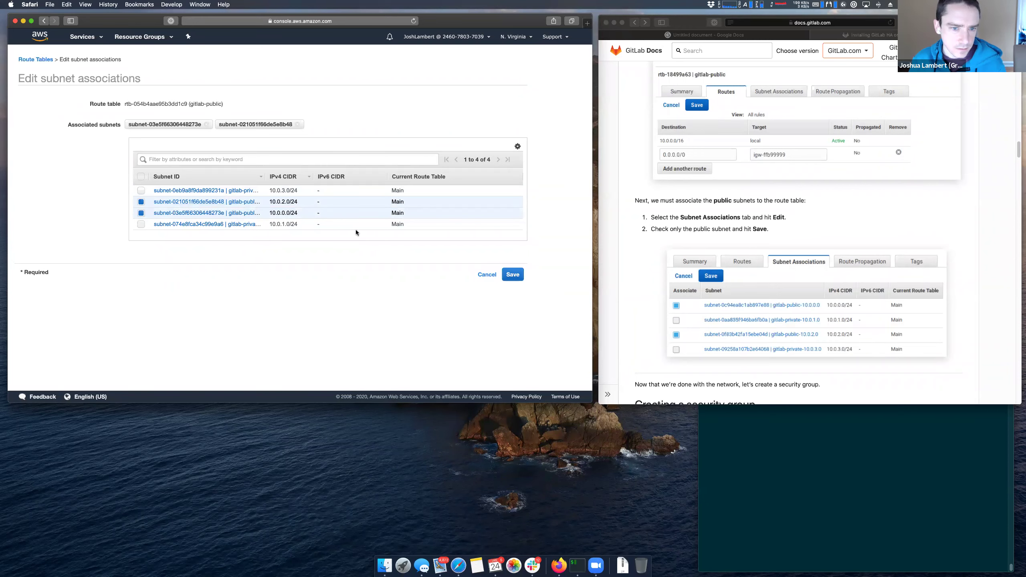
left_click(513, 274)
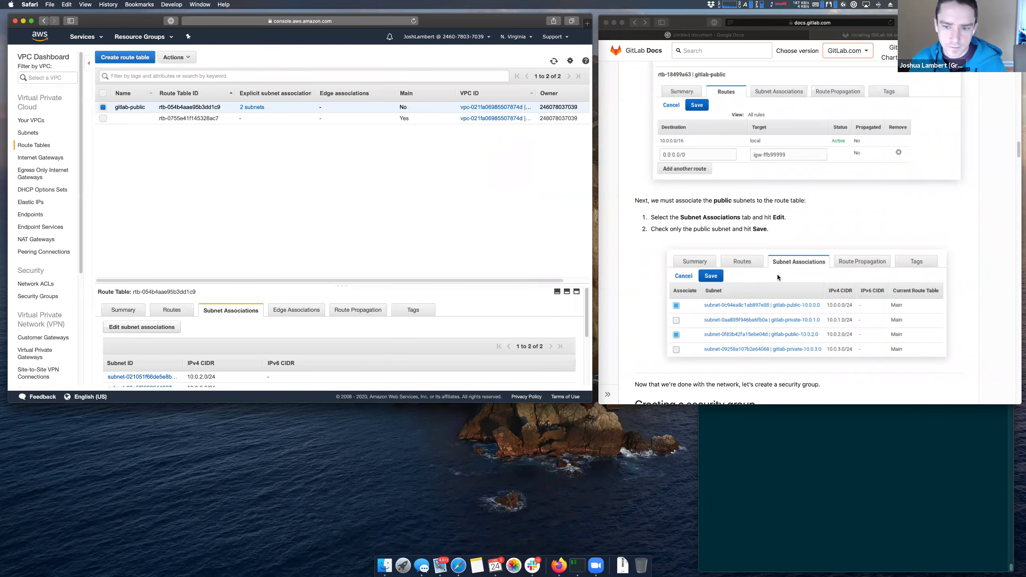
scroll(778, 274, "down", 5)
scroll(762, 276, "down", 1)
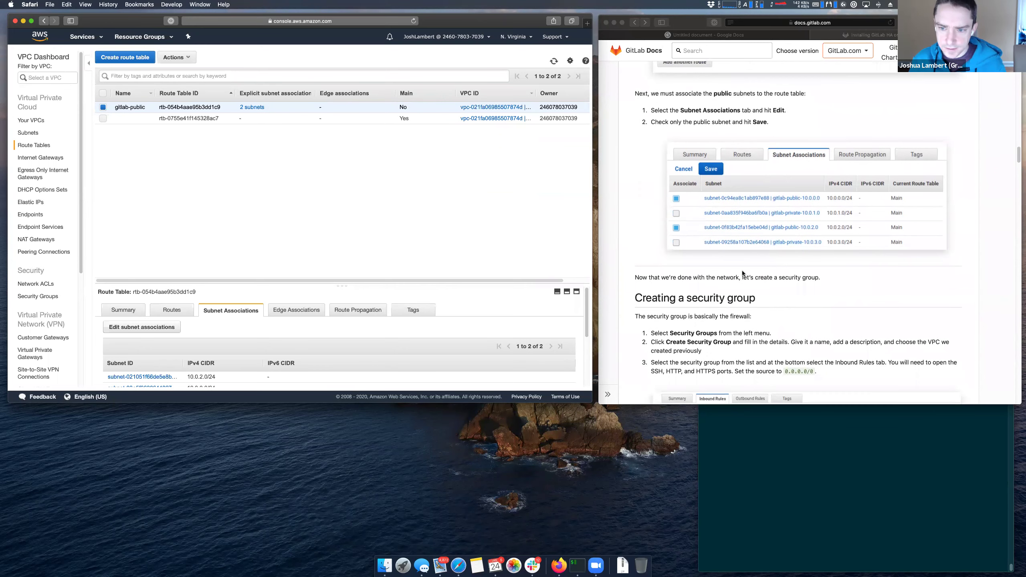
- Check that the main route table keeps private subnets 10.0.1.0/24 and 10.0.3.0/24
left_click(298, 121)
scroll(364, 320, "down", 3)
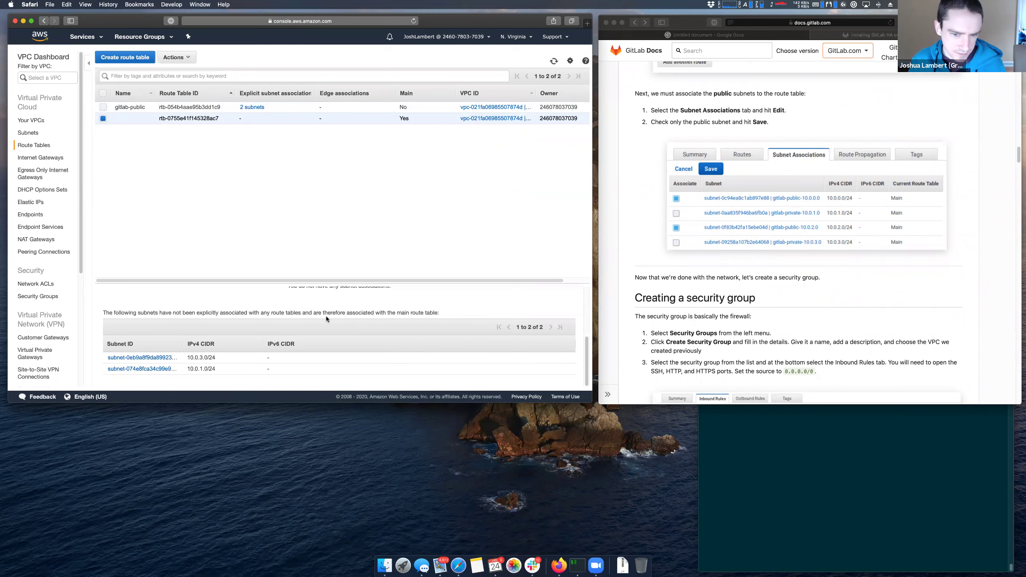
scroll(237, 322, "up", 1)
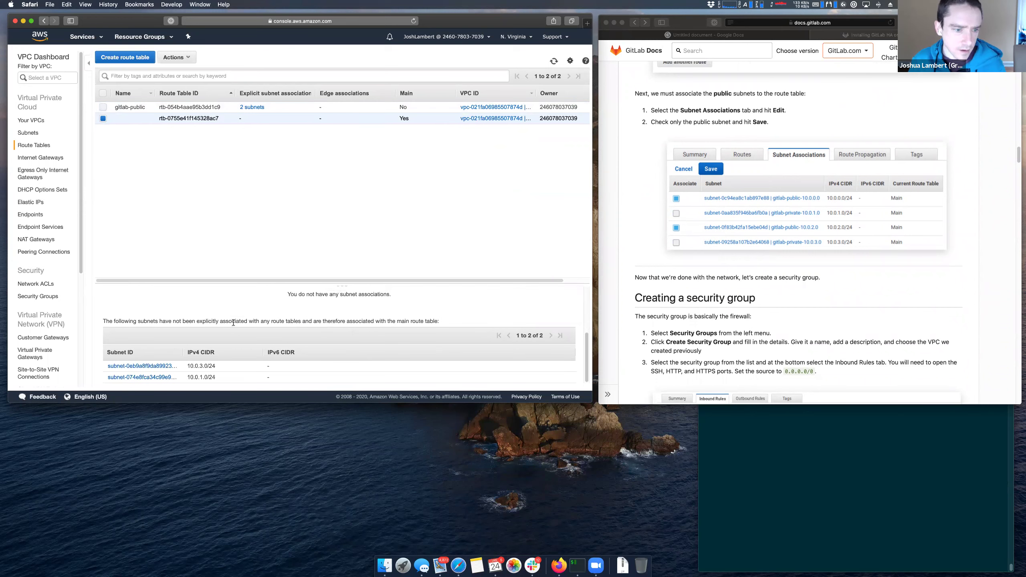
scroll(230, 326, "up", 1)
scroll(227, 328, "down", 2)
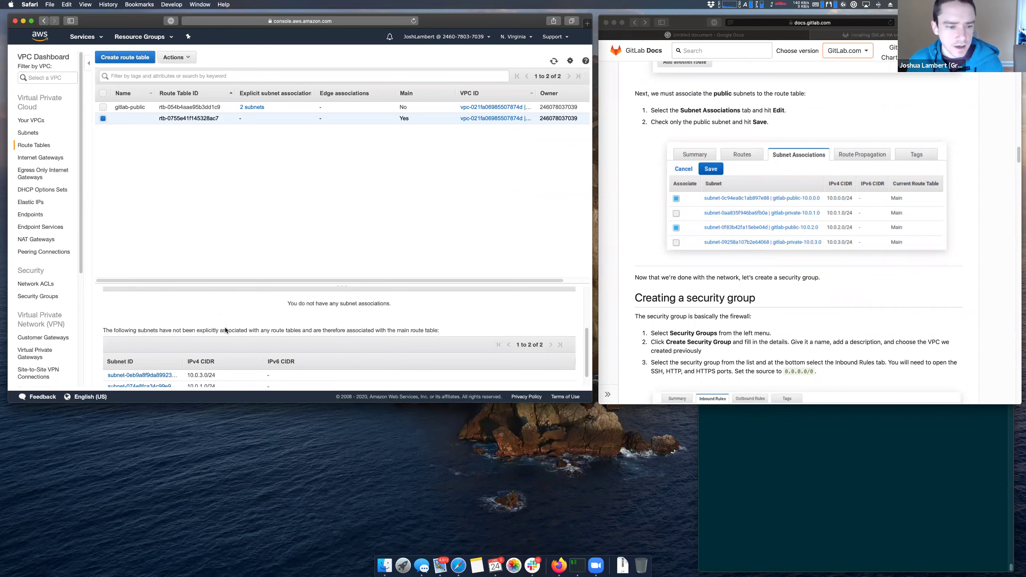
scroll(151, 360, "up", 5)
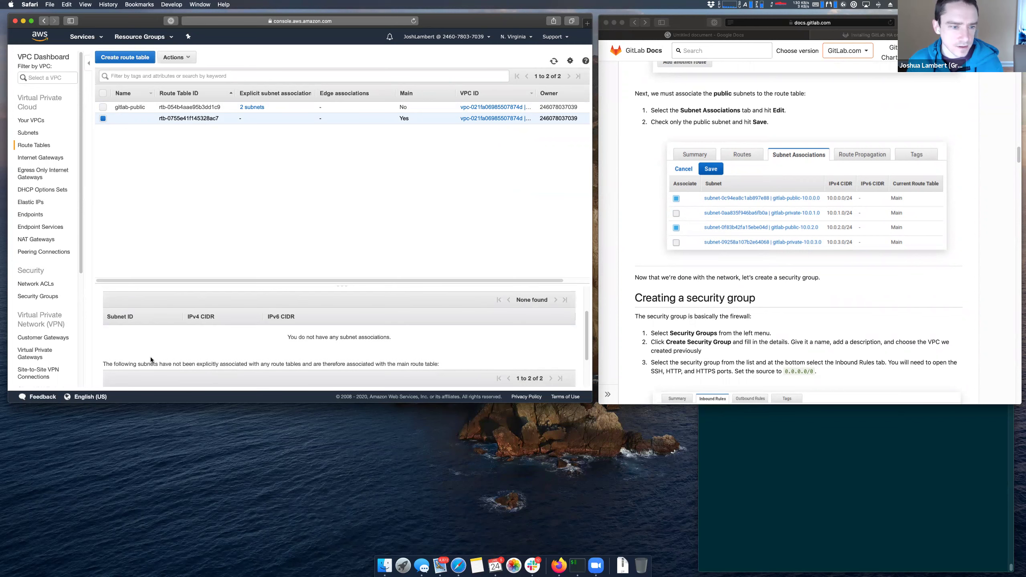
scroll(162, 315, "up", 3)
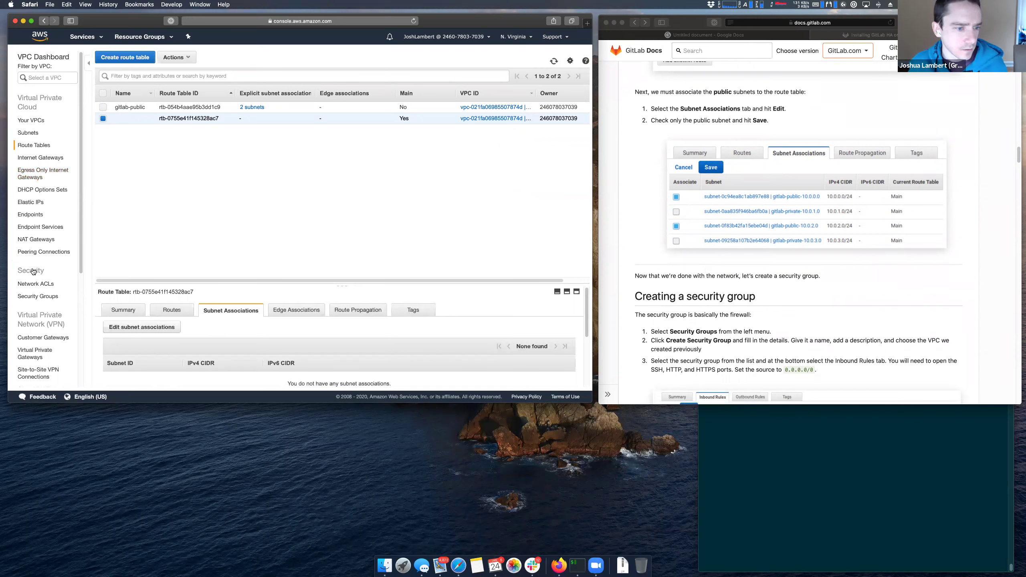
- Start a new security group named gitlab in the gitlab VPC
left_click(41, 296)
scroll(664, 247, "down", 4)
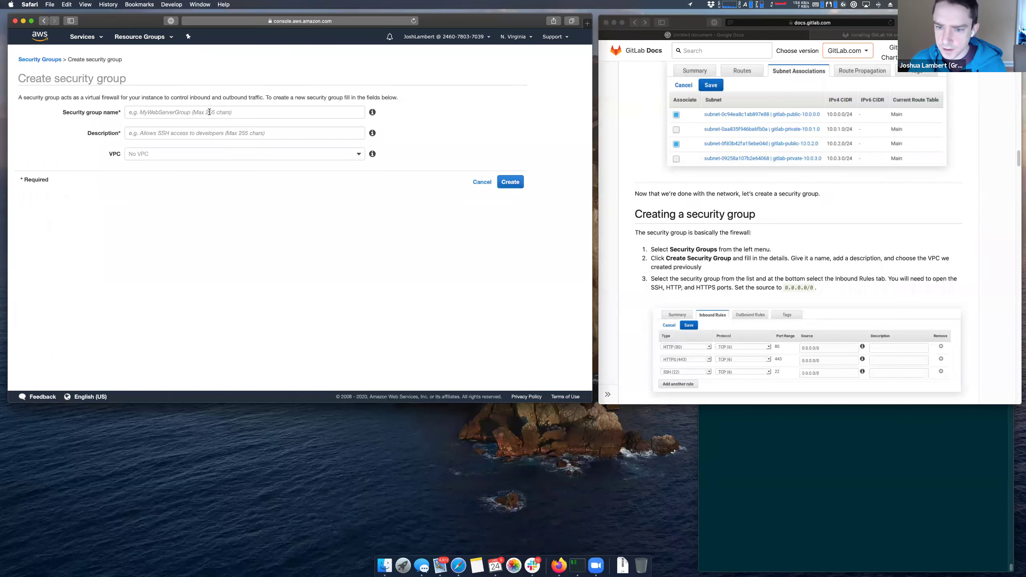
left_click(218, 119)
type("gitlab")
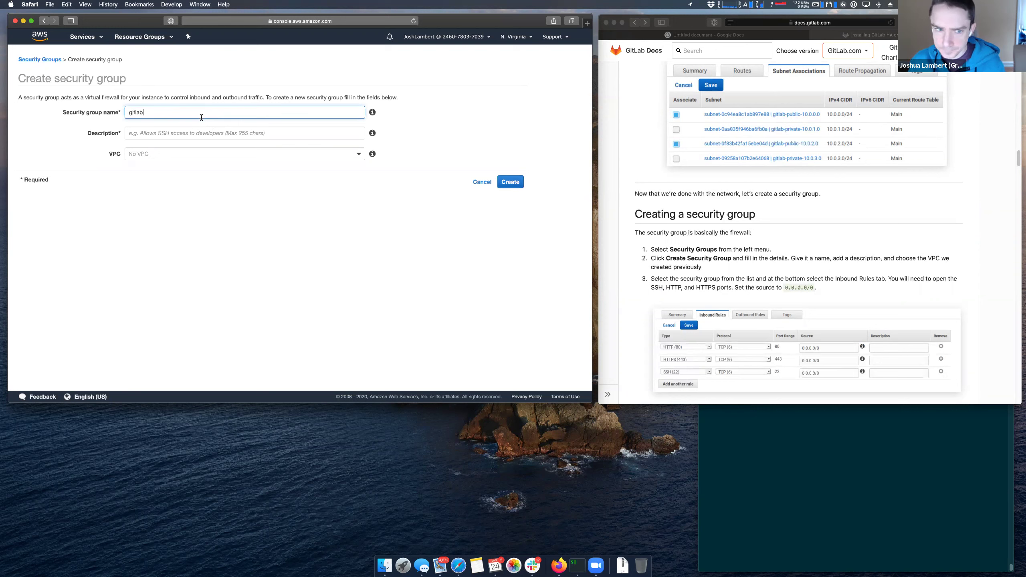
left_click(182, 154)
left_click(169, 196)
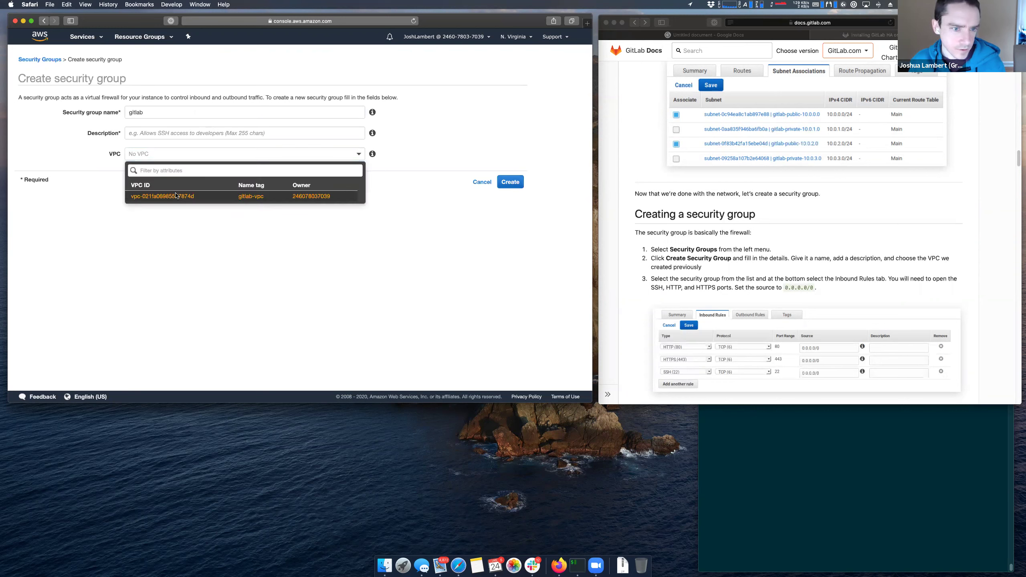
left_click(509, 183)
- Fill in the required description 'GitLab public security gitlab'
left_click(259, 127)
type("GitLab")
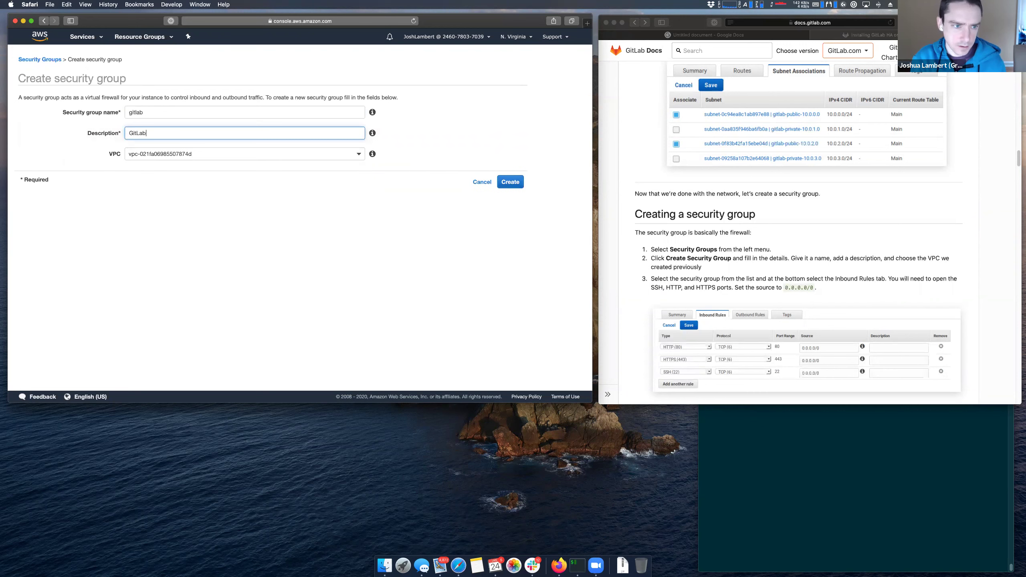
type(" e")
key("BackSpace")
type("public security gitlab?")
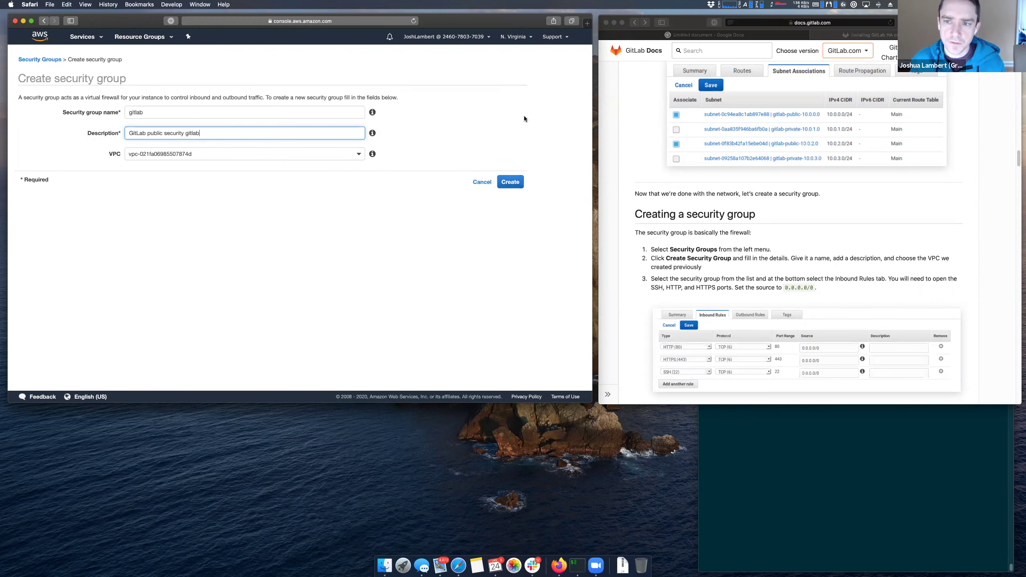
left_click(754, 37)
- Add the feedback sub-bullet 'Consider having a default security group description?'
key("Return")
type("Consider h")
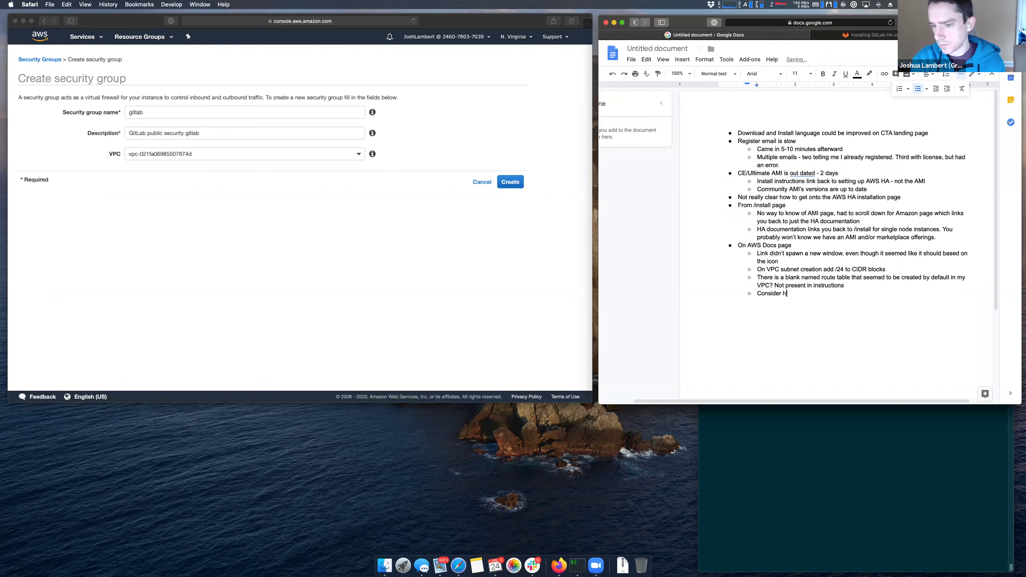
type("aving a default security ")
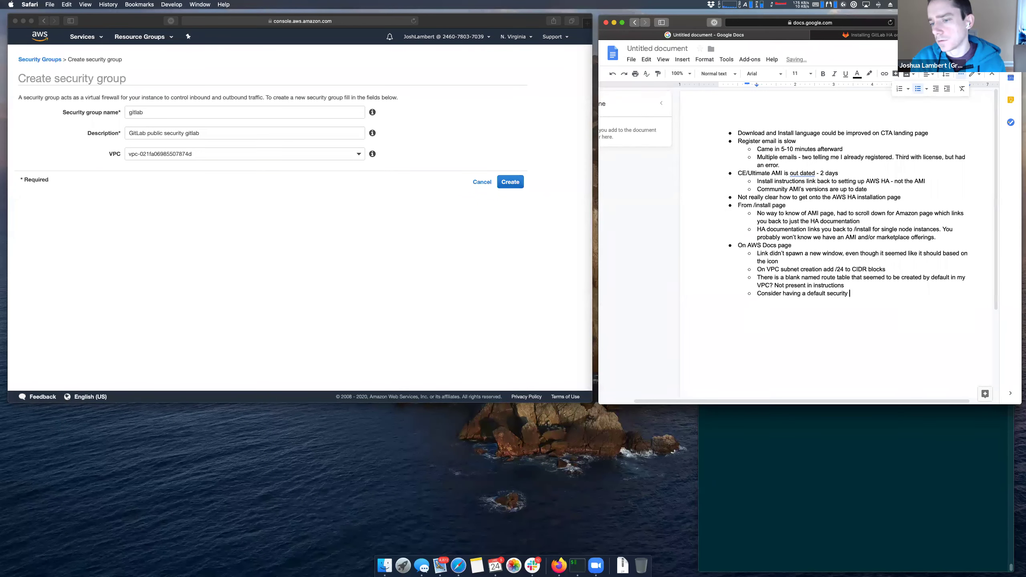
type("group description?")
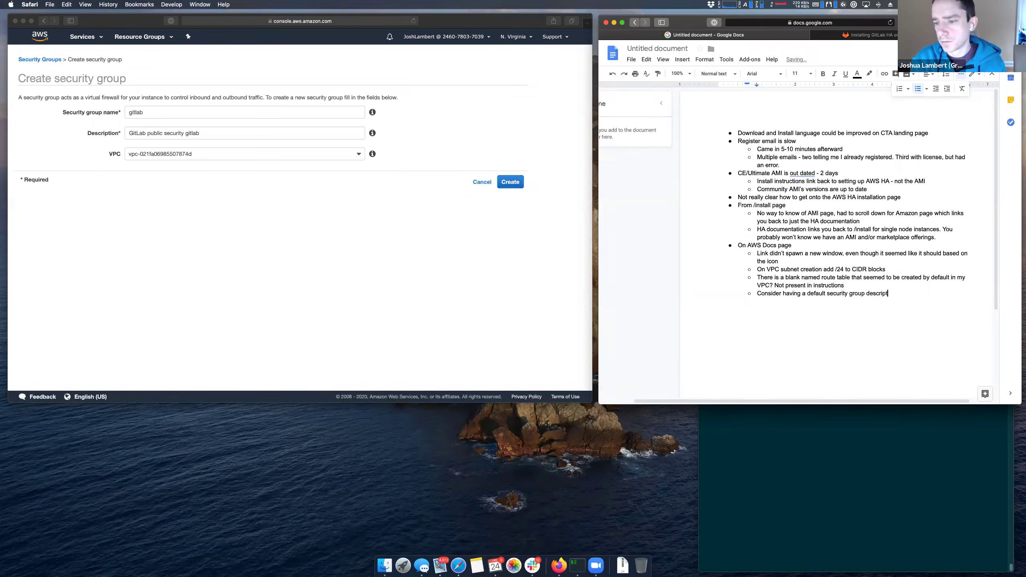
left_click(894, 36)
- Create the gitlab security group and select it beside default, with no inbound rules yet
scroll(729, 190, "up", 10)
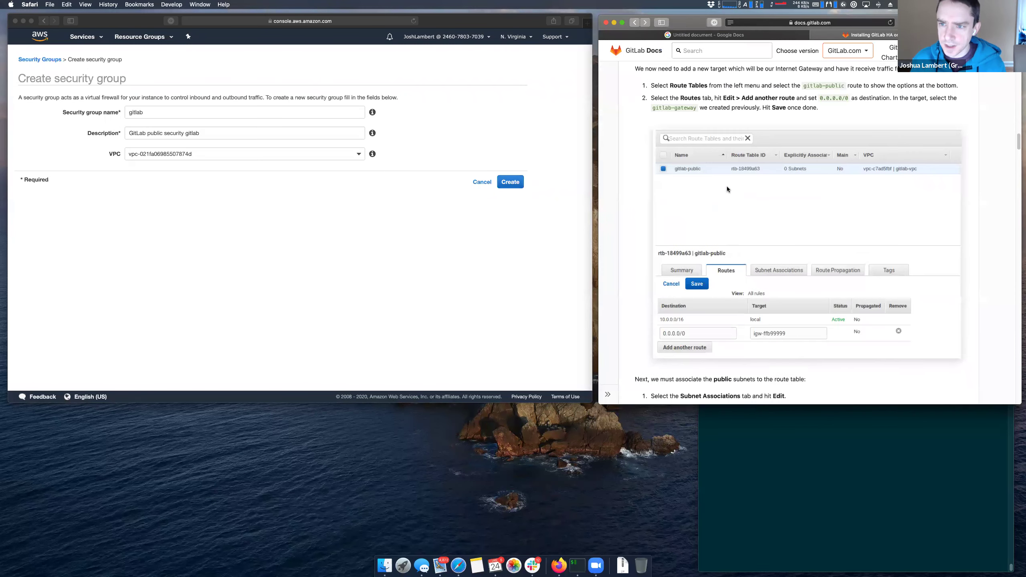
scroll(741, 174, "up", 1)
scroll(761, 199, "down", 10)
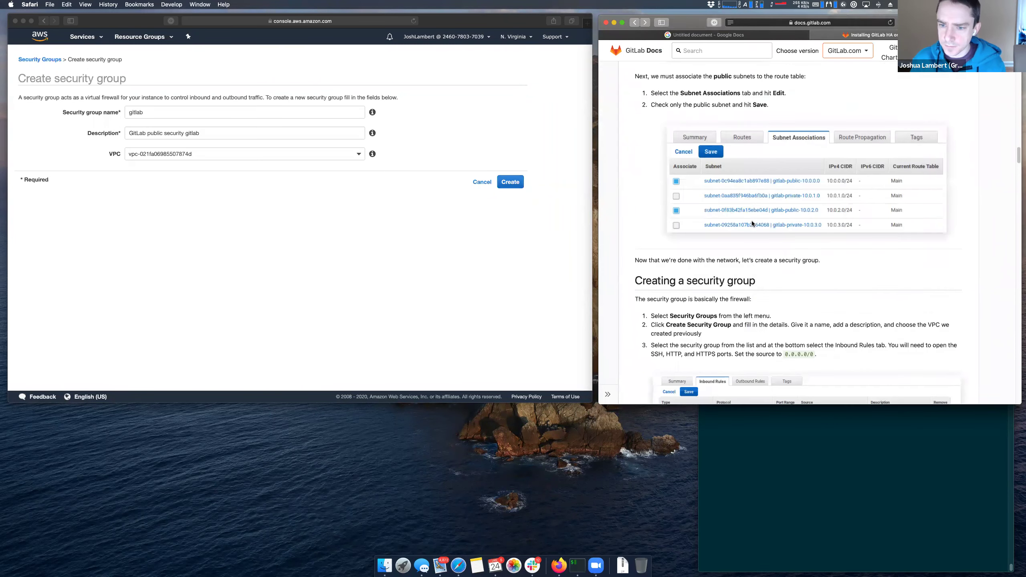
scroll(753, 225, "down", 3)
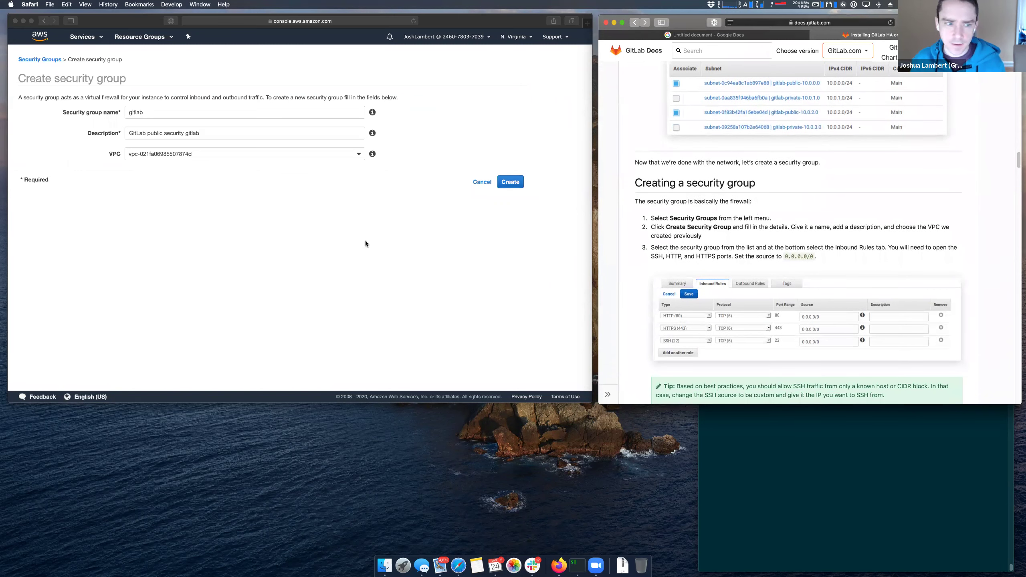
left_click(337, 211)
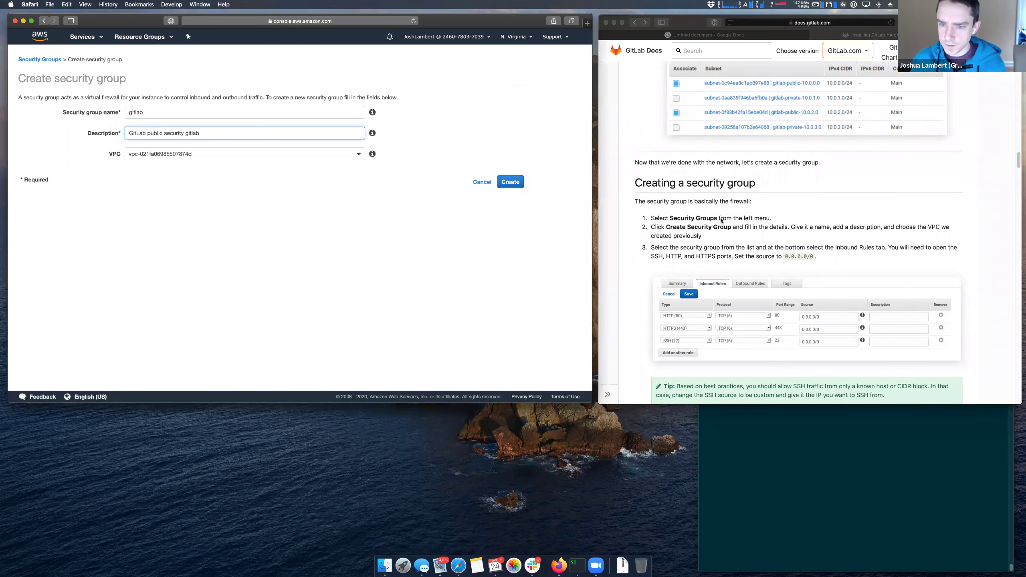
scroll(722, 221, "down", 3)
left_click(522, 183)
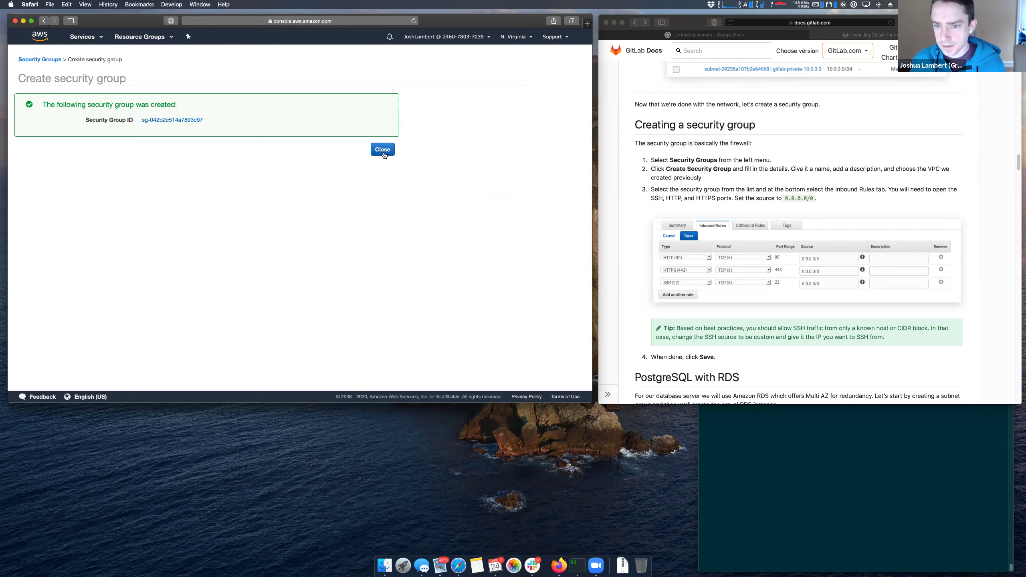
left_click(382, 150)
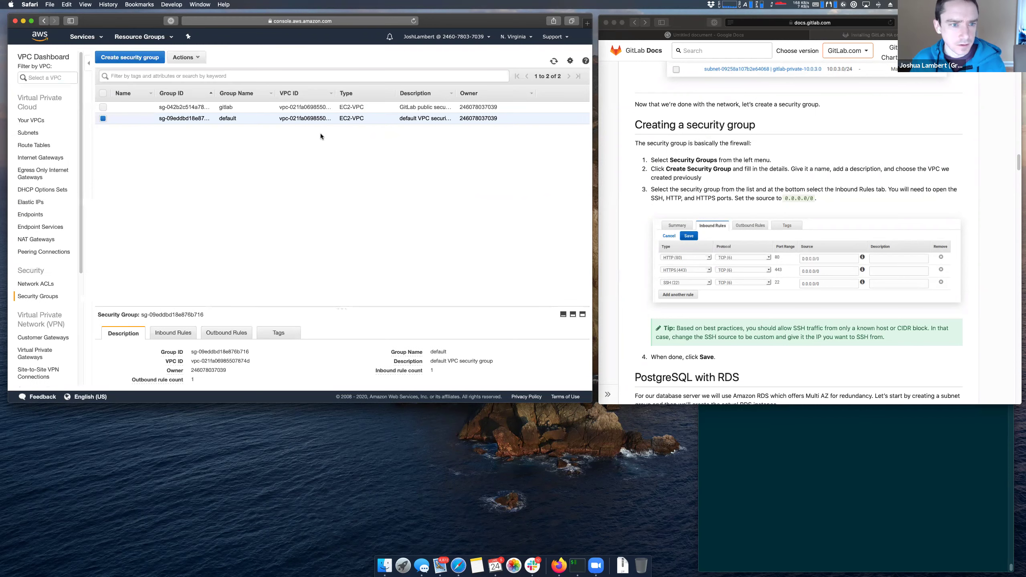
left_click(242, 108)
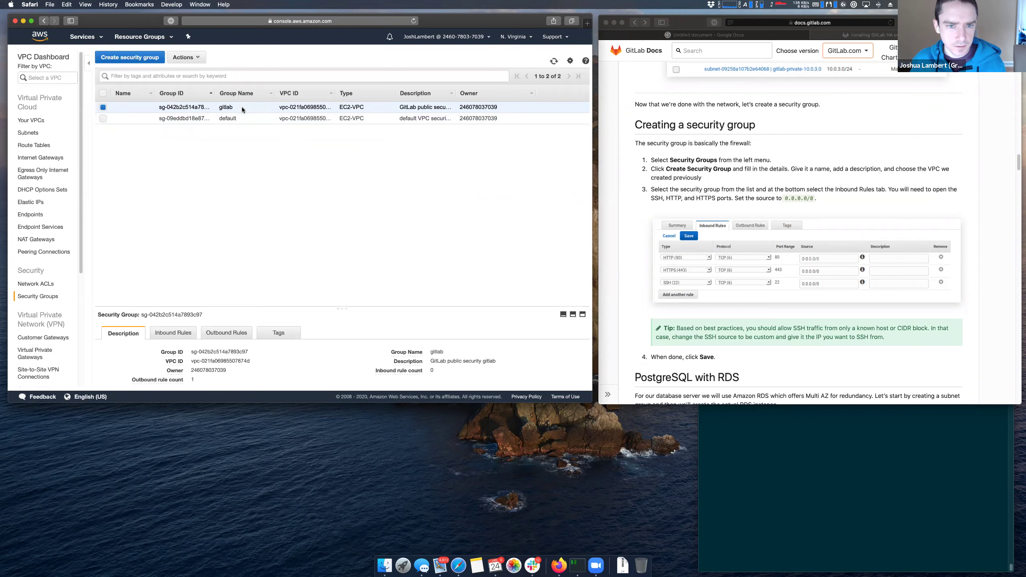
left_click(743, 36)
- Add the feedback note 'Doesn't say to hit create on security group creation', fixing its typo
type("Doesn't say ")
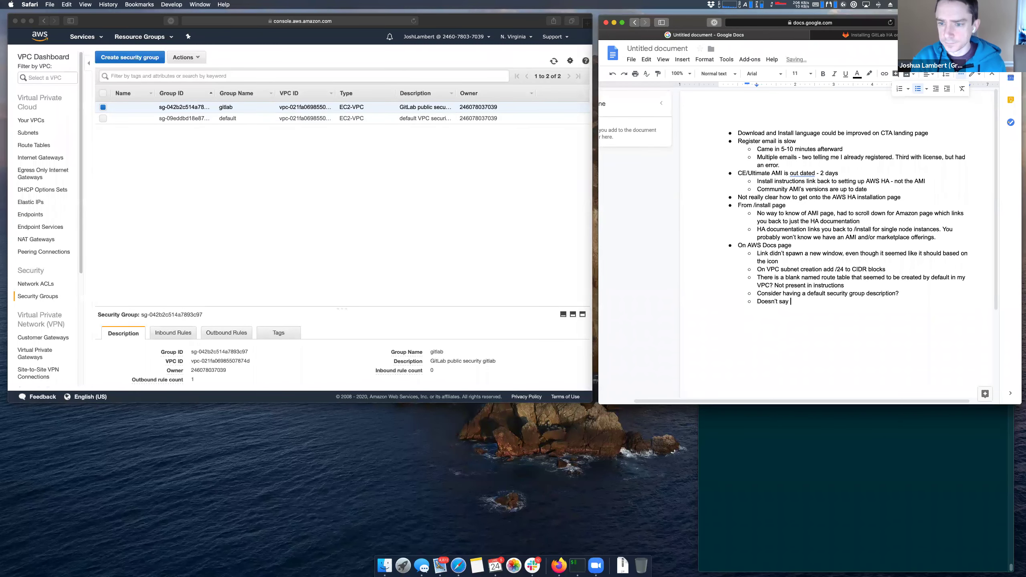
type("to hit create on se")
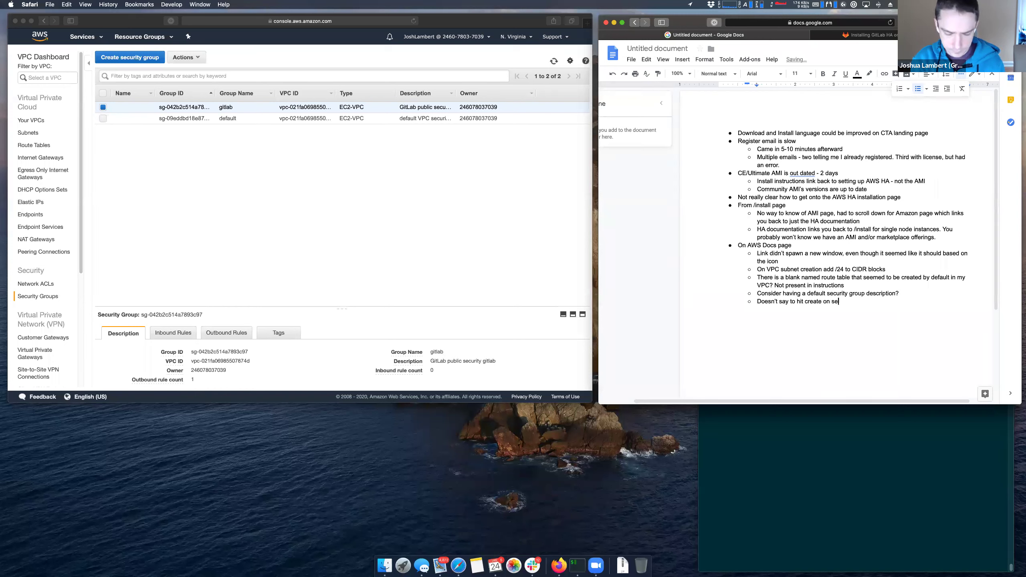
type("curity group creatoin")
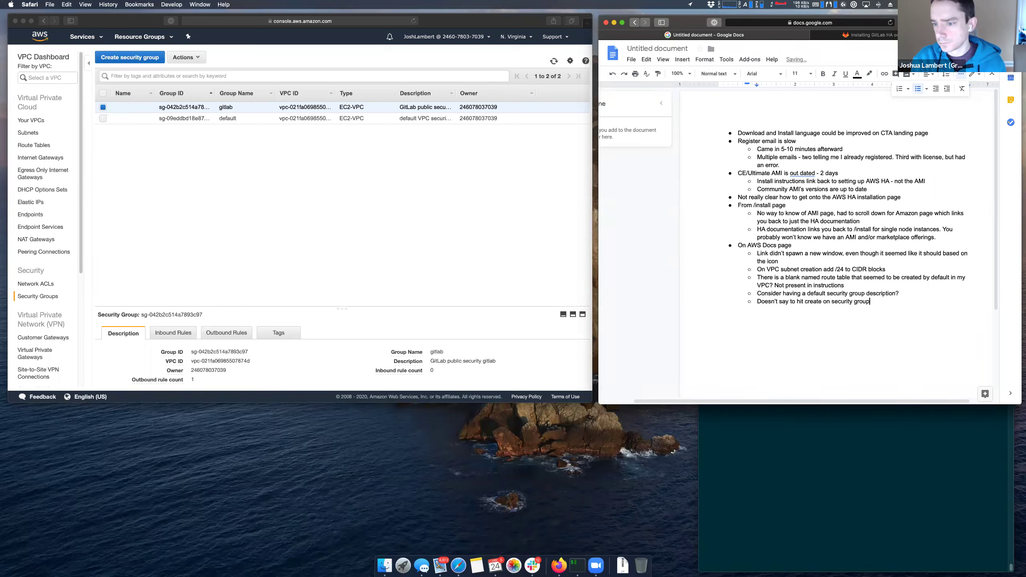
key("BackSpace")
key("BackSpace")
key("BackSpace")
type("ion")
- Go back to the GitLab HA guide and scroll further down it
left_click(859, 35)
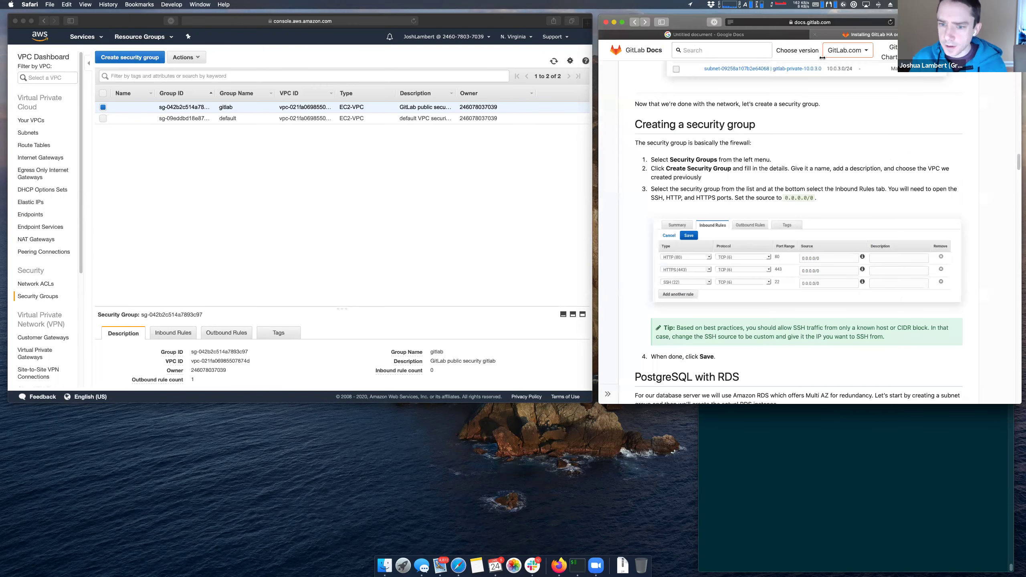
key("super+grave")
scroll(738, 248, "down", 1)
scroll(737, 247, "down", 2)
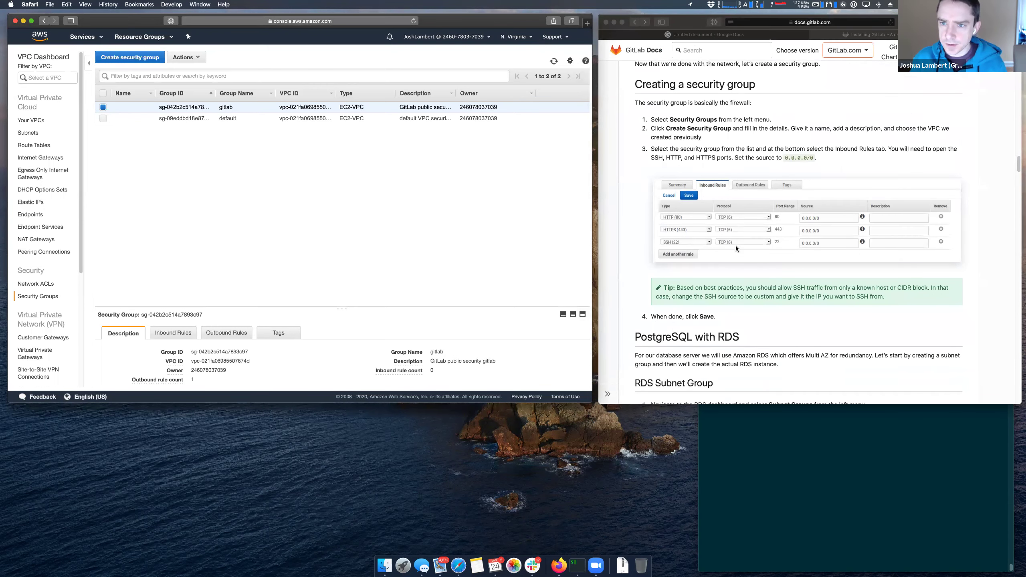
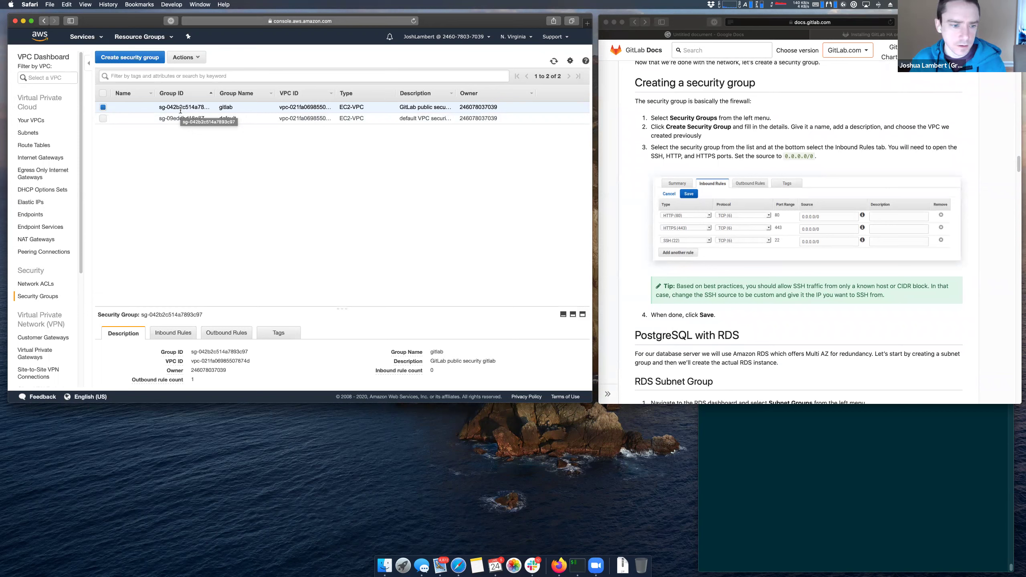
- Add and save an inbound HTTP rule (TCP 80) from anywhere (0.0.0.0/0) on the gitlab security group
left_click(186, 334)
left_click(139, 350)
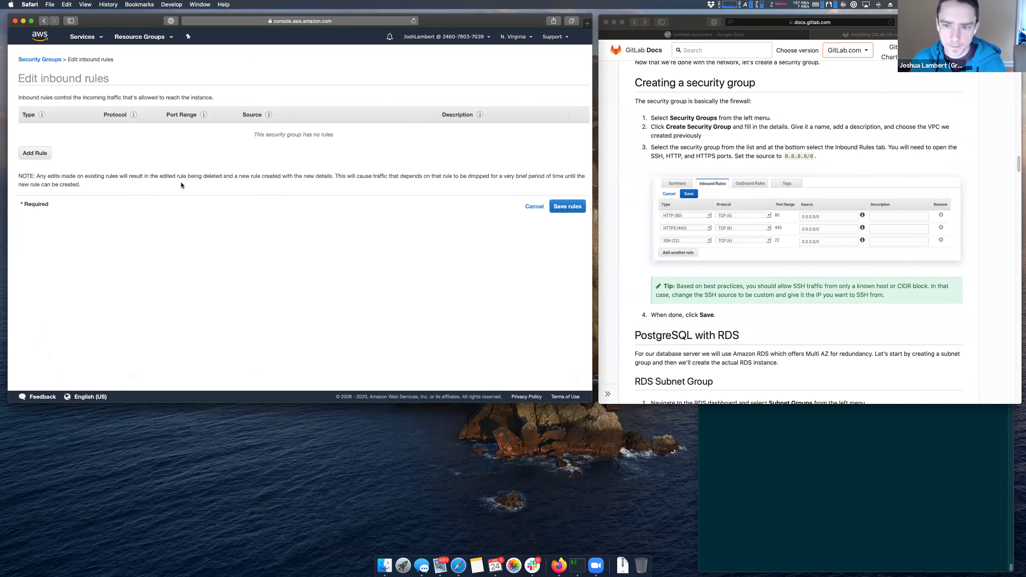
left_click(46, 156)
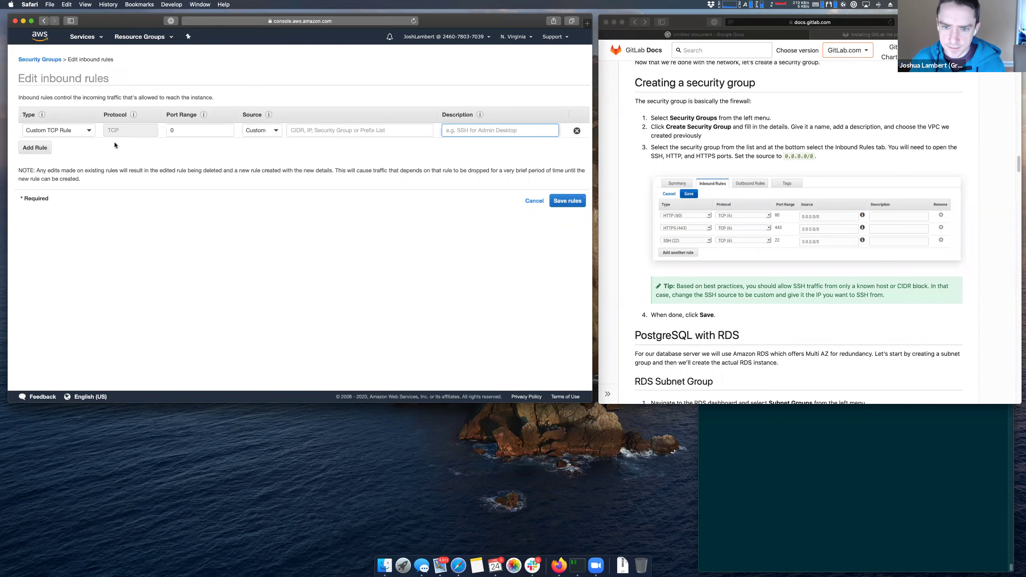
left_click(78, 133)
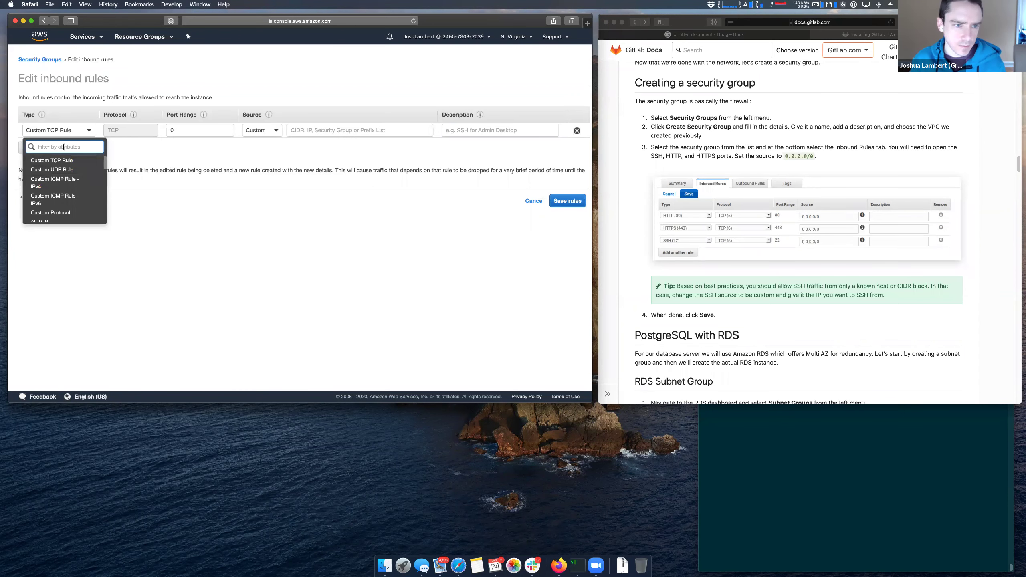
type("http")
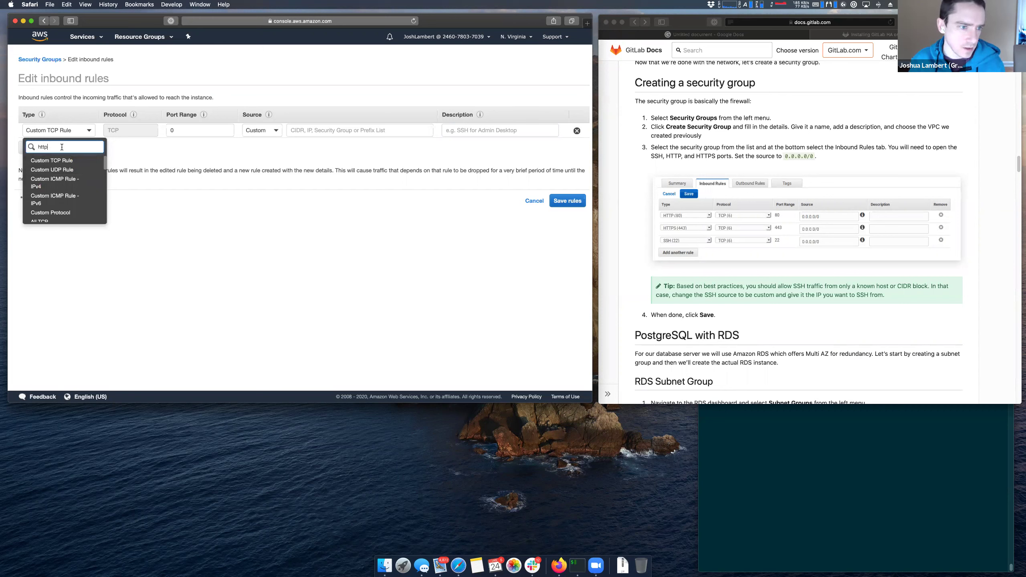
key("Return")
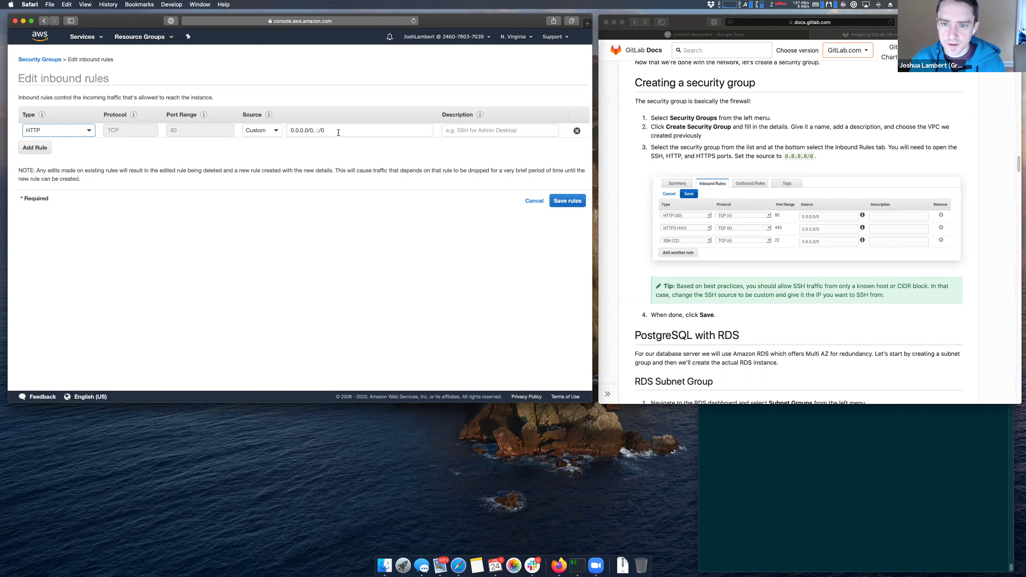
left_click(266, 132)
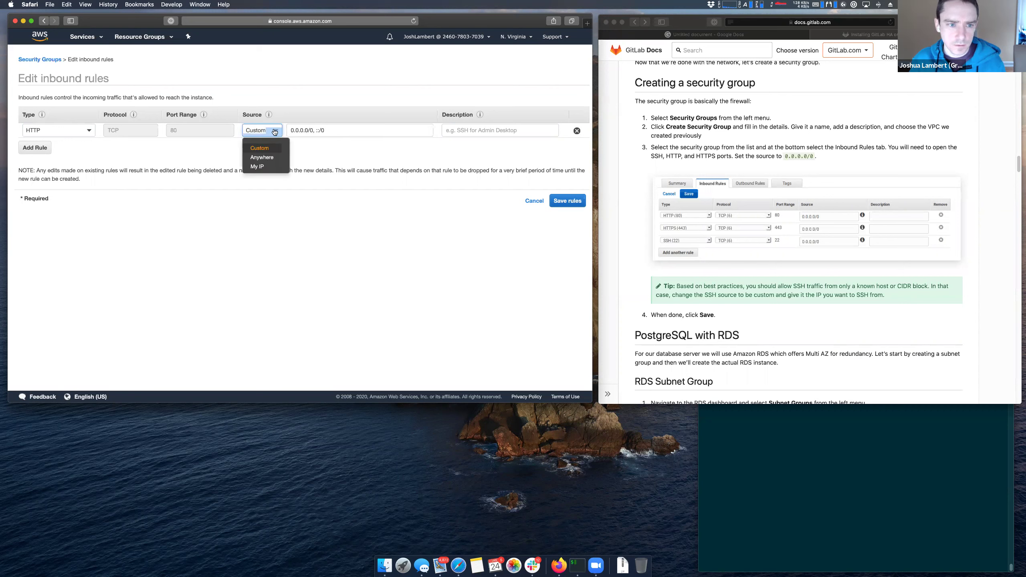
left_click(270, 157)
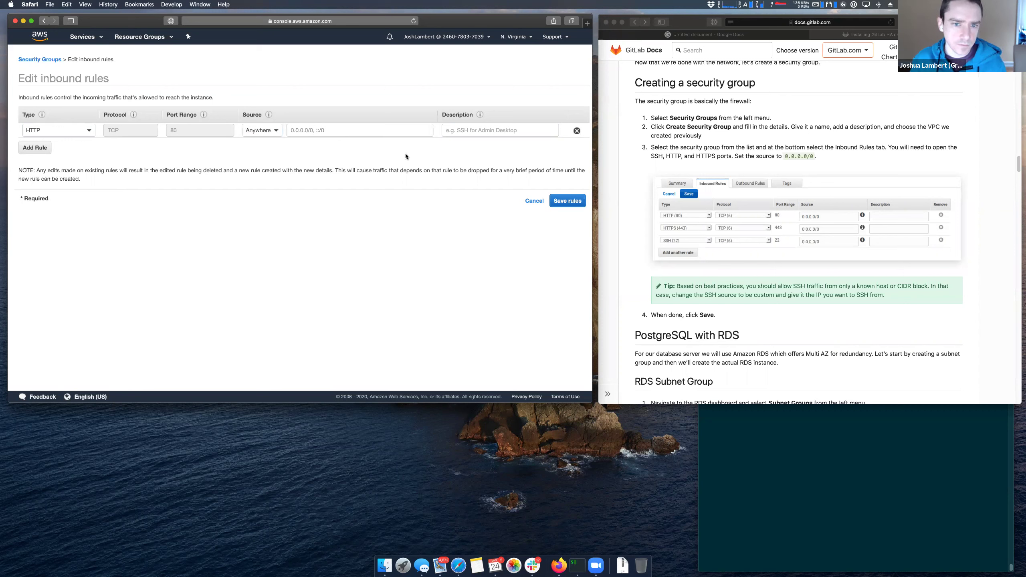
left_click(567, 201)
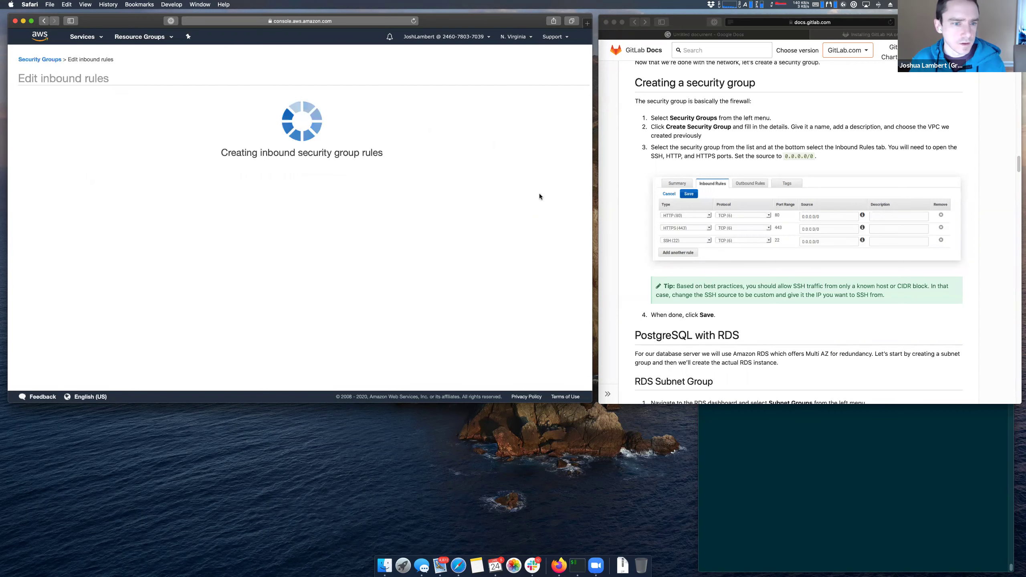
left_click(389, 134)
- Change the second inbound rule to HTTPS on port 443, open to anywhere
left_click(121, 349)
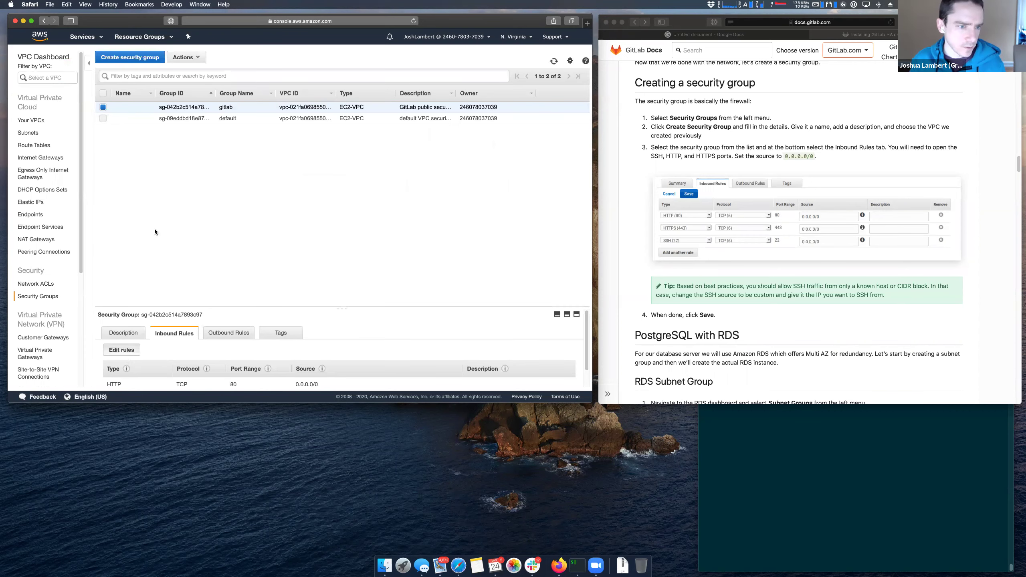
left_click(69, 147)
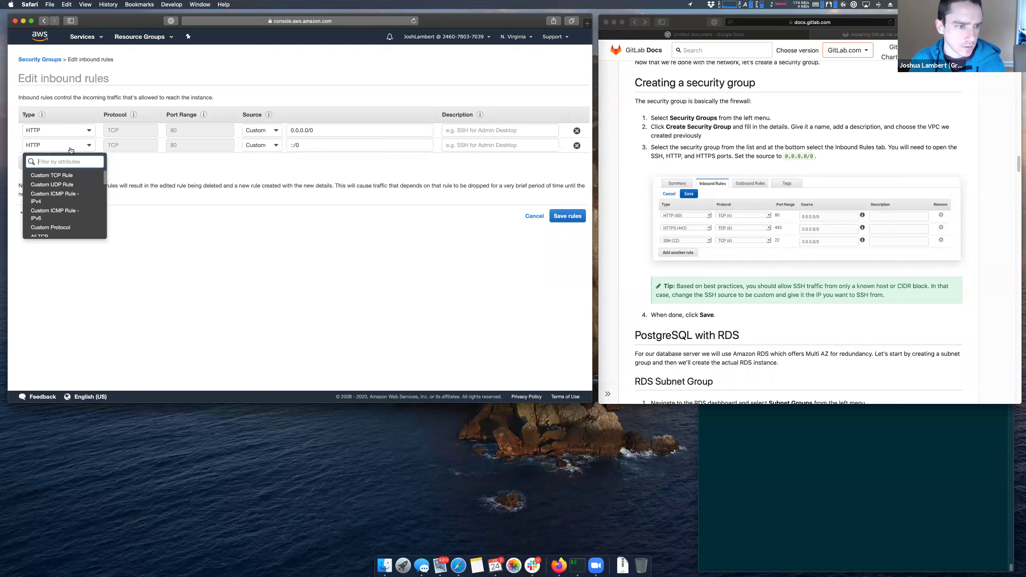
type("ht")
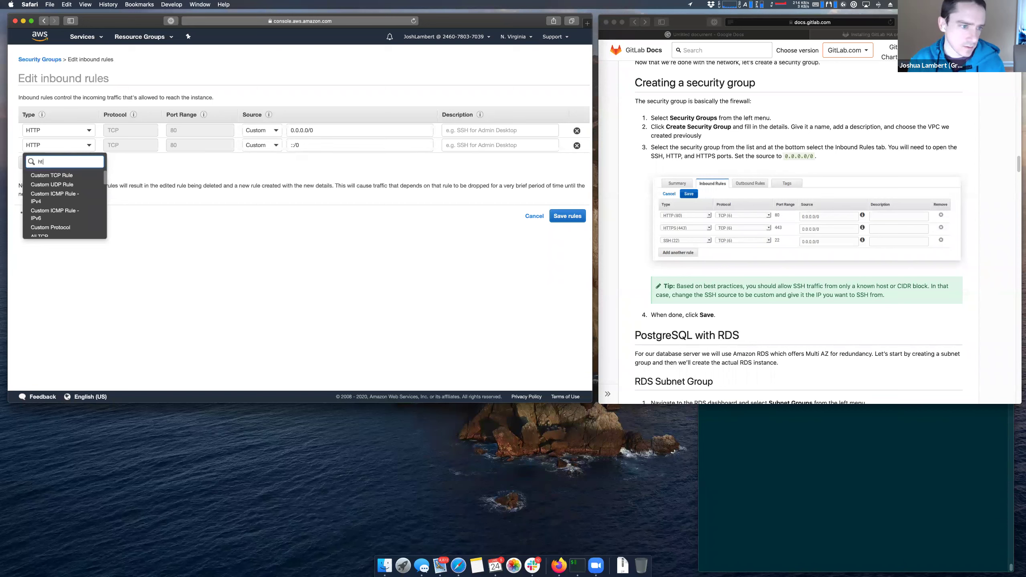
type("tps")
key("Down")
key("Return")
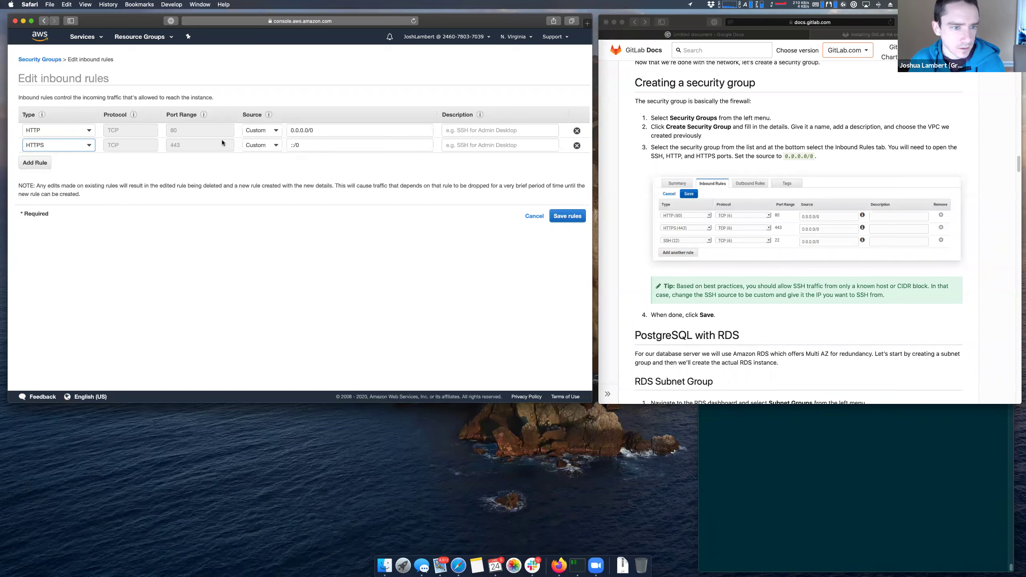
left_click(261, 144)
left_click(272, 164)
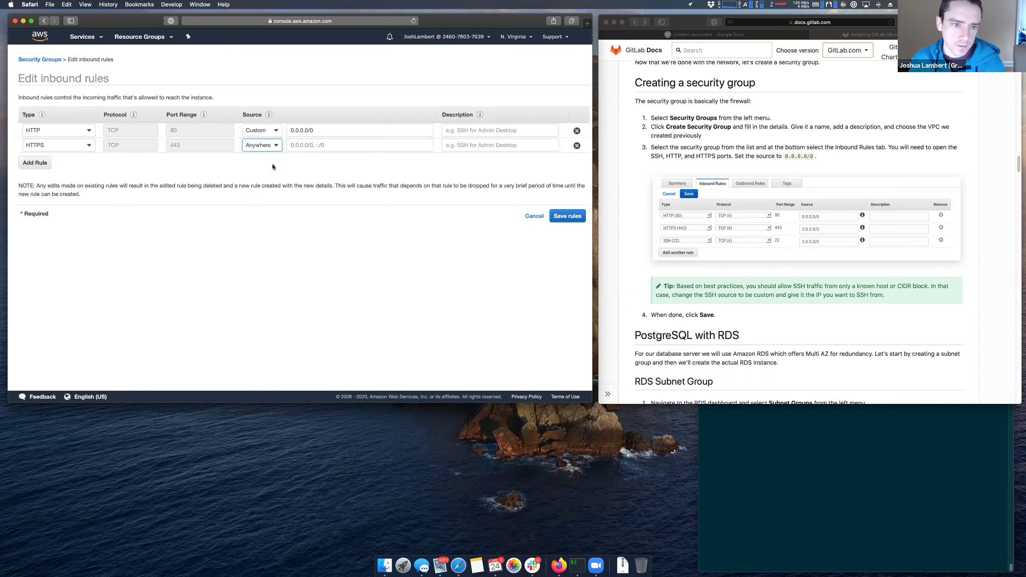
- Add a third rule for SSH on port 22 from anywhere and save the rules
left_click(35, 162)
left_click(45, 162)
type("ssh")
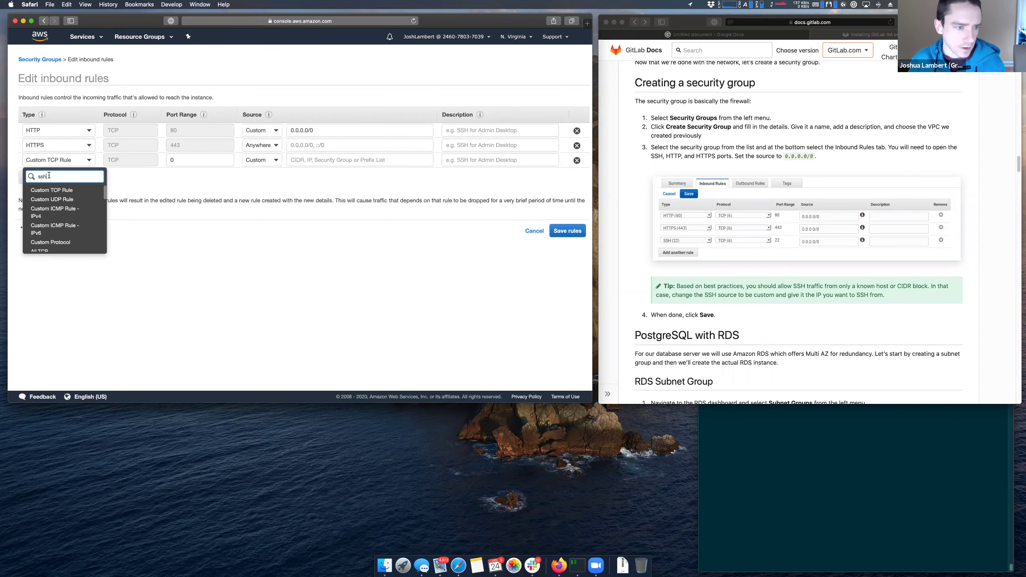
left_click(52, 189)
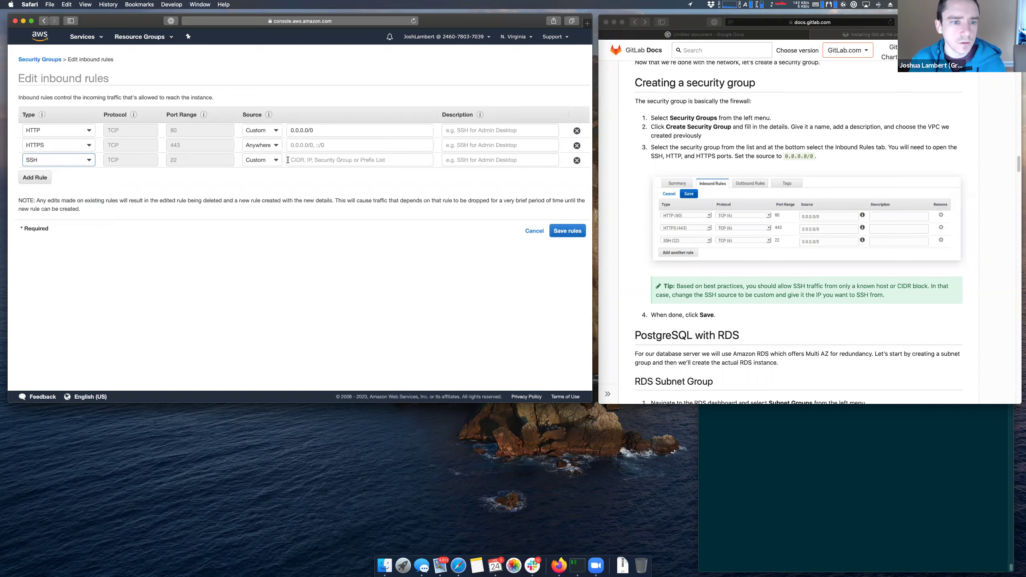
left_click(271, 162)
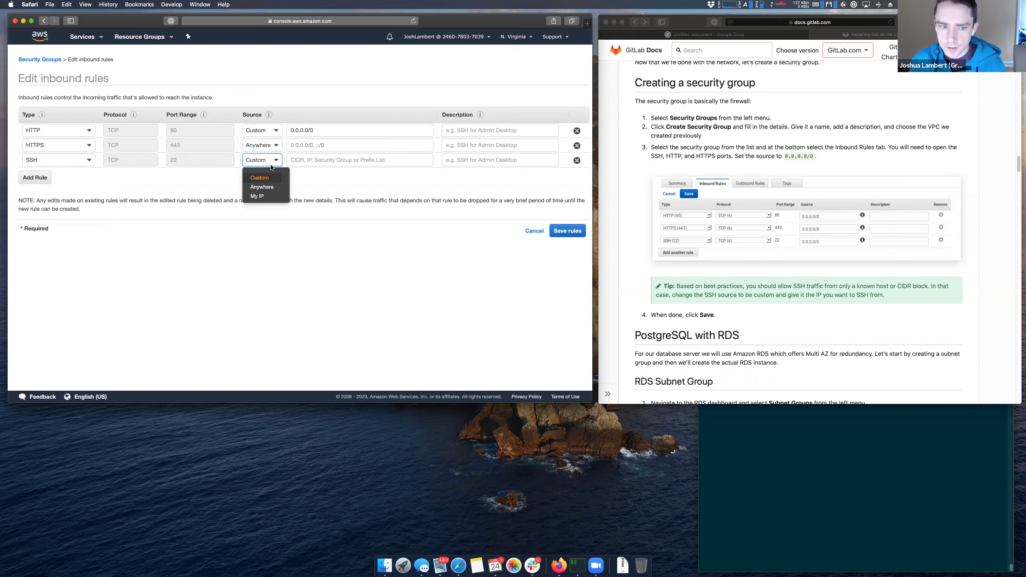
left_click(263, 186)
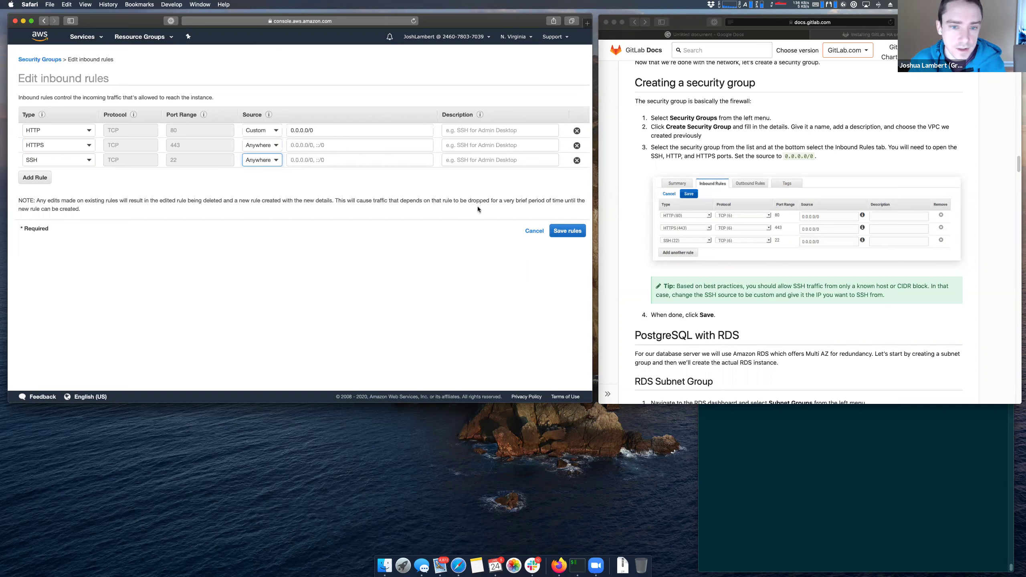
scroll(724, 215, "down", 1)
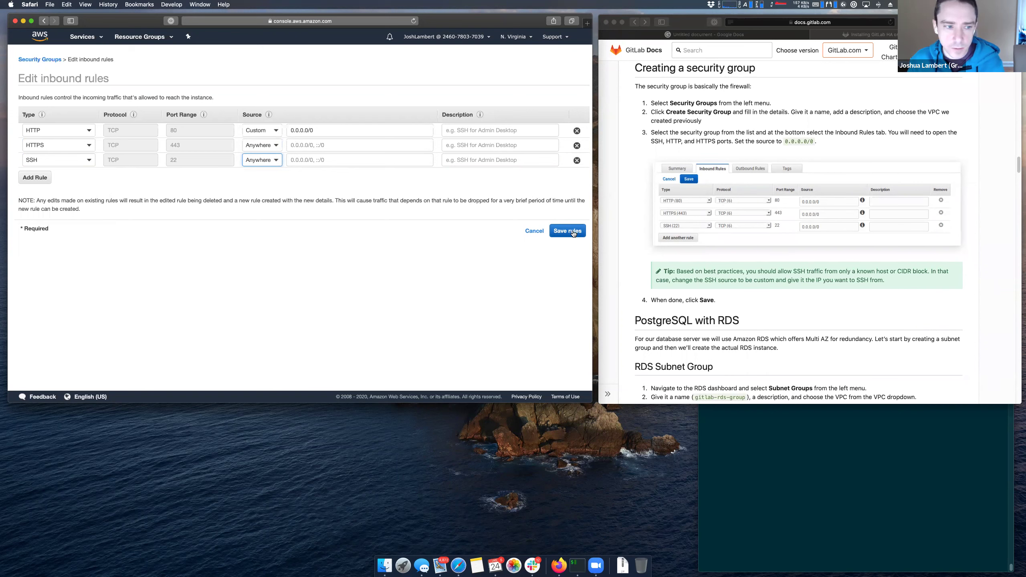
left_click(573, 231)
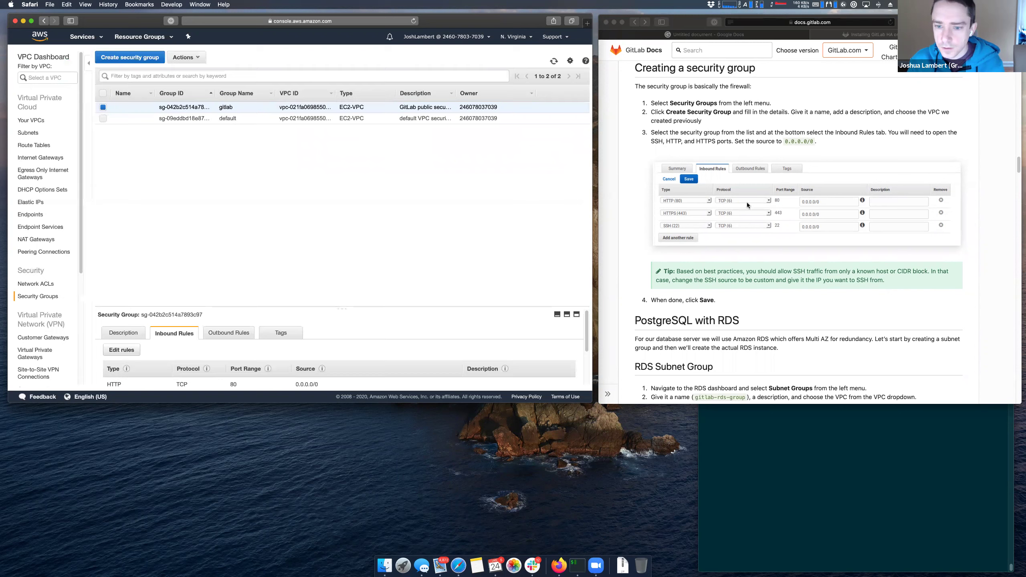
- Scroll the GitLab docs down to the PostgreSQL with RDS and RDS Subnet Group instructions
scroll(747, 202, "down", 10)
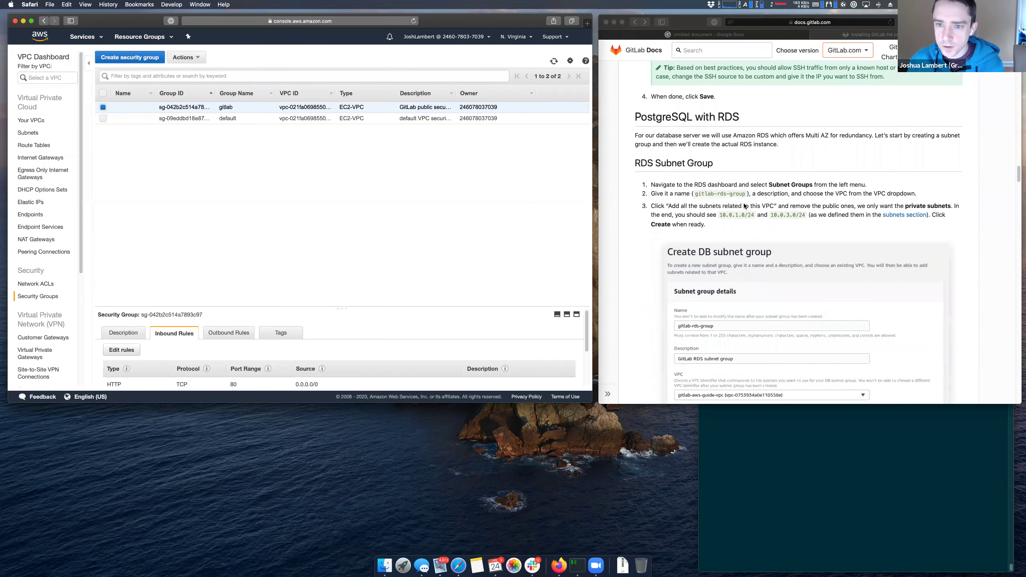
left_click_drag(736, 118, 636, 118)
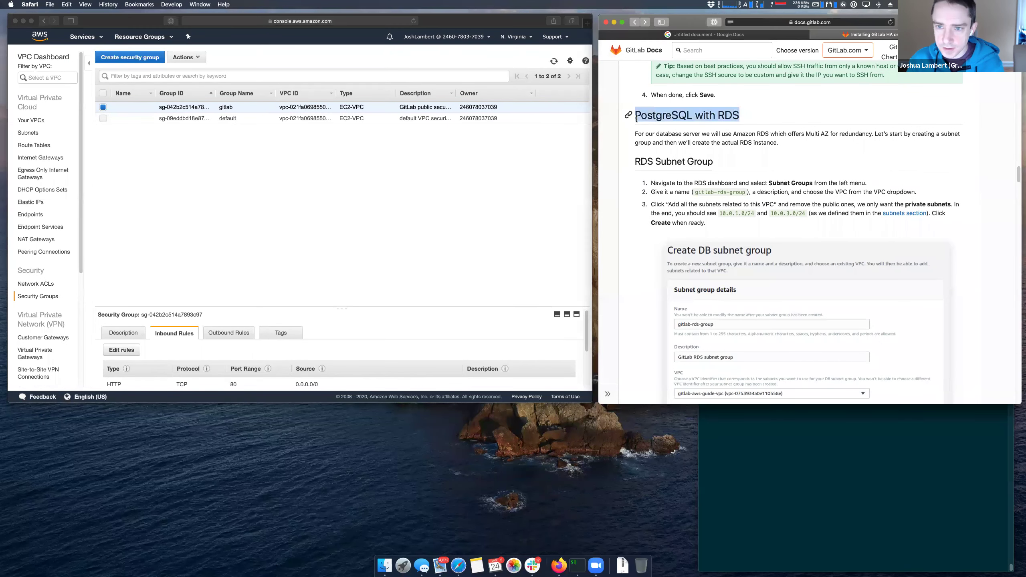
scroll(728, 151, "down", 1)
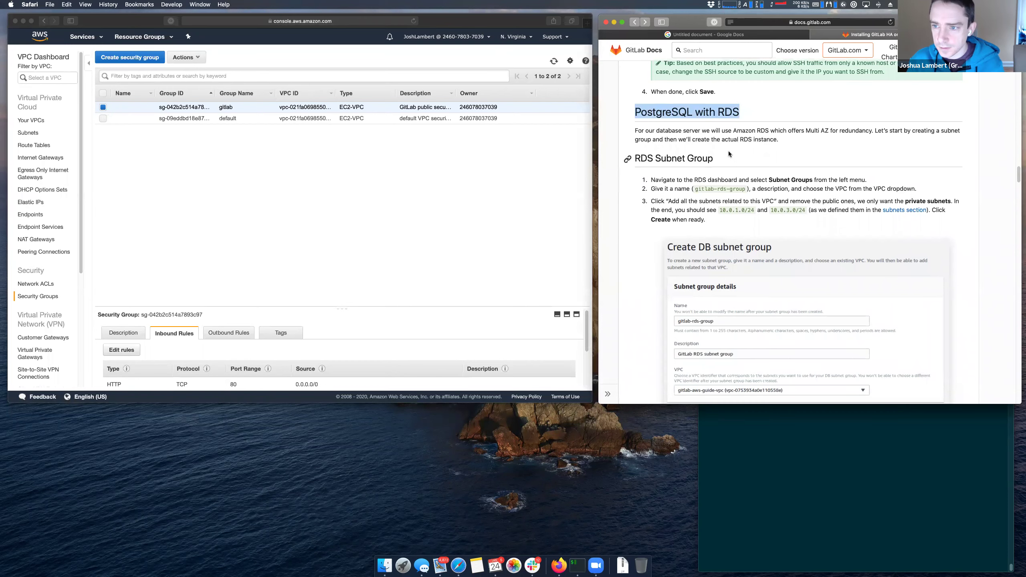
scroll(723, 152, "down", 2)
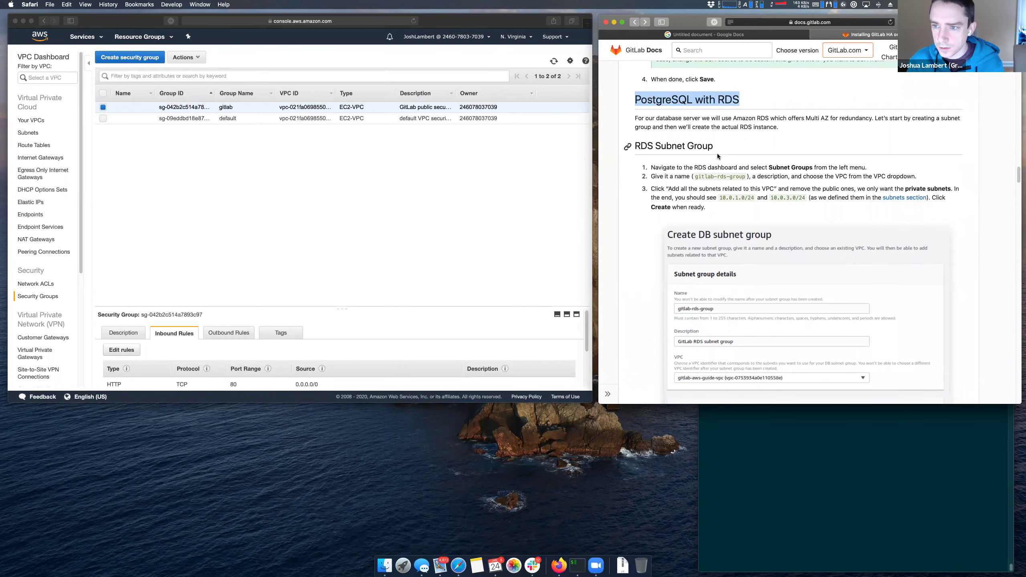
scroll(708, 138, "down", 1)
left_click(679, 110)
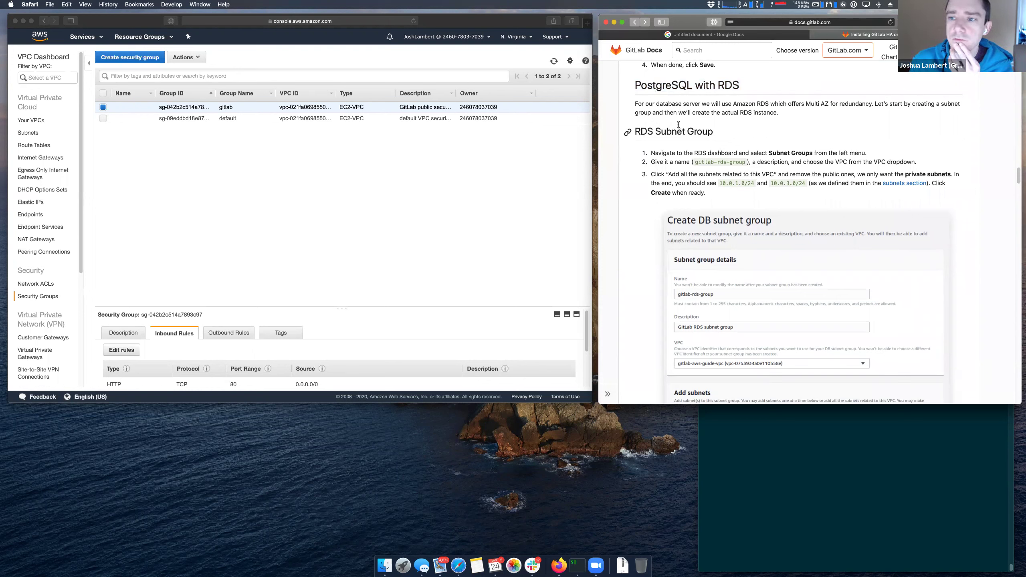
left_click(282, 180)
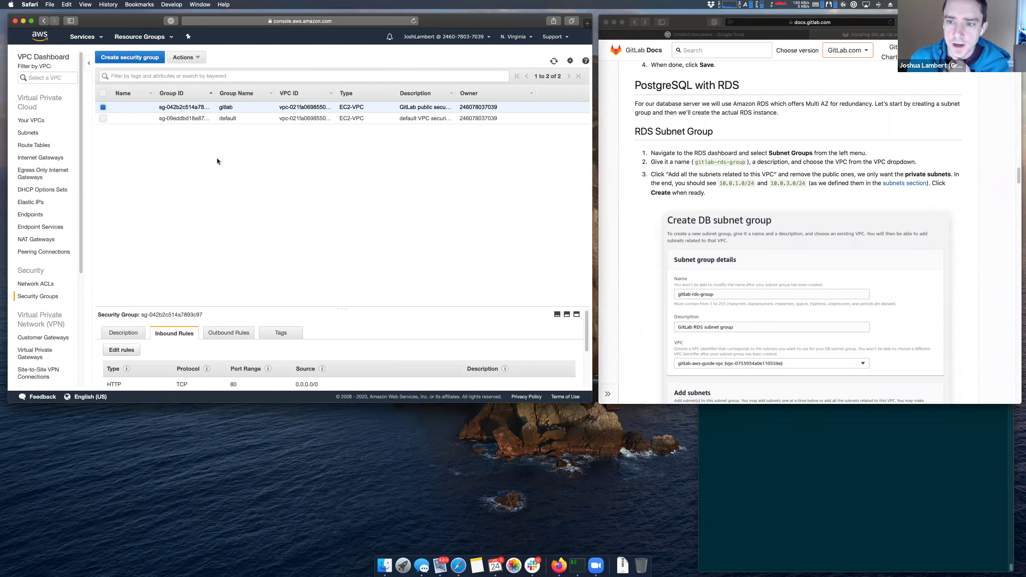
left_click(95, 38)
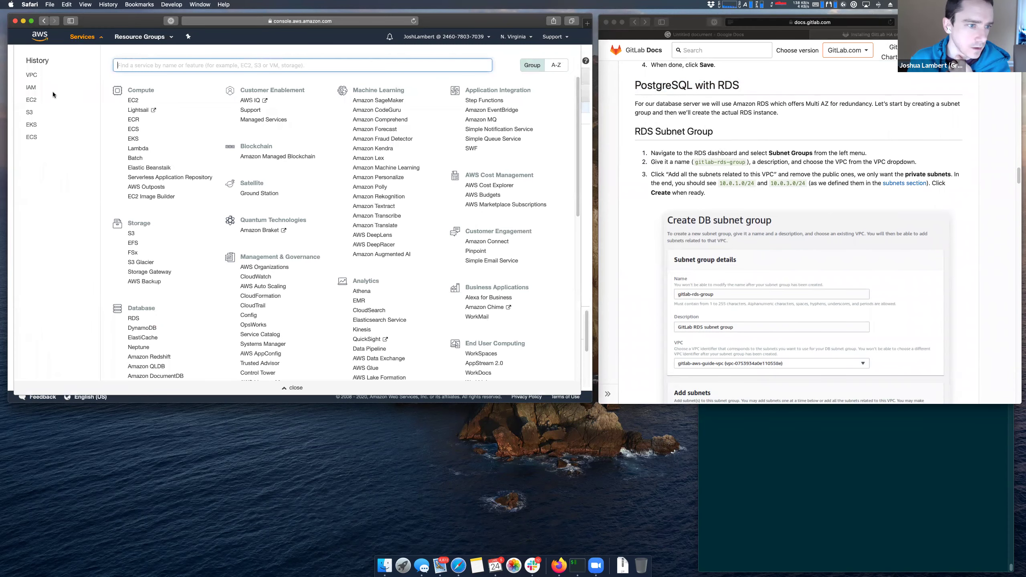
- Go to the Amazon RDS Subnet groups page, which lists the two existing groups including gitlab-rds
type("e")
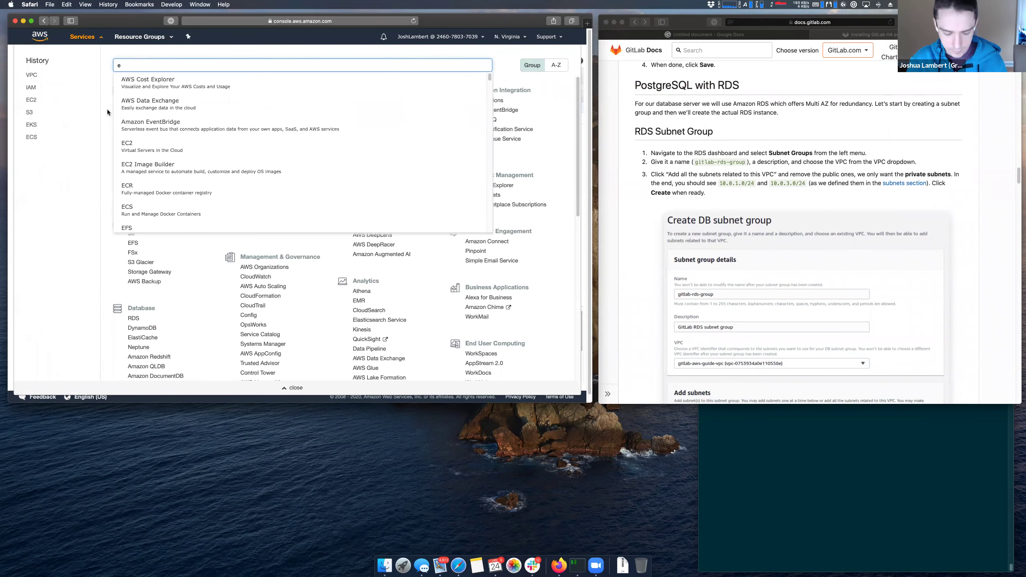
type("ks")
left_click(125, 83)
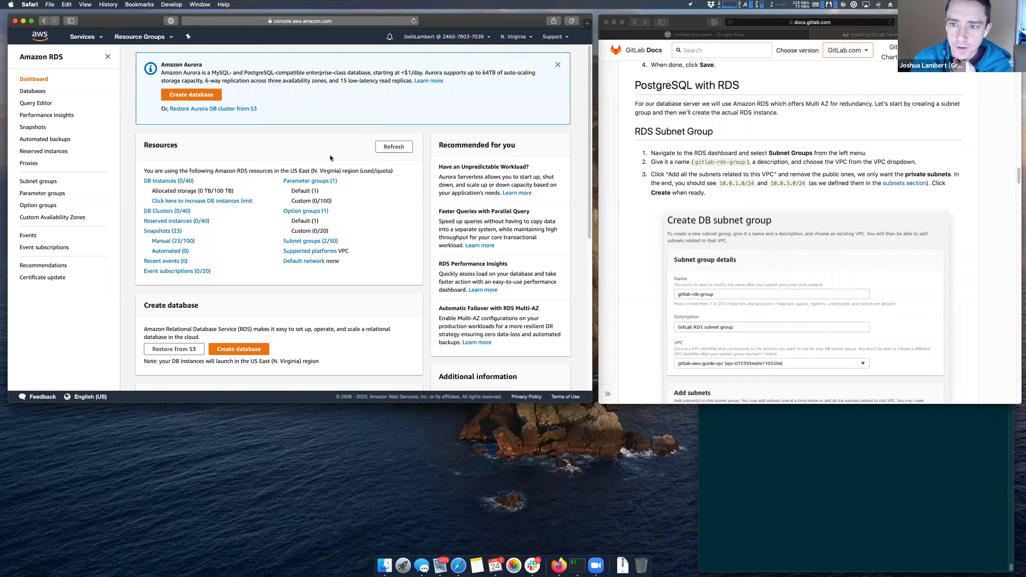
scroll(723, 185, "down", 1)
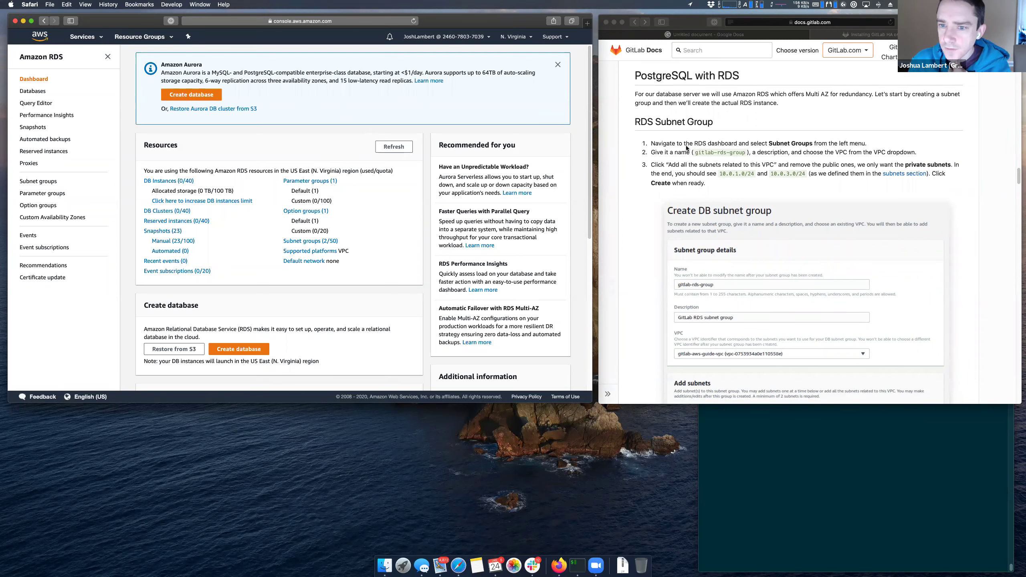
left_click(45, 181)
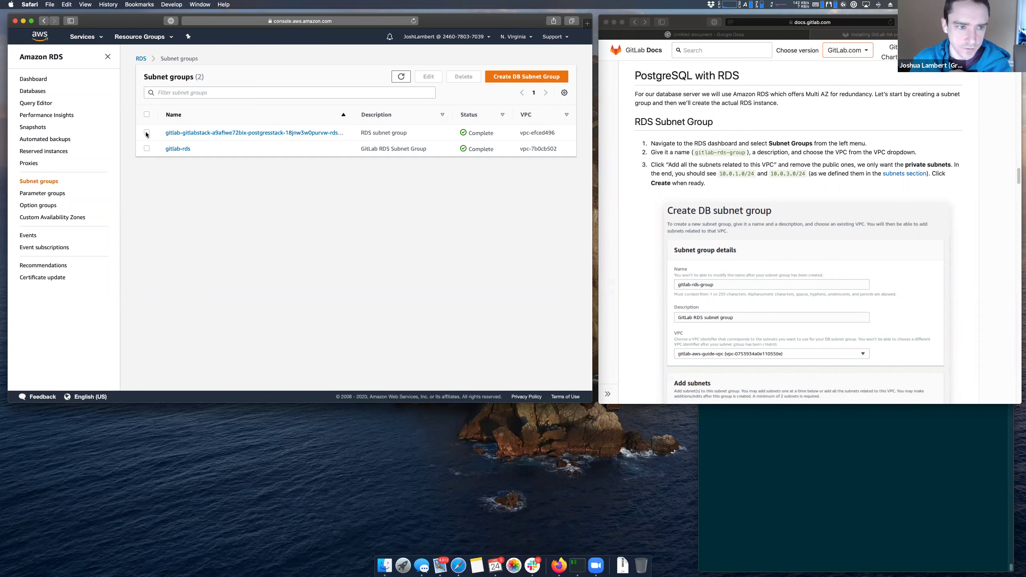
- Select both existing RDS subnet groups, including gitlab-rds, and delete them
left_click(146, 134)
left_click(146, 148)
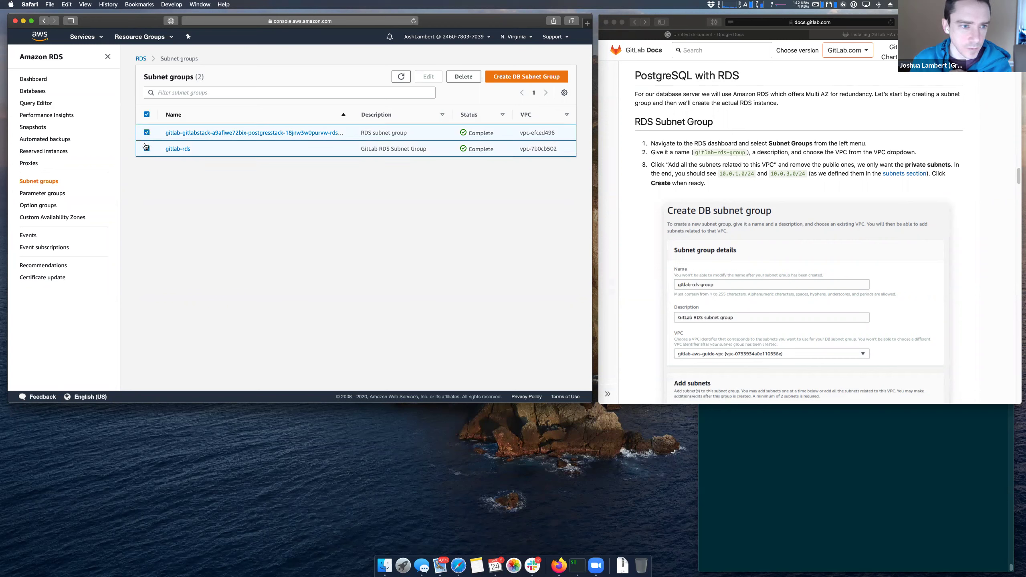
left_click(463, 77)
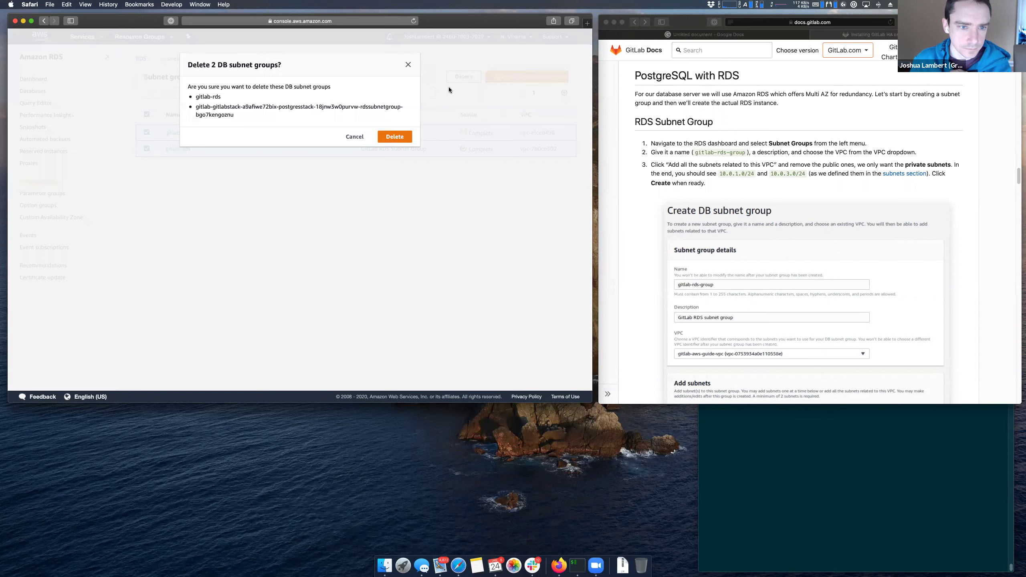
left_click(394, 137)
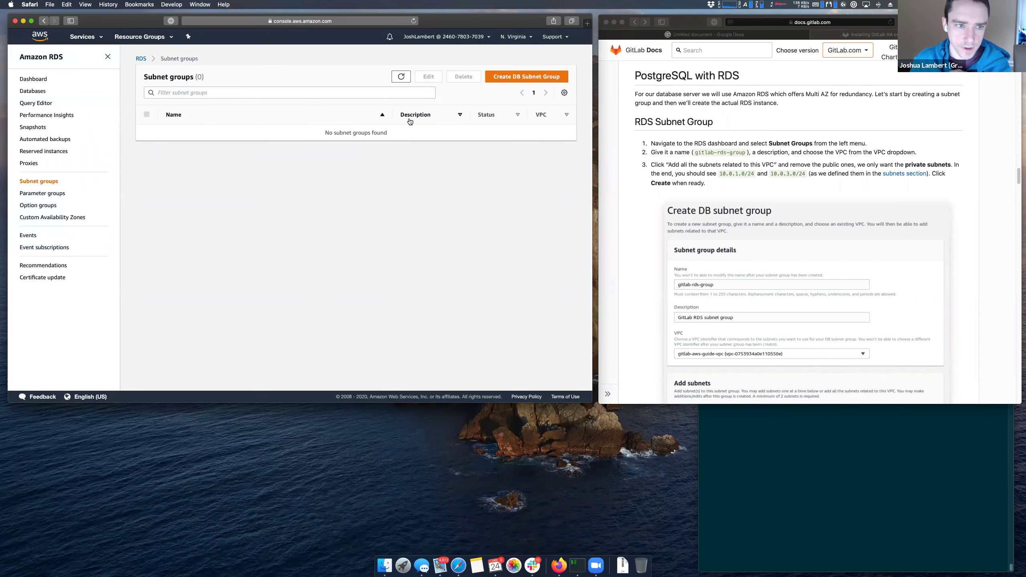
left_click(43, 83)
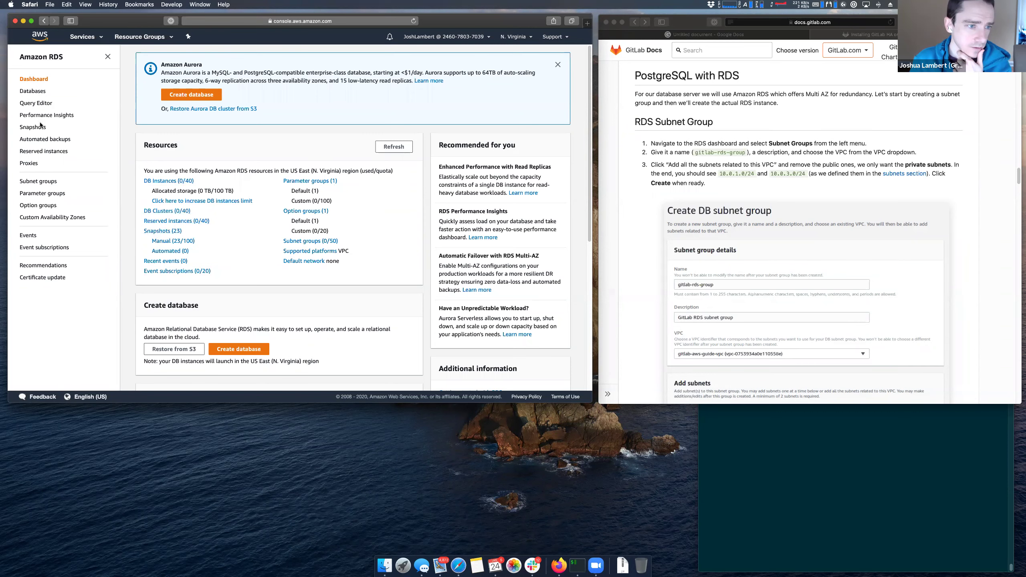
left_click(42, 185)
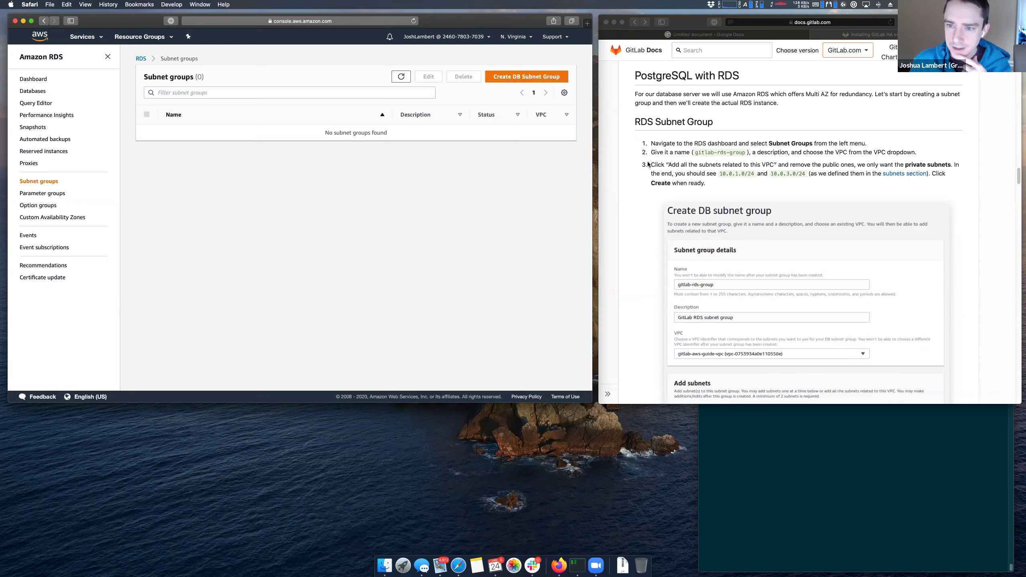
left_click(498, 80)
- Add the note 'On RDS Subnet - mention to create a subnet group.' to the Docs notes
left_click(214, 162)
left_click(667, 37)
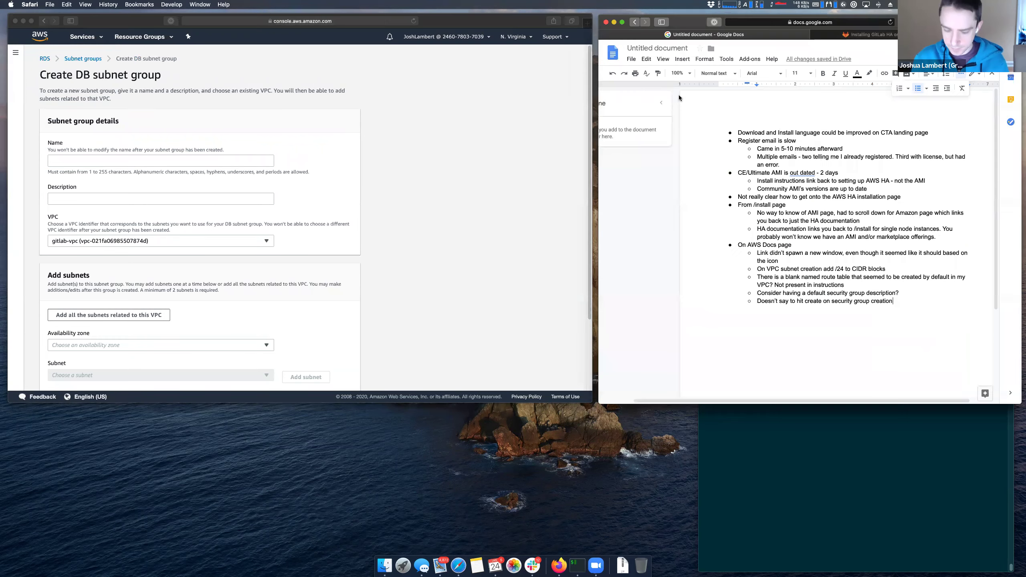
key("Return")
type("On RDS Subn")
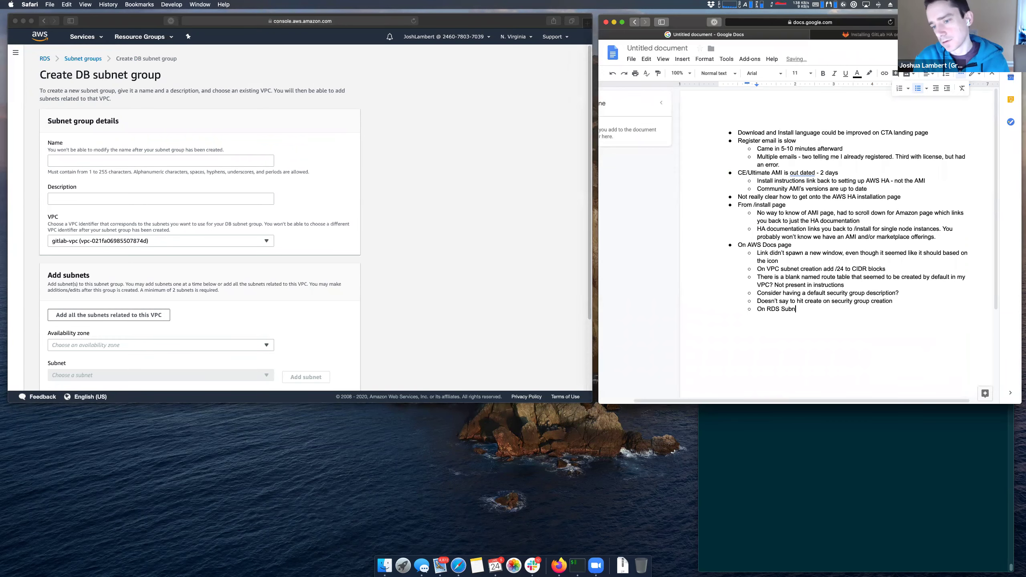
type("et - mention to create a")
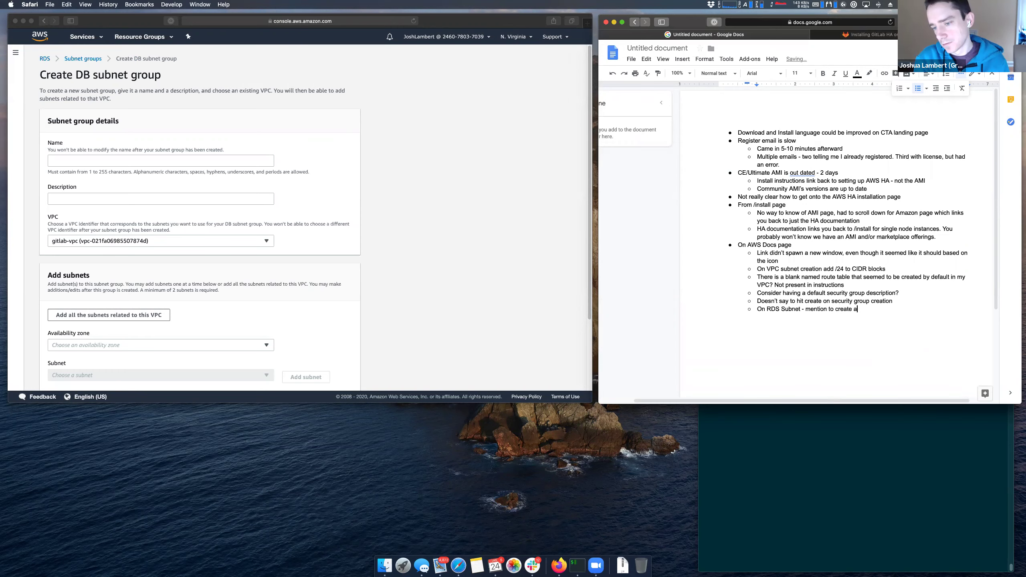
type(" subnet group.")
key("Return")
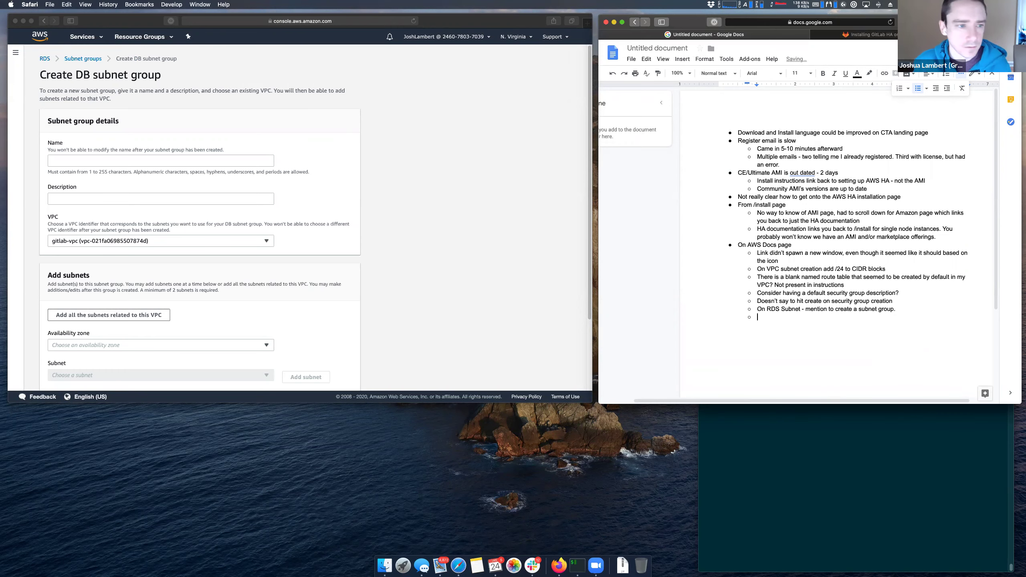
left_click(823, 34)
- Name the DB subnet group gitlab-rds-group, described 'GitLab RDS subnet group', in gitlab-vpc with all subnets added
left_click(174, 159)
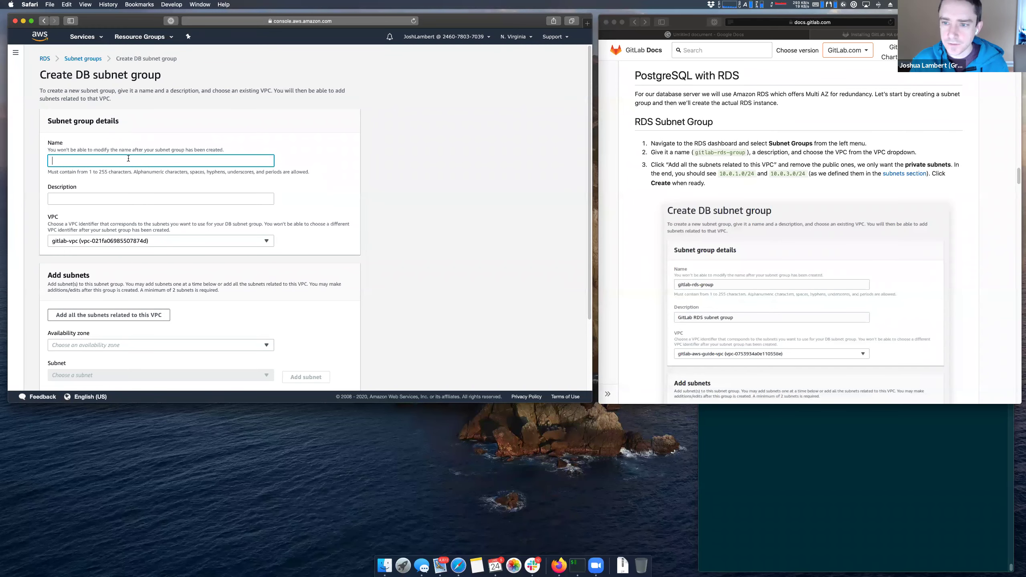
type("gitlab-rds-group")
left_click(134, 199)
type("Git")
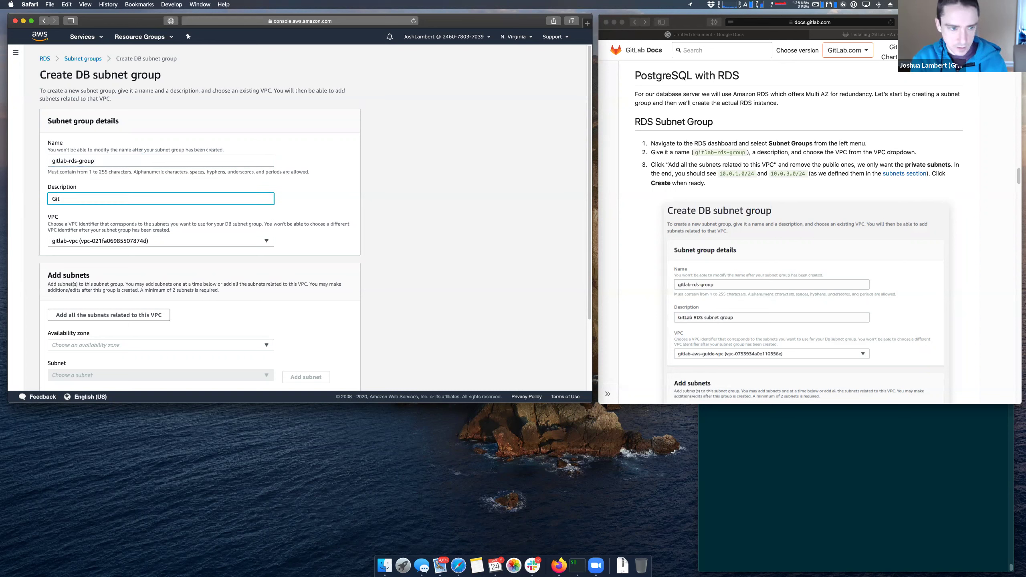
type("Lab RDS subnet group")
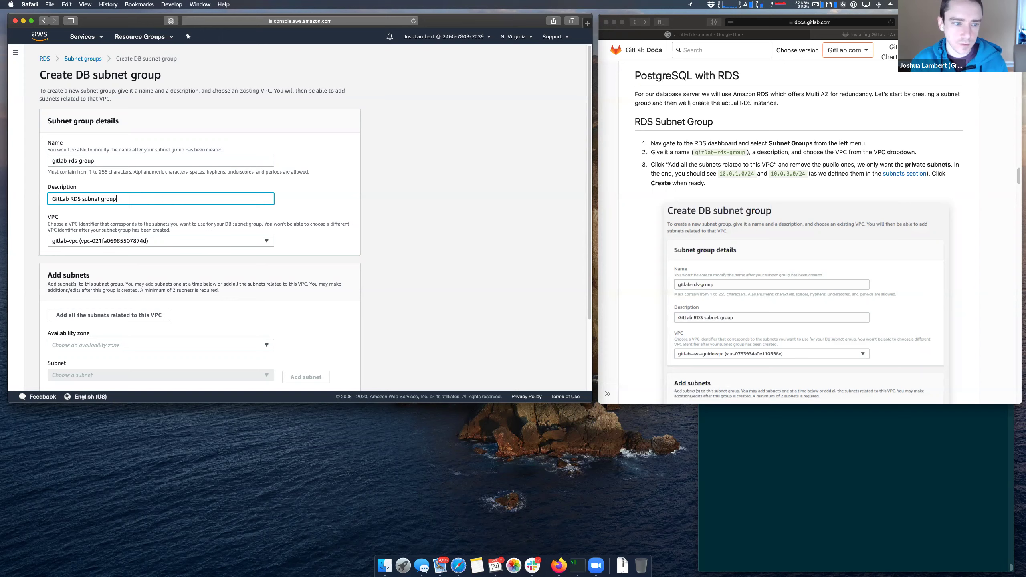
left_click(145, 241)
left_click(175, 254)
scroll(161, 279, "down", 1)
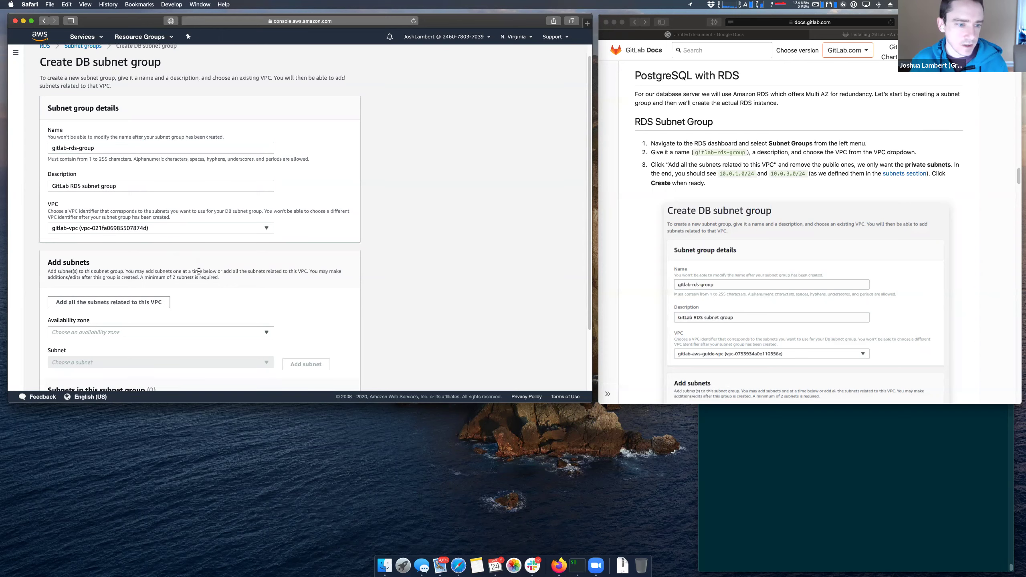
left_click(152, 288)
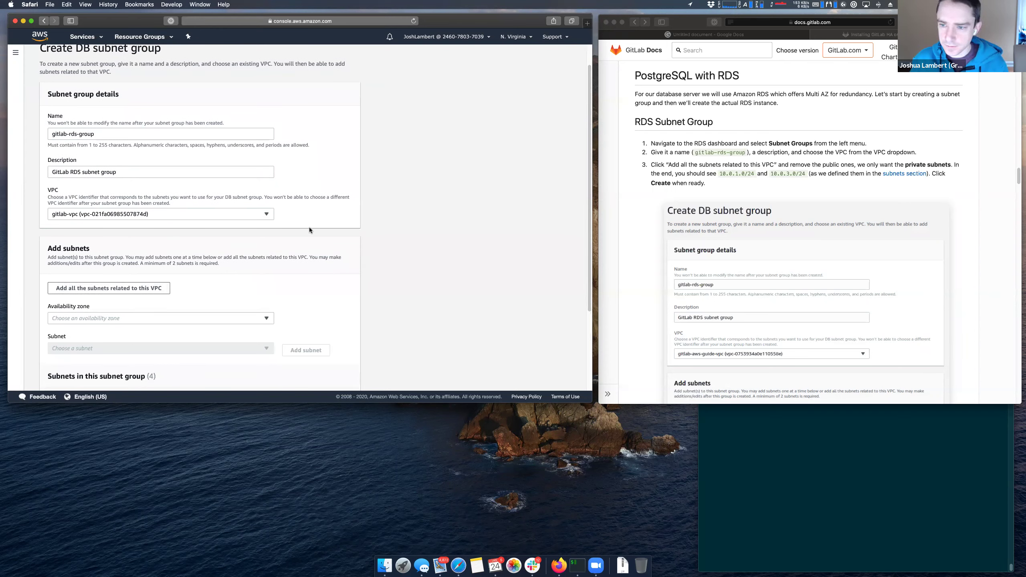
scroll(255, 239, "down", 4)
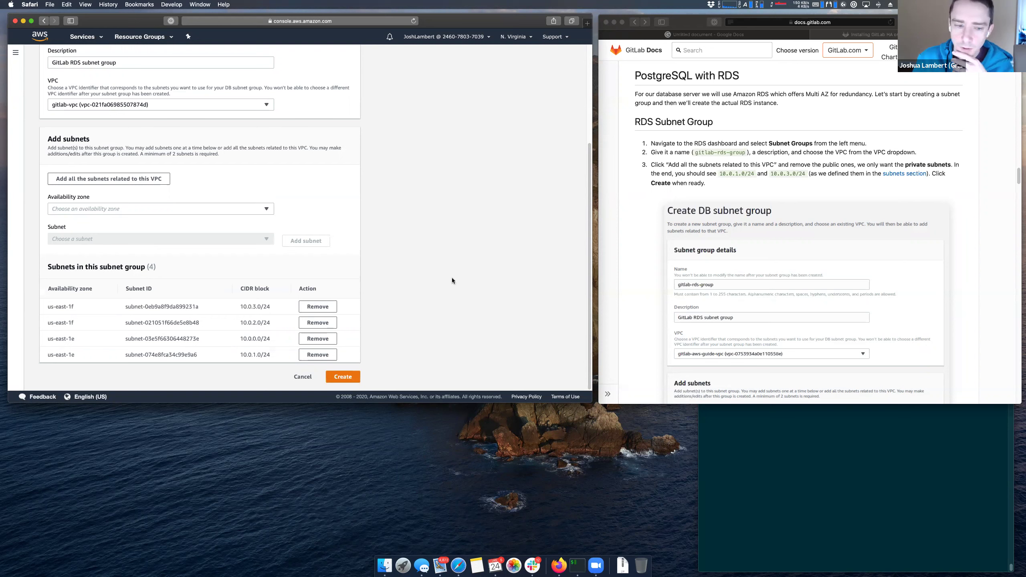
- Remove the public subnets 10.0.2.0/24 and 10.0.0.0/24, then create the subnet group
left_click(318, 326)
left_click(318, 340)
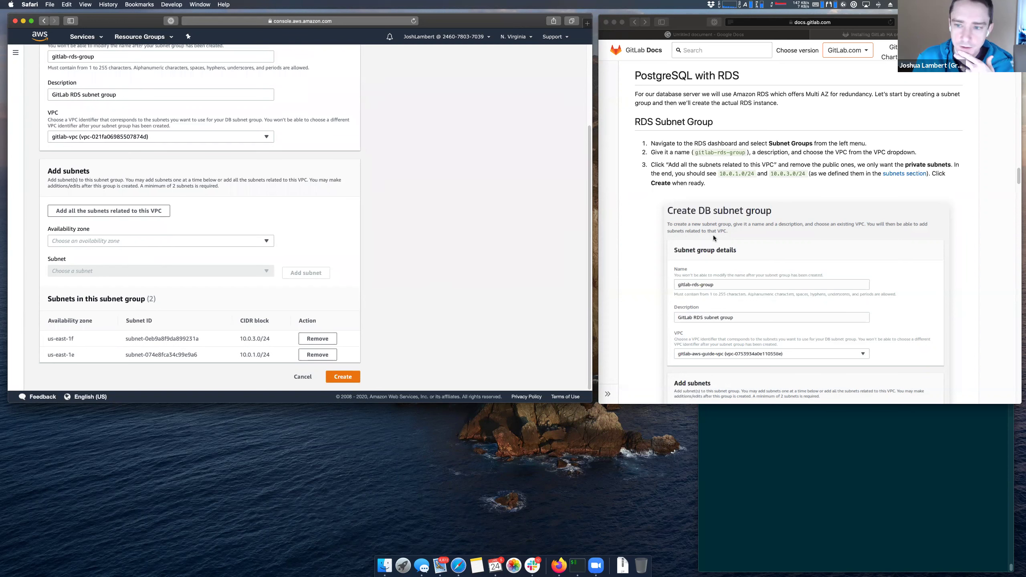
scroll(715, 235, "down", 5)
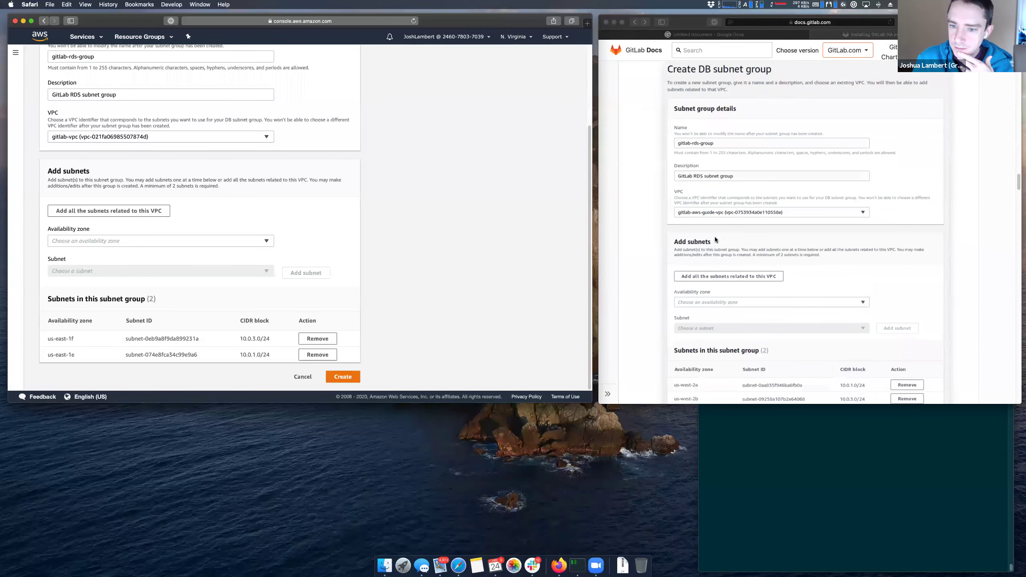
scroll(715, 236, "down", 3)
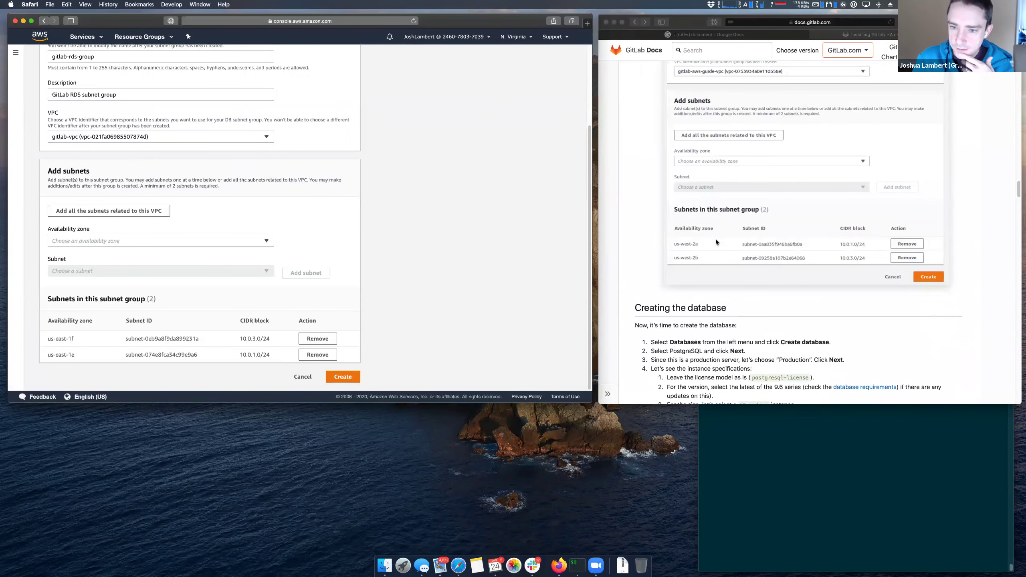
scroll(715, 242, "down", 2)
scroll(605, 299, "up", 9)
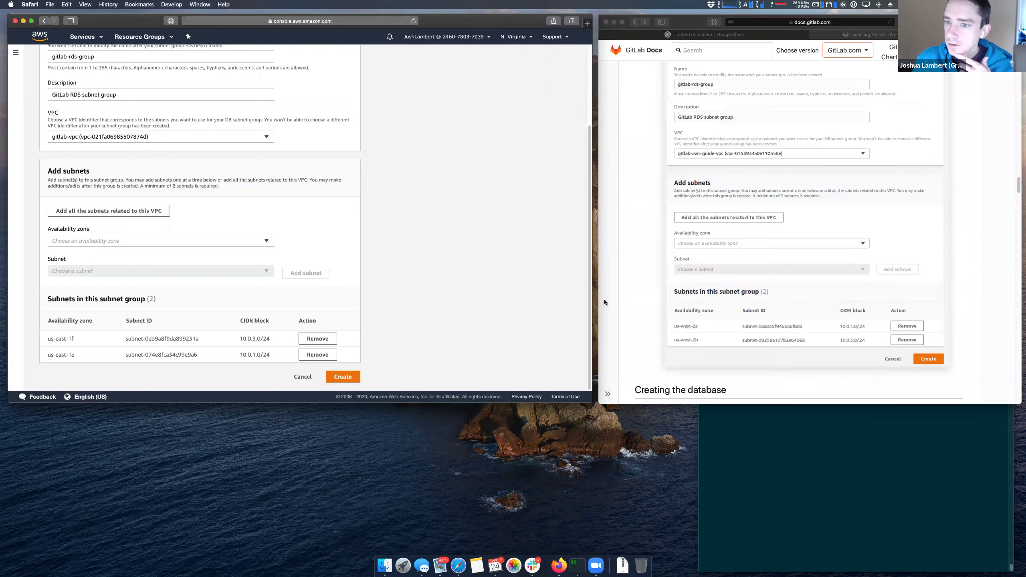
left_click(350, 376)
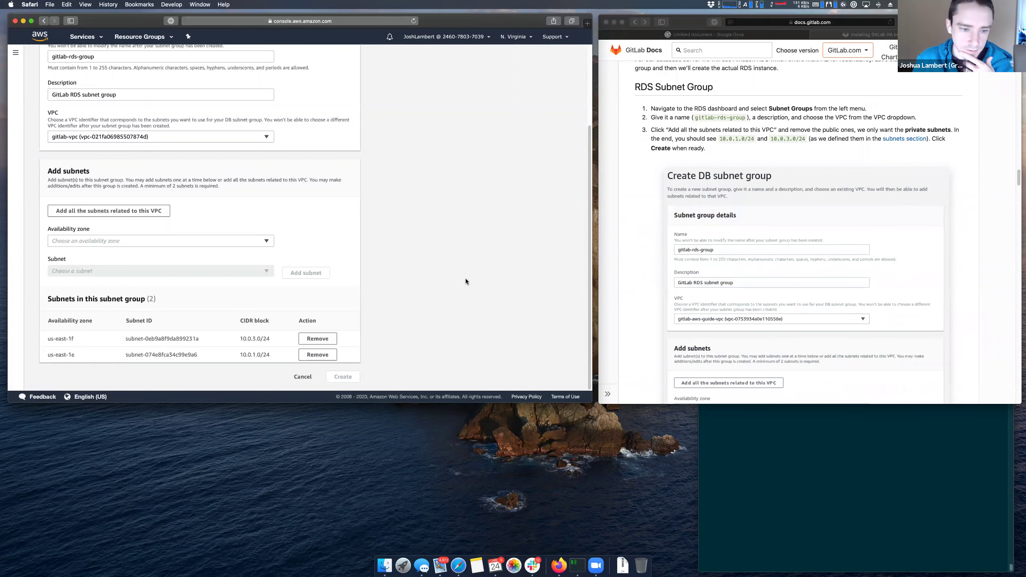
scroll(728, 227, "down", 10)
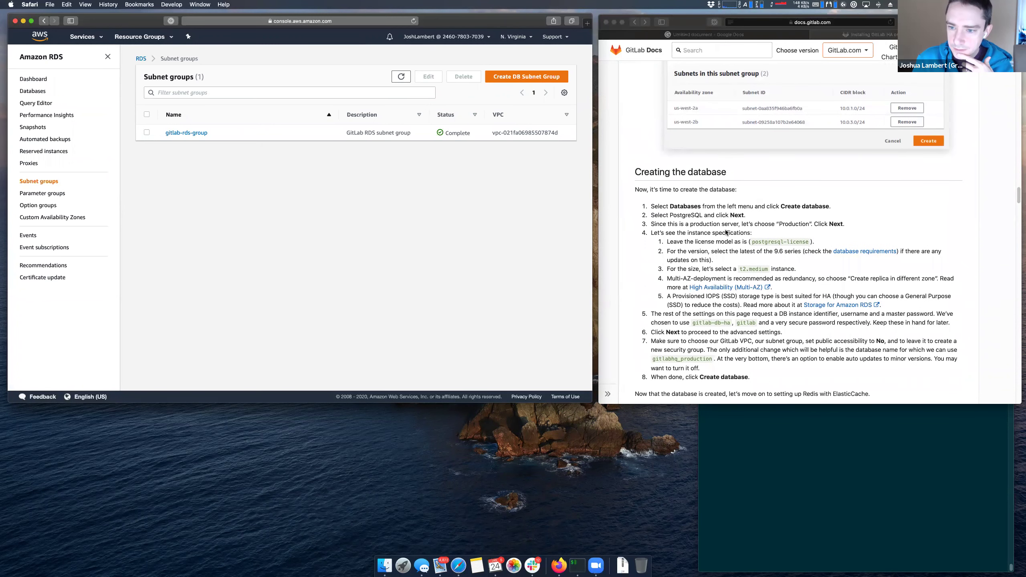
left_click(777, 249)
left_click_drag(783, 250, 772, 251)
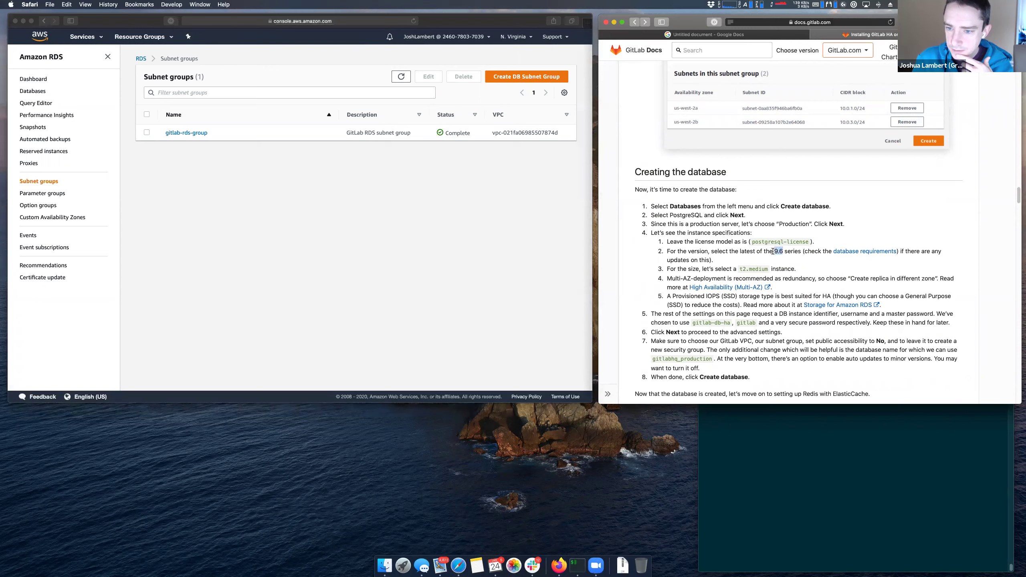
- Add the note 'Update HA docs to mention nore recent database' in Google Docs
left_click(752, 35)
type("Update ")
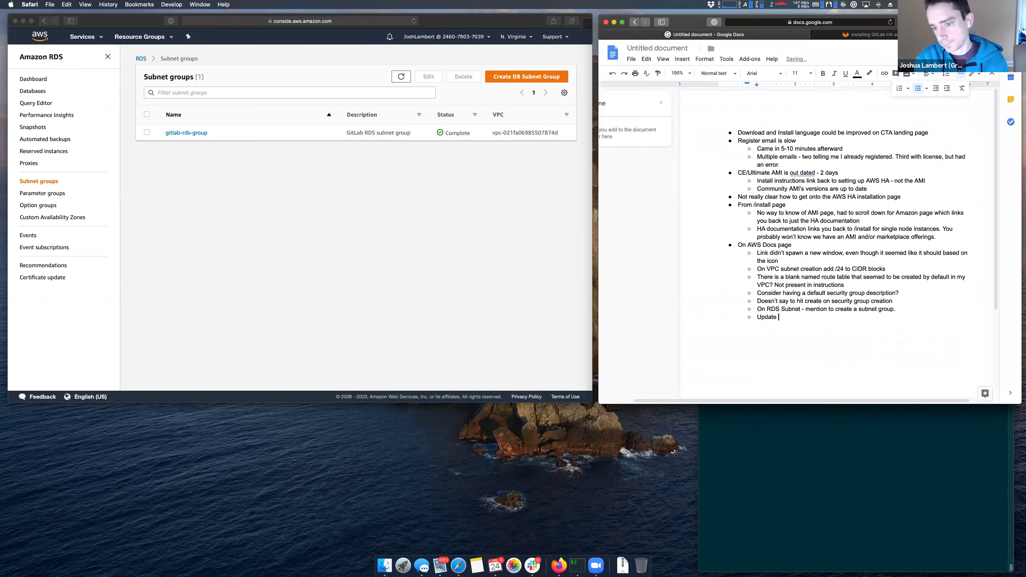
type("HA docs to mention")
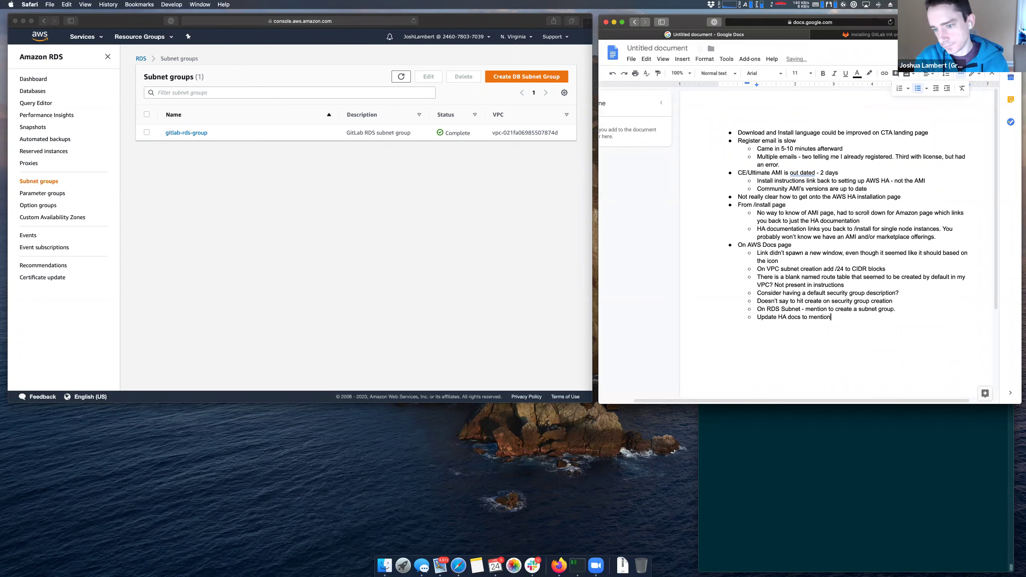
type(" nore recent database")
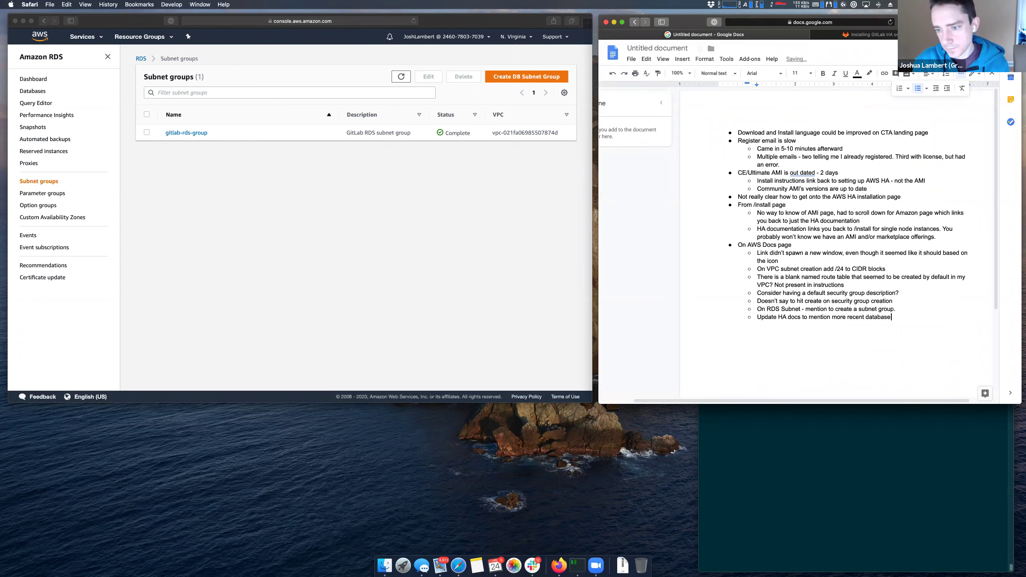
key("ctrl+Tab")
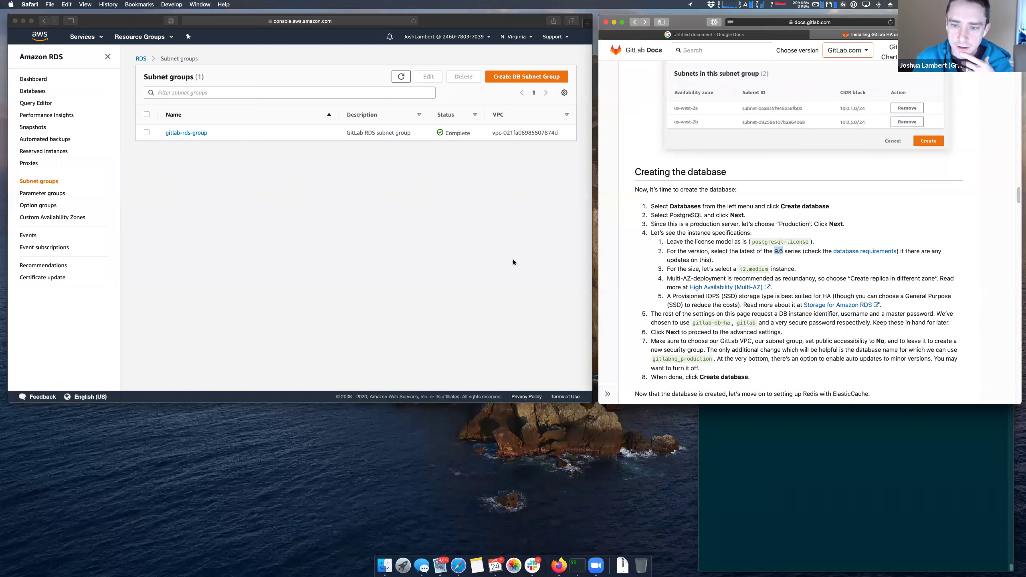
- Start a new RDS database, compare Easy Create, and settle on Standard Create
left_click(760, 253)
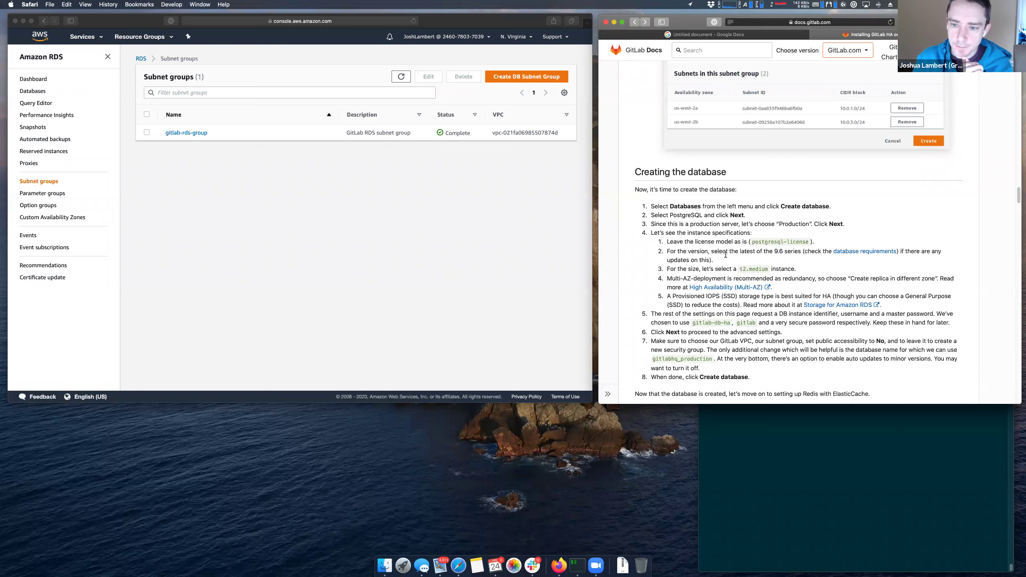
double_click(779, 251)
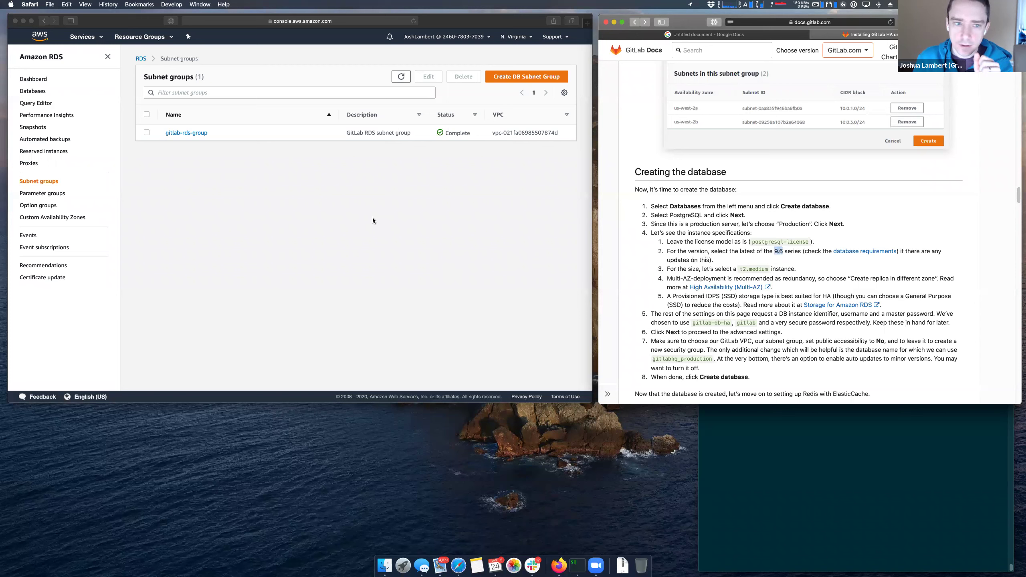
left_click(373, 219)
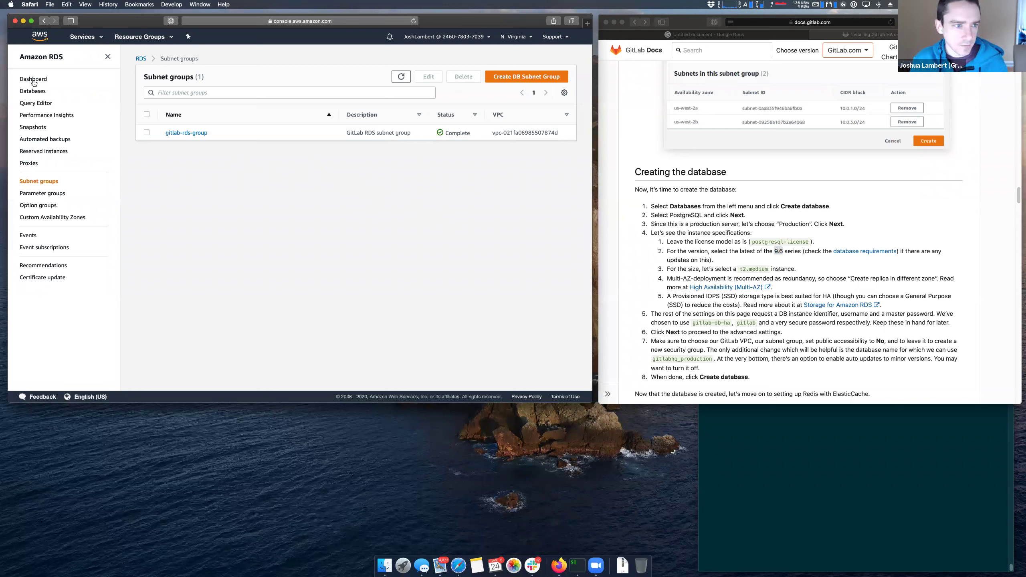
left_click(33, 92)
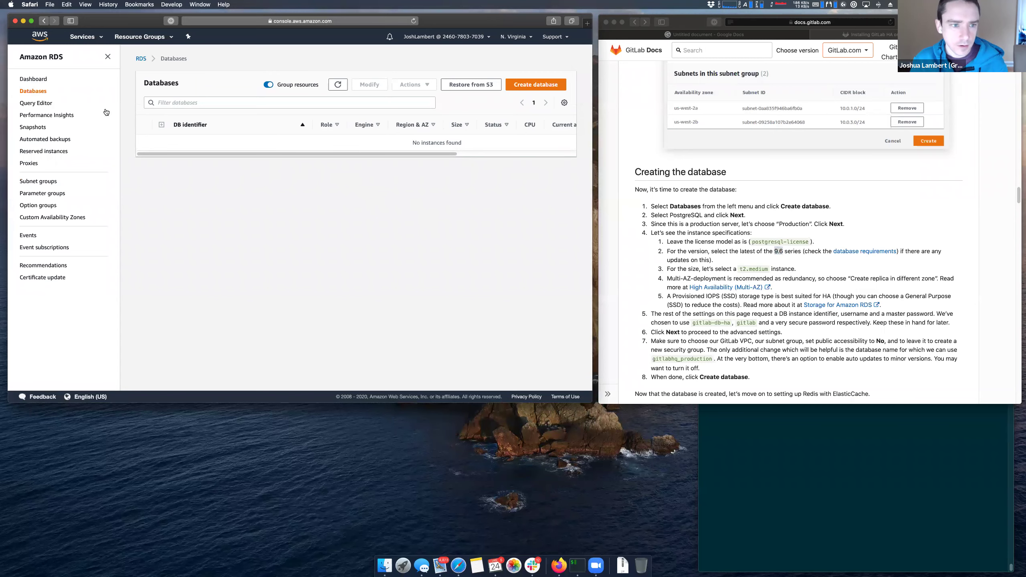
left_click(530, 88)
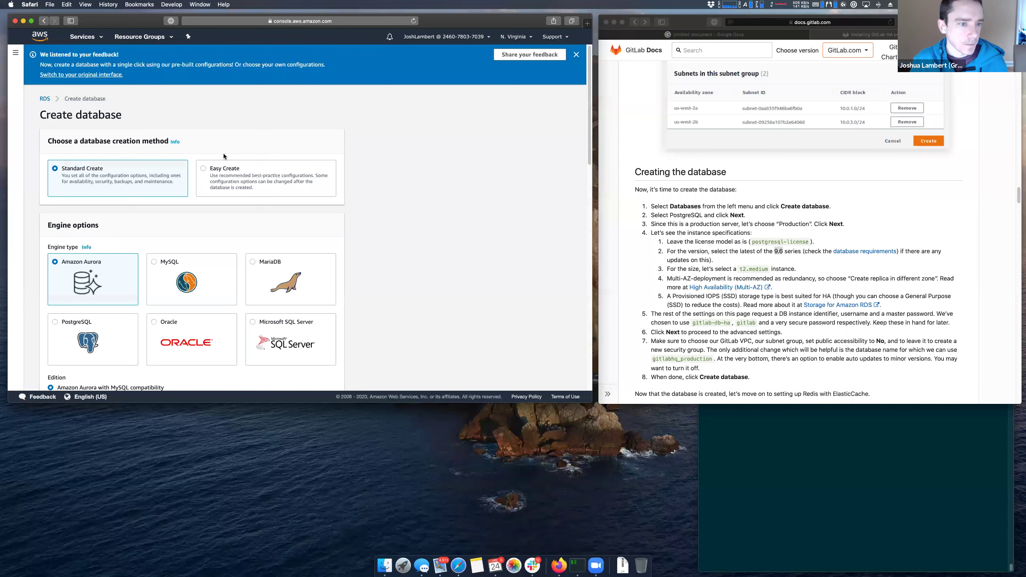
left_click(202, 173)
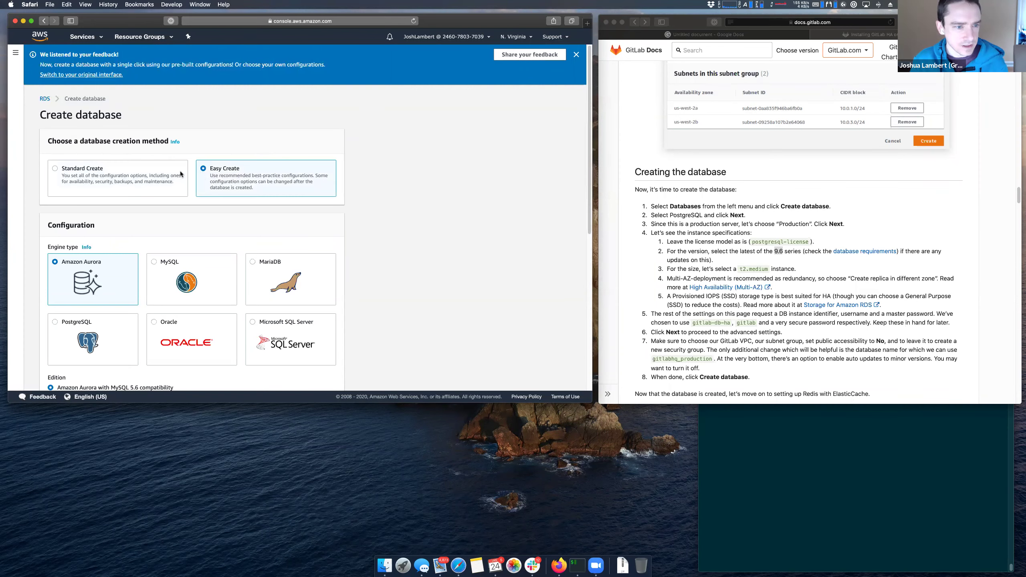
left_click(174, 173)
left_click(199, 174)
left_click(156, 172)
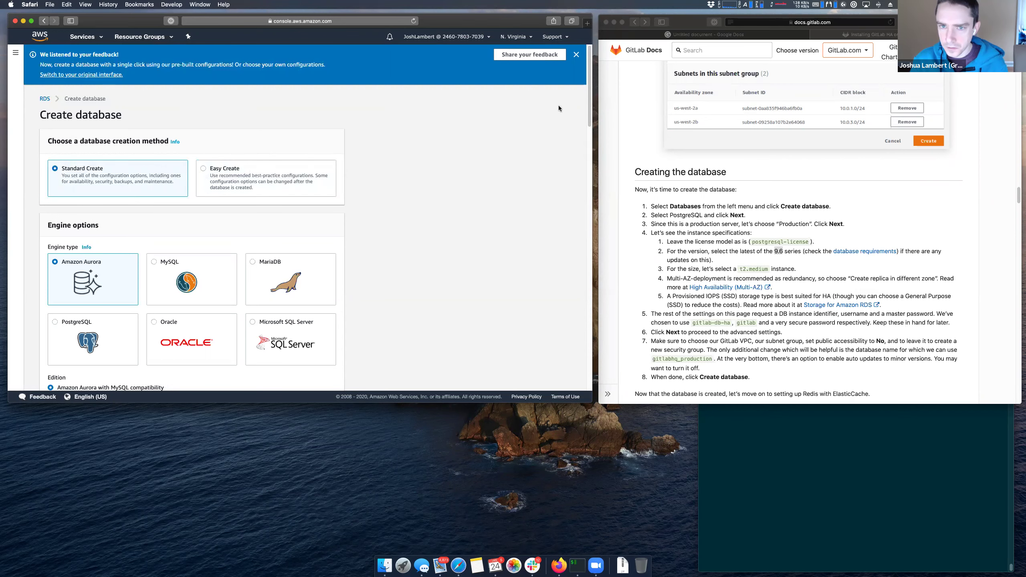
left_click(711, 35)
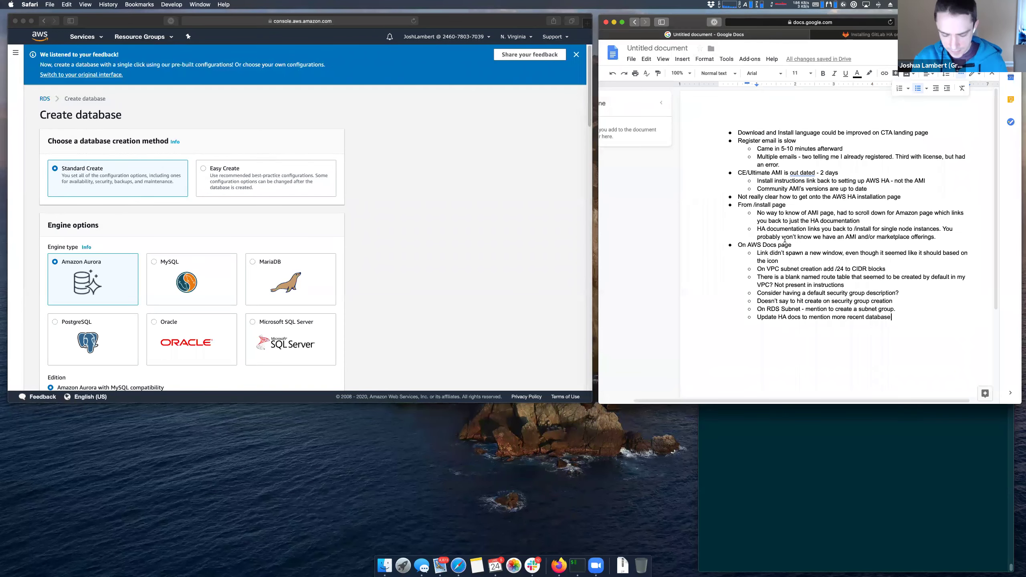
- Add the note 'Mention Easy vs Standar' and paste a screenshot of the creation-method panel beneath it
type("Mention Easy vs Standard")
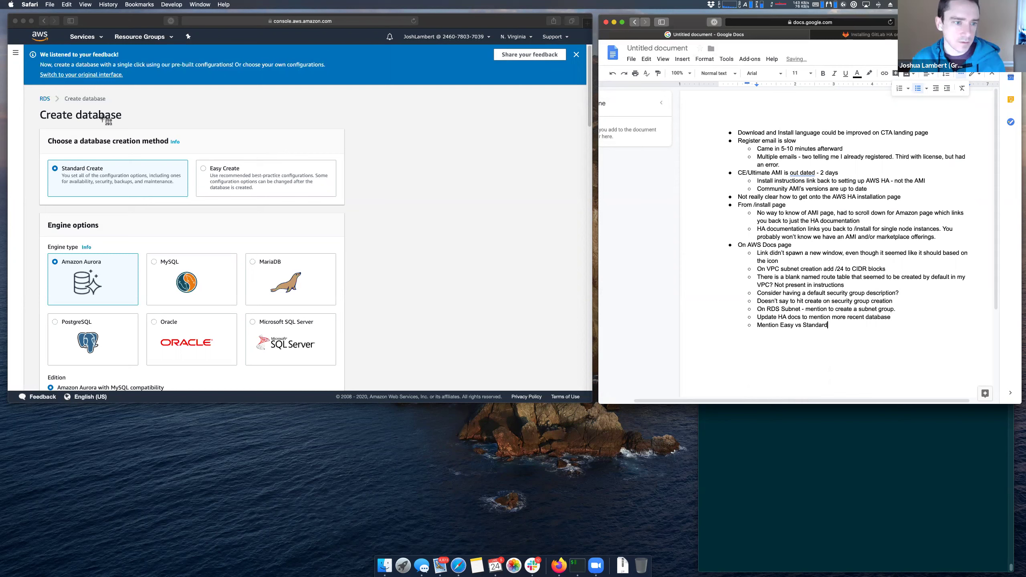
left_click_drag(221, 174, 360, 243)
key("super+v")
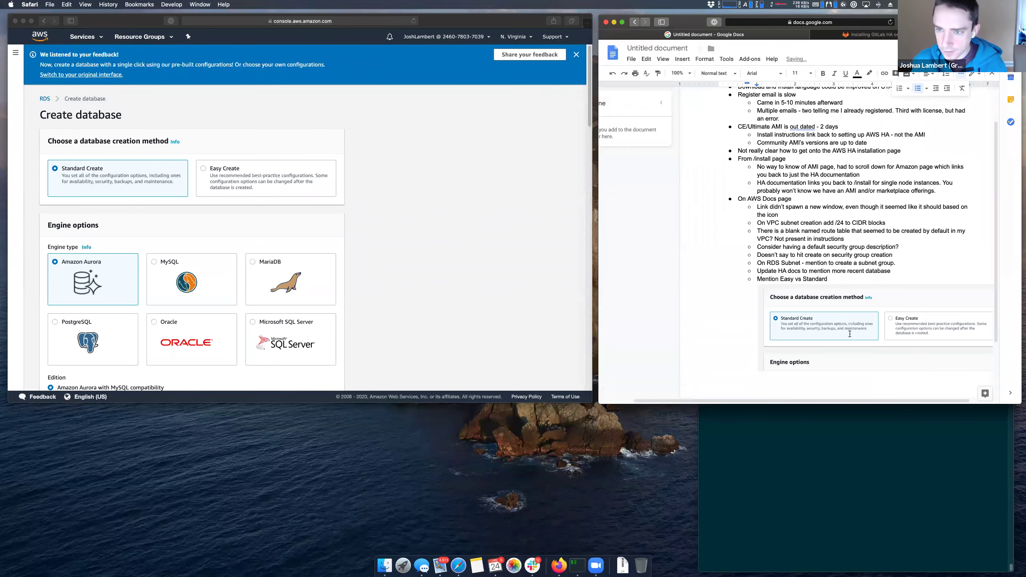
key("ctrl+Tab")
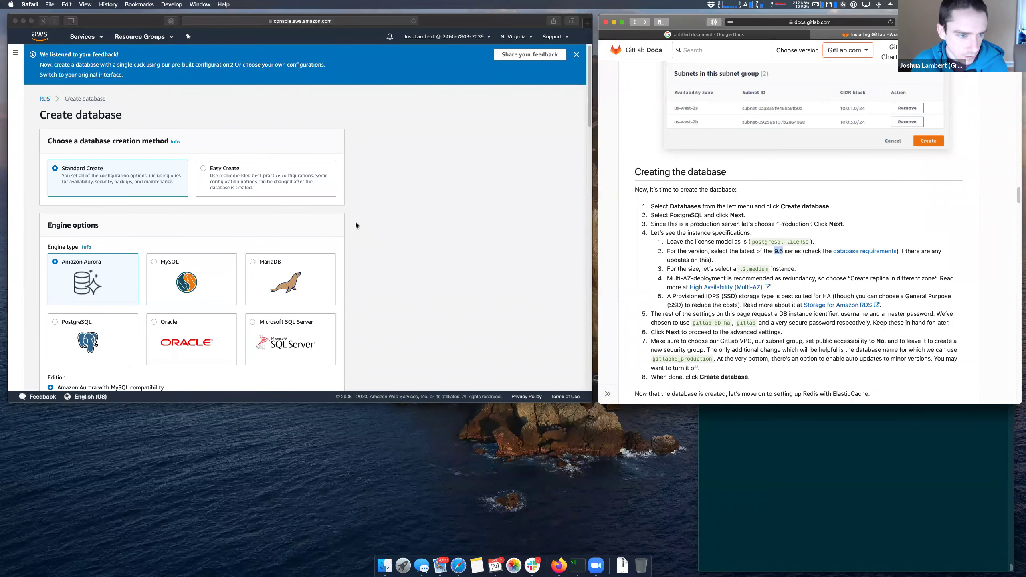
- Choose PostgreSQL as the engine and keep version 11.5-R1 after checking the GitLab docs
left_click(388, 261)
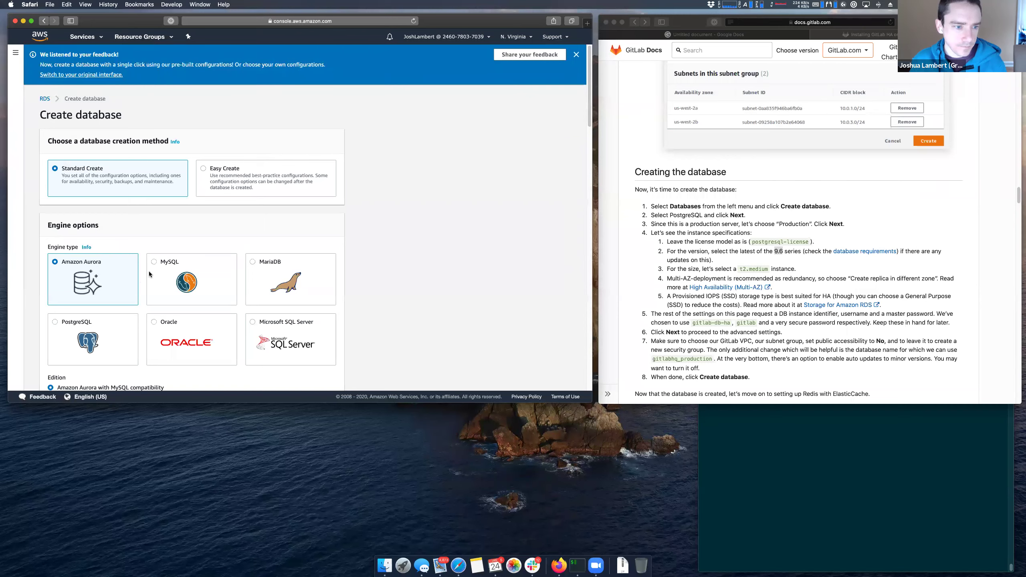
left_click(95, 317)
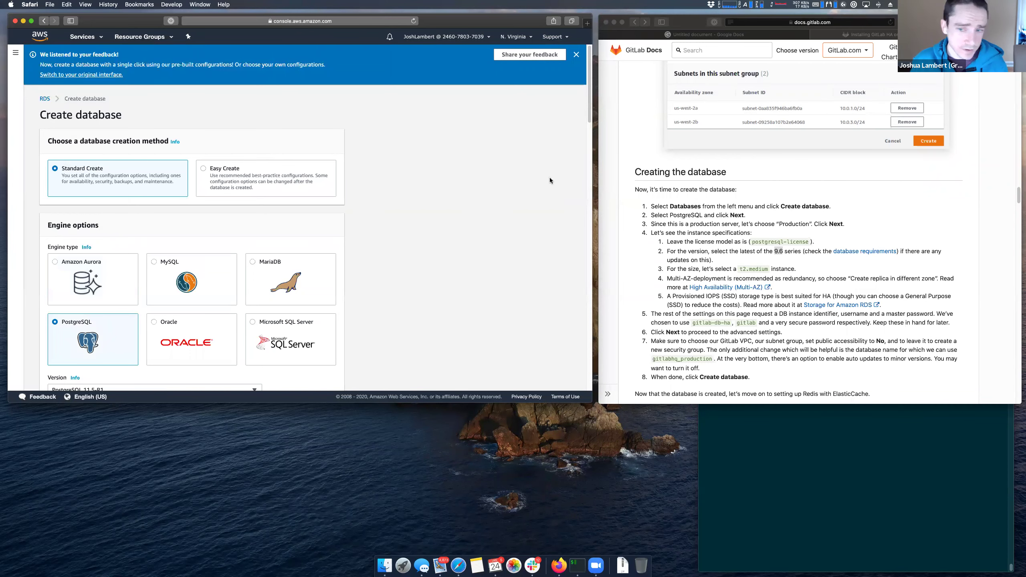
left_click(707, 244)
scroll(339, 205, "down", 1)
scroll(359, 214, "down", 4)
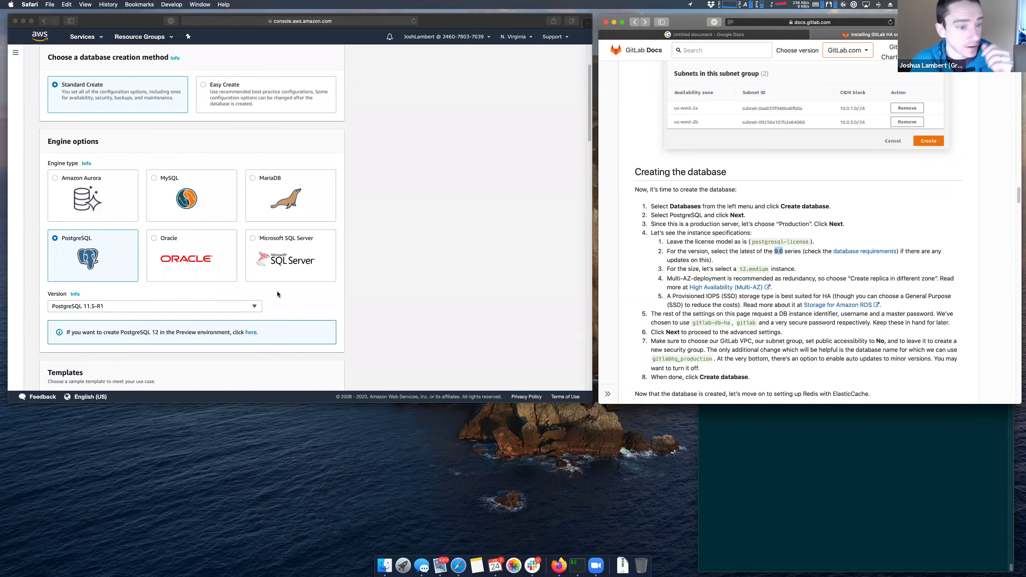
left_click(251, 308)
left_click(251, 306)
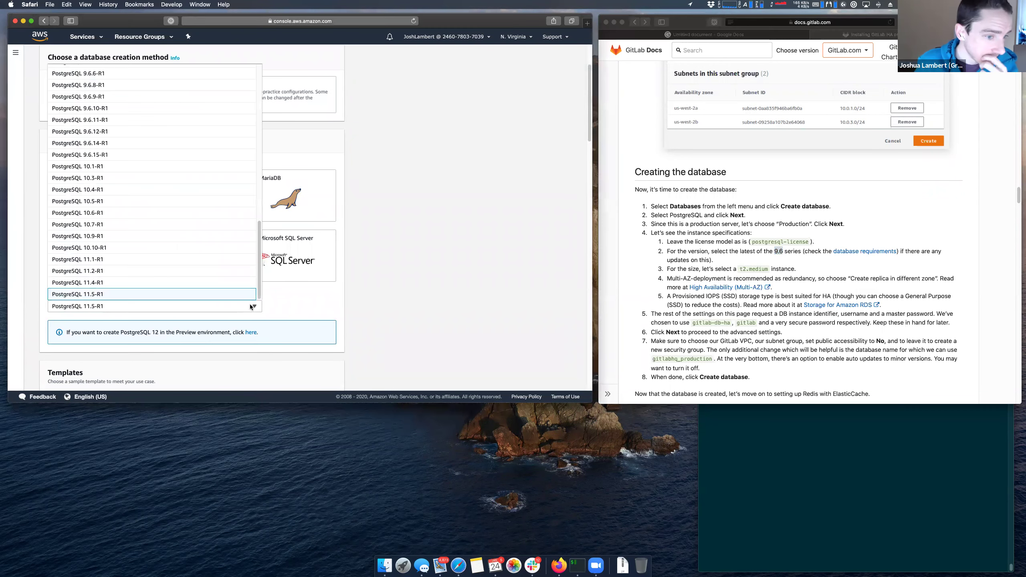
left_click(366, 288)
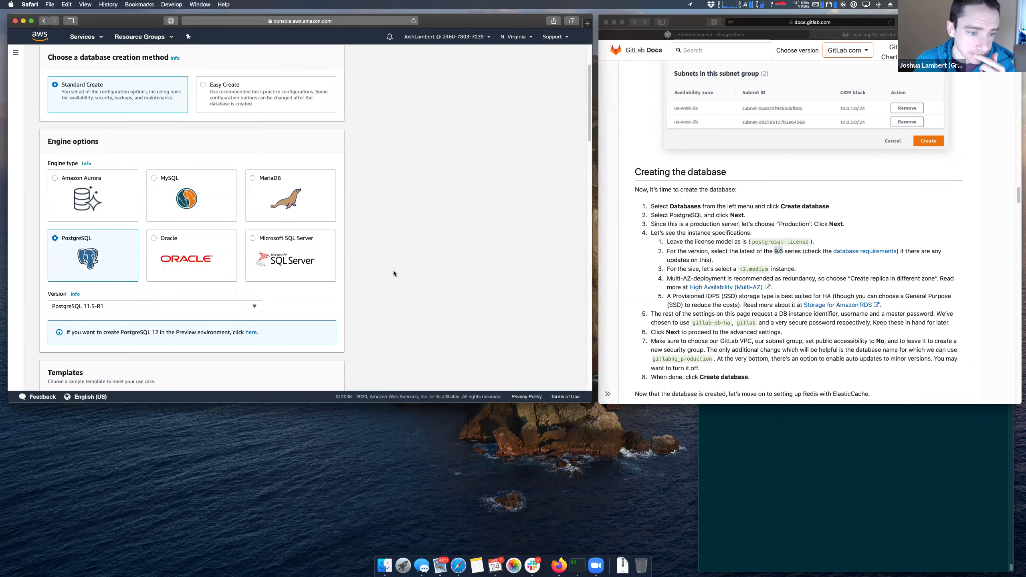
- Review the Create database form's remaining settings, keeping the Production template
scroll(391, 274, "down", 4)
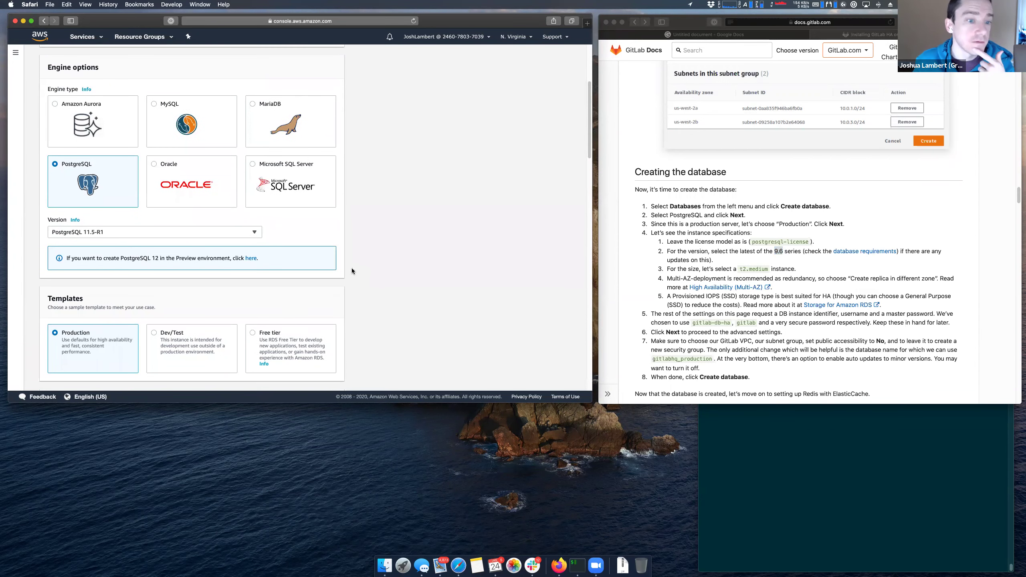
scroll(450, 277, "down", 4)
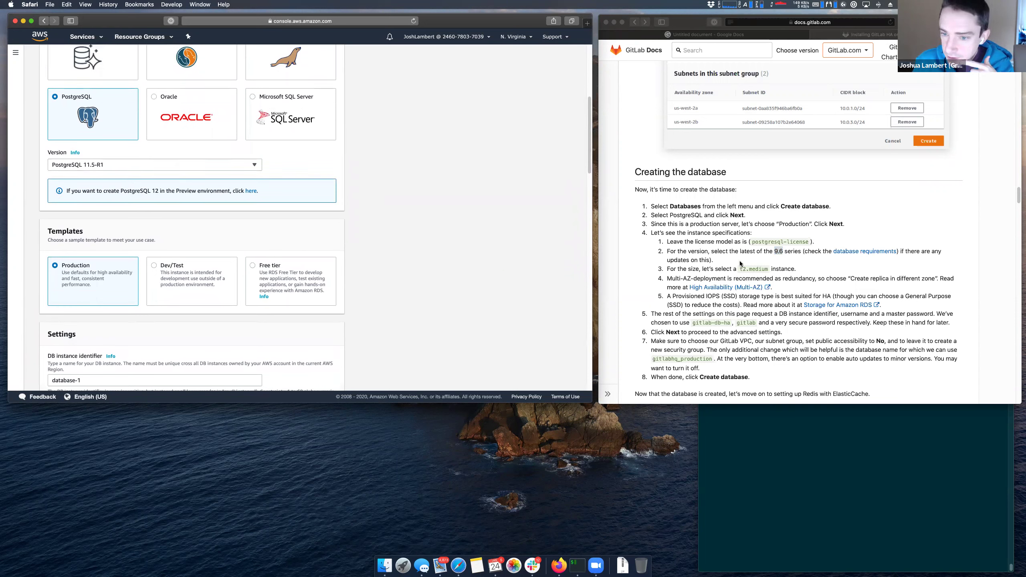
scroll(405, 235, "up", 4)
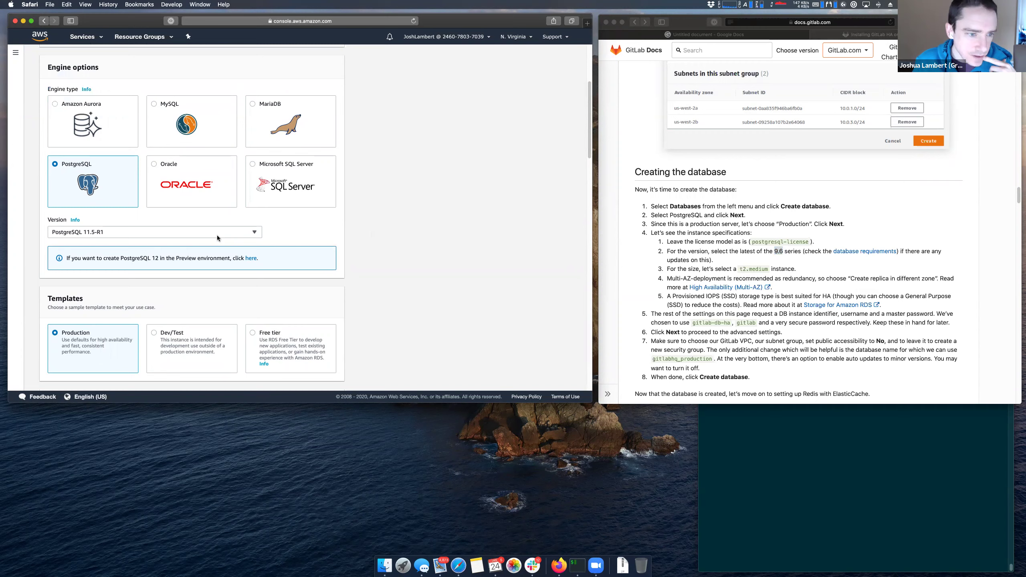
scroll(257, 232, "up", 3)
scroll(257, 233, "down", 14)
scroll(258, 233, "up", 15)
scroll(258, 234, "up", 7)
scroll(257, 235, "down", 11)
scroll(256, 234, "down", 10)
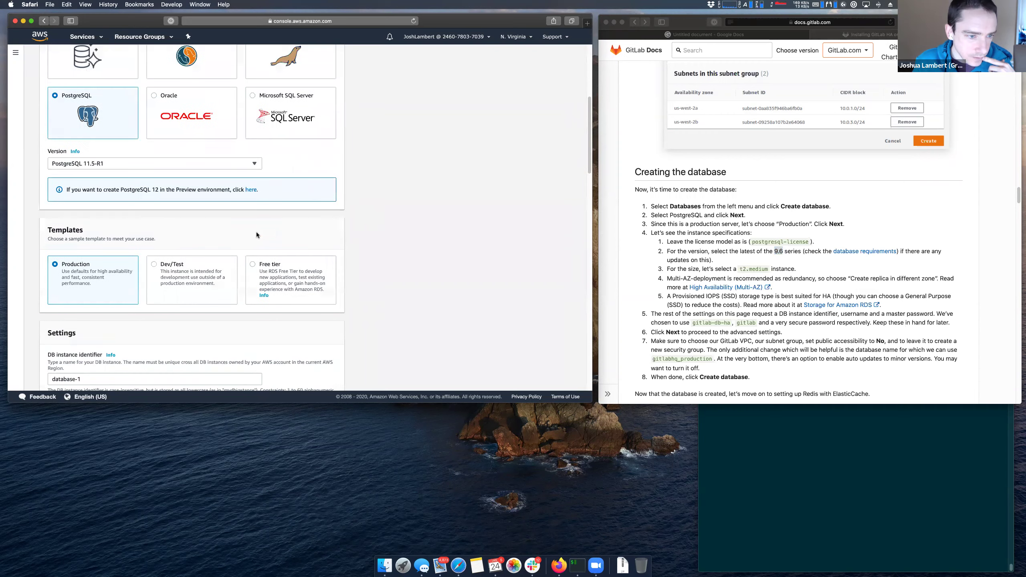
scroll(251, 232, "down", 10)
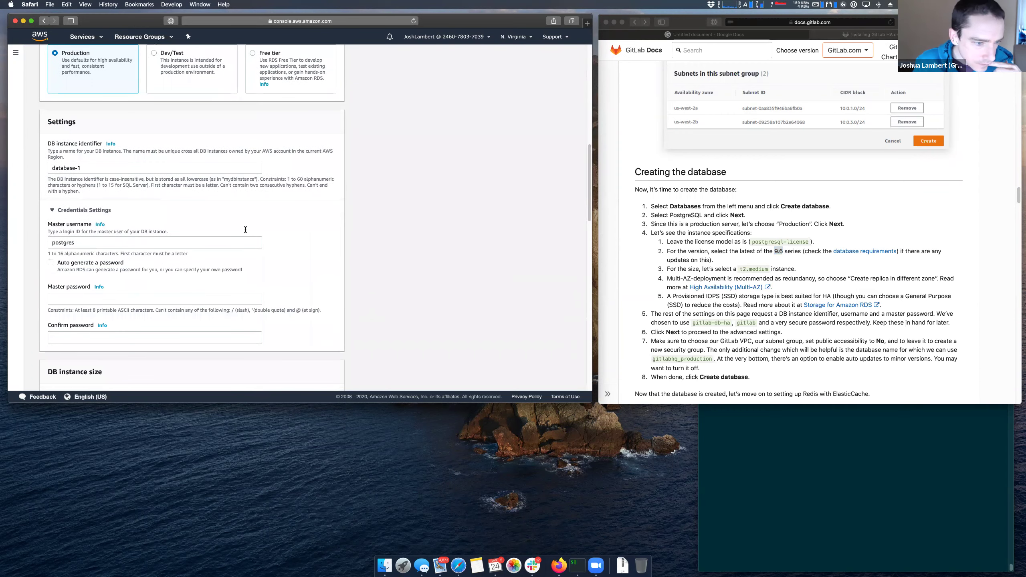
scroll(244, 232, "down", 12)
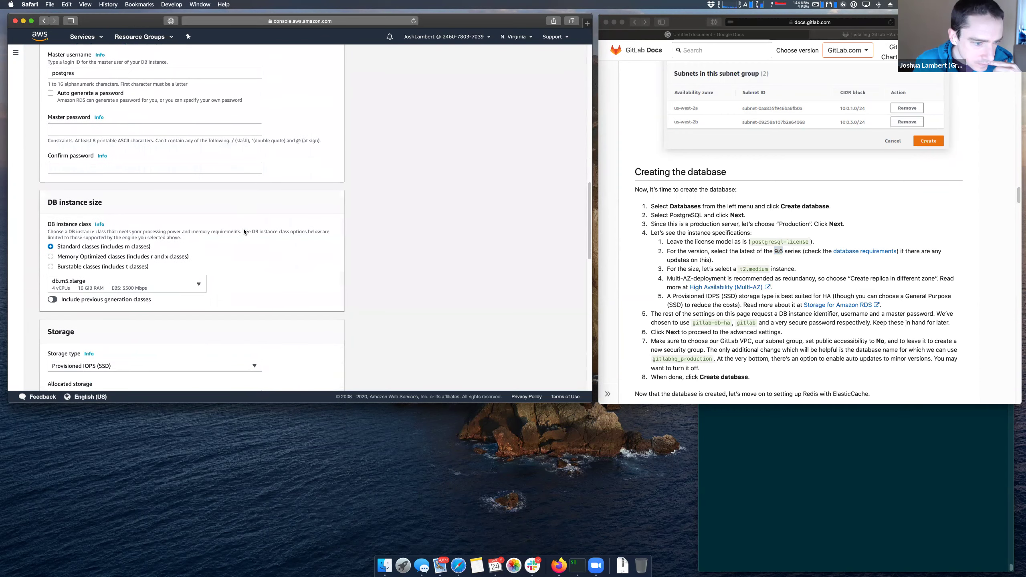
scroll(241, 232, "down", 3)
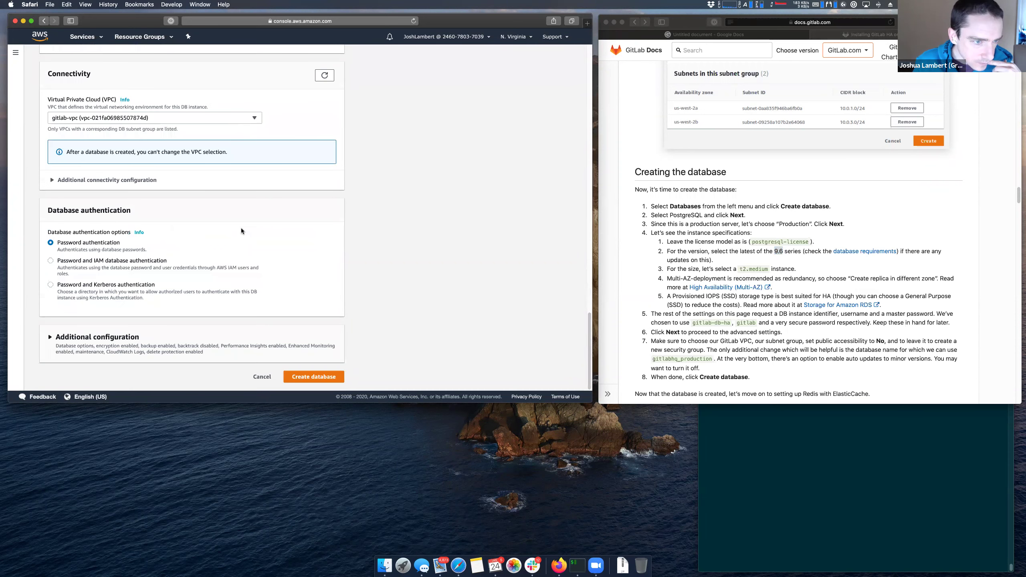
scroll(242, 232, "up", 15)
scroll(242, 232, "up", 2)
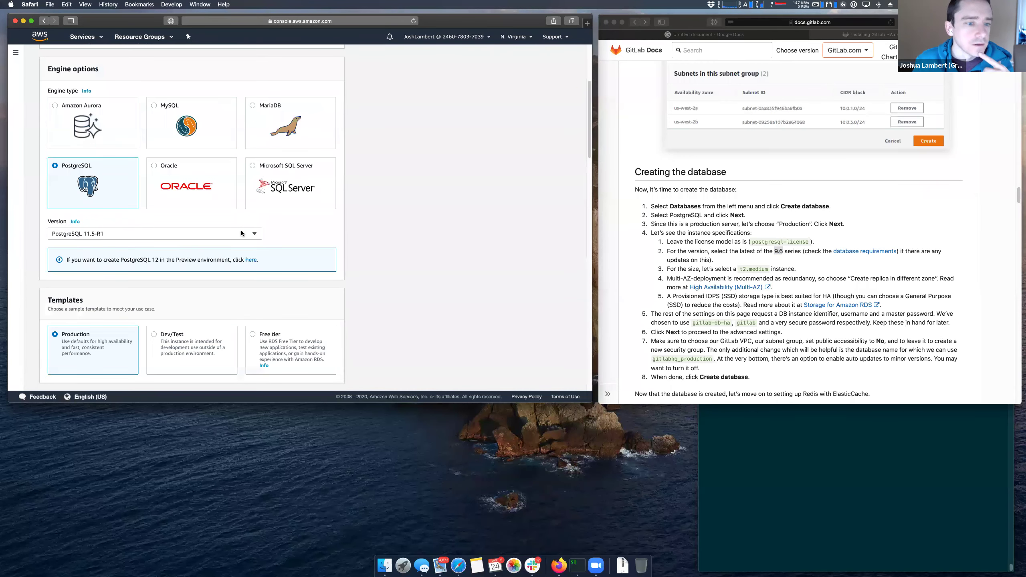
scroll(242, 233, "down", 2)
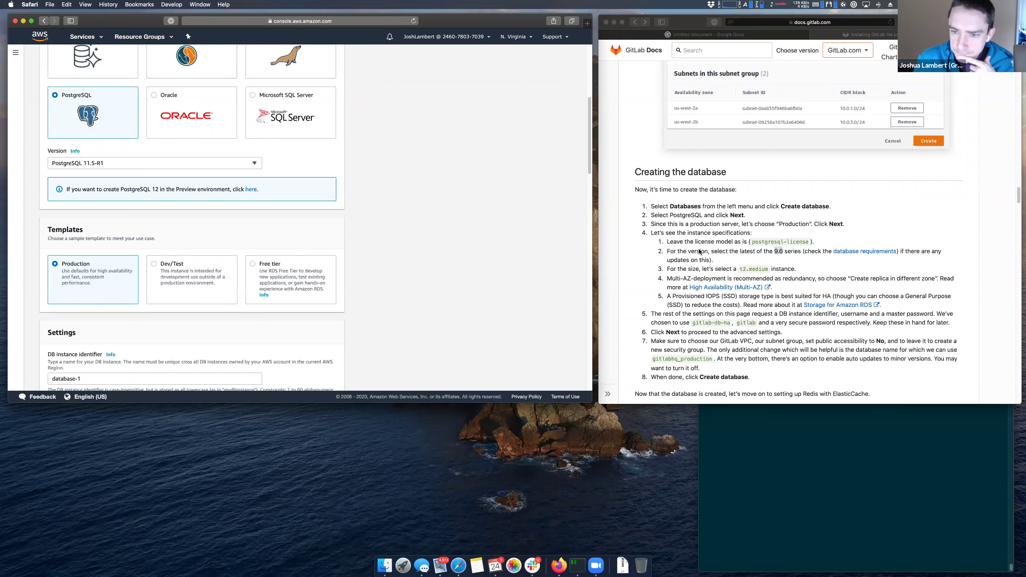
left_click(763, 234)
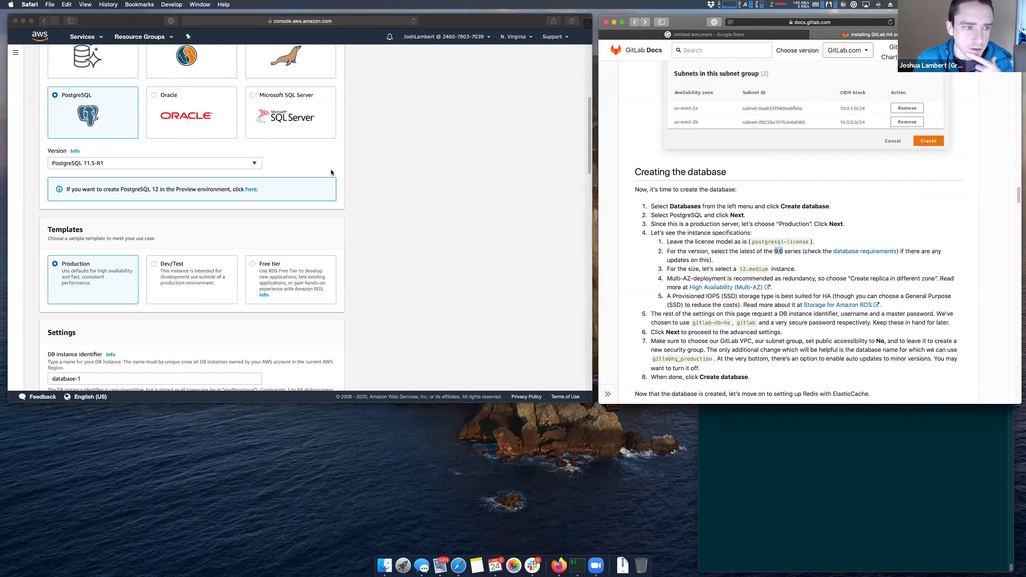
scroll(330, 172, "up", 1)
scroll(359, 179, "down", 3)
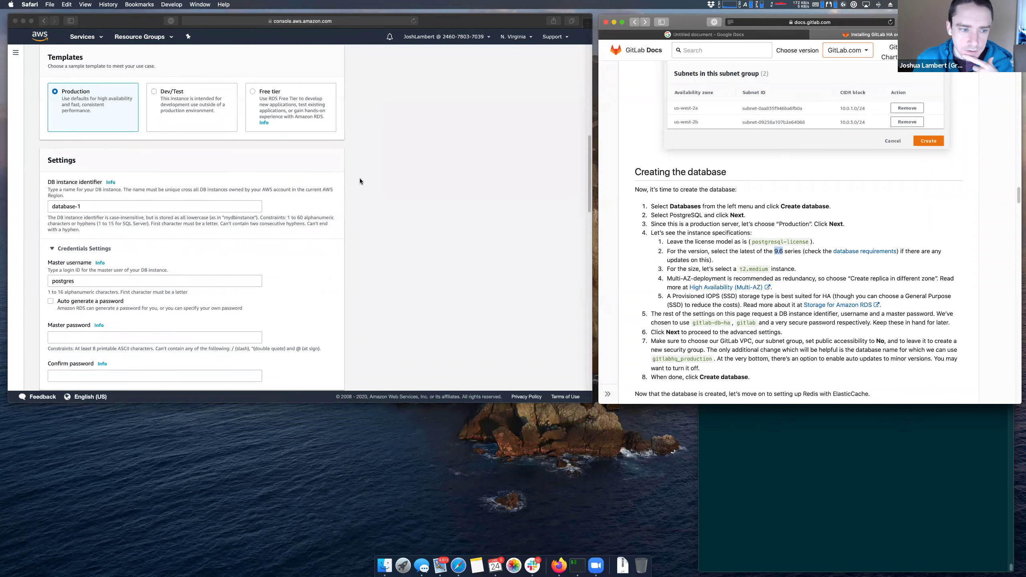
left_click(123, 192)
- Set the DB instance identifier to gitlab-db-ha and enter a master username
left_click_drag(121, 206, 35, 206)
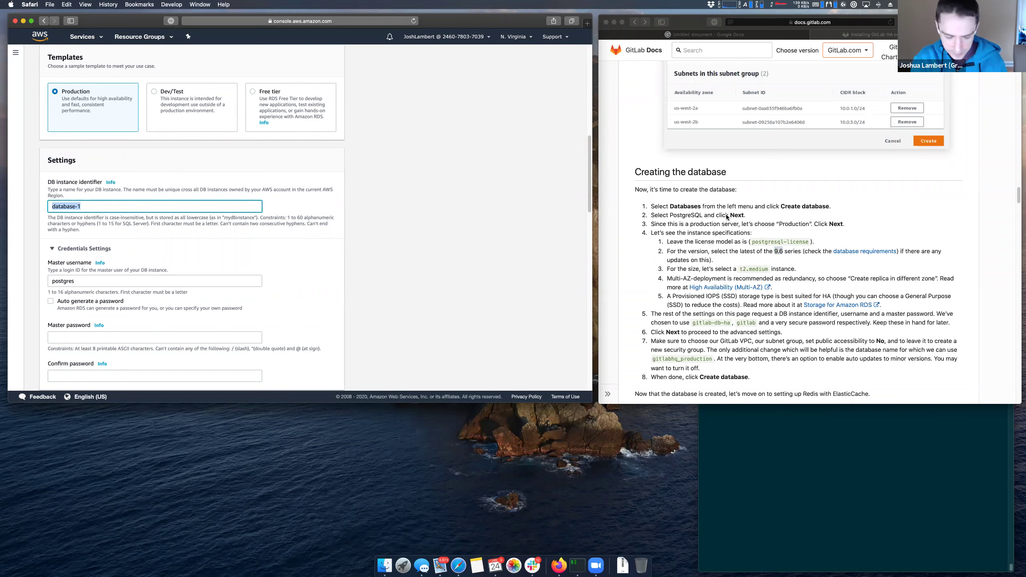
type("gitlab-db-ha")
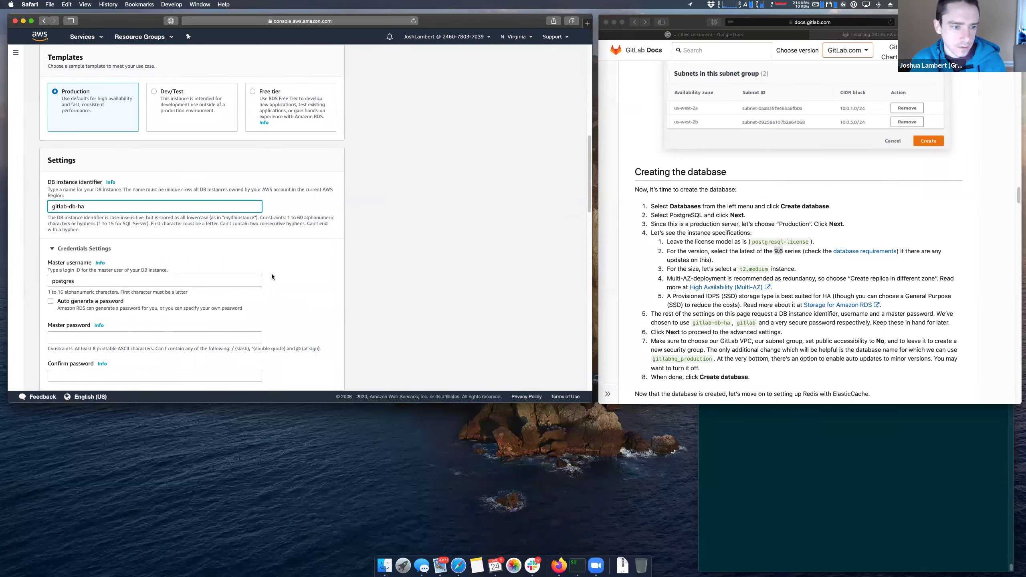
key("Tab")
key("super+a")
type("gitlba")
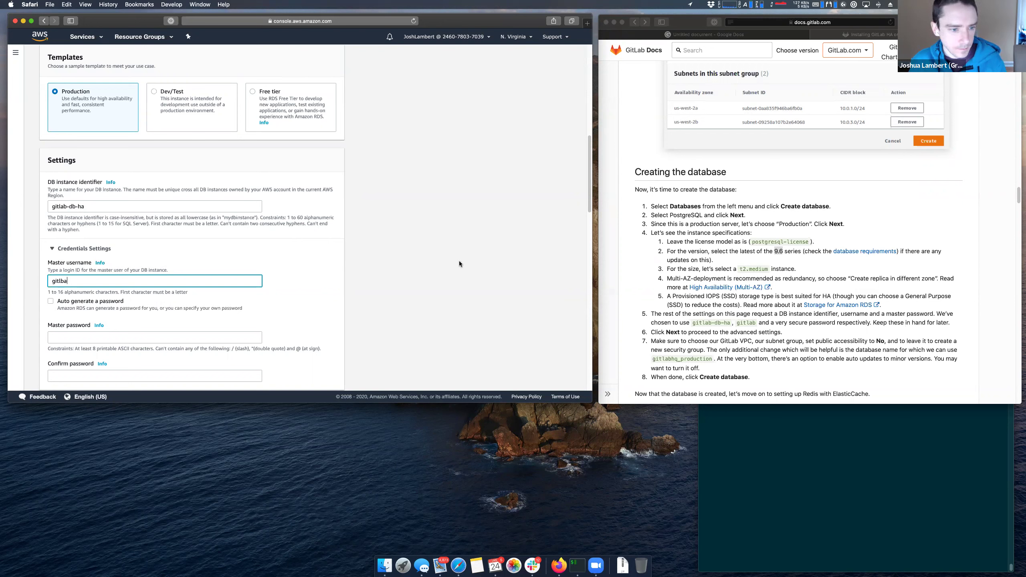
- Fix the misspelled master username to 'gitlab' and turn on Auto generate a password
left_click(50, 301)
left_click(48, 301)
left_click(50, 300)
left_click(51, 301)
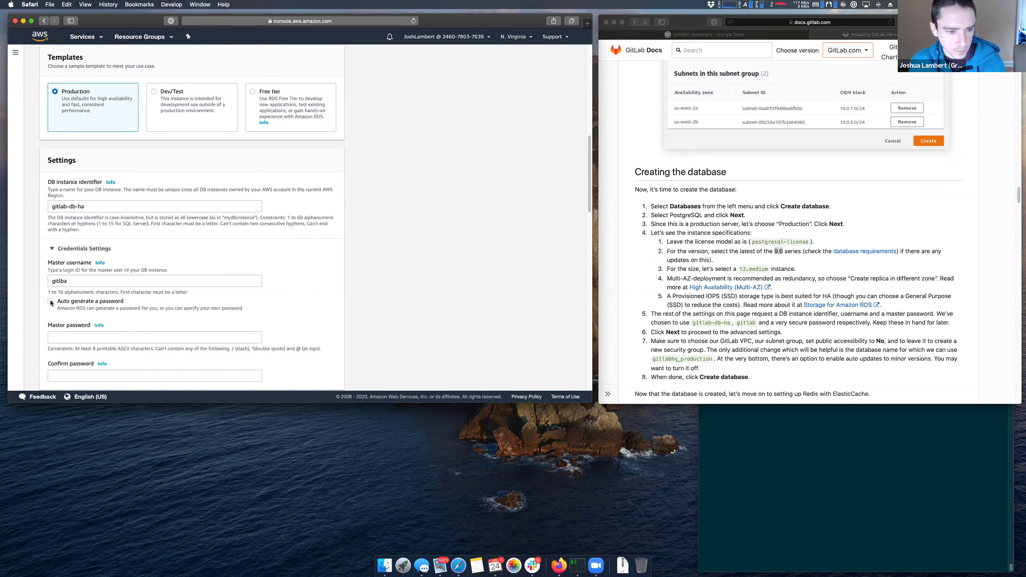
left_click(72, 285)
key("BackSpace")
key("BackSpace")
type("ab")
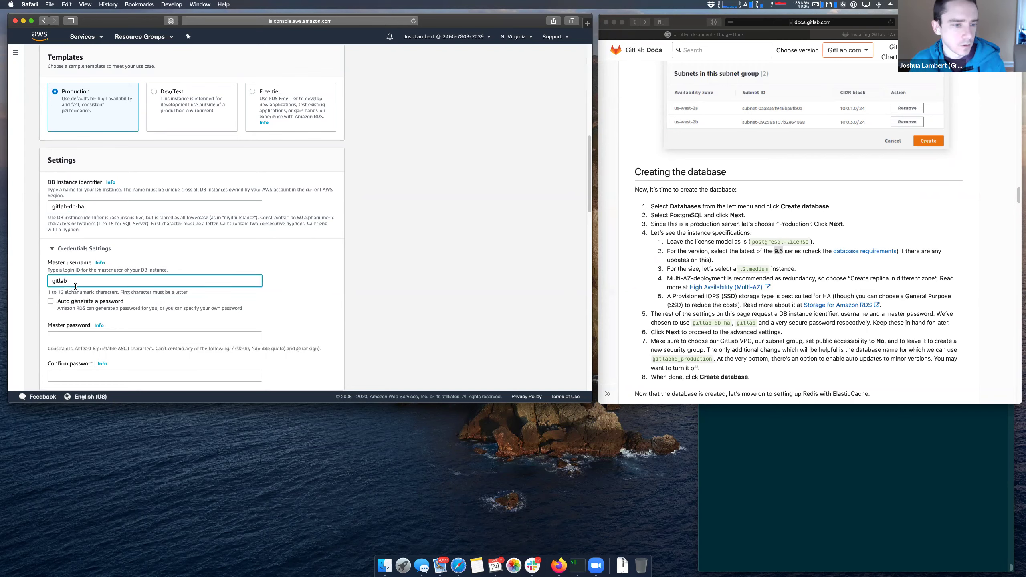
scroll(310, 218, "down", 5)
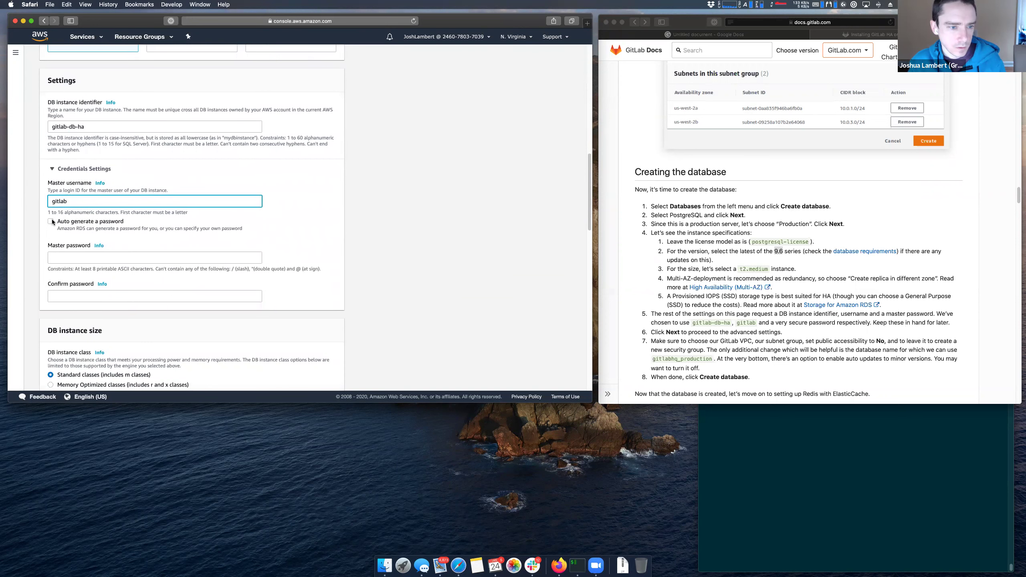
left_click(125, 230)
- Browse the DB instance class list, including previous generation classes
scroll(307, 244, "down", 3)
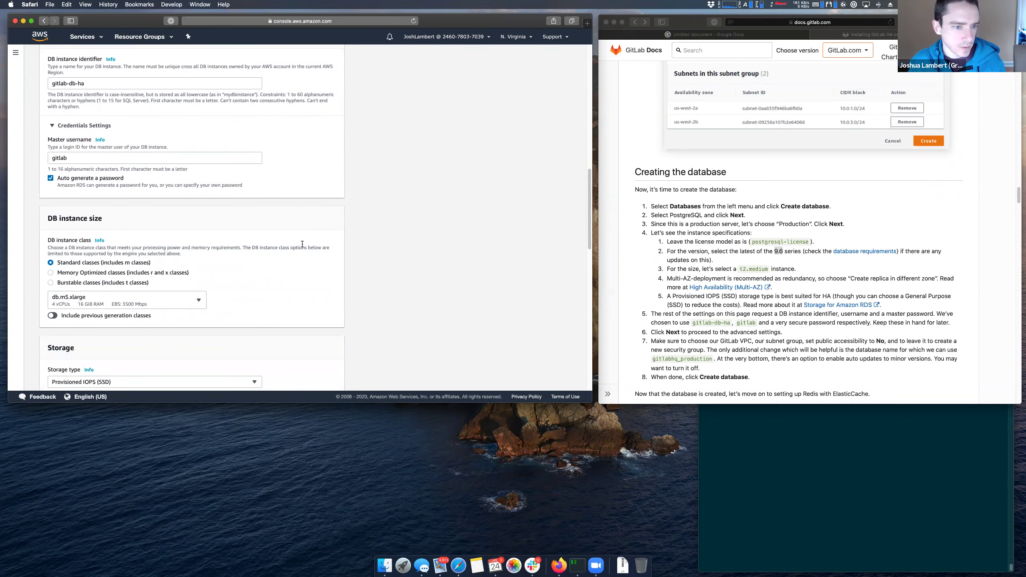
scroll(289, 249, "down", 2)
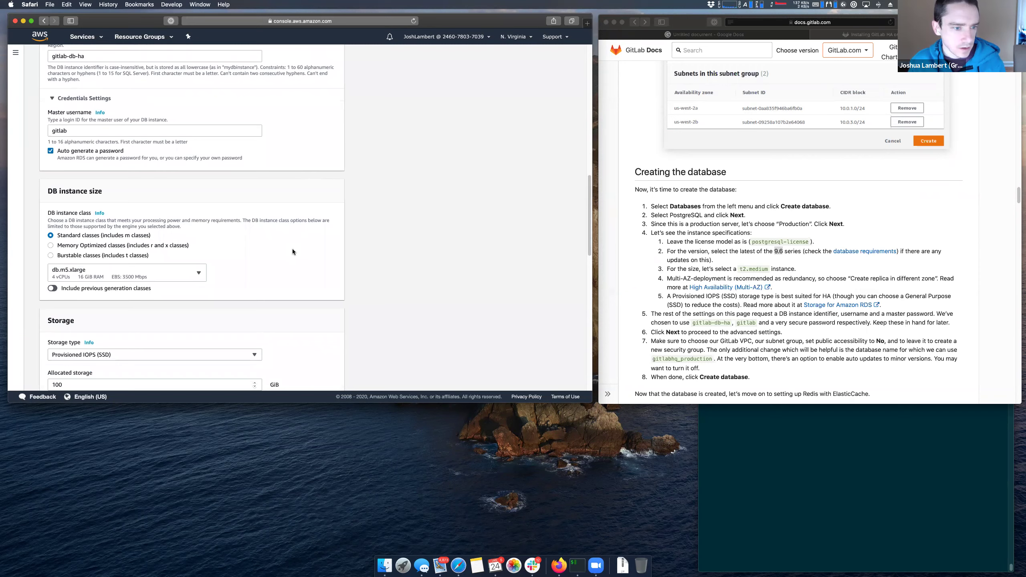
key("super+grave")
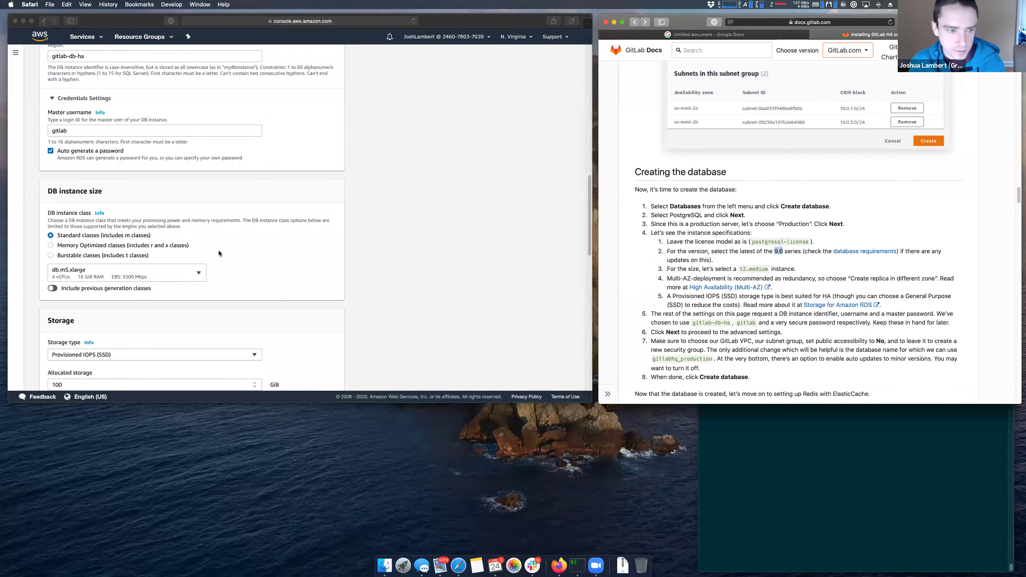
left_click(100, 272)
left_click(199, 274)
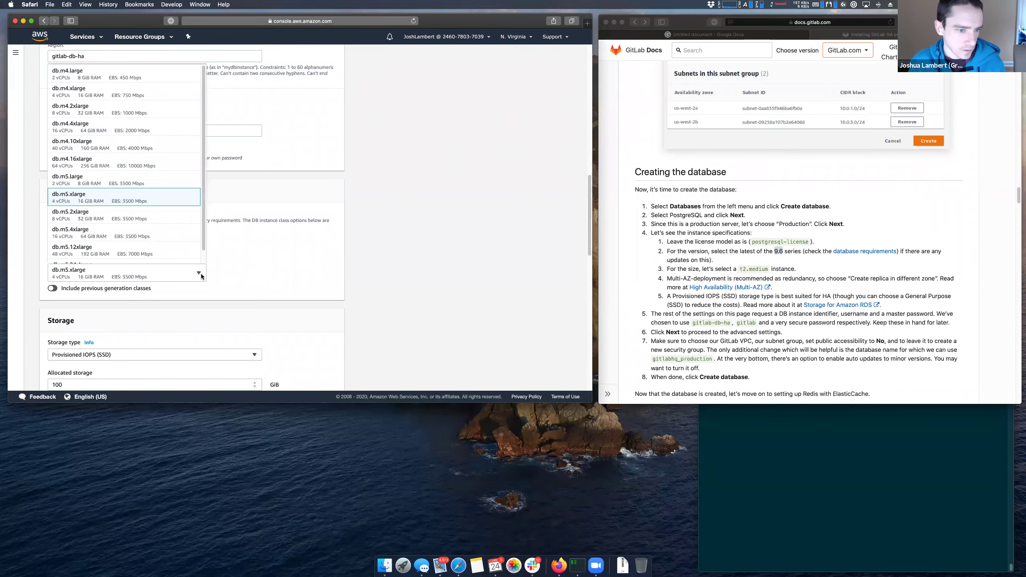
scroll(122, 162, "up", 3)
scroll(122, 161, "up", 2)
scroll(117, 164, "down", 5)
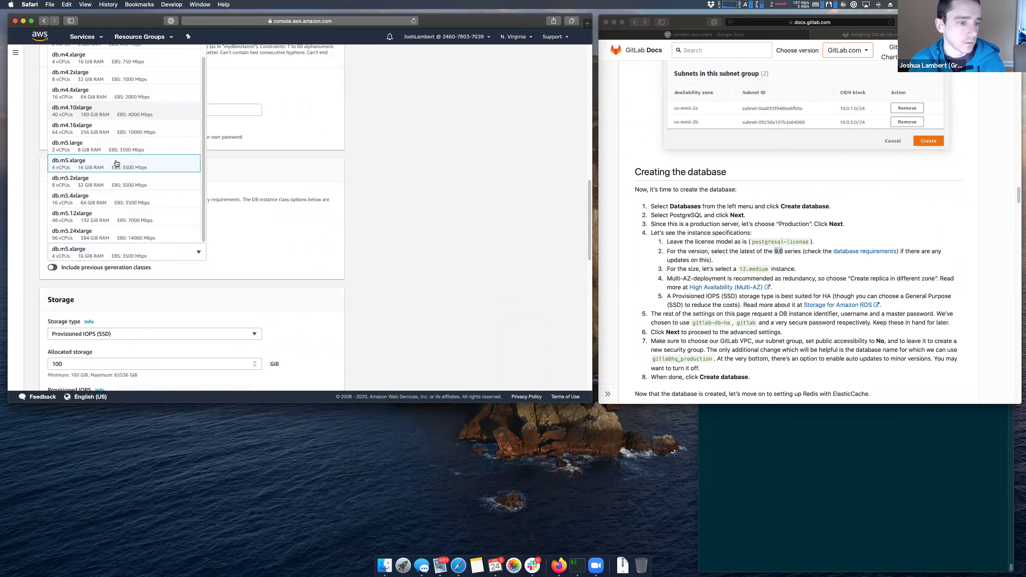
scroll(117, 163, "up", 4)
left_click(135, 308)
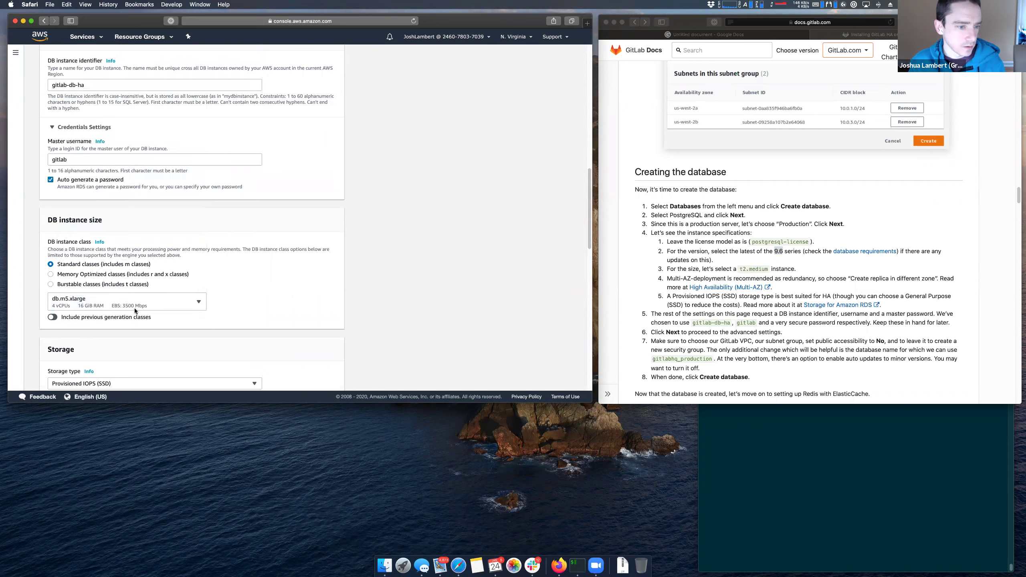
- Hide previous generation classes, choose db.m4.large, and bring up the Google Docs notes
left_click(79, 302)
scroll(103, 194, "up", 5)
scroll(103, 194, "down", 3)
scroll(139, 213, "down", 2)
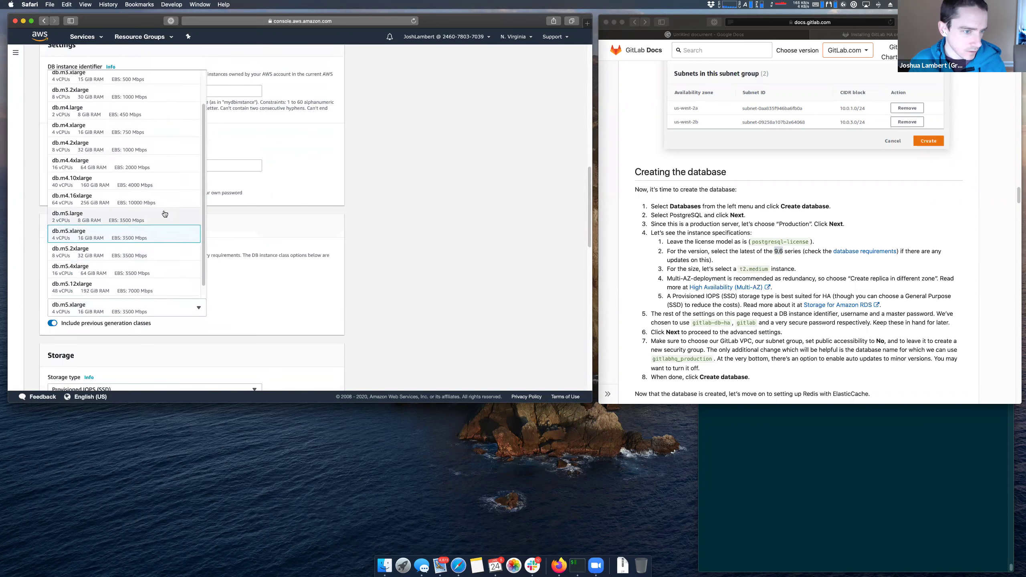
scroll(165, 214, "up", 3)
left_click(55, 339)
left_click(55, 339)
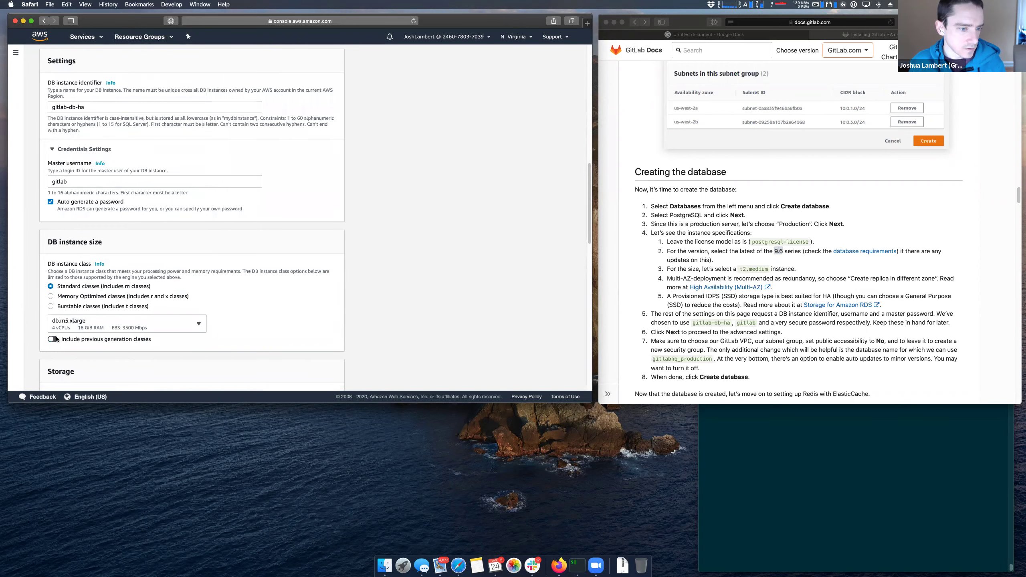
left_click(72, 321)
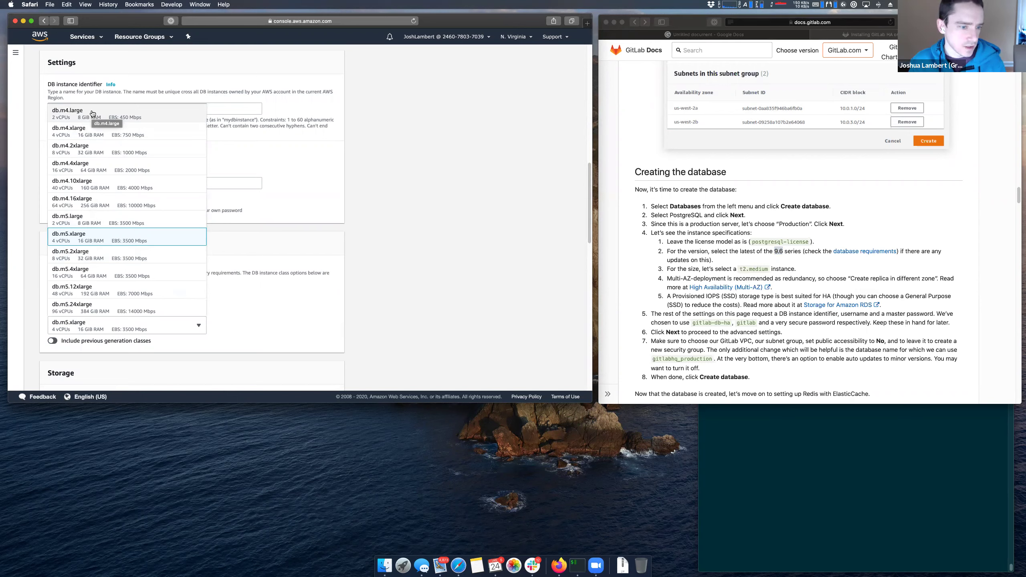
scroll(92, 114, "up", 3)
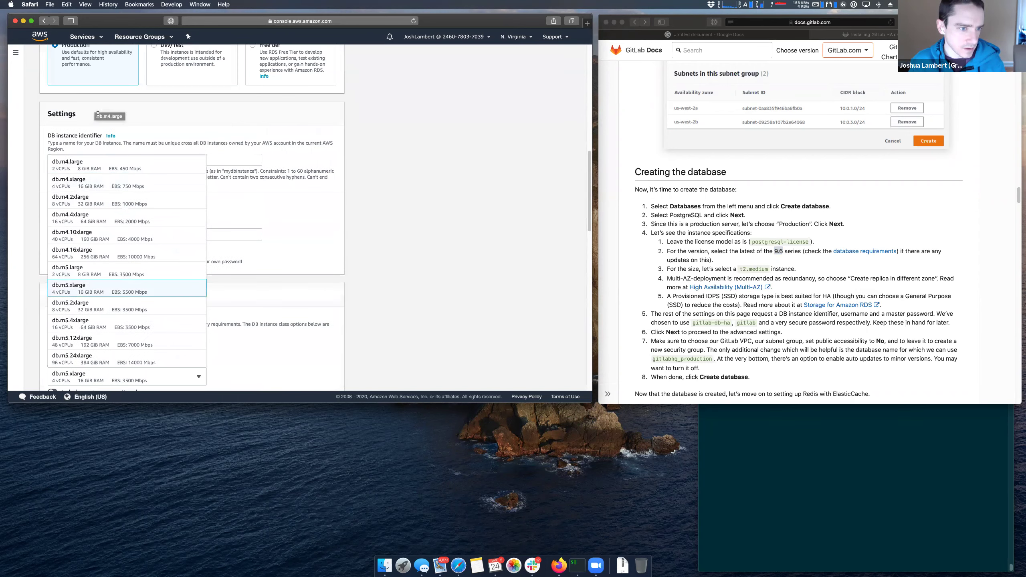
left_click(99, 163)
scroll(441, 231, "down", 1)
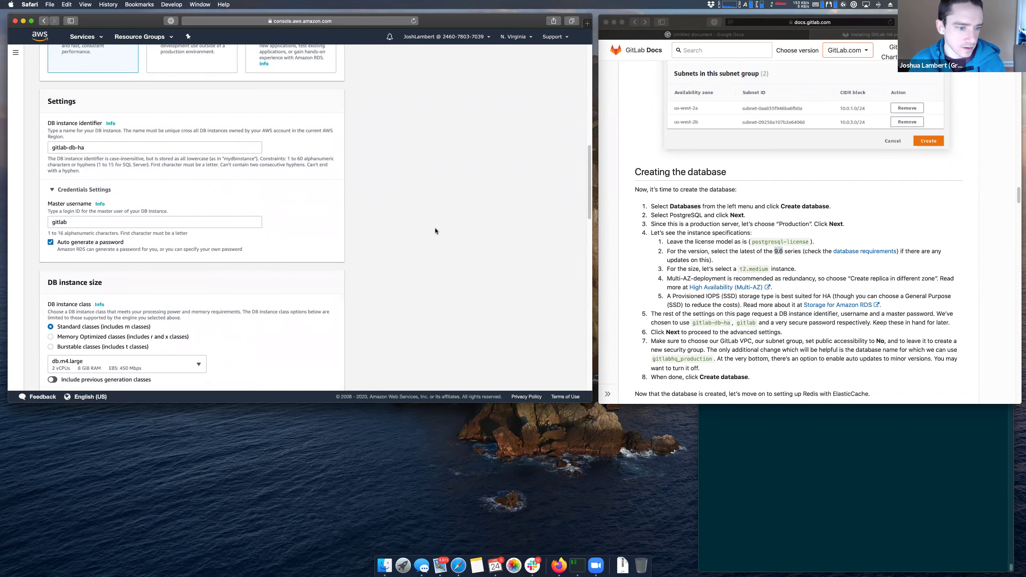
scroll(434, 228, "down", 1)
left_click(717, 36)
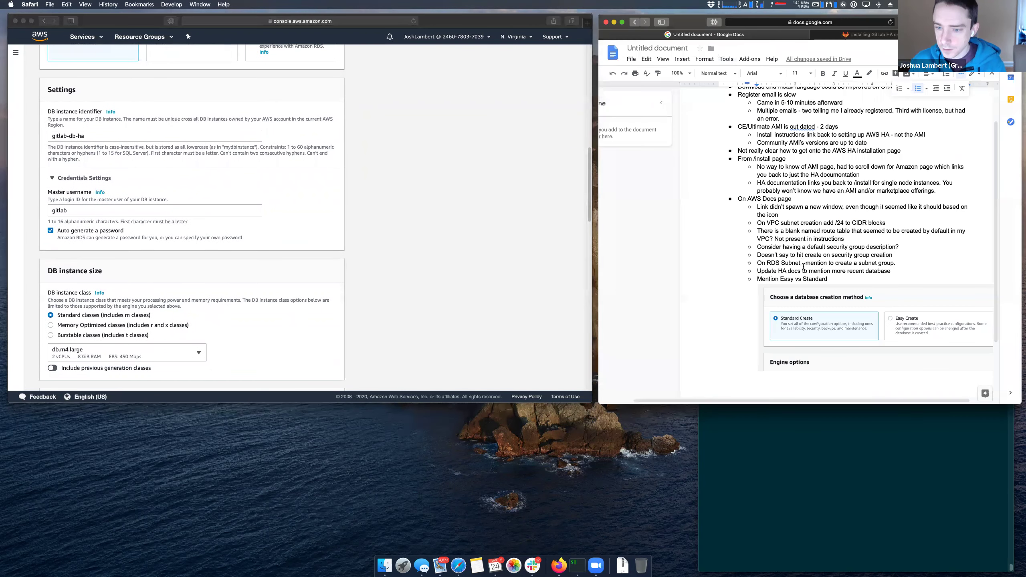
- Add the sub-bullet 'Update instance types - no more t2's' below the screenshot, then return to the GitLab docs
left_click(865, 284)
key("Return")
type("Update instance types - no more t2's")
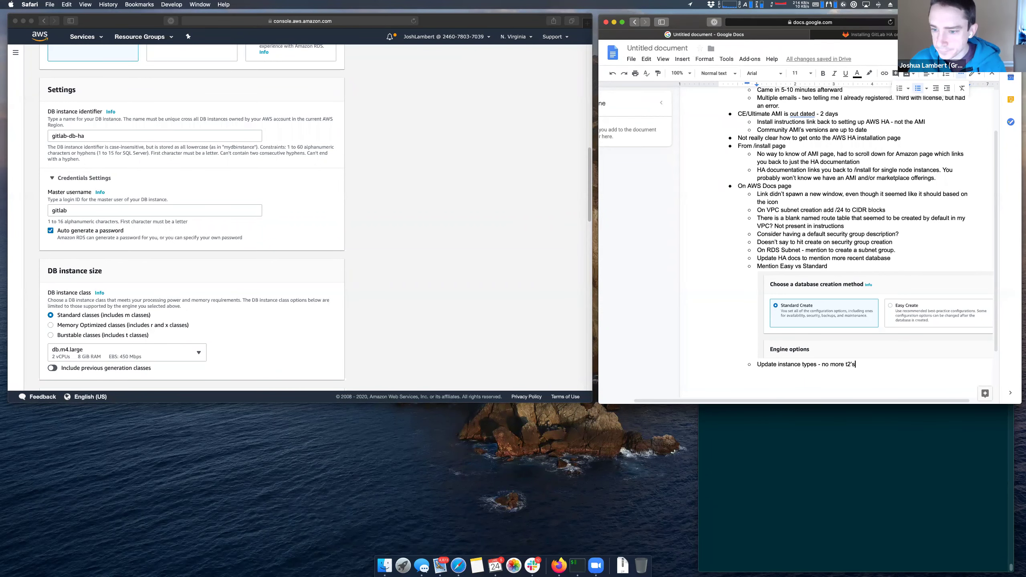
key("ctrl+Tab")
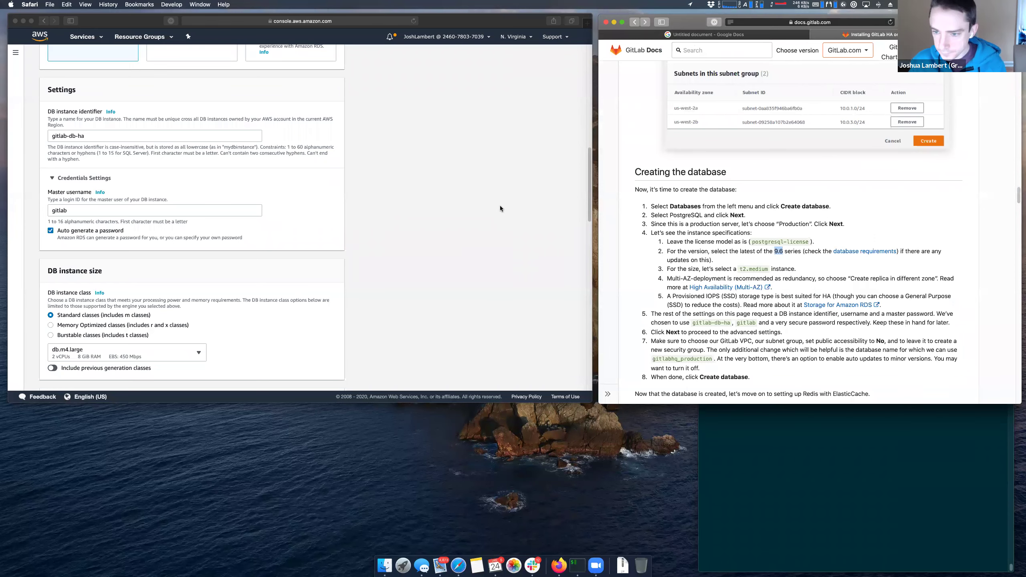
- Back on the database form, keep Provisioned IOPS (SSD) as the storage type
left_click(382, 214)
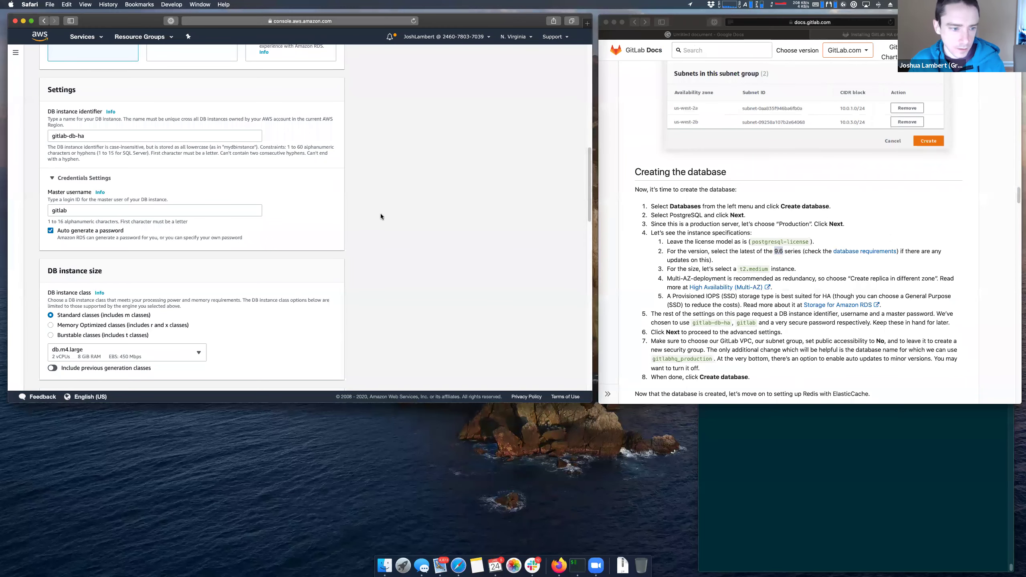
scroll(378, 214, "down", 3)
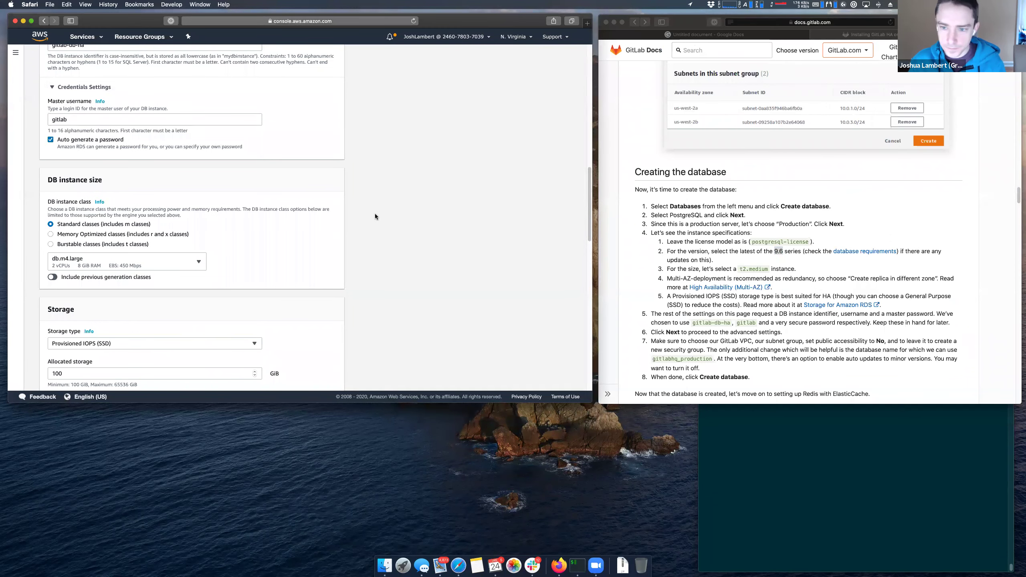
scroll(372, 216, "down", 2)
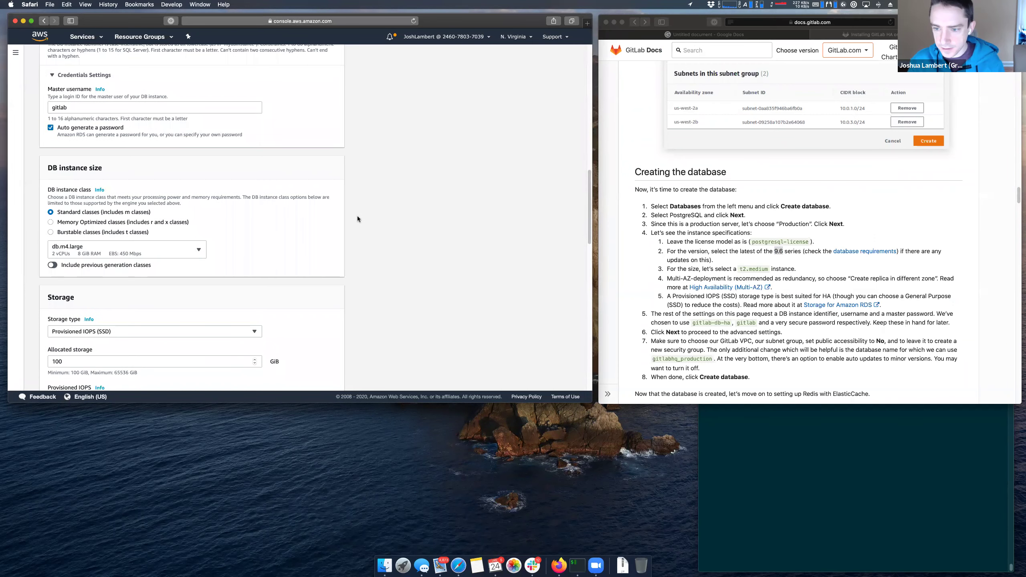
scroll(105, 221, "down", 2)
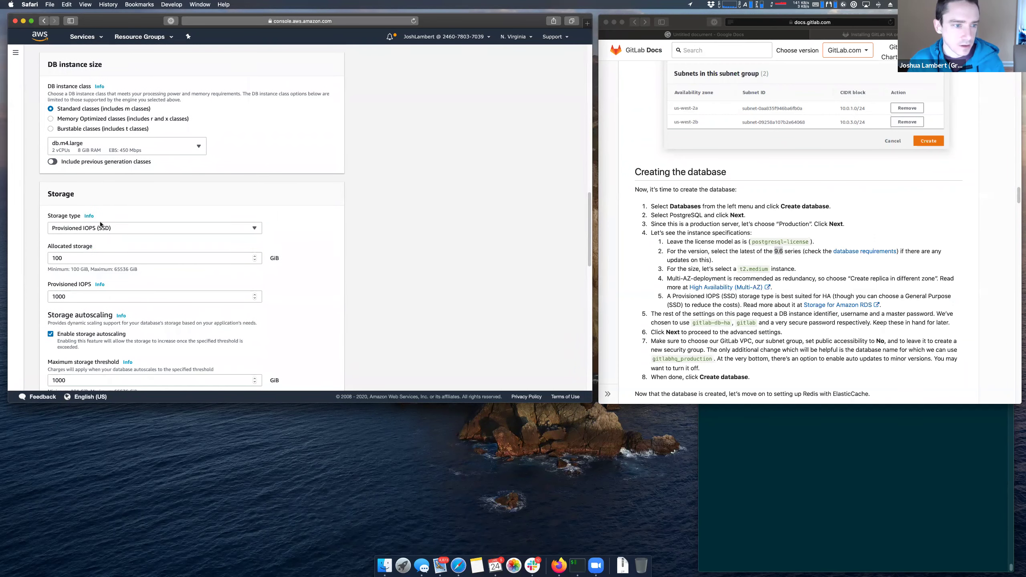
left_click(99, 211)
left_click(102, 211)
left_click(111, 212)
left_click(105, 225)
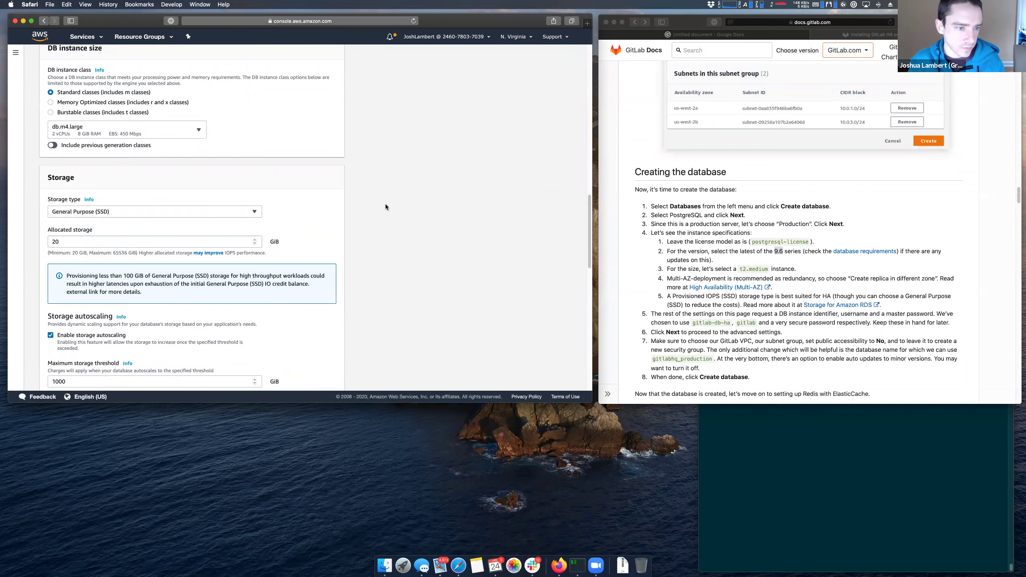
left_click(167, 210)
left_click(117, 236)
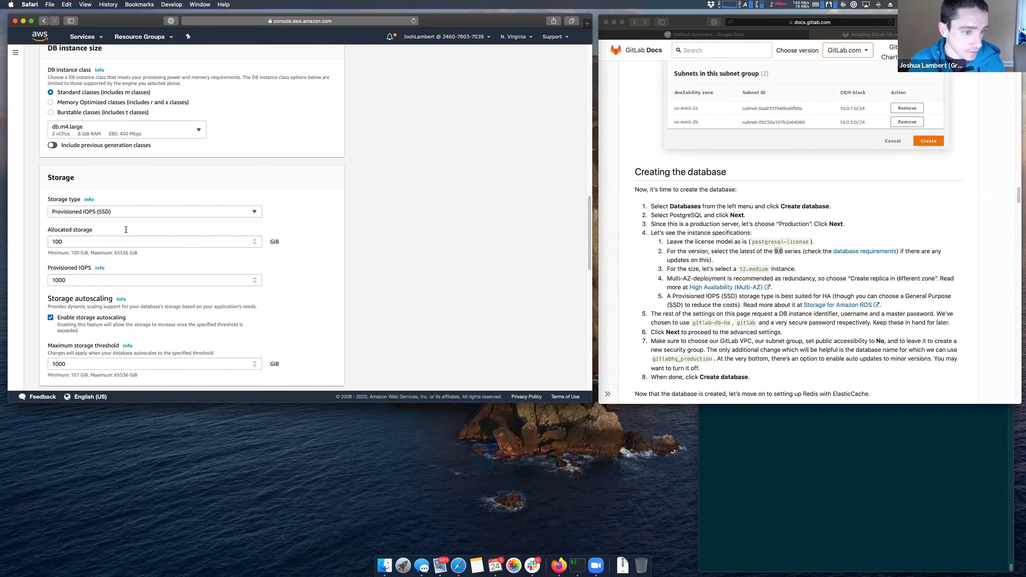
- Review the allocated storage settings, leaving storage autoscaling enabled
scroll(367, 203, "down", 3)
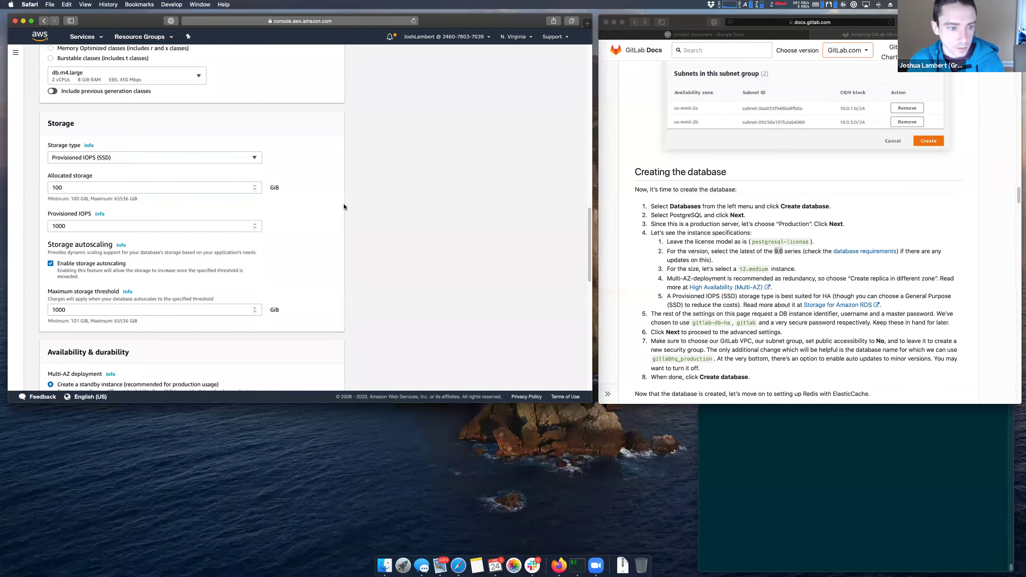
scroll(342, 206, "down", 3)
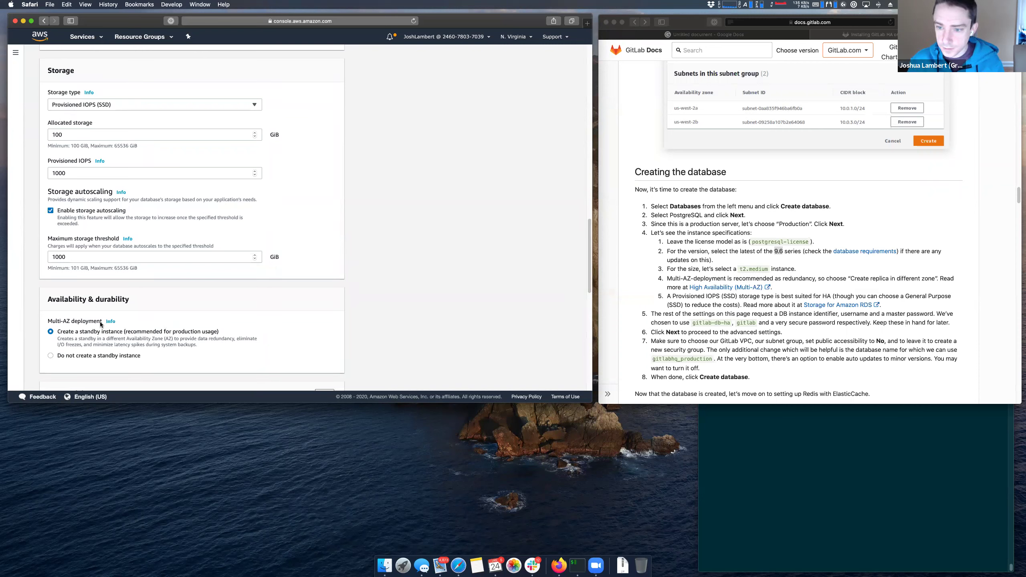
scroll(94, 329, "down", 3)
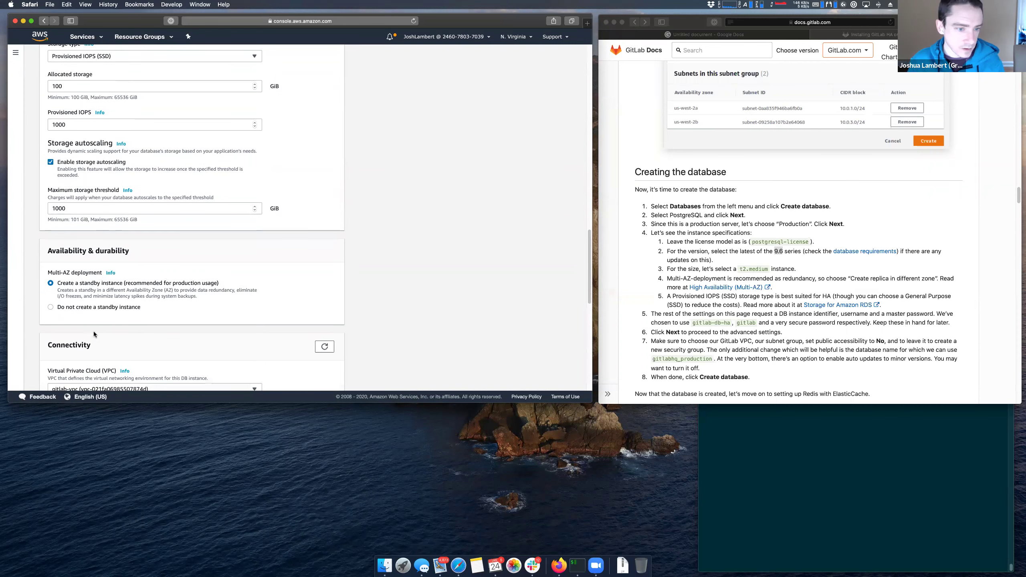
scroll(105, 311, "down", 3)
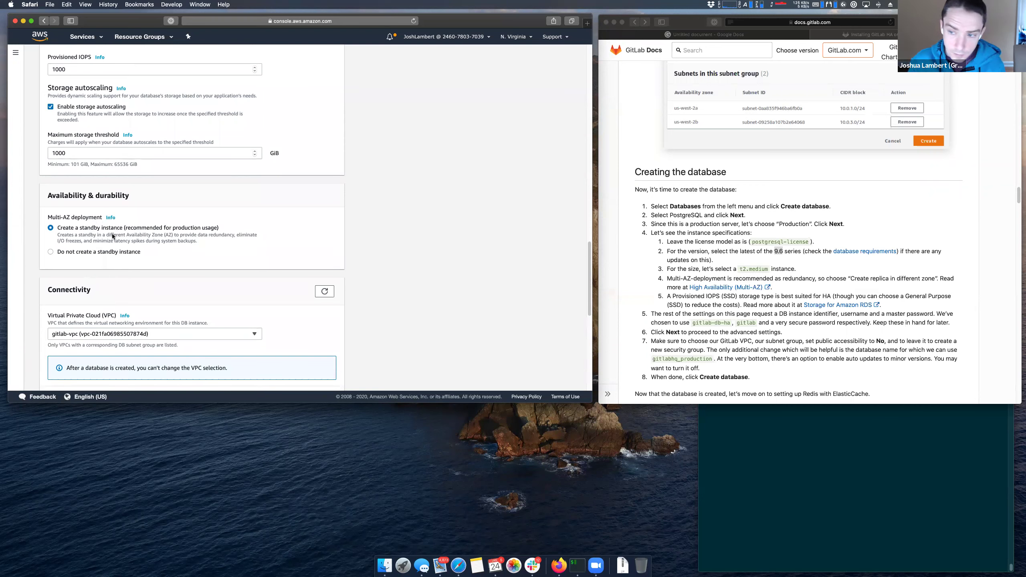
scroll(150, 243, "down", 1)
scroll(150, 243, "up", 4)
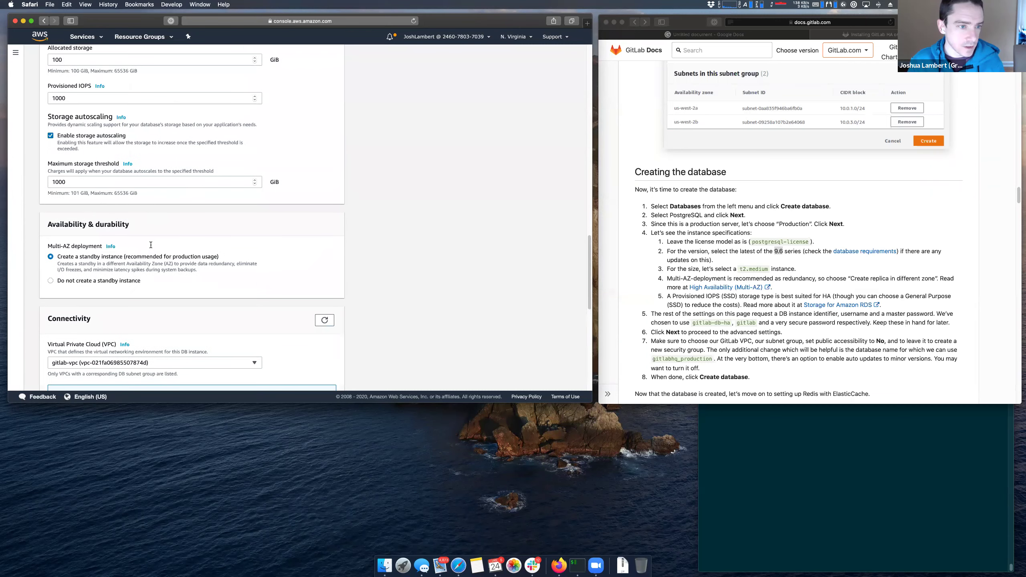
scroll(150, 245, "up", 2)
left_click(50, 212)
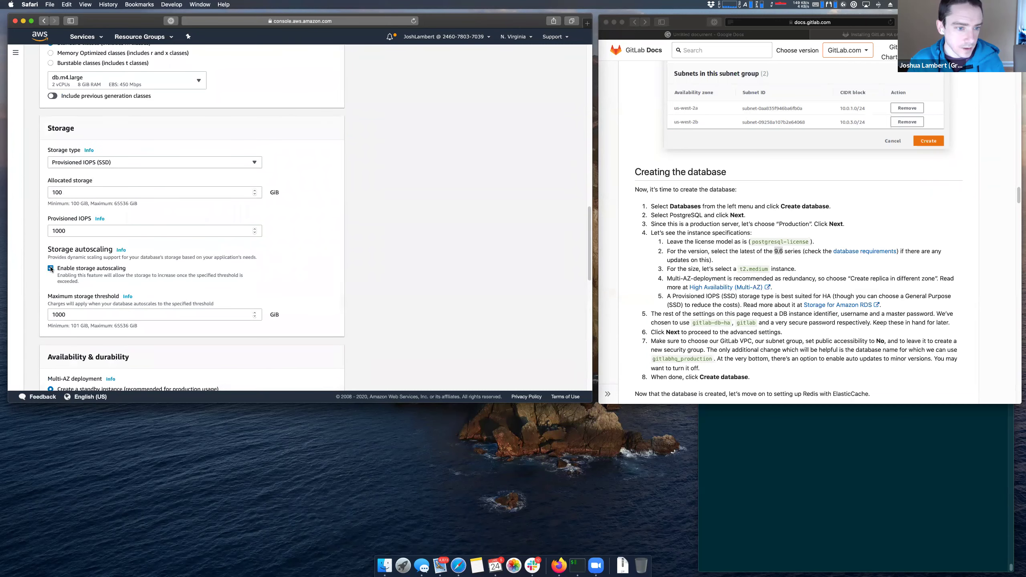
left_click(50, 268)
left_click(81, 189)
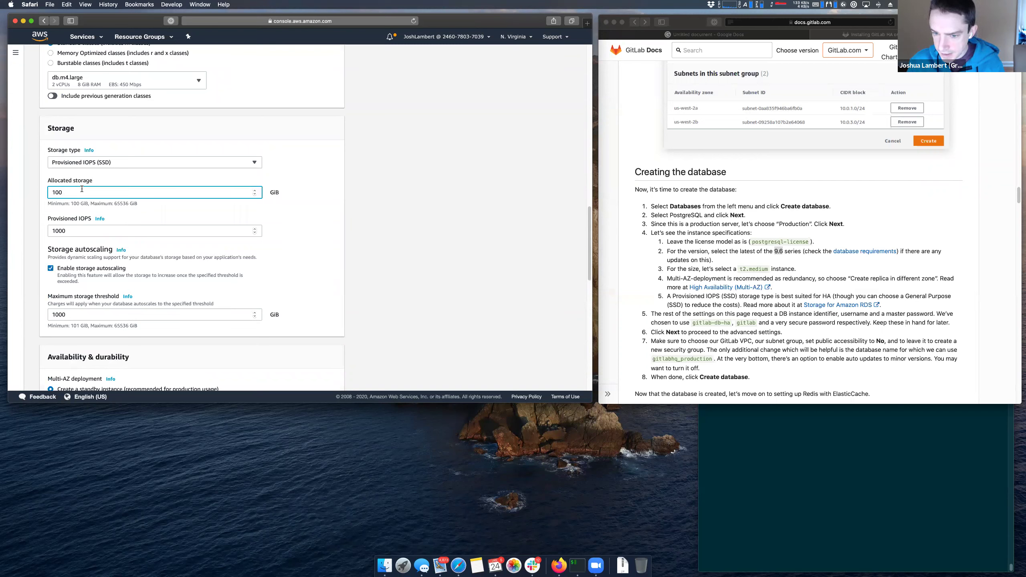
- Check the available VPC networks, leaving the current network unchanged
scroll(703, 319, "down", 2)
scroll(494, 261, "down", 3)
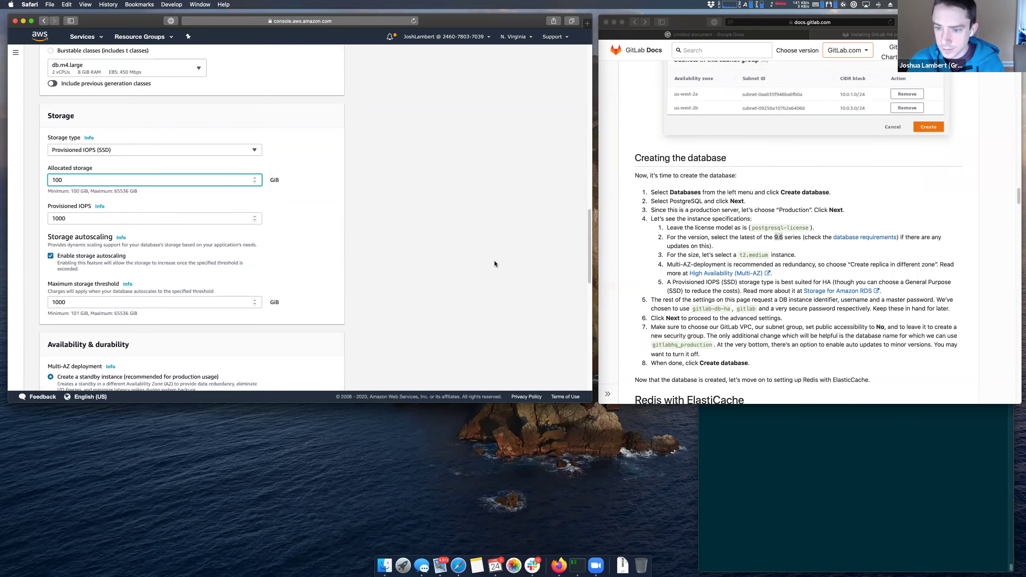
scroll(399, 246, "down", 7)
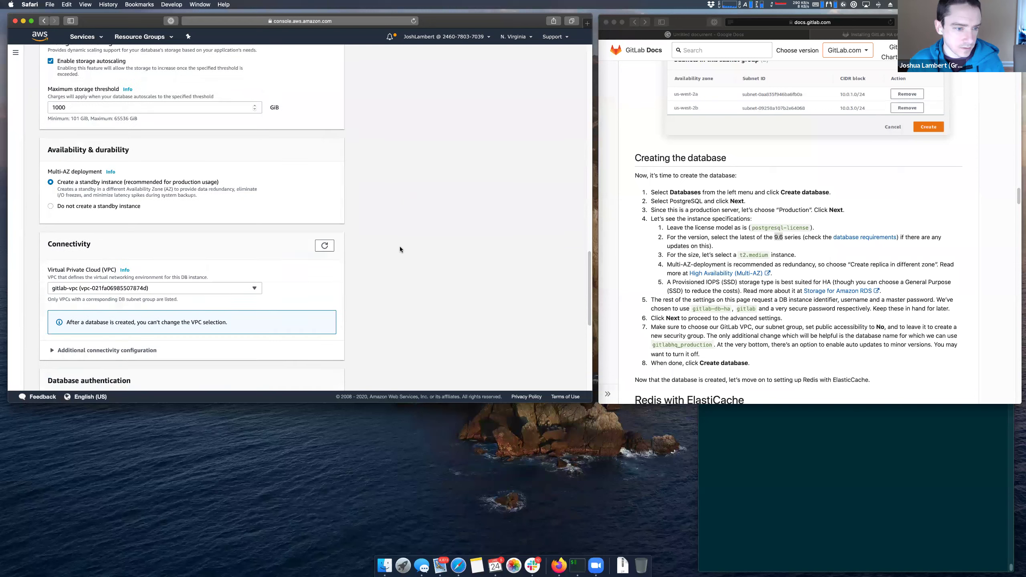
left_click(248, 231)
left_click(310, 235)
scroll(307, 236, "down", 4)
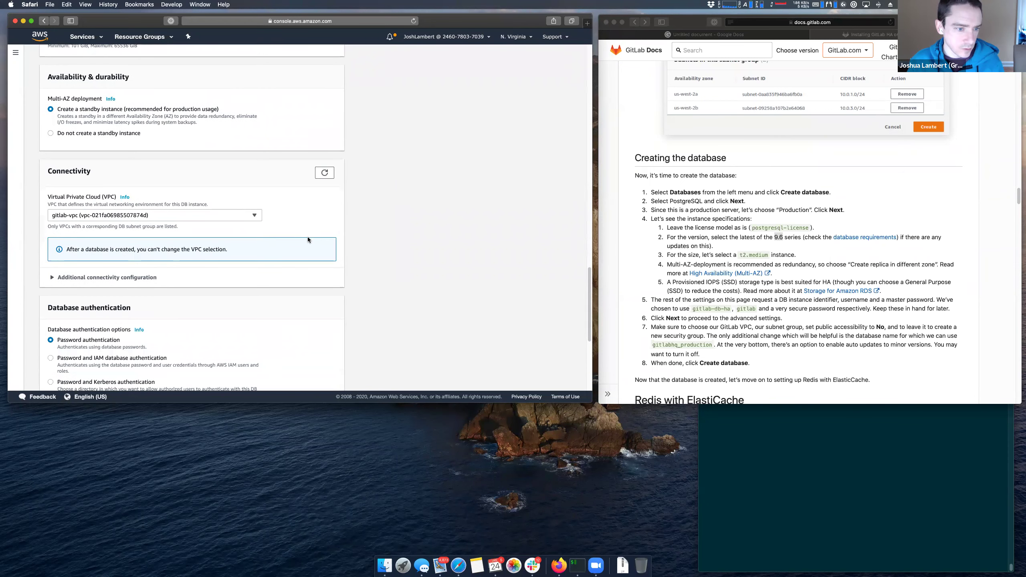
- In Additional connectivity configuration, keep public access off and create new VPC security group gitlab-rds-sg
left_click(49, 221)
scroll(114, 221, "down", 2)
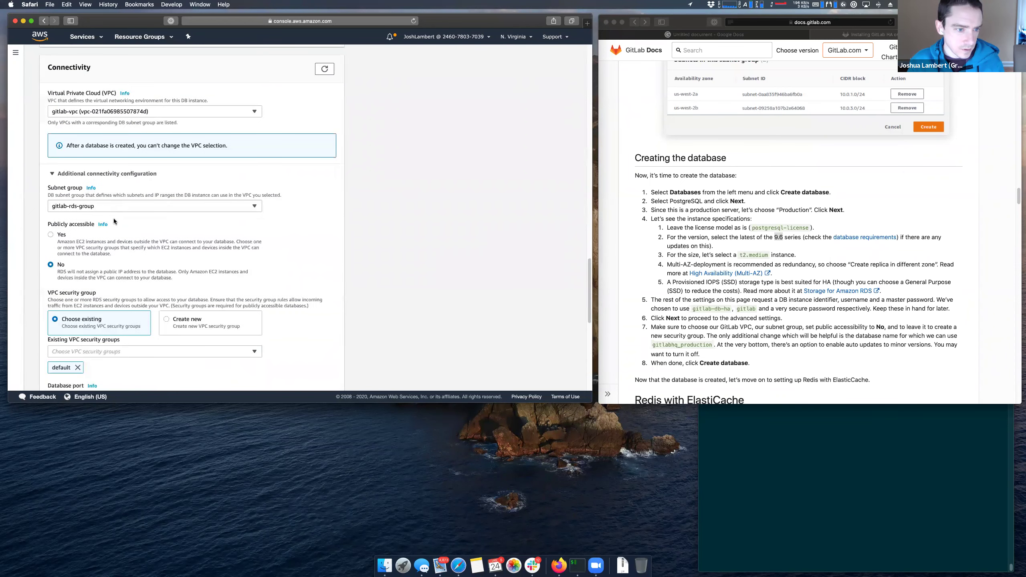
scroll(85, 235, "down", 3)
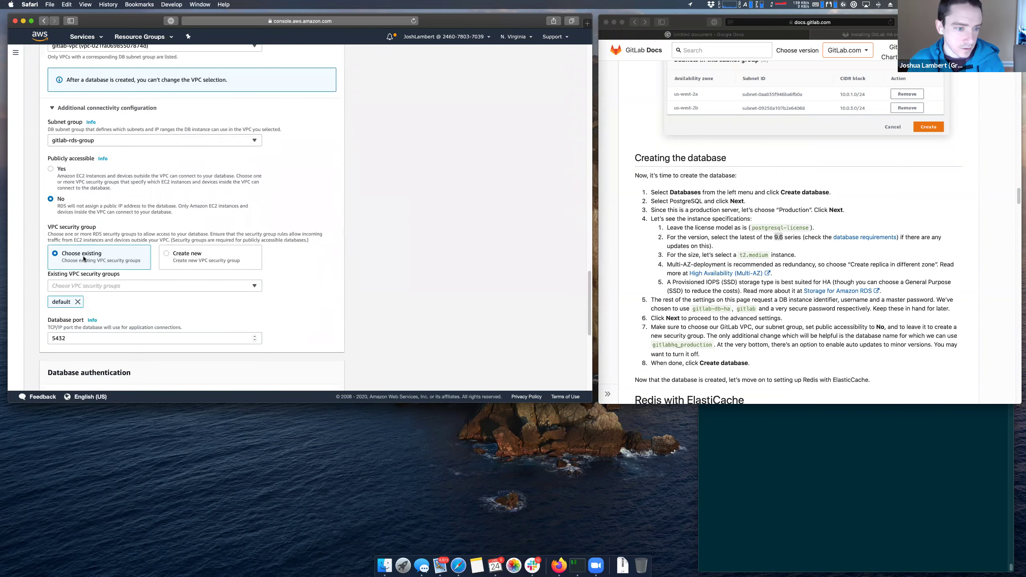
scroll(83, 261, "down", 1)
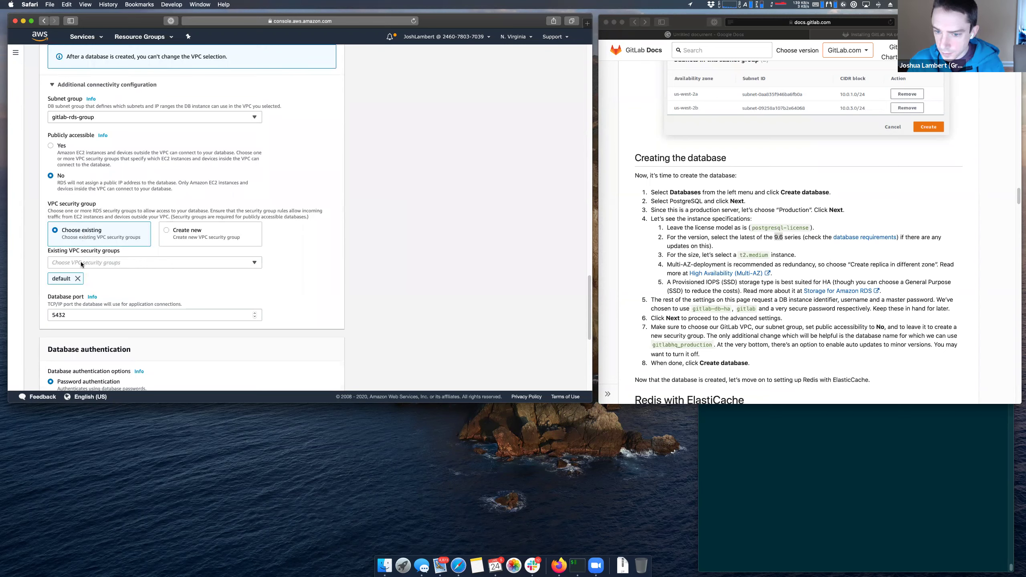
scroll(632, 287, "down", 1)
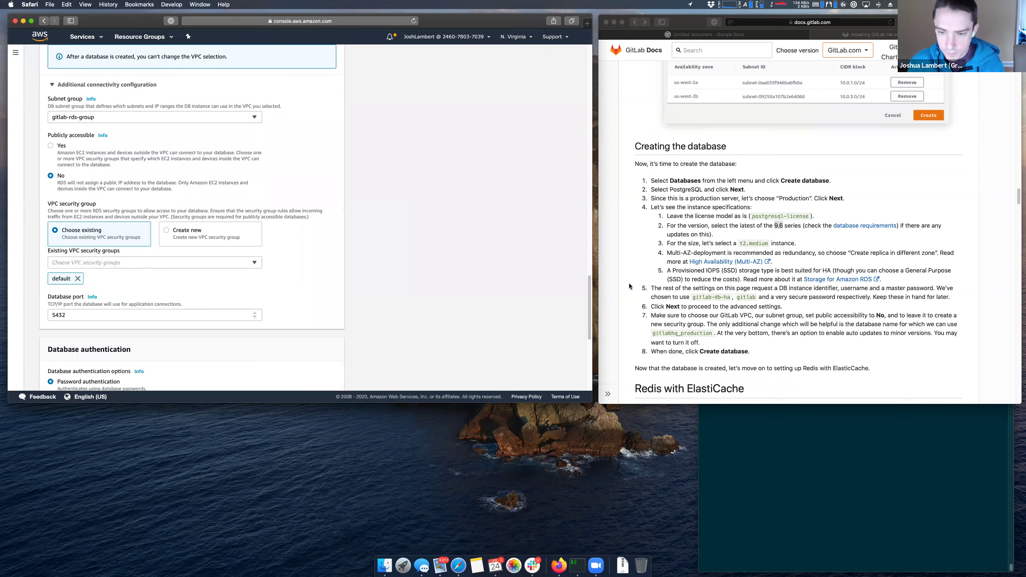
scroll(629, 286, "down", 2)
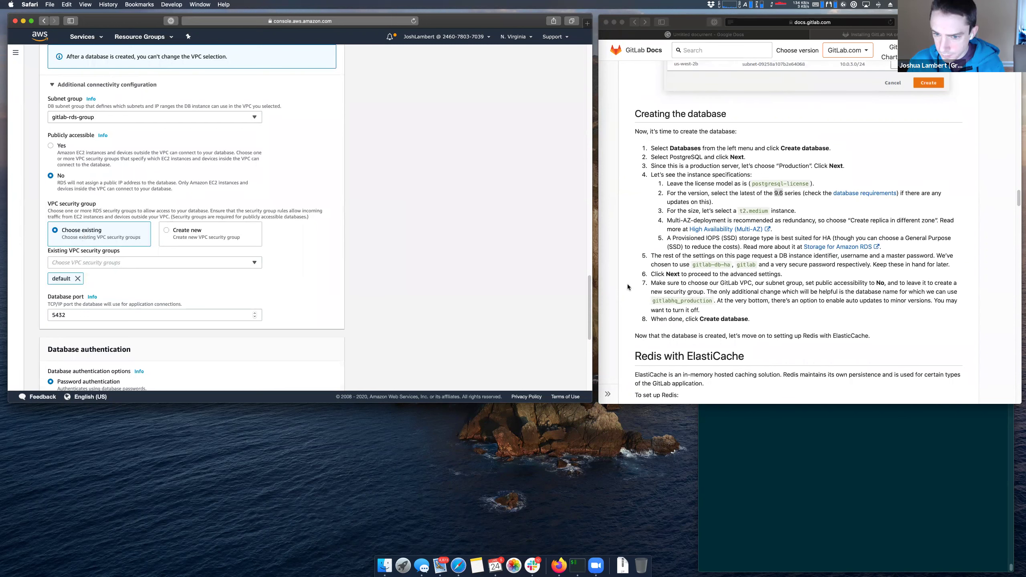
left_click(89, 267)
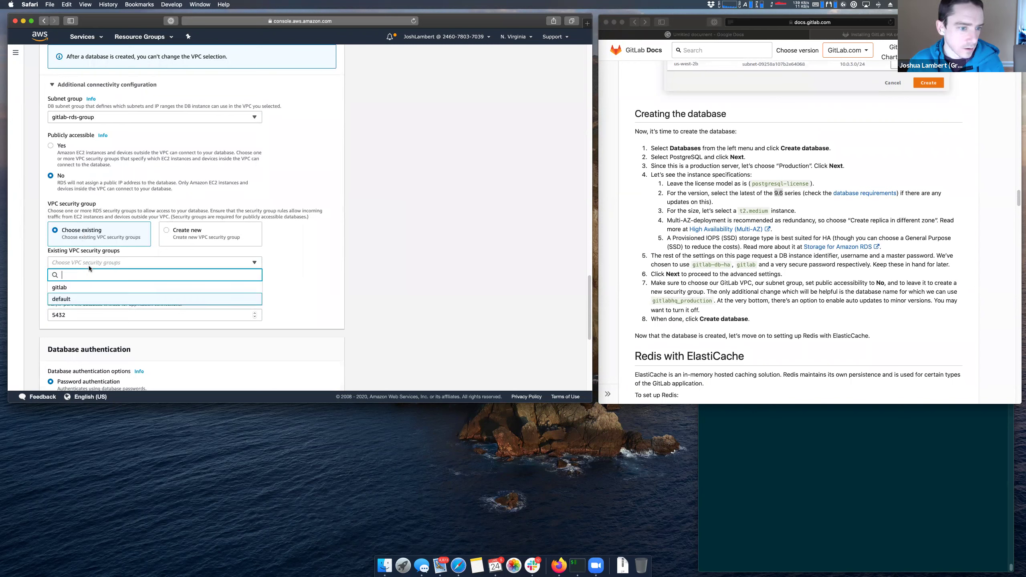
left_click(171, 233)
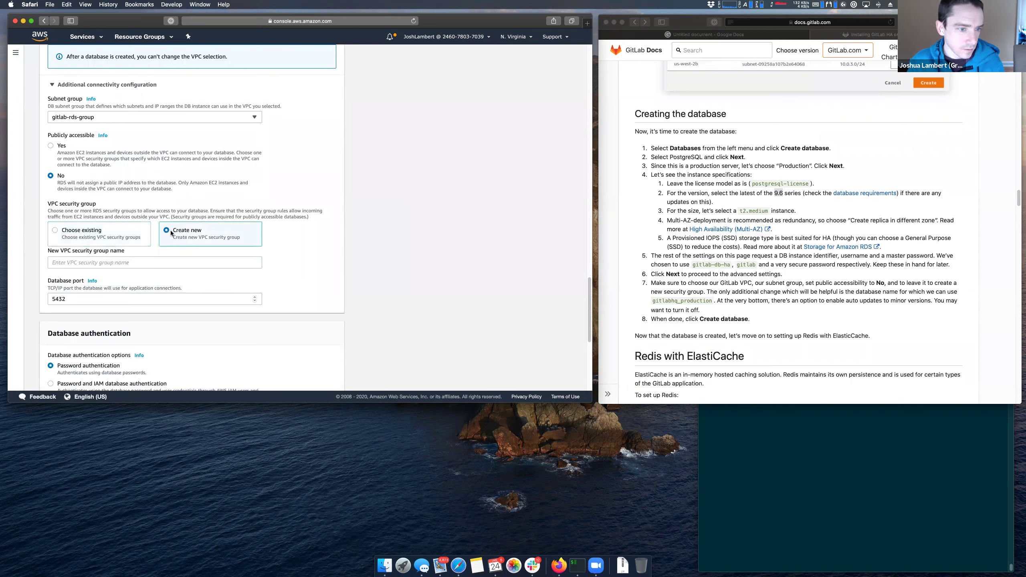
left_click(158, 261)
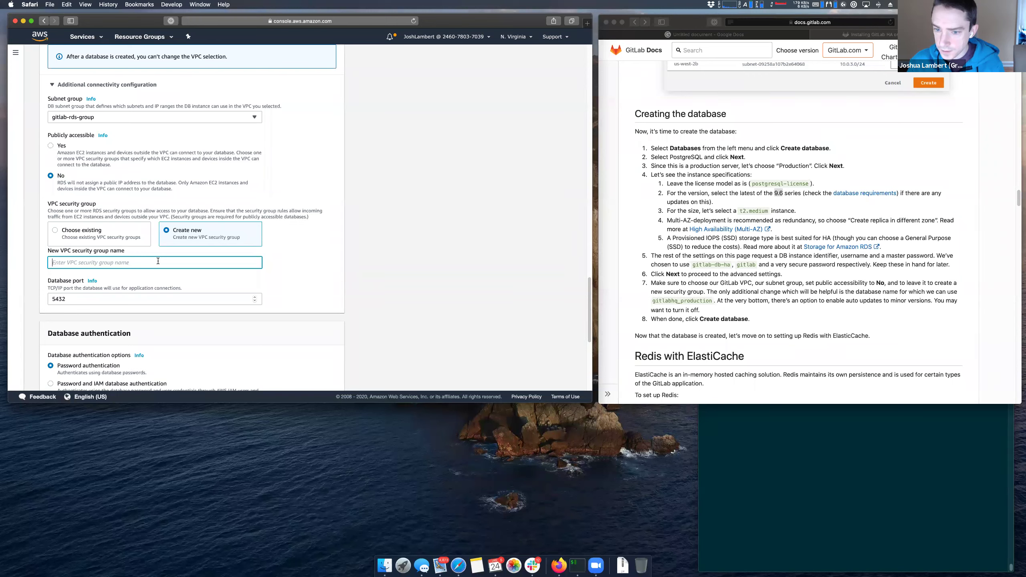
type("g")
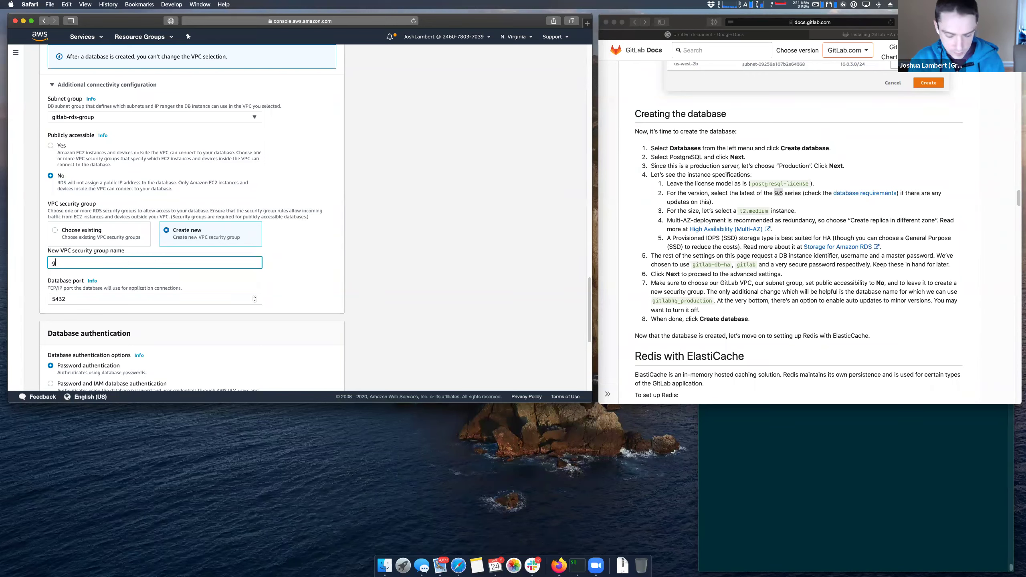
type("itlab-rds-sg")
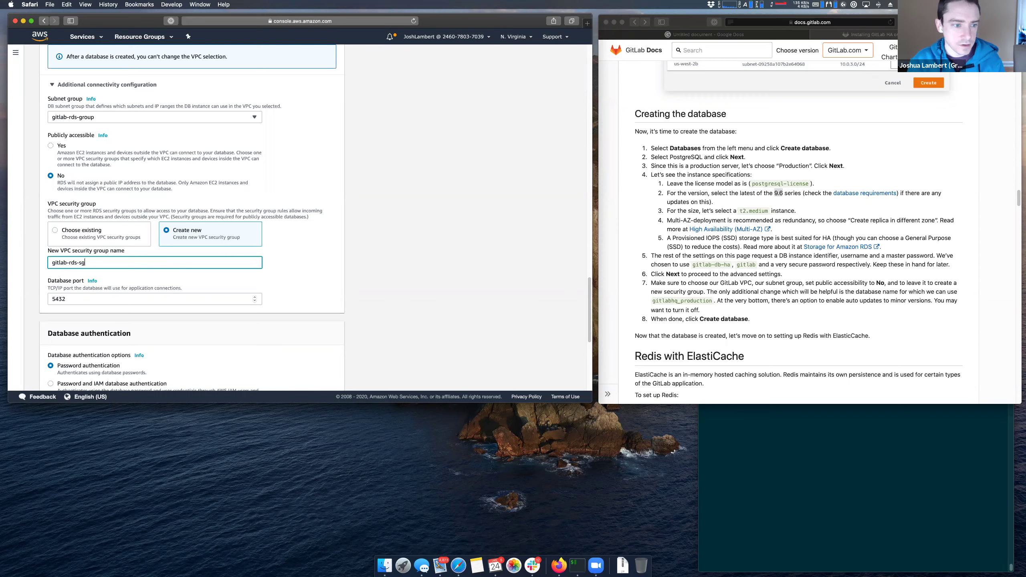
left_click(383, 236)
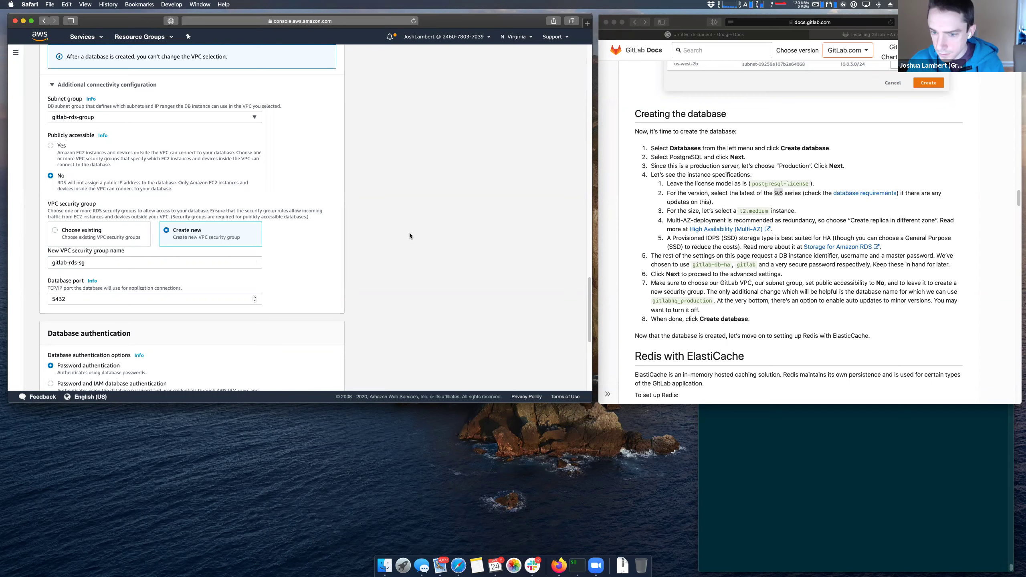
scroll(409, 233, "down", 1)
scroll(400, 235, "down", 5)
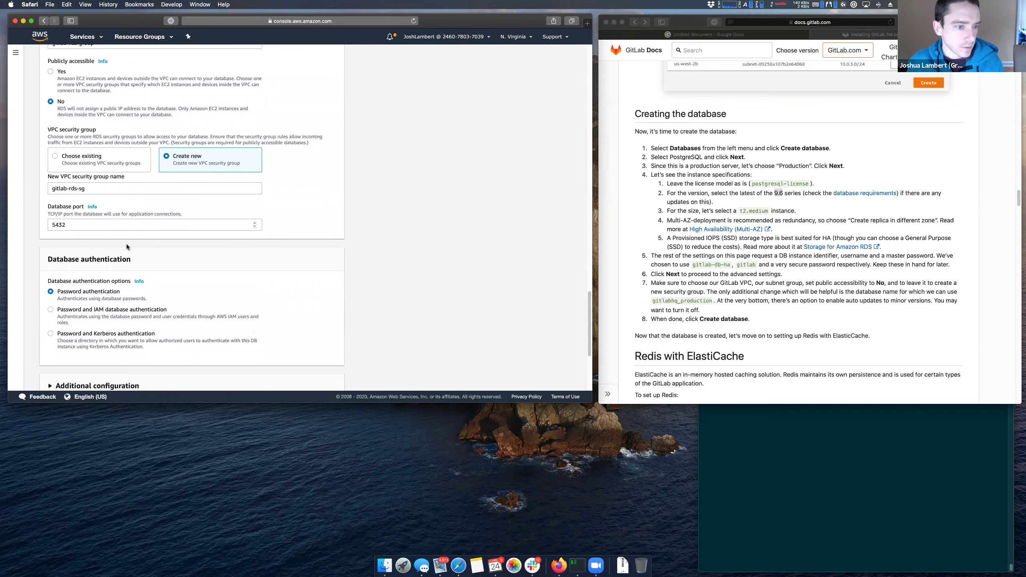
scroll(117, 244, "down", 5)
scroll(115, 248, "down", 5)
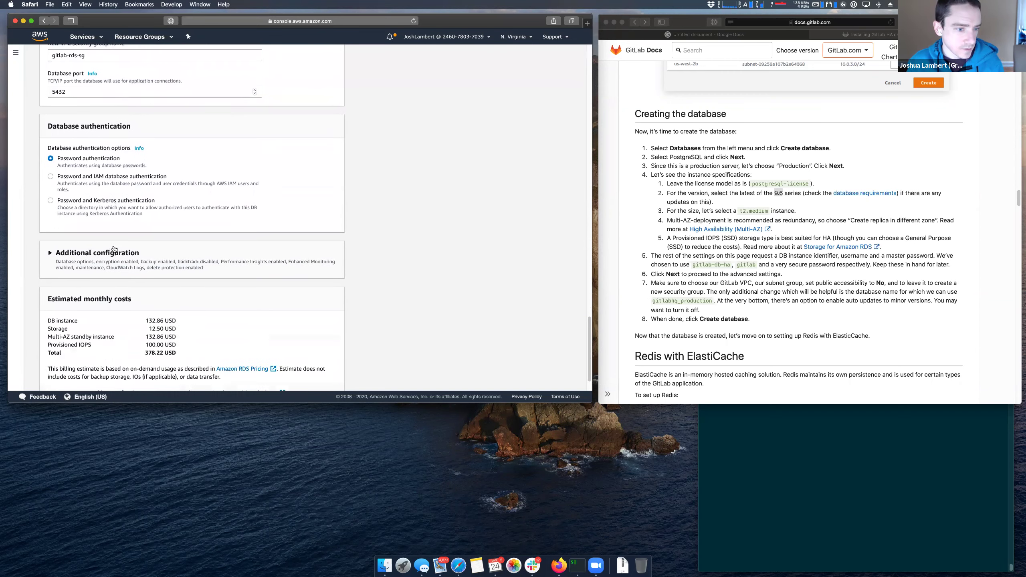
- Set the initial database name to gitlabhq_production under Additional configuration
left_click(61, 210)
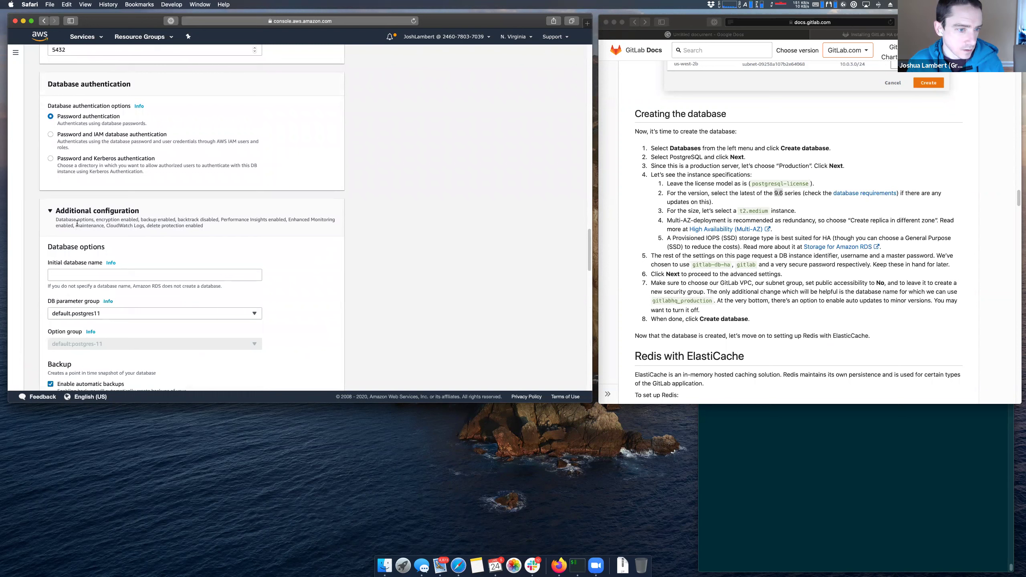
scroll(64, 223, "down", 2)
left_click(69, 226)
type("gitl")
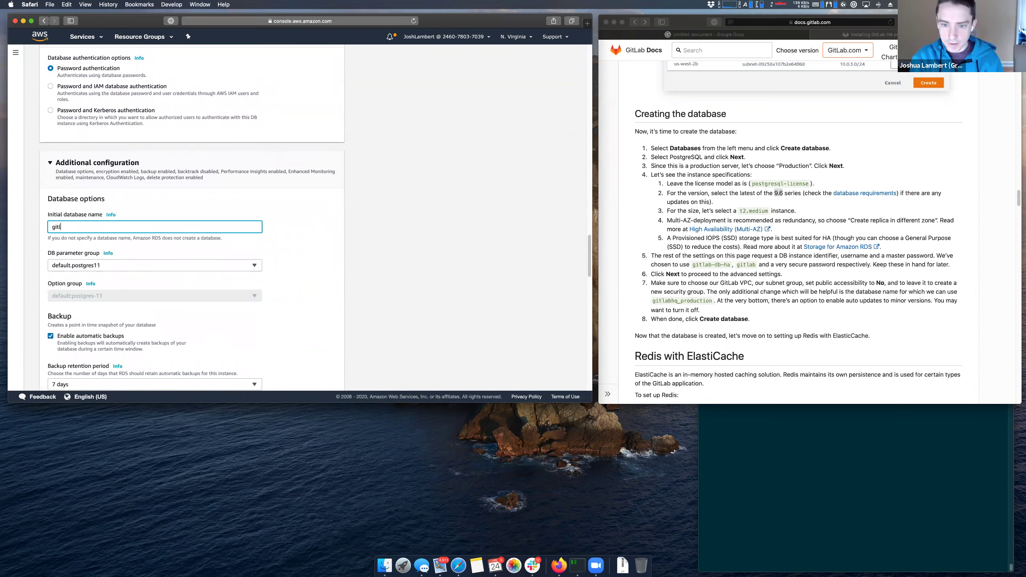
type("abhq_production")
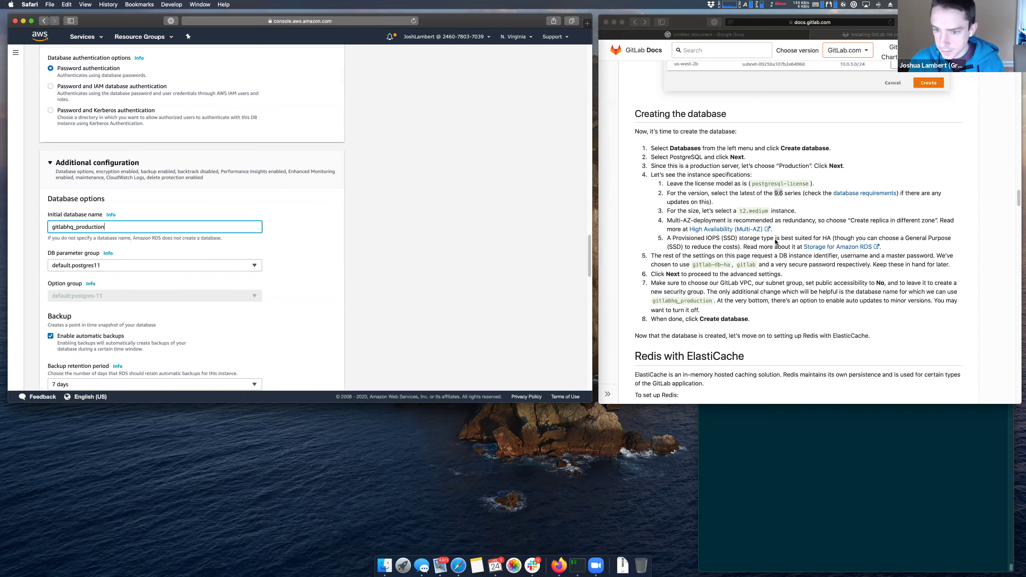
scroll(627, 234, "down", 5)
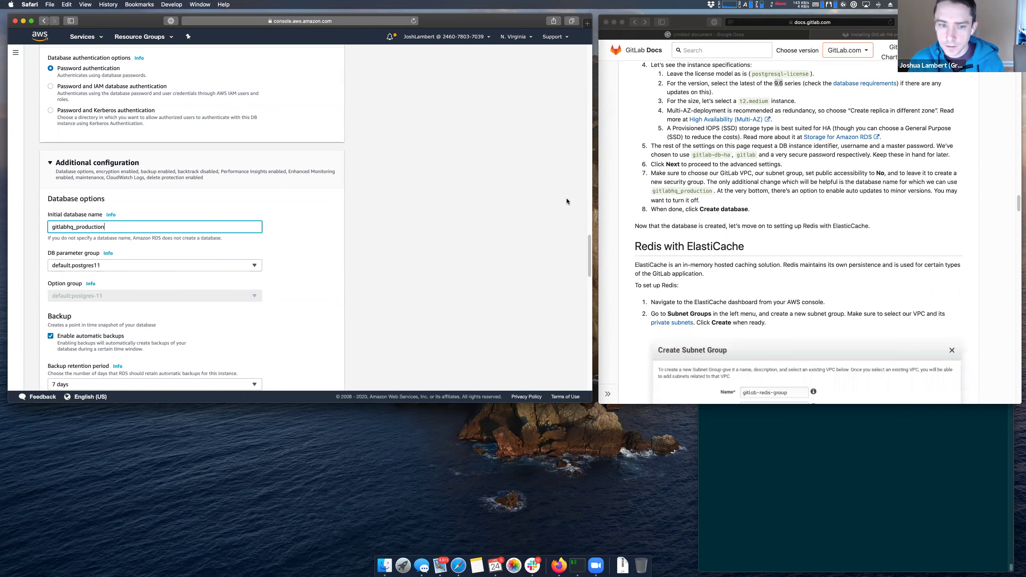
scroll(447, 187, "down", 5)
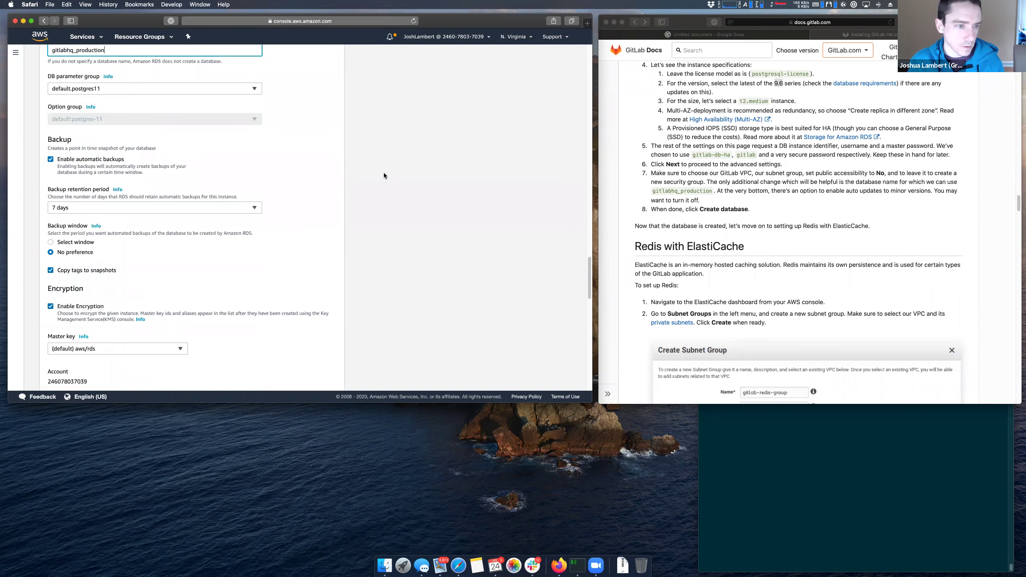
scroll(315, 148, "down", 2)
scroll(301, 152, "up", 5)
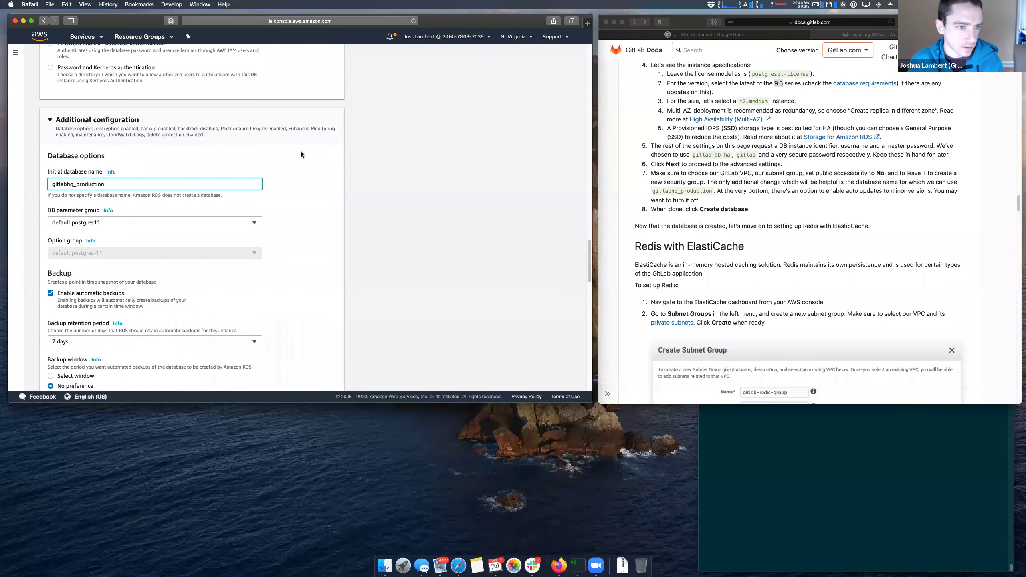
left_click(51, 120)
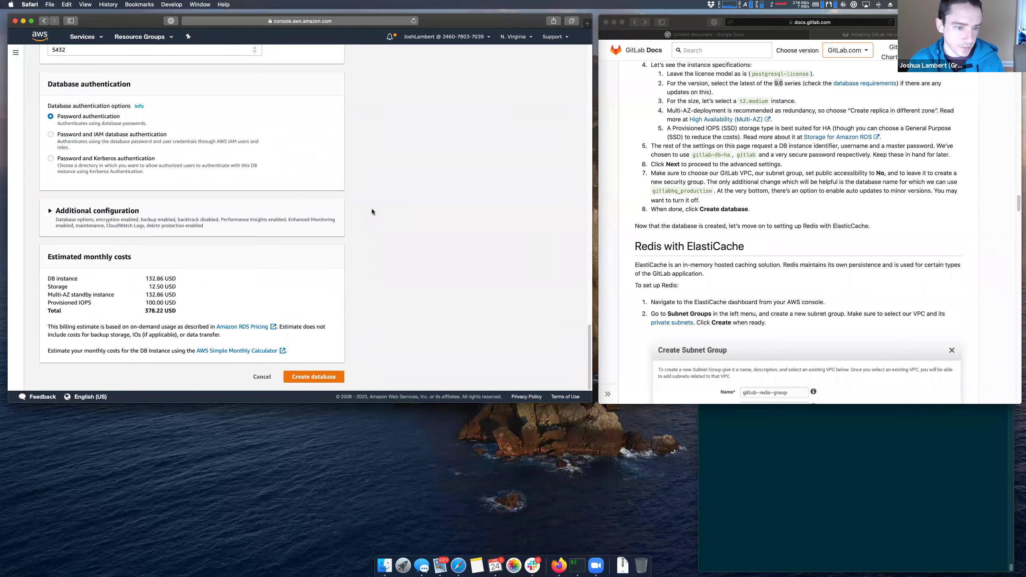
- Submit the form to create the gitlab-db-ha database
scroll(370, 209, "up", 2)
scroll(365, 208, "up", 15)
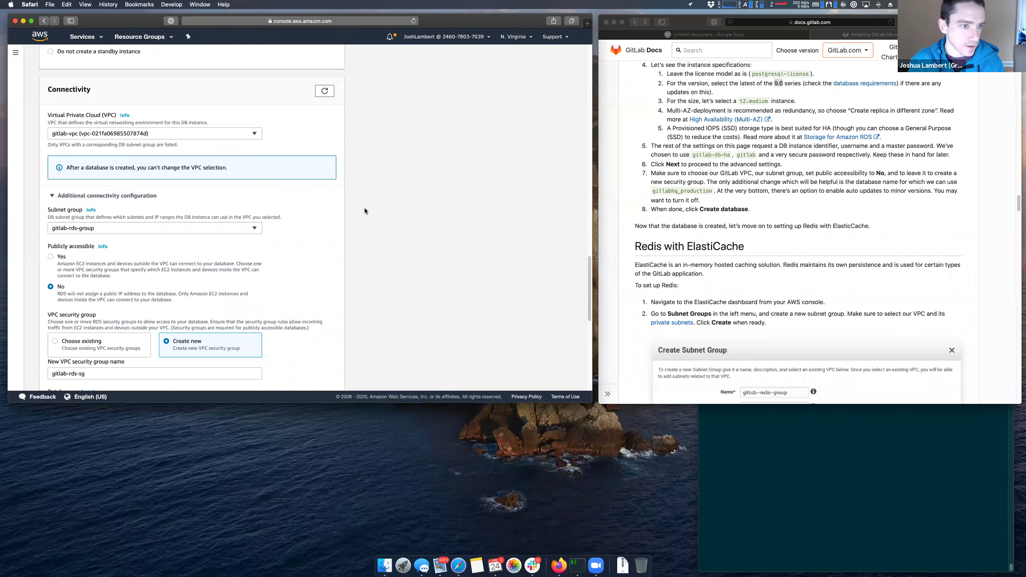
scroll(359, 208, "up", 5)
scroll(359, 211, "down", 20)
key("Return")
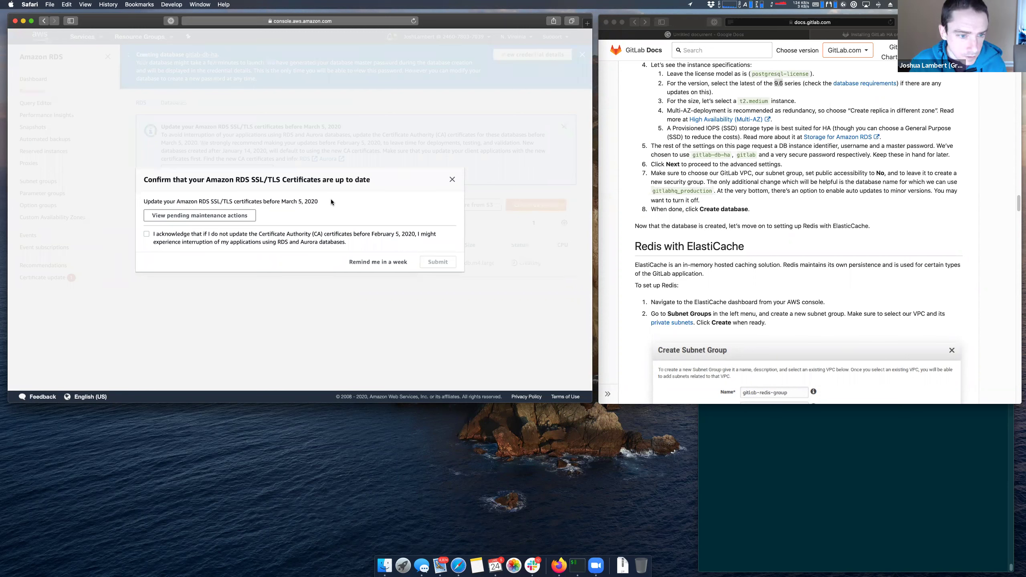
- Try an immediate SSL/TLS certificate update on gitlab-db-ha and dismiss the failure error
left_click(242, 235)
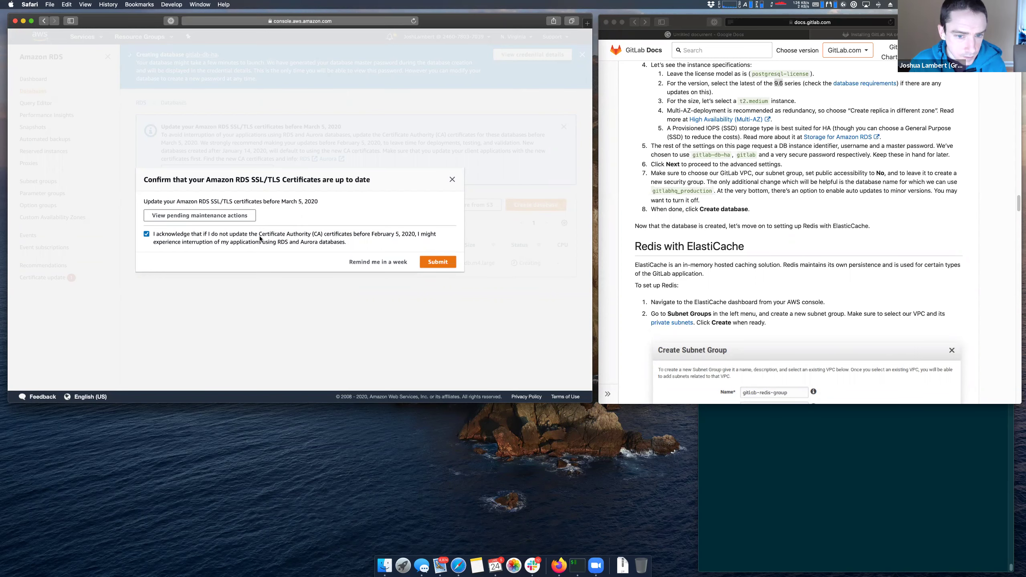
left_click(236, 216)
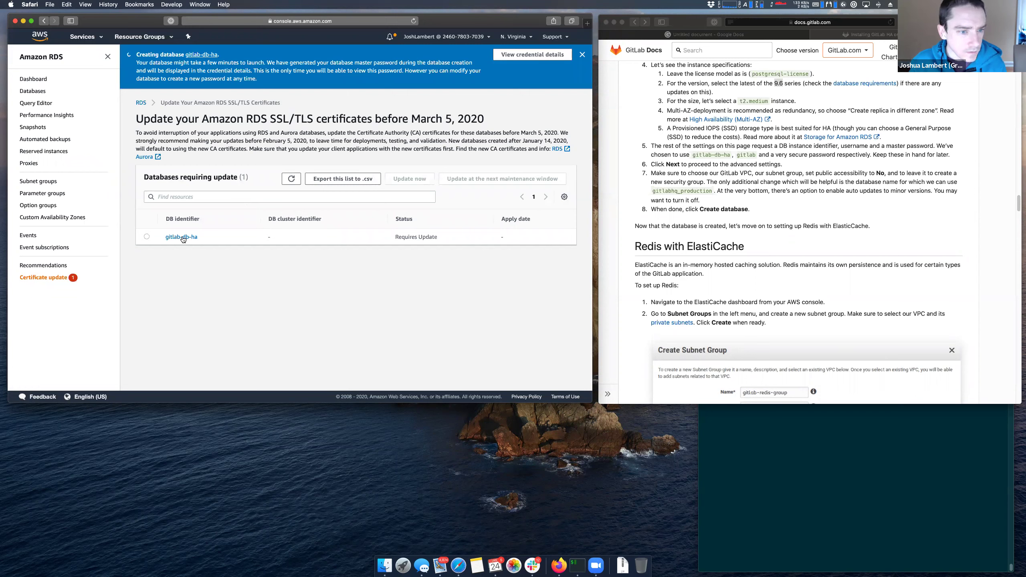
left_click(147, 236)
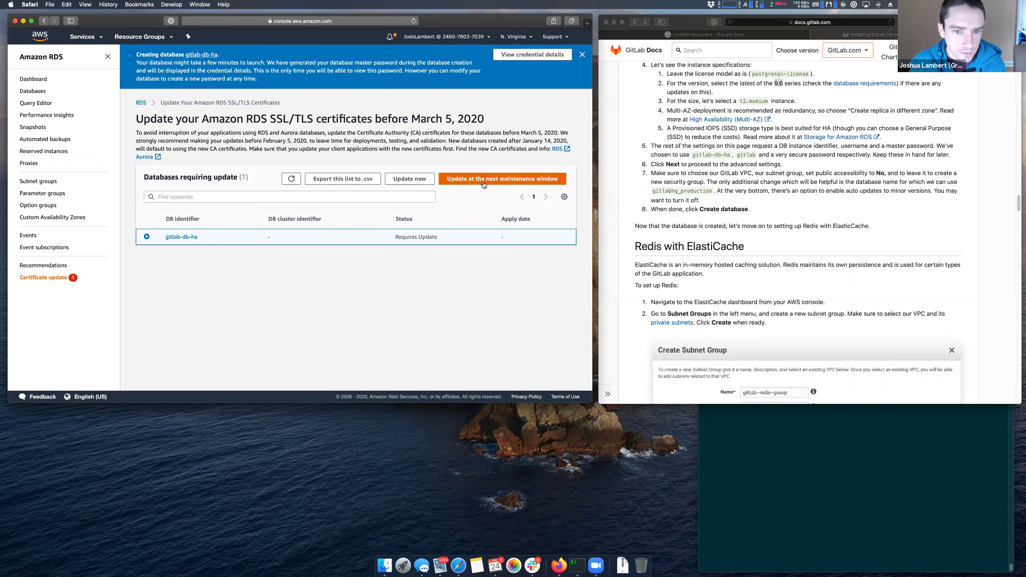
left_click(422, 180)
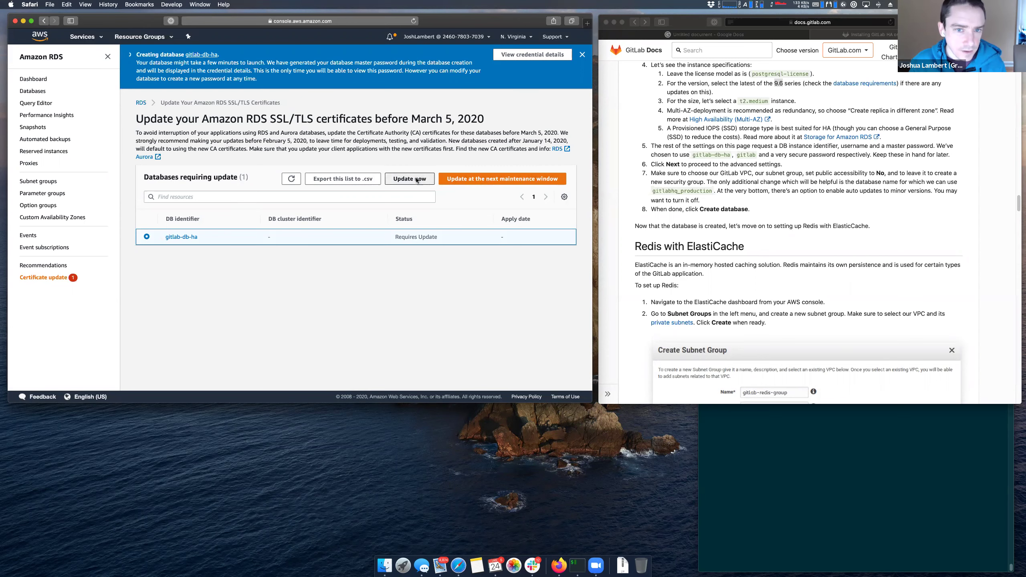
left_click(372, 233)
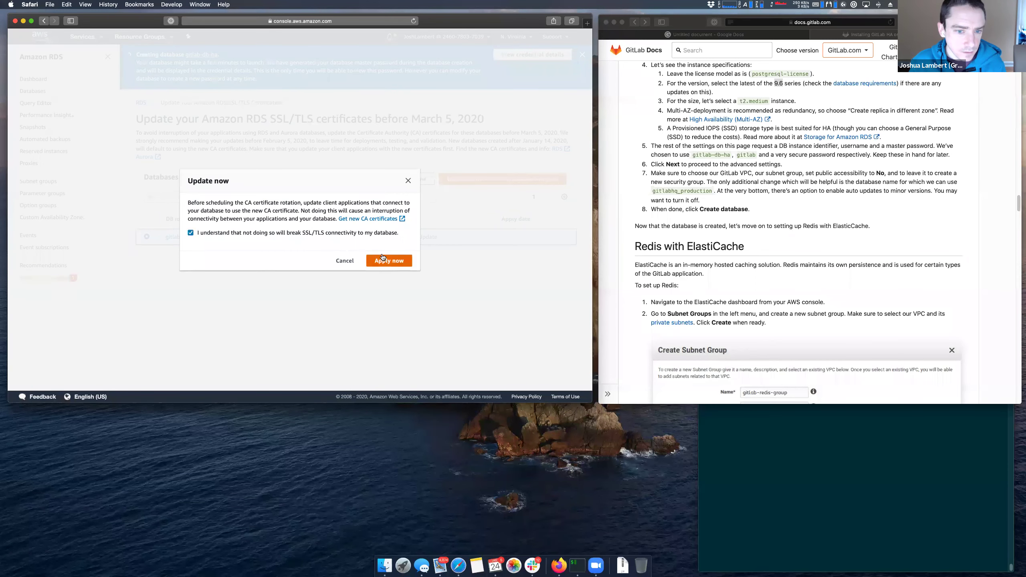
left_click(389, 260)
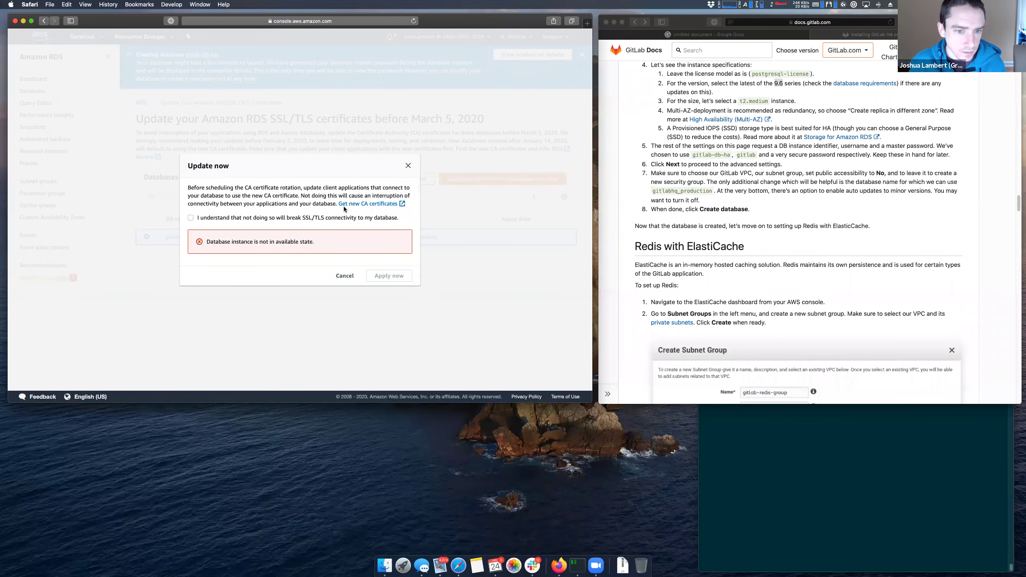
left_click(408, 166)
left_click(28, 80)
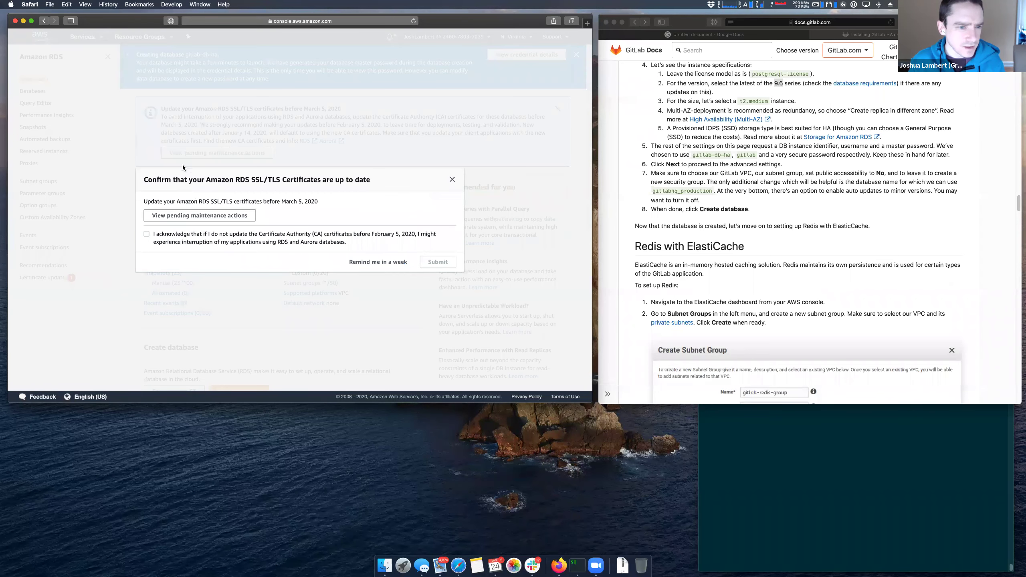
- Acknowledge and dismiss the certificate update notice, then view the RDS Databases list
left_click(147, 234)
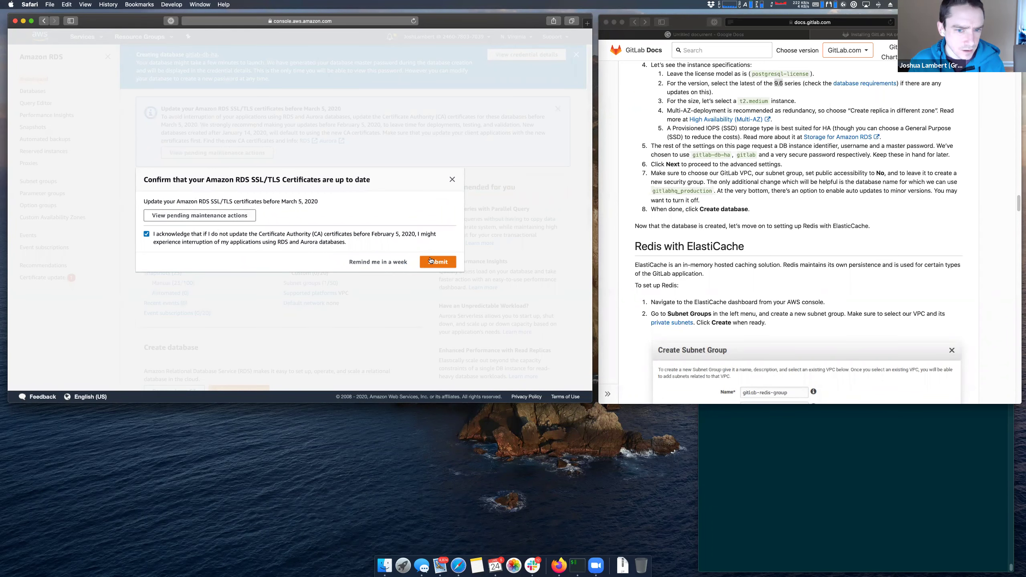
left_click(438, 262)
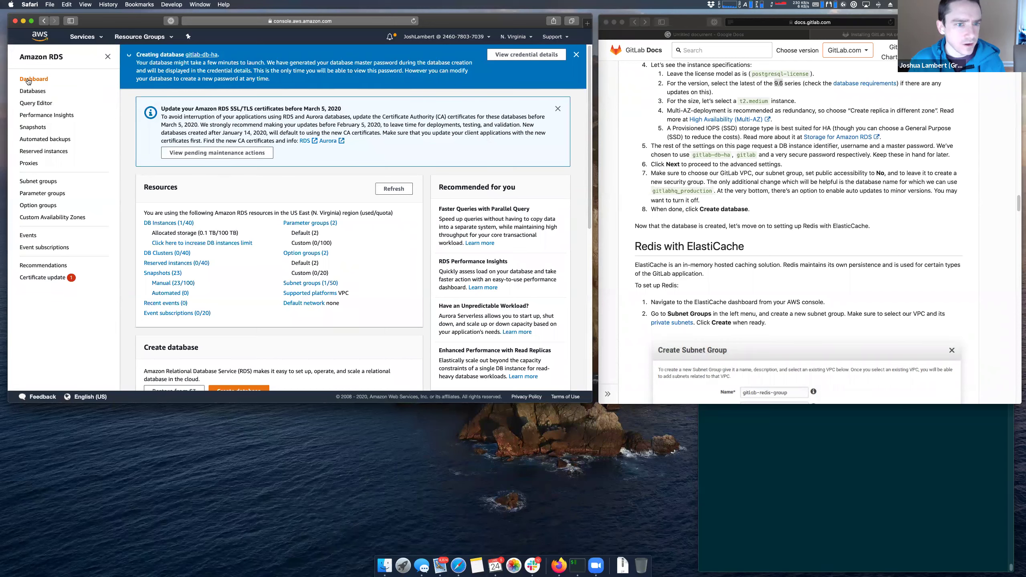
left_click(557, 109)
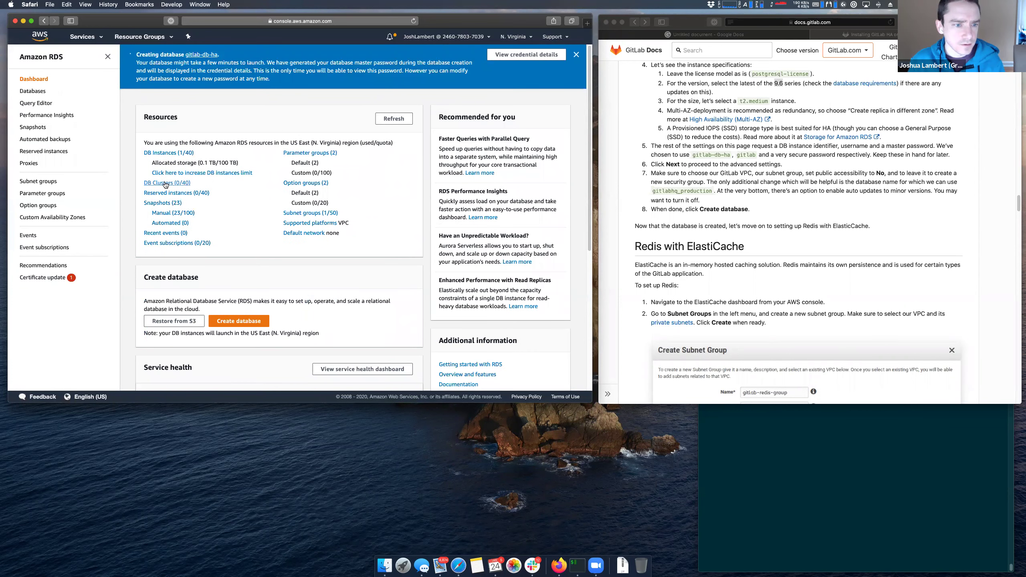
left_click(69, 276)
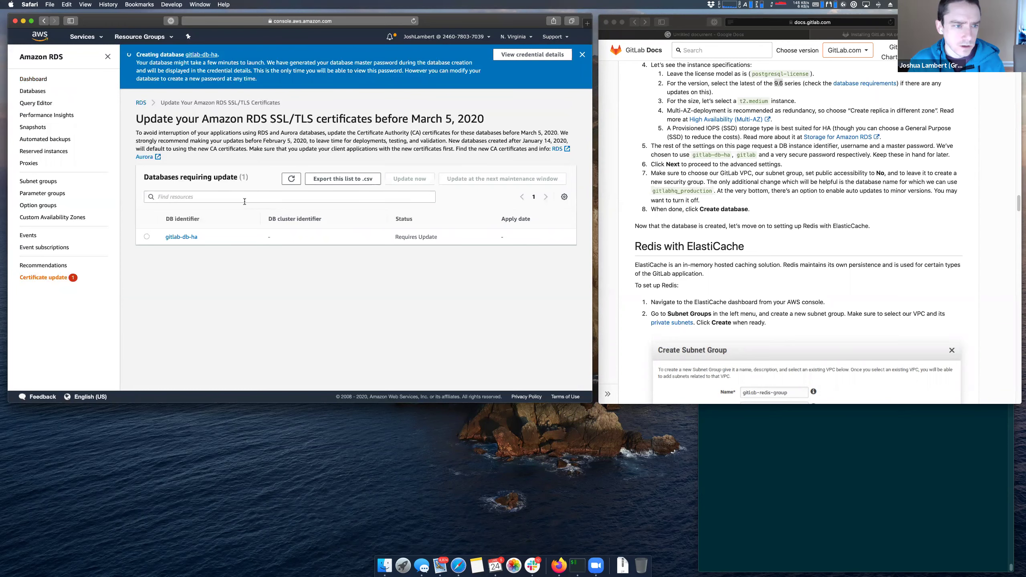
left_click(34, 79)
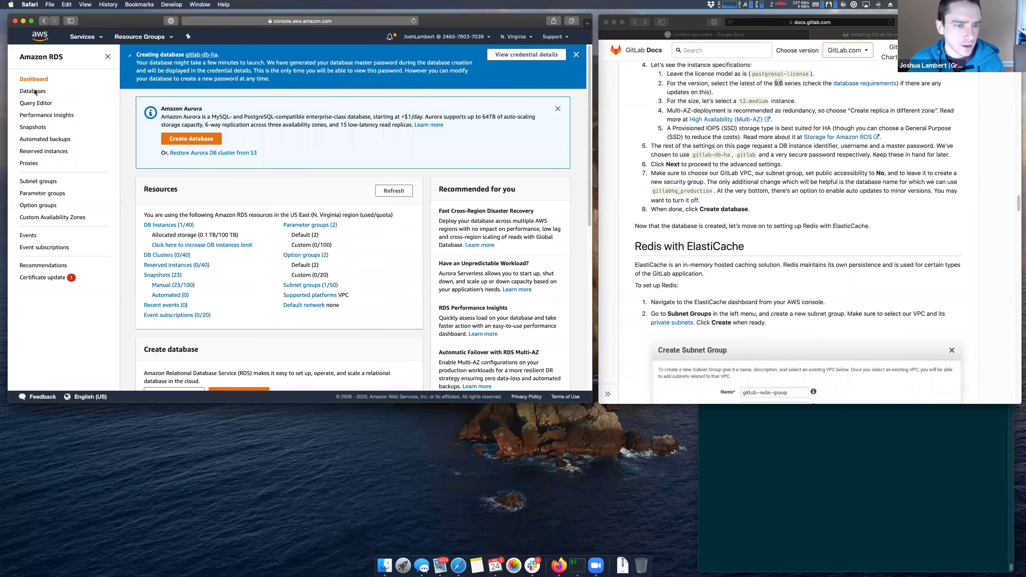
left_click(34, 91)
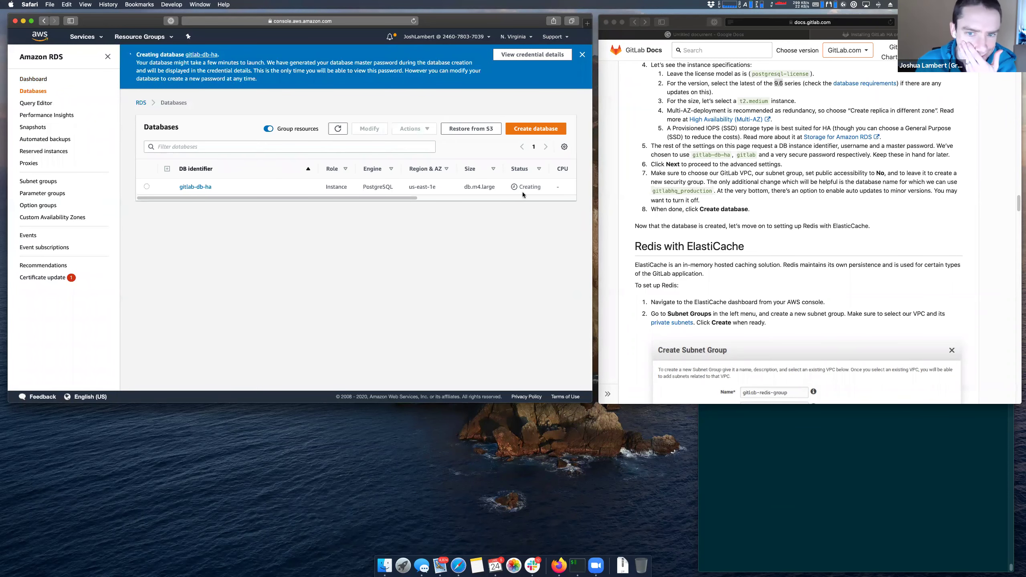
scroll(694, 197, "down", 3)
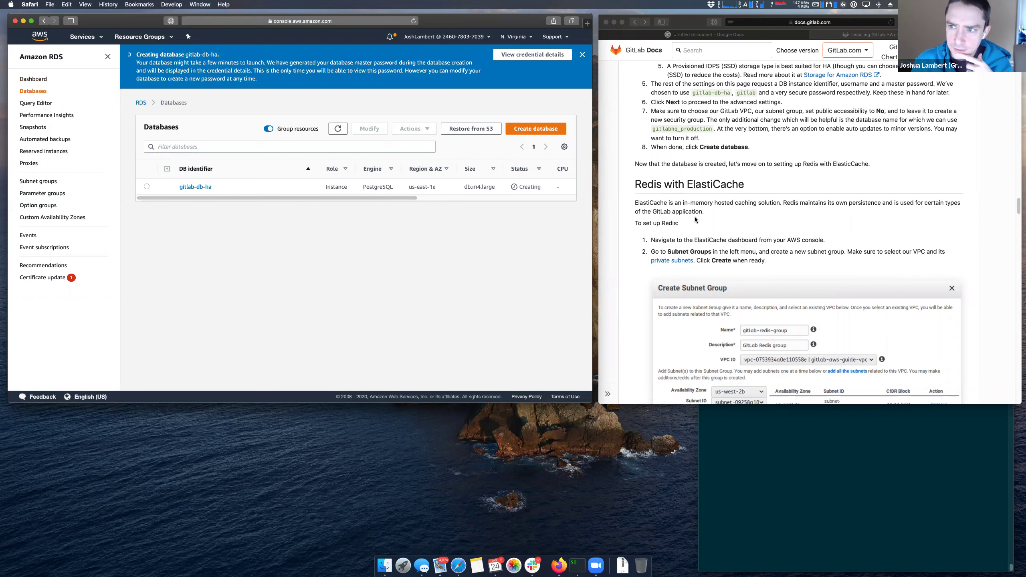
scroll(692, 175, "down", 1)
left_click(643, 170)
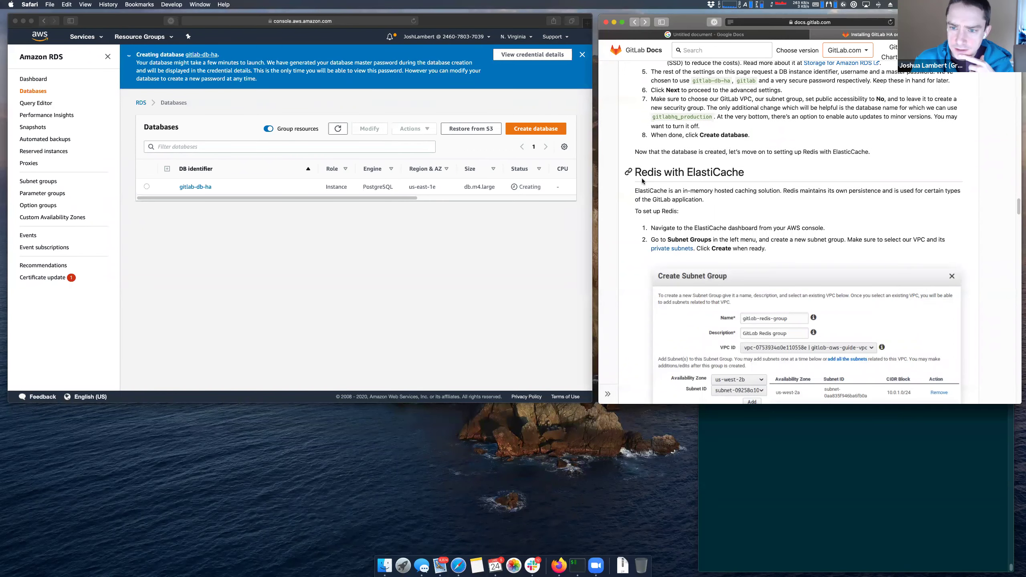
scroll(644, 181, "down", 3)
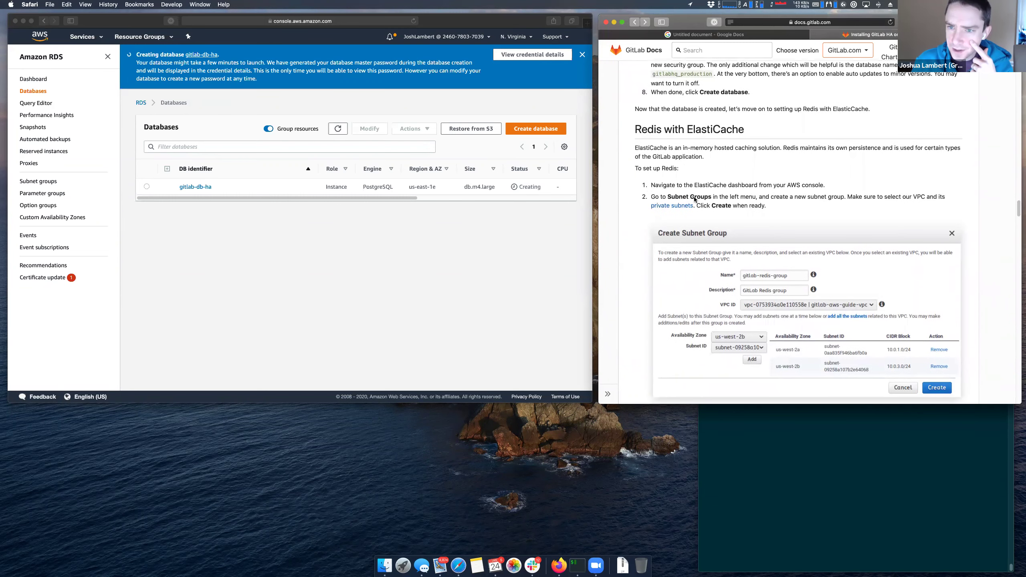
scroll(692, 199, "down", 3)
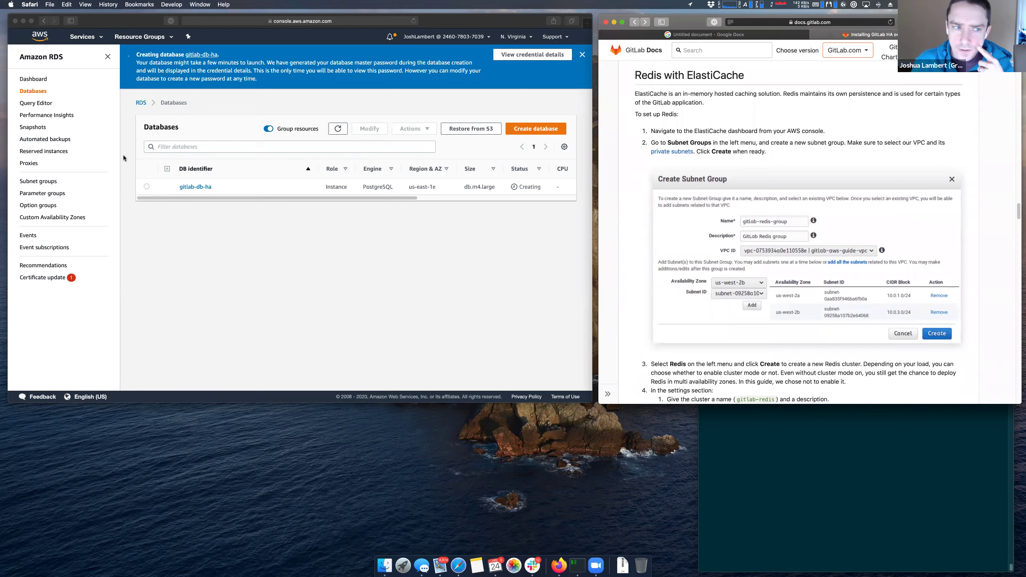
- Reach the ElastiCache dashboard by searching services for 'elastic'
left_click(82, 38)
left_click(82, 39)
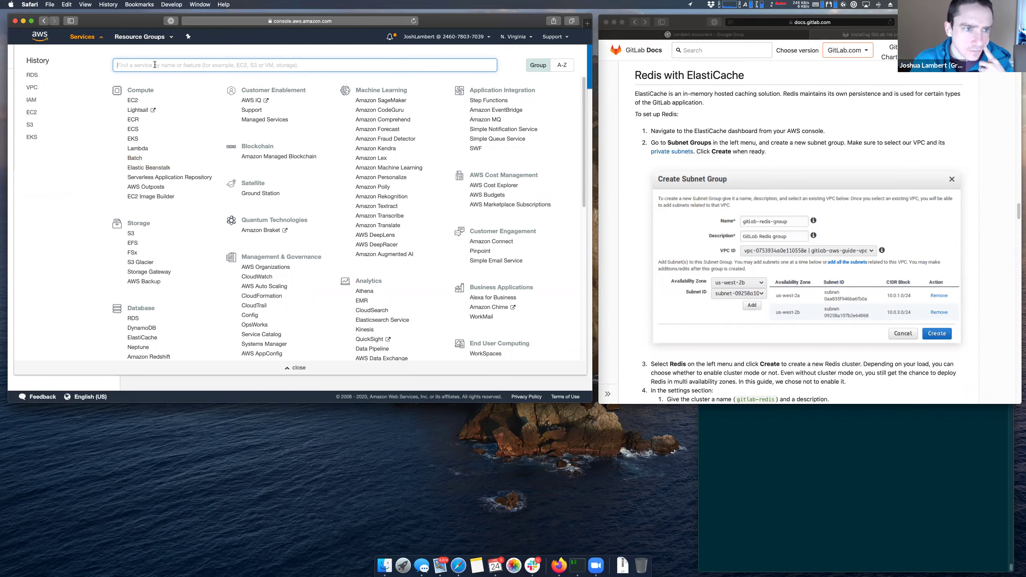
type("elastic")
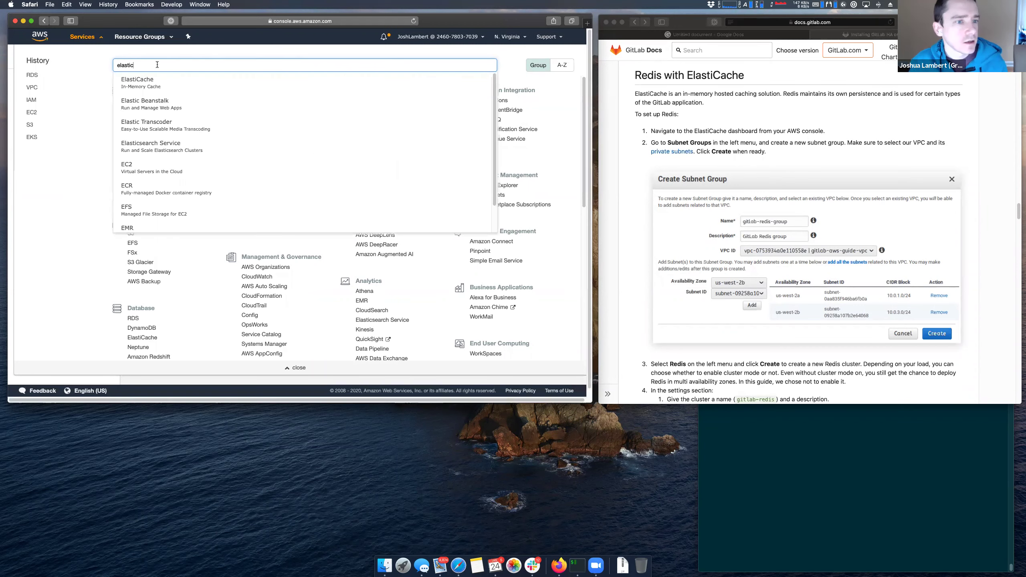
left_click(148, 81)
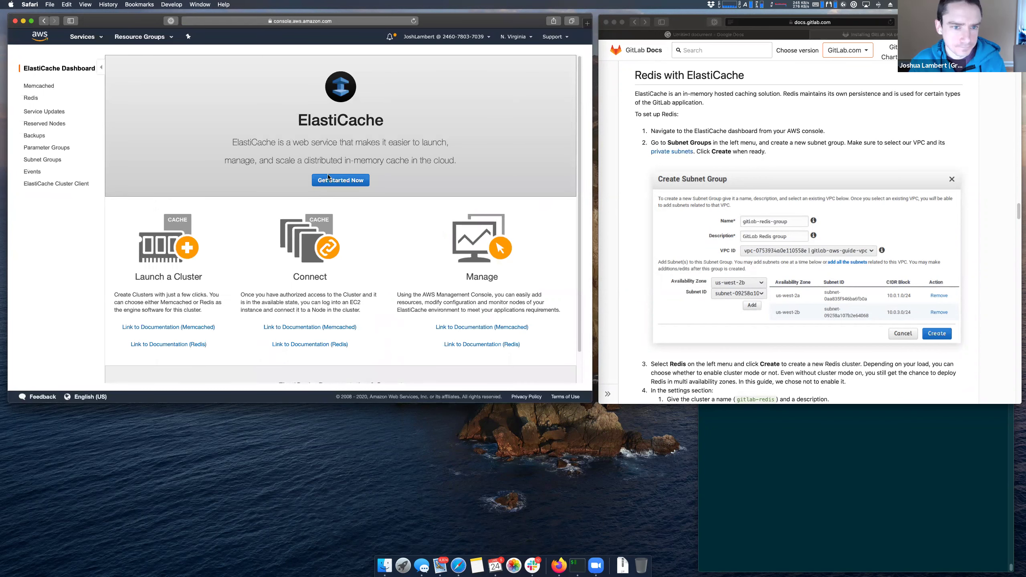
left_click(33, 97)
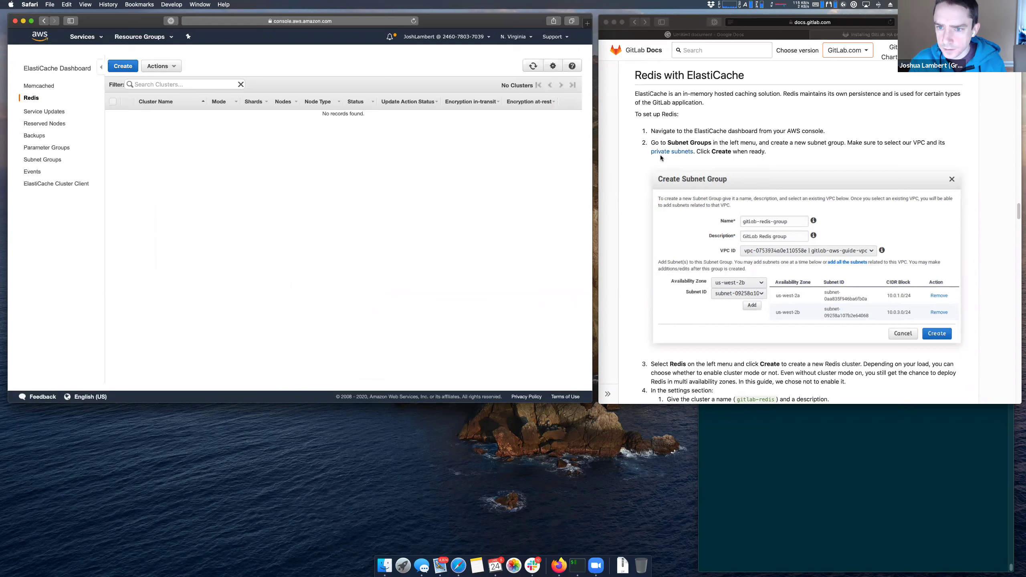
- Delete both existing subnet groups, gitlab-cache and gitlab-redis-1vkqznzud418l
left_click(40, 160)
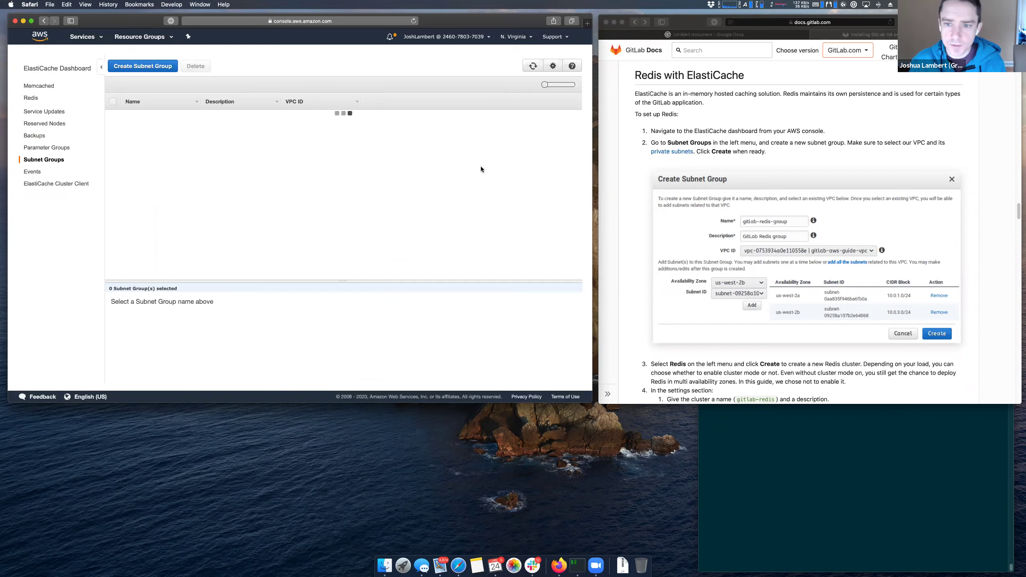
scroll(758, 188, "down", 1)
scroll(757, 188, "down", 1)
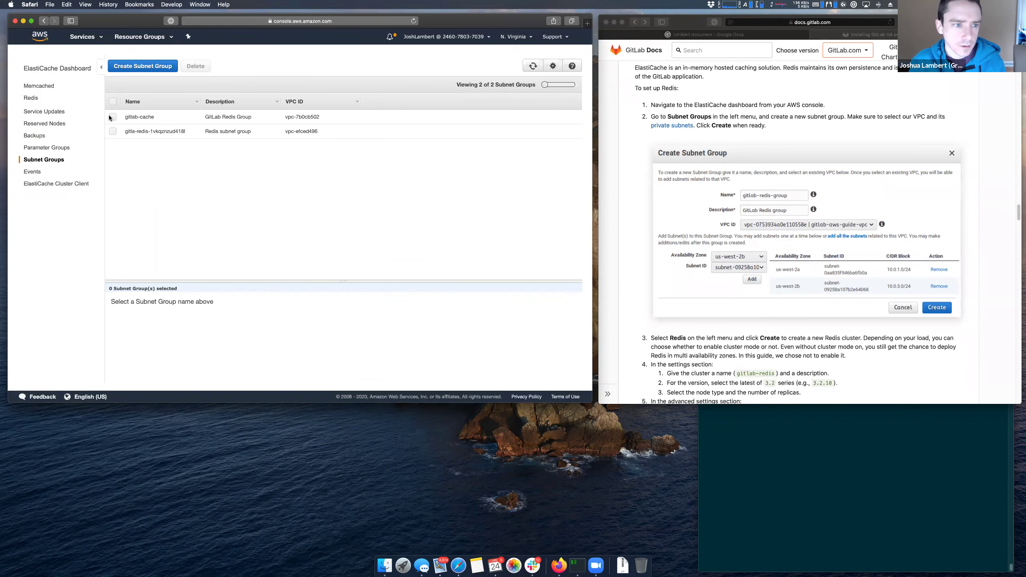
left_click(112, 101)
left_click(192, 74)
left_click(380, 247)
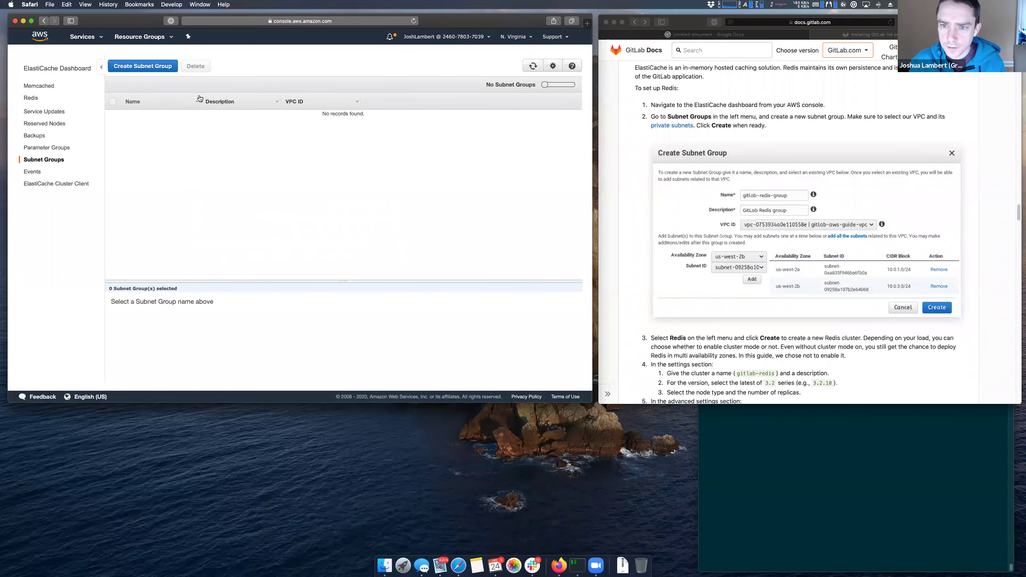
- Enter name gitlab-redis-group and description 'GitLab Redis Group', and select VPC gitlab-vpc
left_click(245, 181)
type("gitlab-redis-group")
key("Tab")
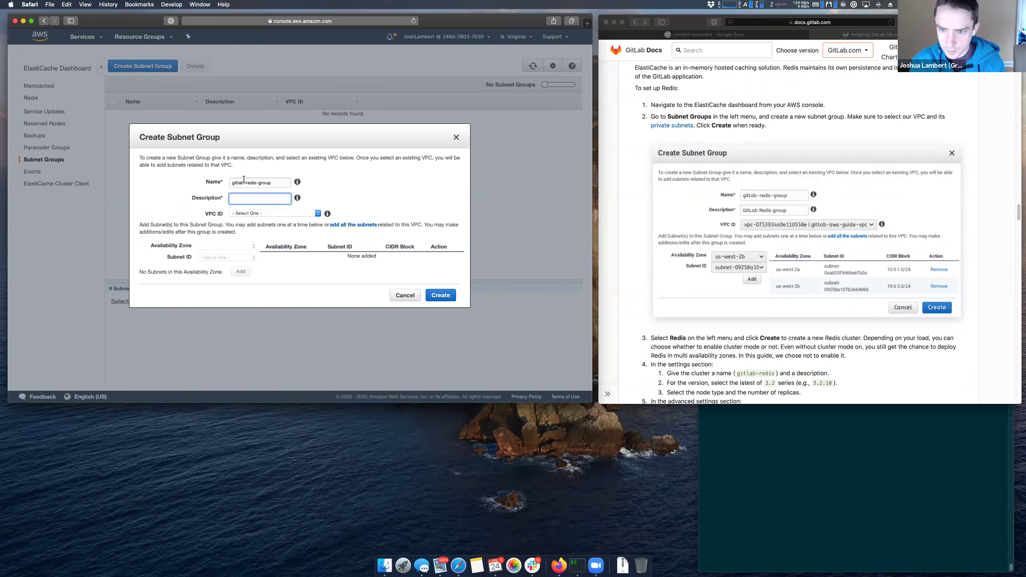
type("GitLab Redis Group")
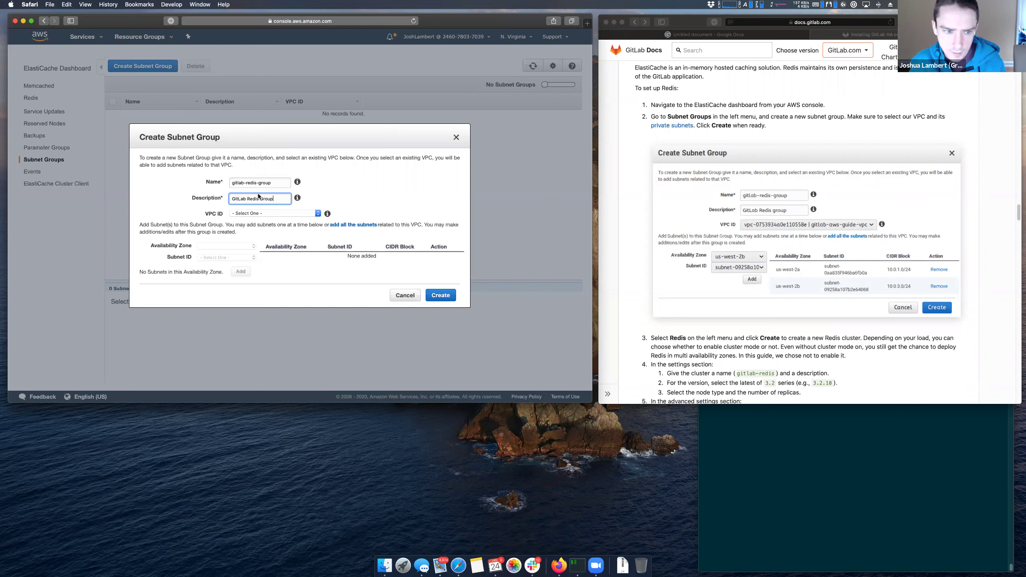
left_click(263, 213)
left_click(259, 220)
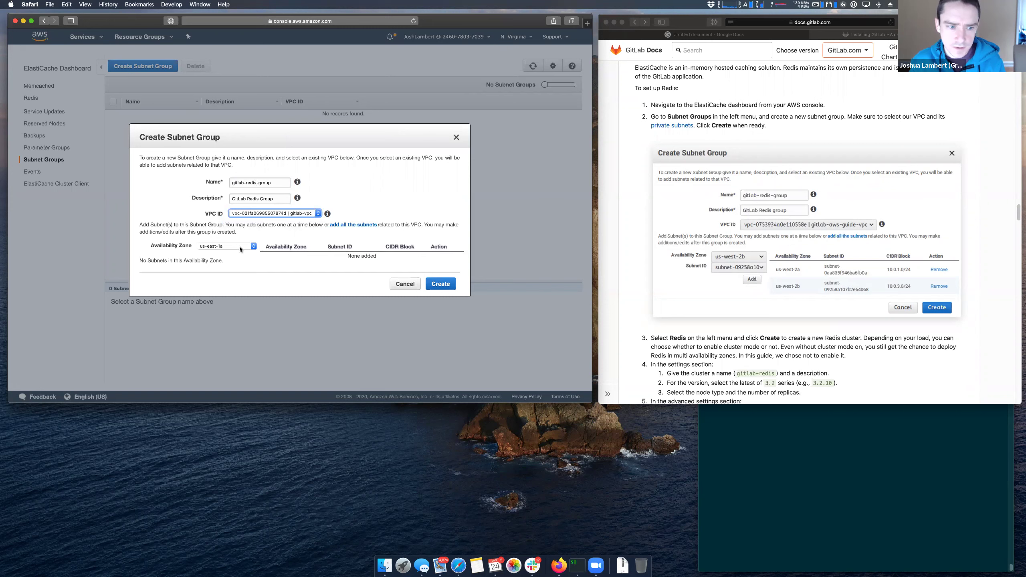
left_click(239, 246)
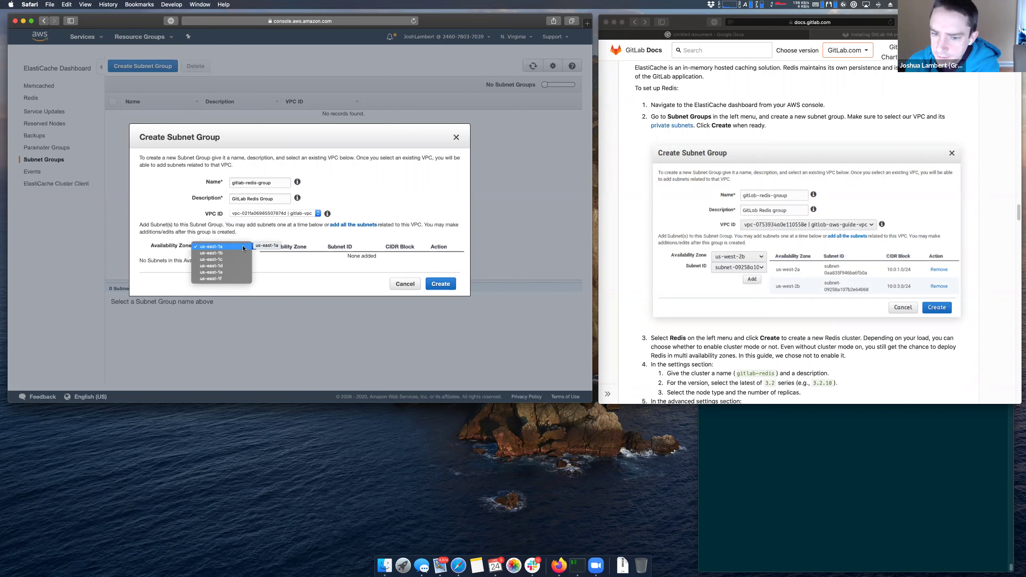
left_click(757, 199)
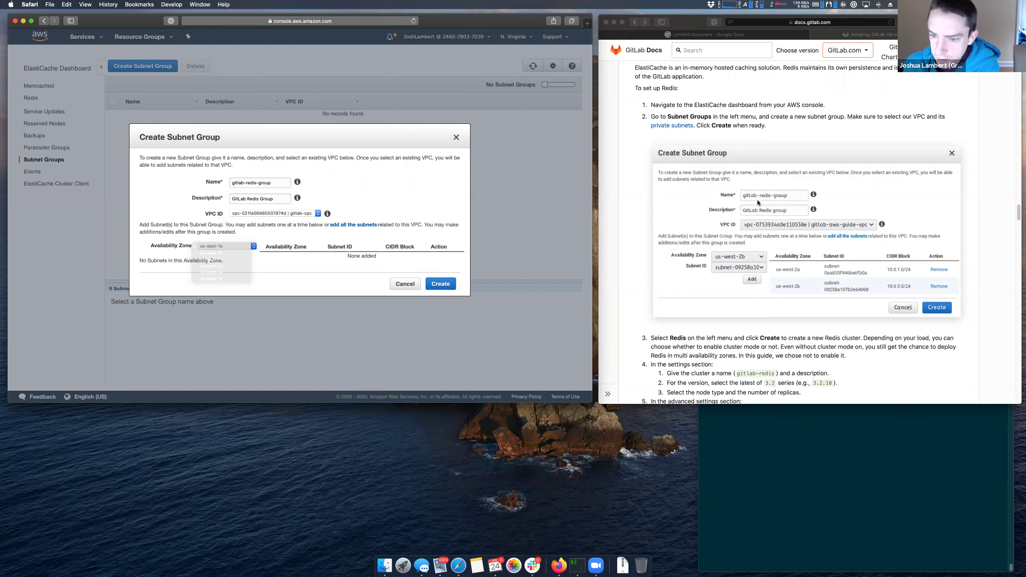
scroll(748, 202, "down", 2)
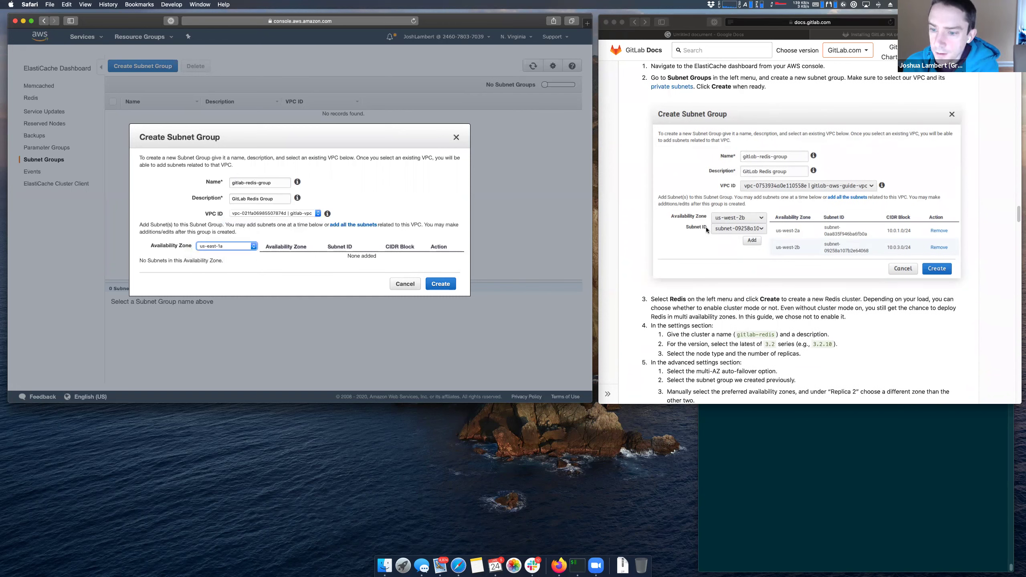
- Add the us-east-1e 10.0.1.0/24 subnet to the group, removing the wrongly added 10.0.0.0/24
left_click(207, 247)
left_click(217, 275)
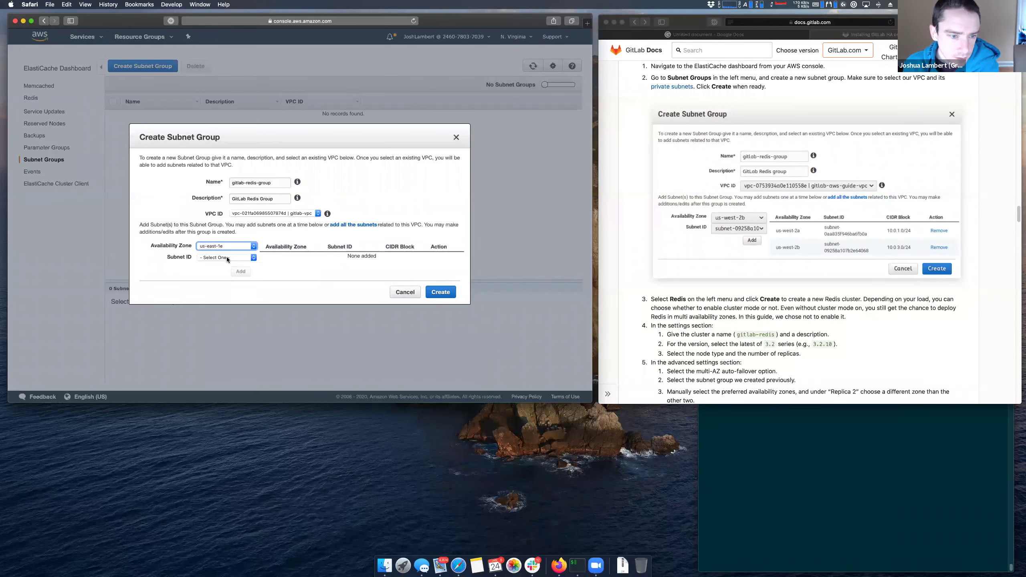
left_click(228, 259)
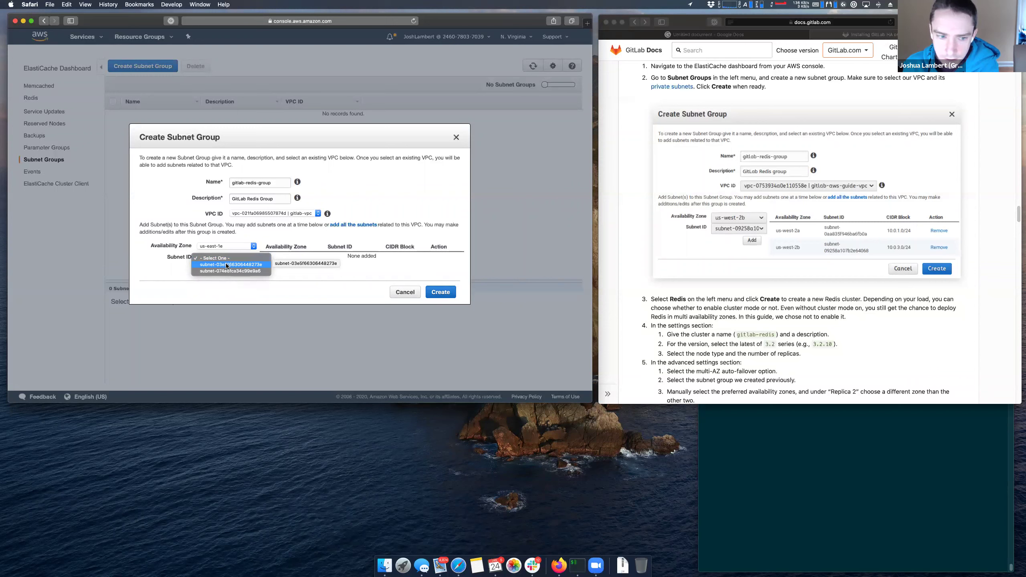
left_click(227, 264)
left_click(240, 272)
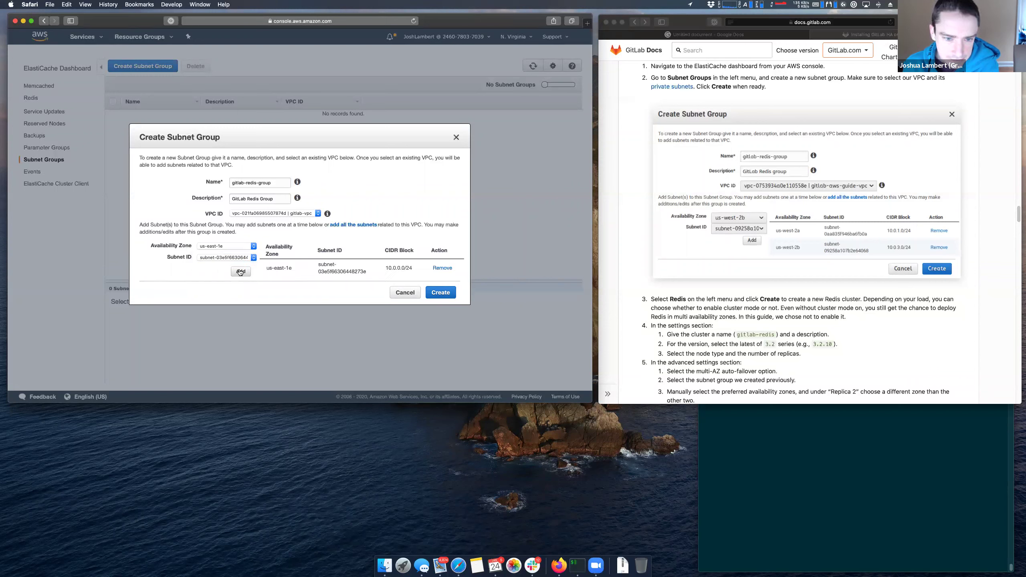
left_click(440, 269)
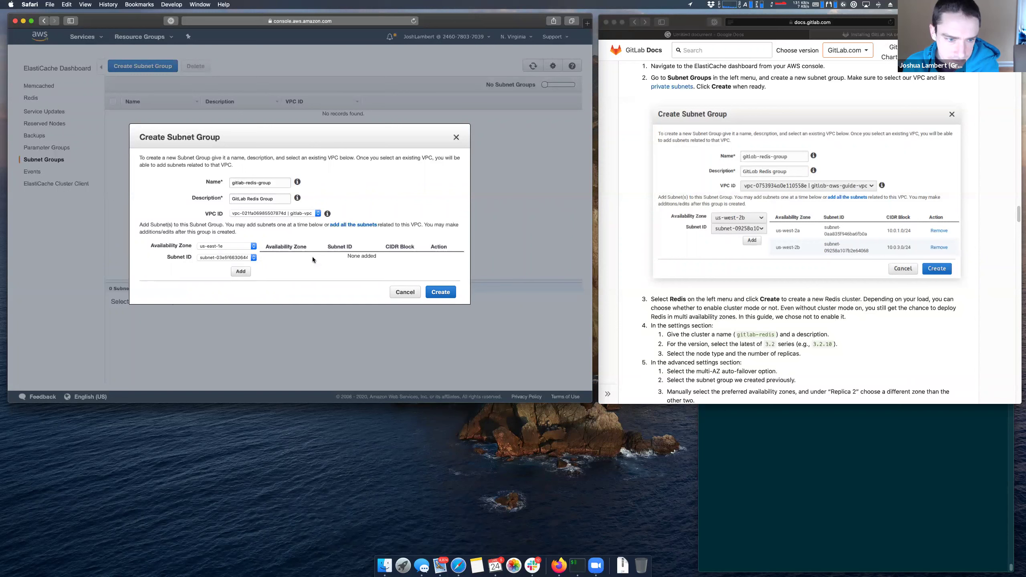
left_click(245, 256)
left_click(242, 269)
left_click(241, 272)
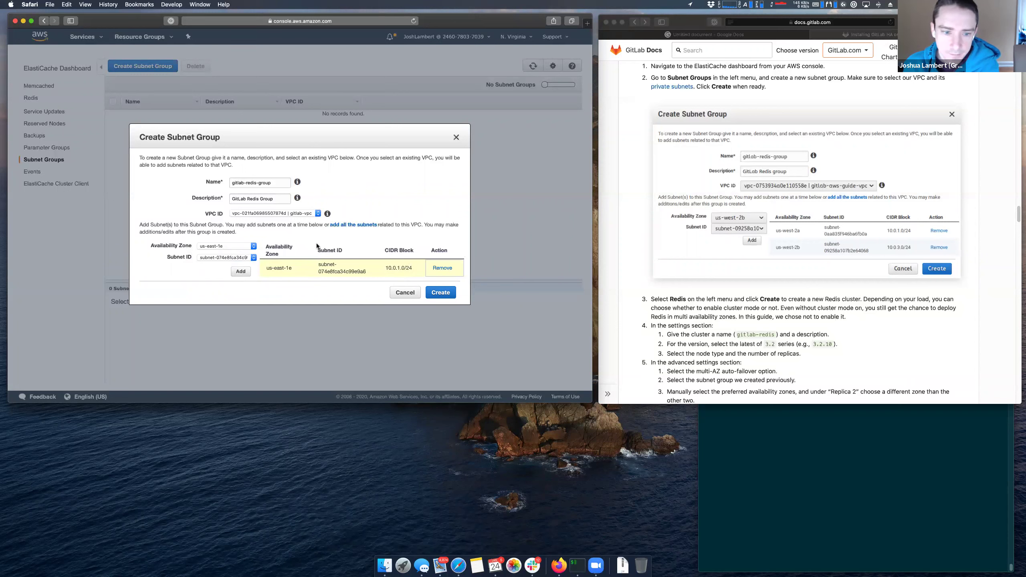
- Add the us-east-1f 10.0.3.0/24 subnet instead of 10.0.2.0/24 and create gitlab-redis-group
left_click(231, 247)
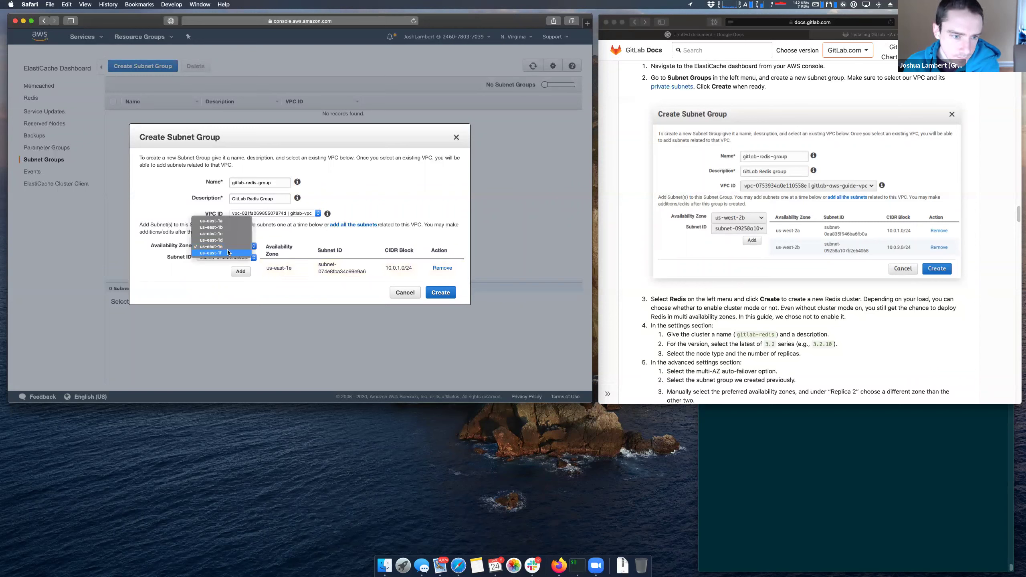
left_click(226, 253)
left_click(230, 257)
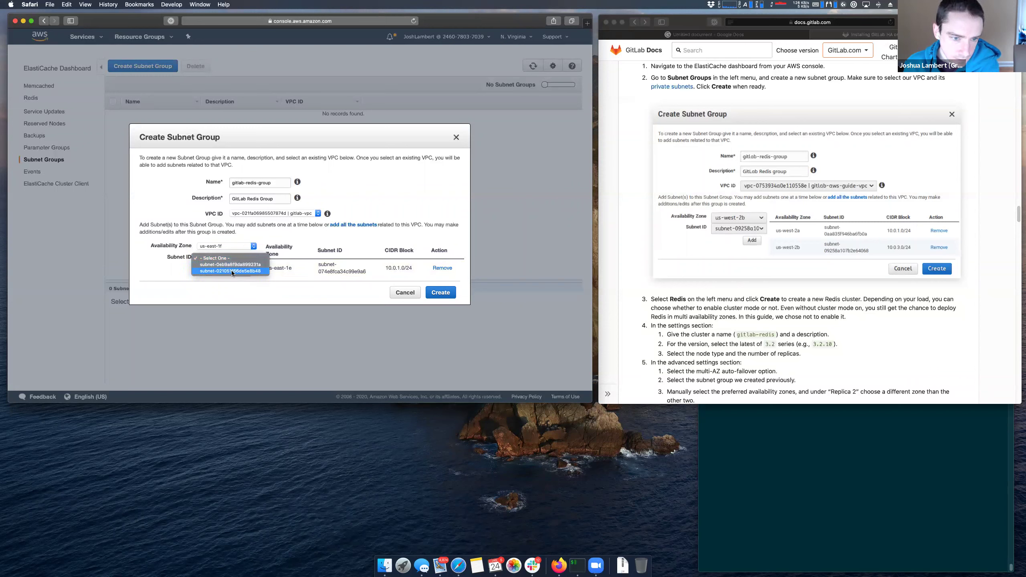
left_click(232, 271)
left_click(240, 272)
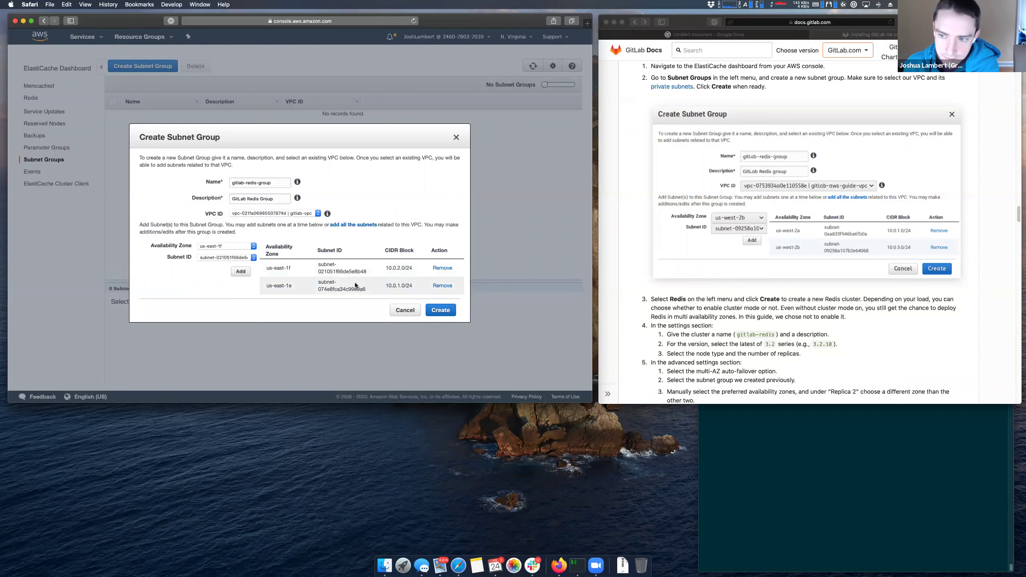
left_click(442, 268)
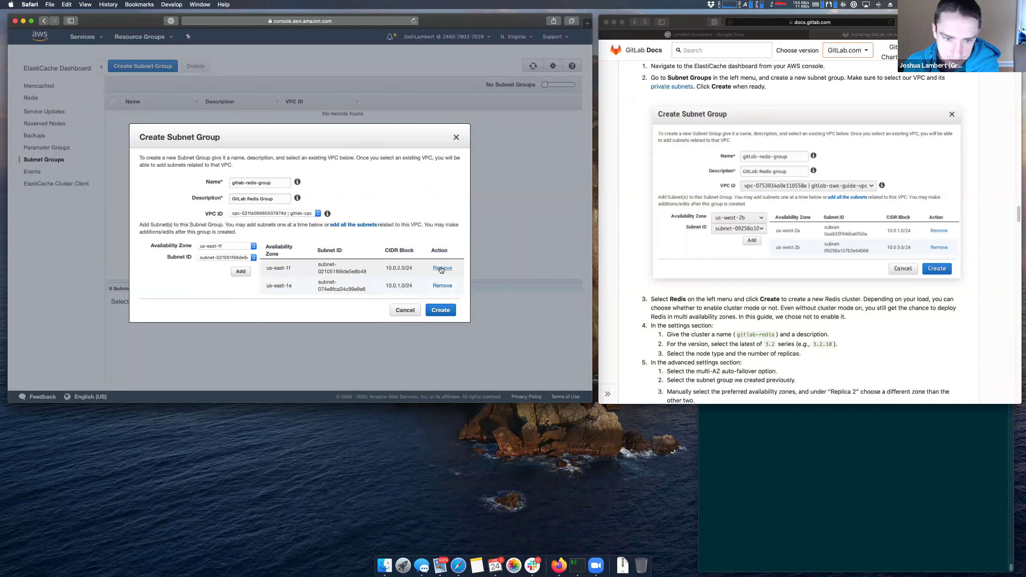
left_click(220, 257)
left_click(242, 272)
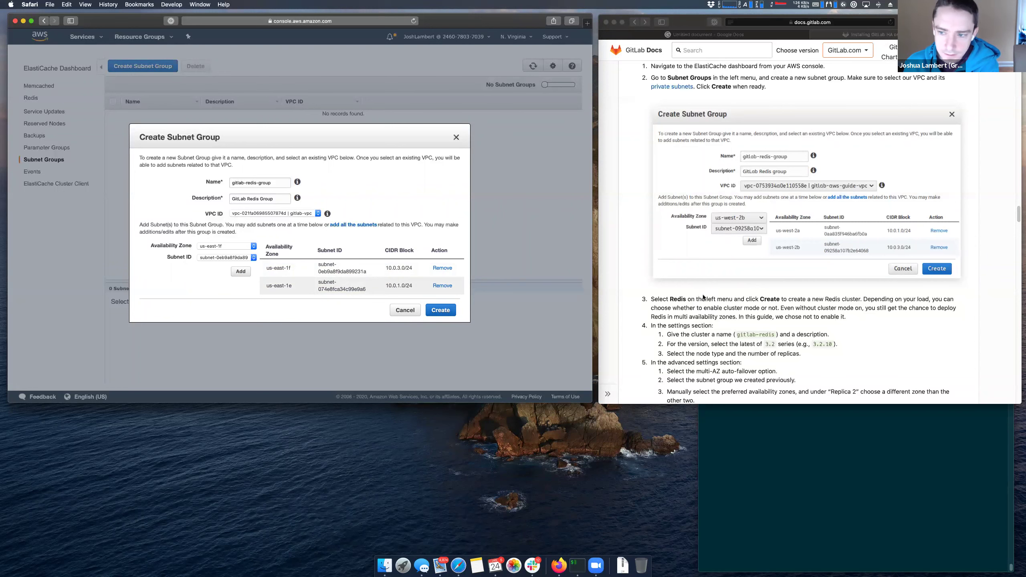
scroll(675, 294, "up", 2)
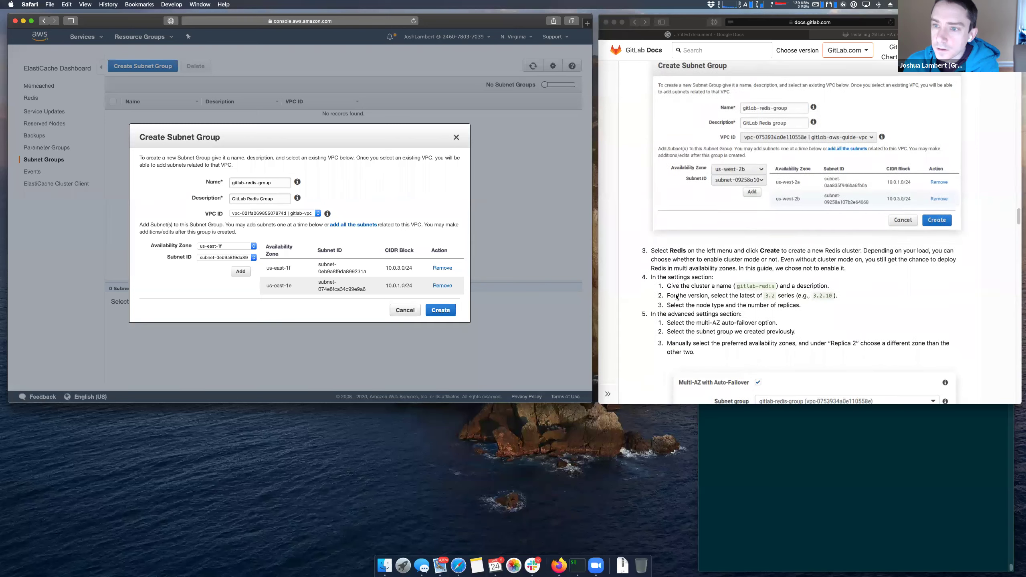
left_click(433, 310)
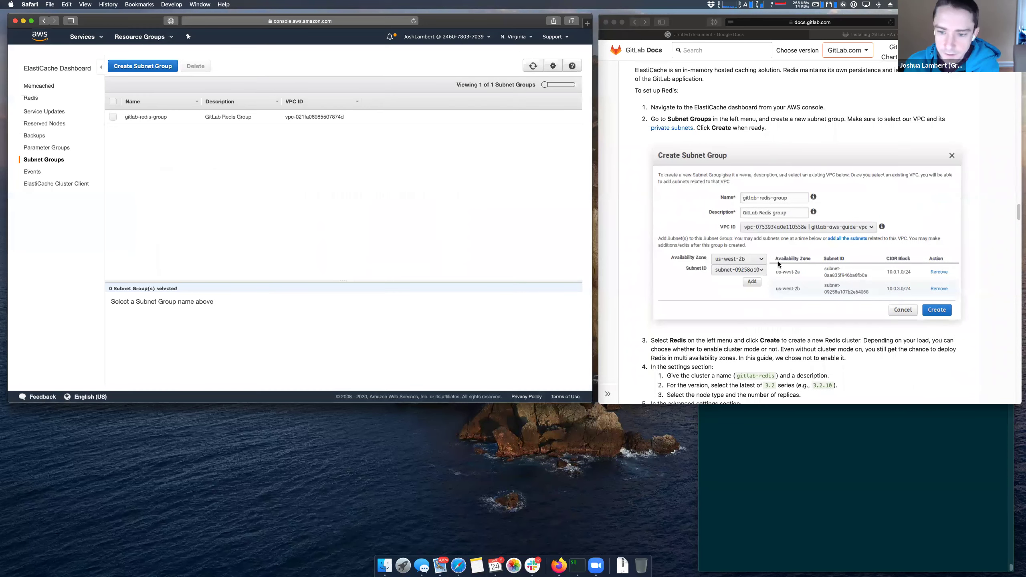
- Start a new cluster from the Redis clusters page and name it gitlab-redis
scroll(778, 262, "down", 3)
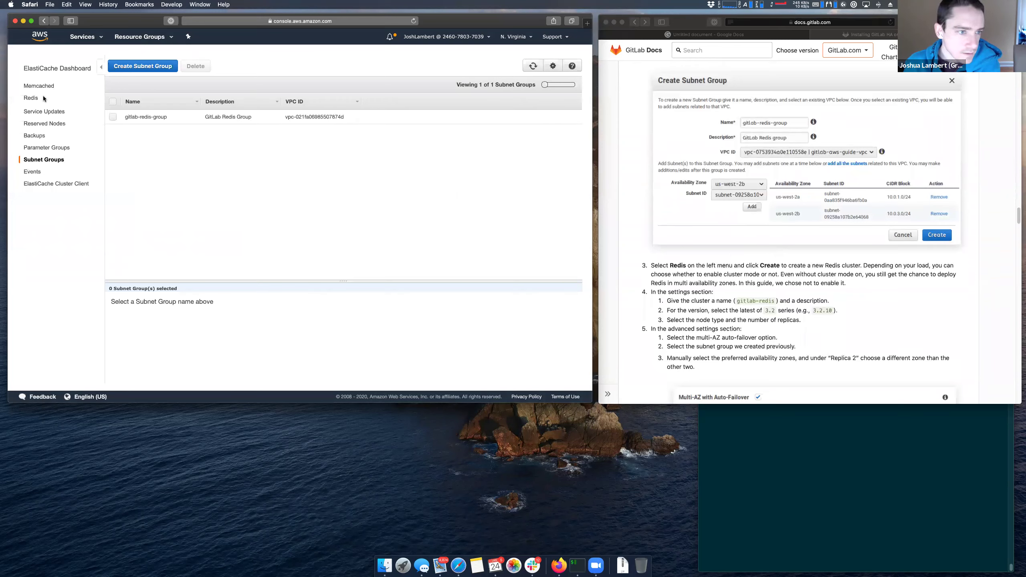
left_click(31, 98)
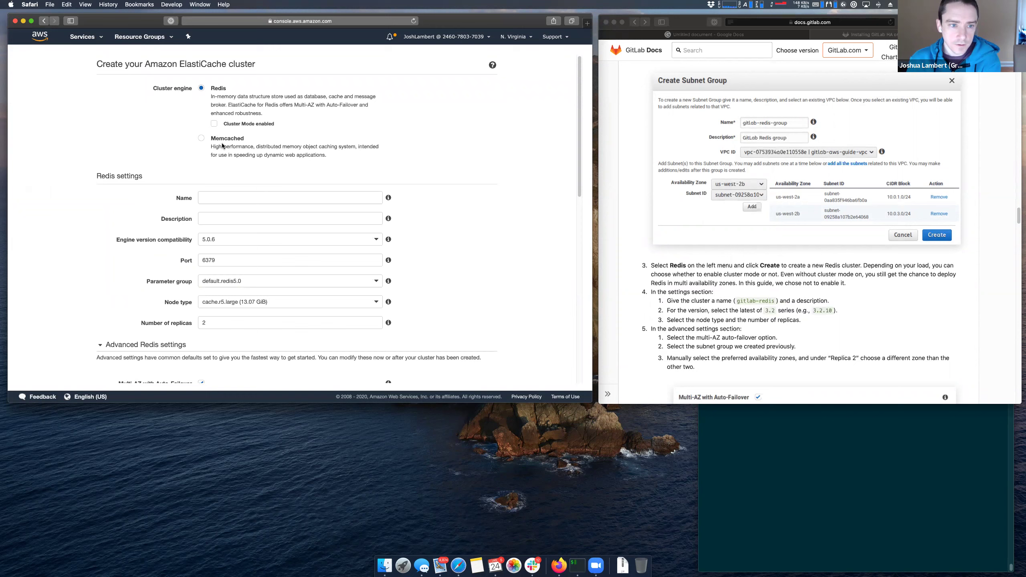
left_click(239, 197)
type("gitlab-redis")
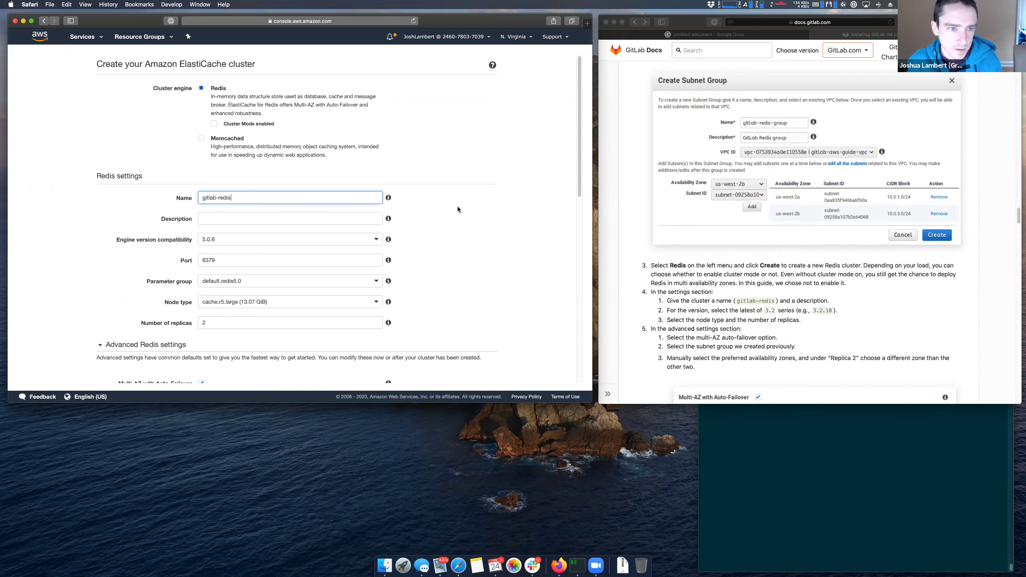
scroll(792, 346, "down", 1)
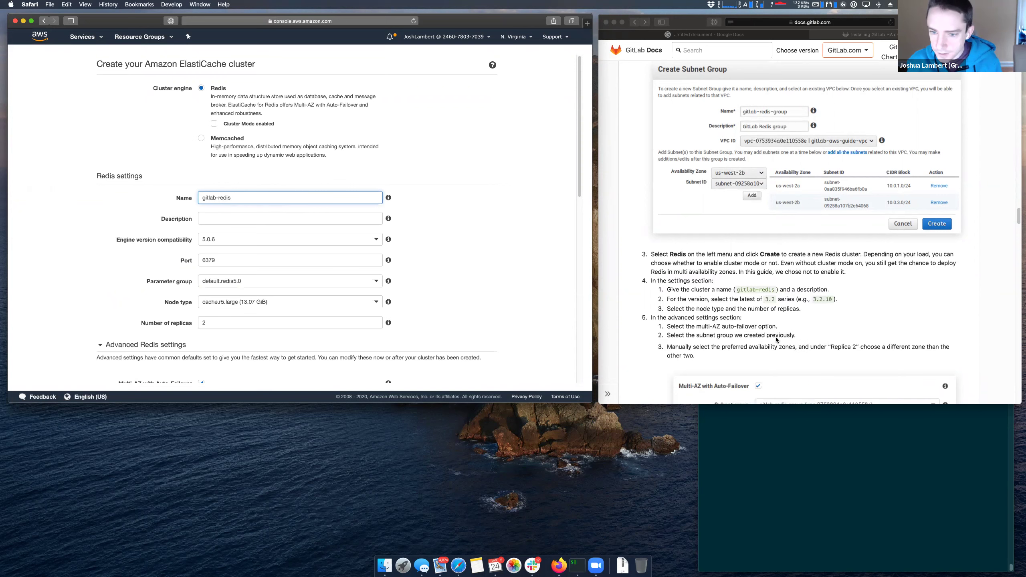
left_click(225, 220)
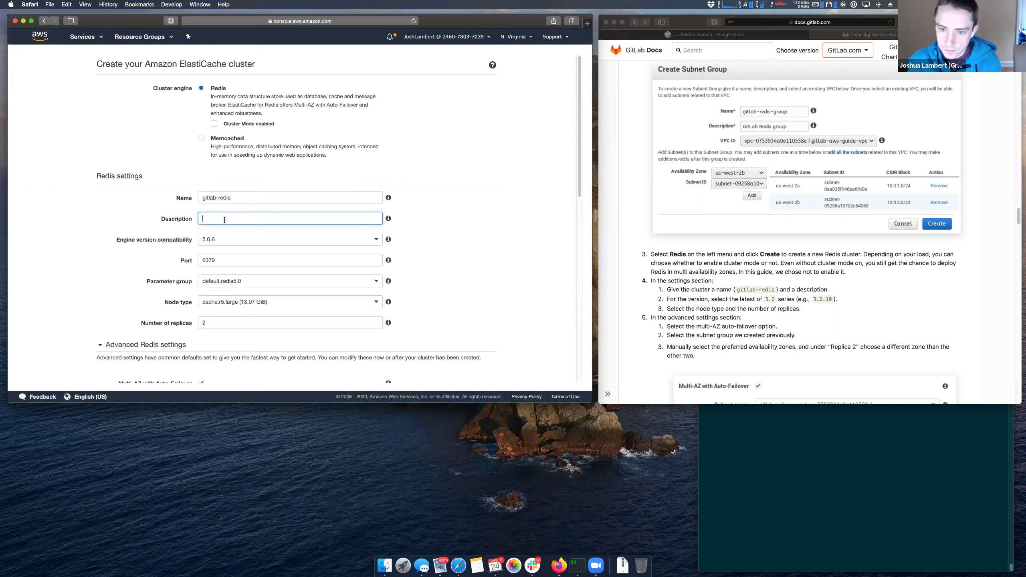
- Keep engine version 5.0.6 after checking the version cited in the setup guide
left_click(231, 238)
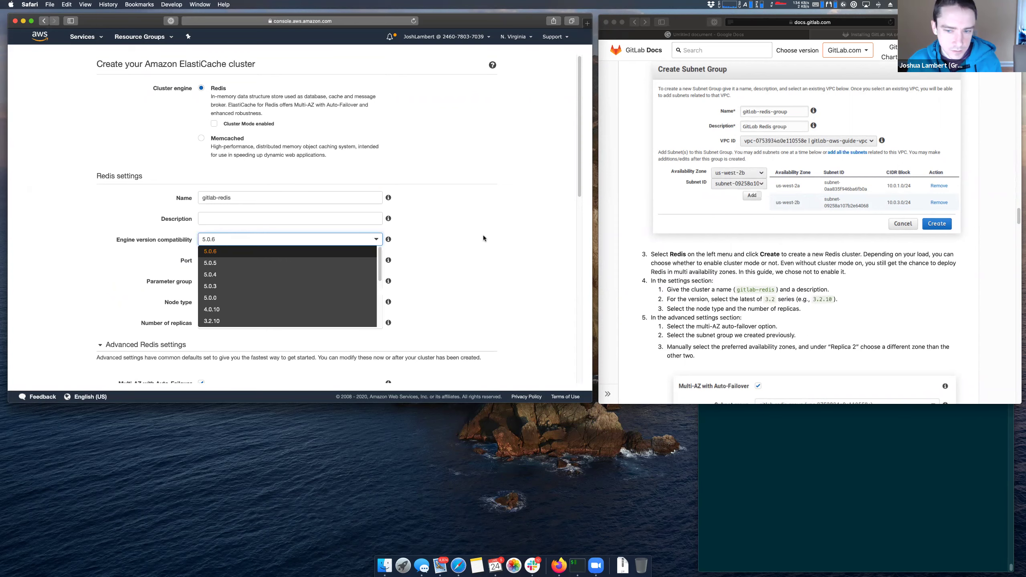
left_click(451, 238)
left_click(305, 235)
left_click(427, 241)
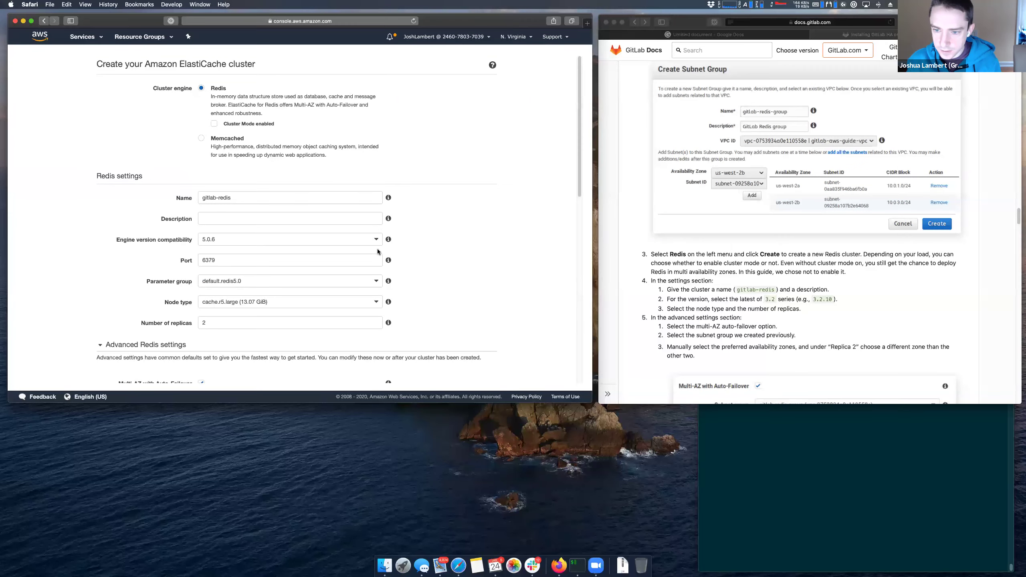
left_click(775, 303)
double_click(769, 300)
left_click(443, 257)
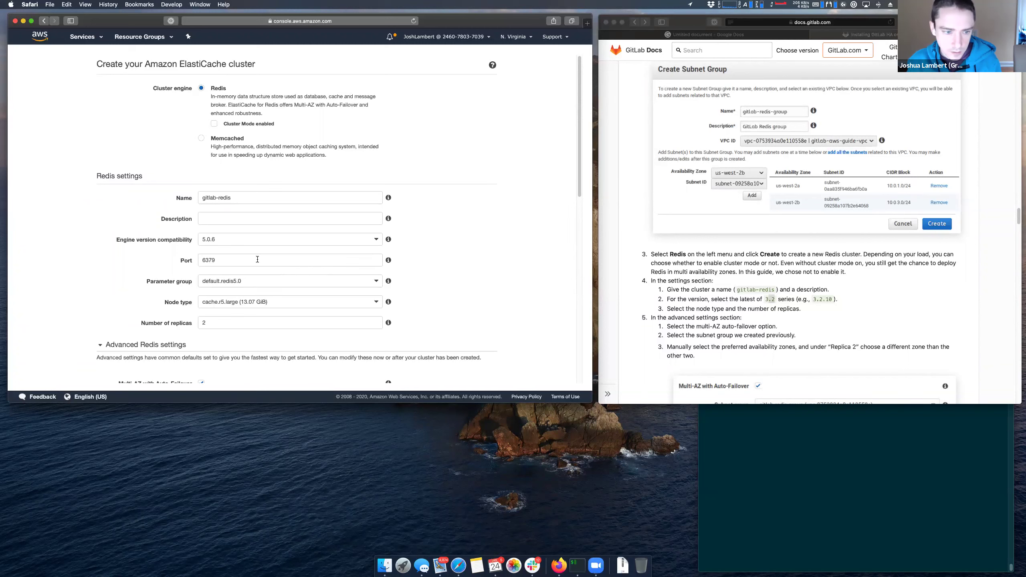
- Switch to manual zone selection and place Replica2 in us-east-1f
scroll(428, 288, "down", 5)
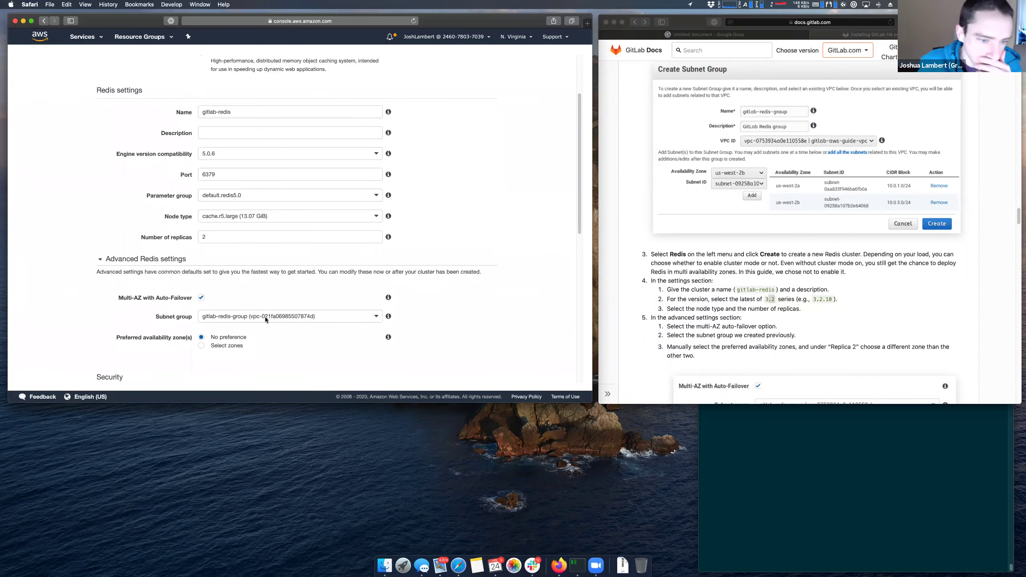
left_click(225, 345)
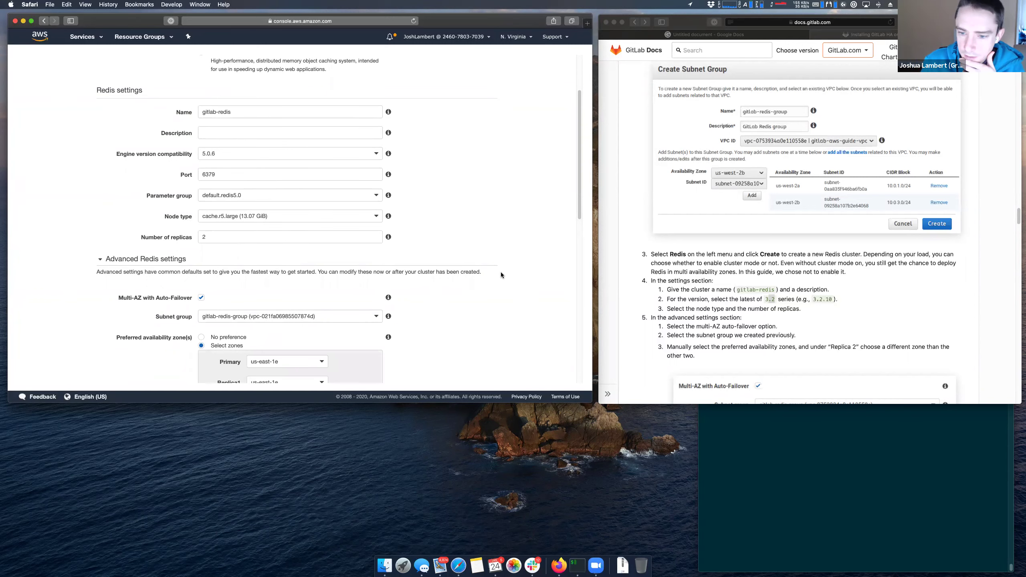
scroll(516, 274, "down", 3)
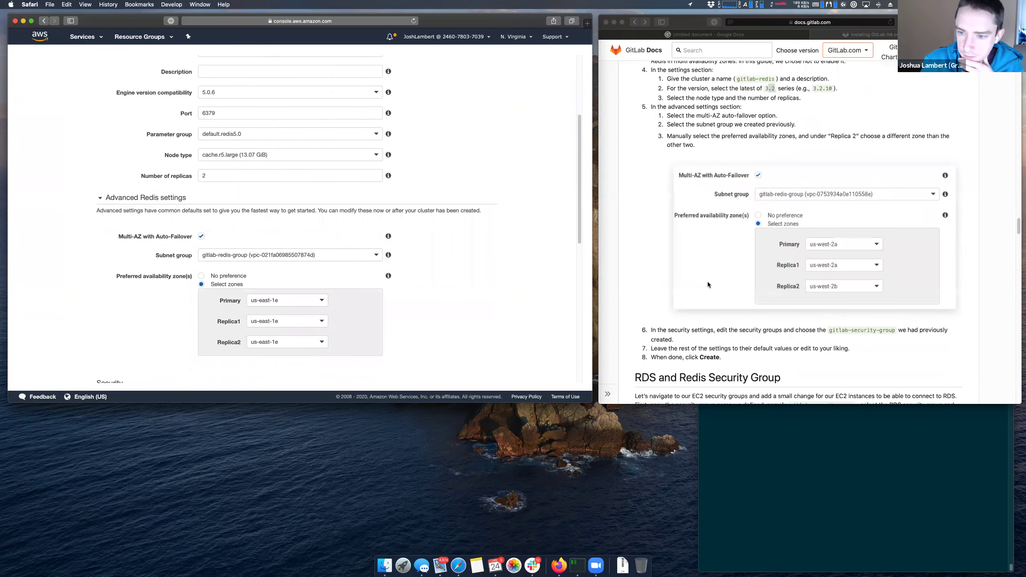
left_click(286, 342)
left_click(277, 366)
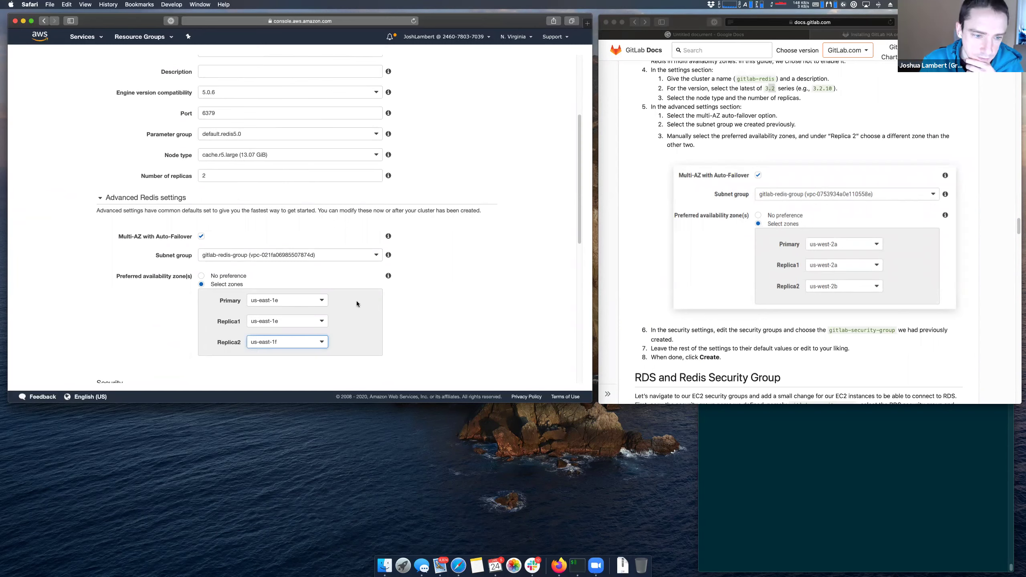
- Bring up the Select node type choices for the cluster
scroll(409, 277, "up", 2)
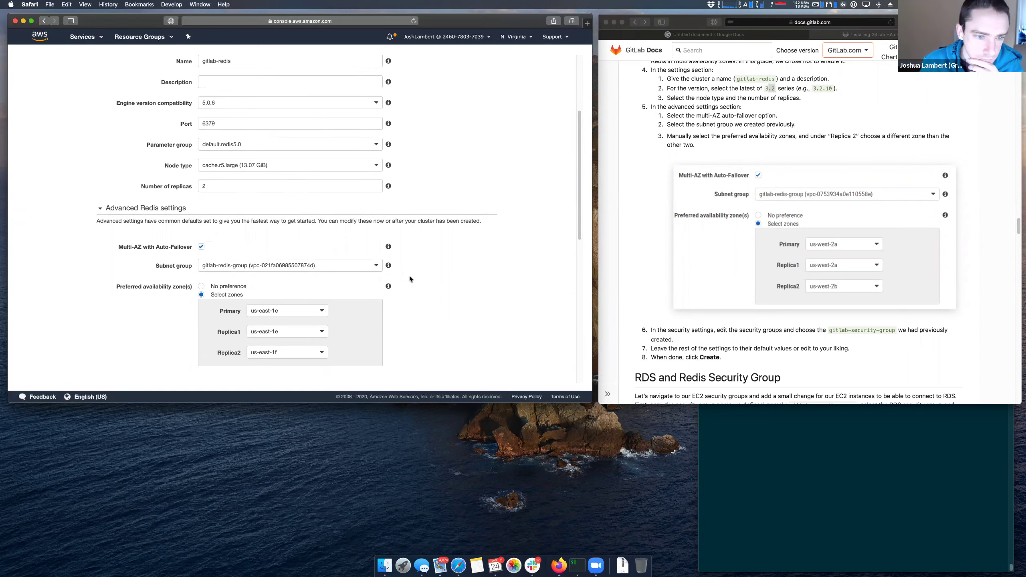
scroll(411, 280, "up", 1)
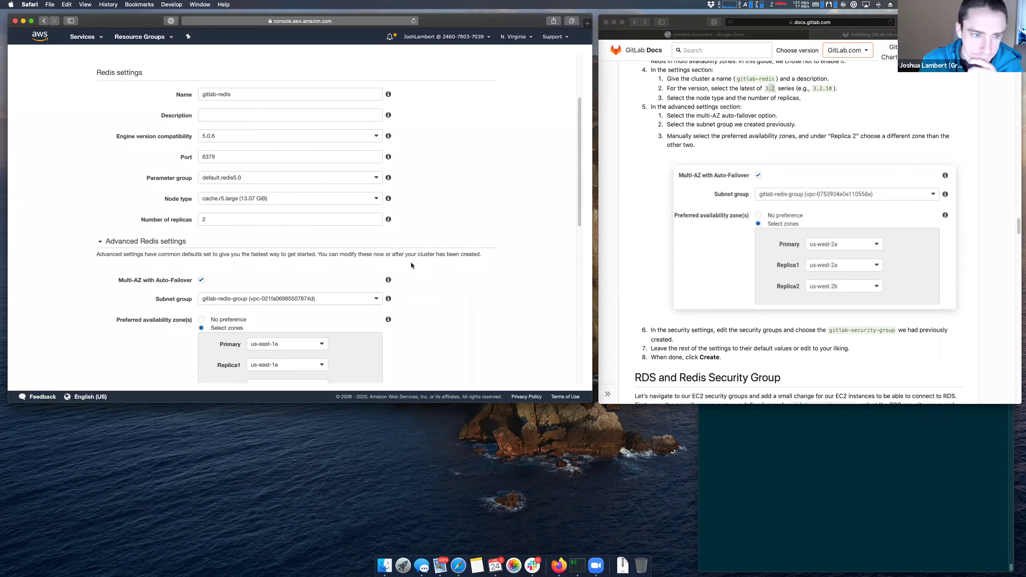
left_click(338, 204)
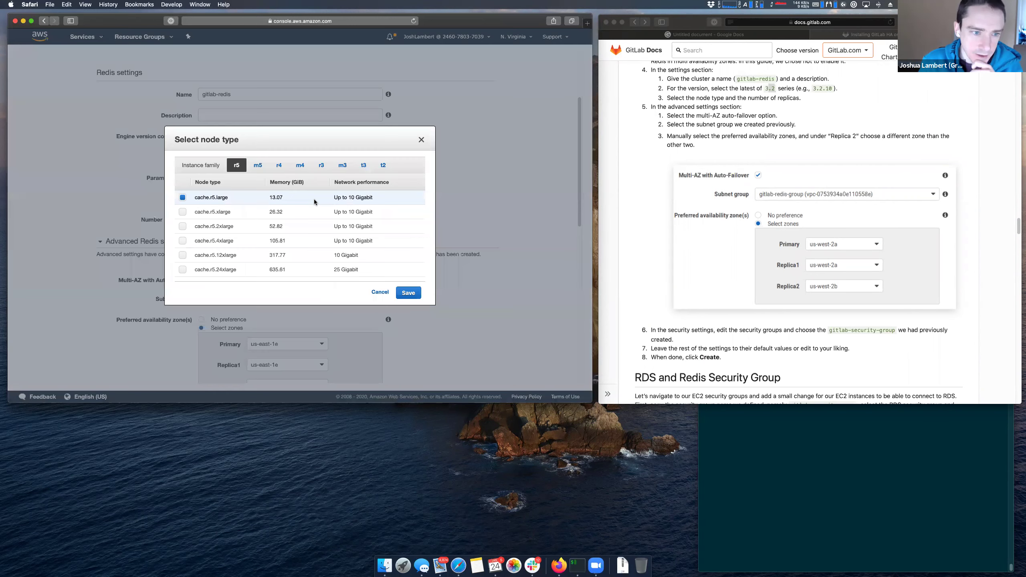